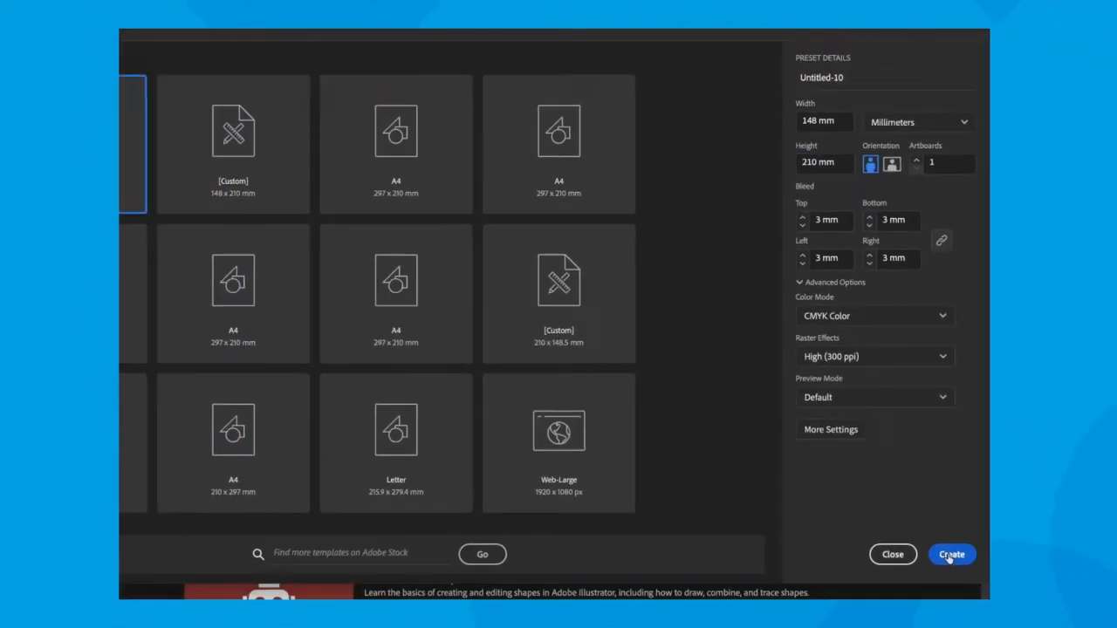
# - Create a portrait 148 x 210 mm CMYK document with 3 mm bleed at 300 ppi, and collapse the Links panel
pyautogui.click(956, 579)
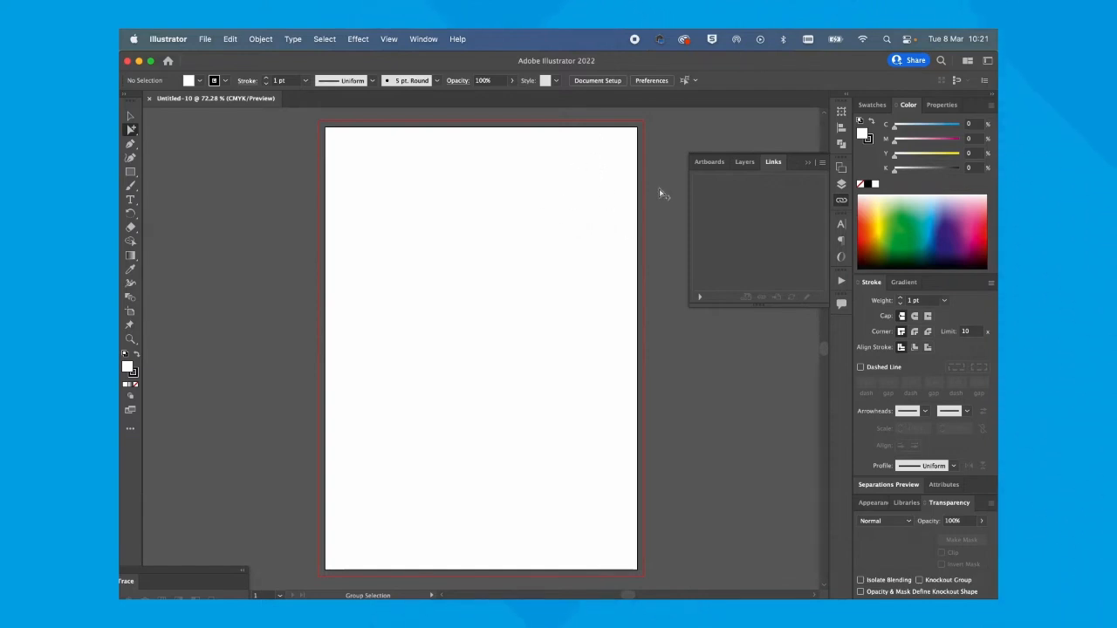
pyautogui.click(808, 165)
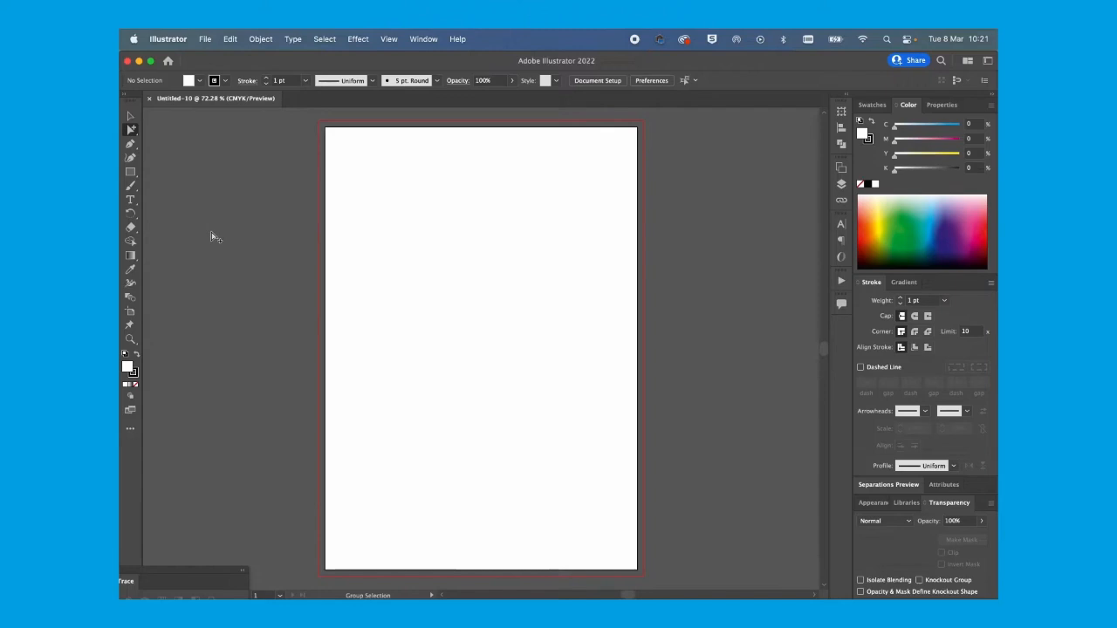
pyautogui.press('super+minus')
pyautogui.press('super+minus')
pyautogui.press('super+minus')
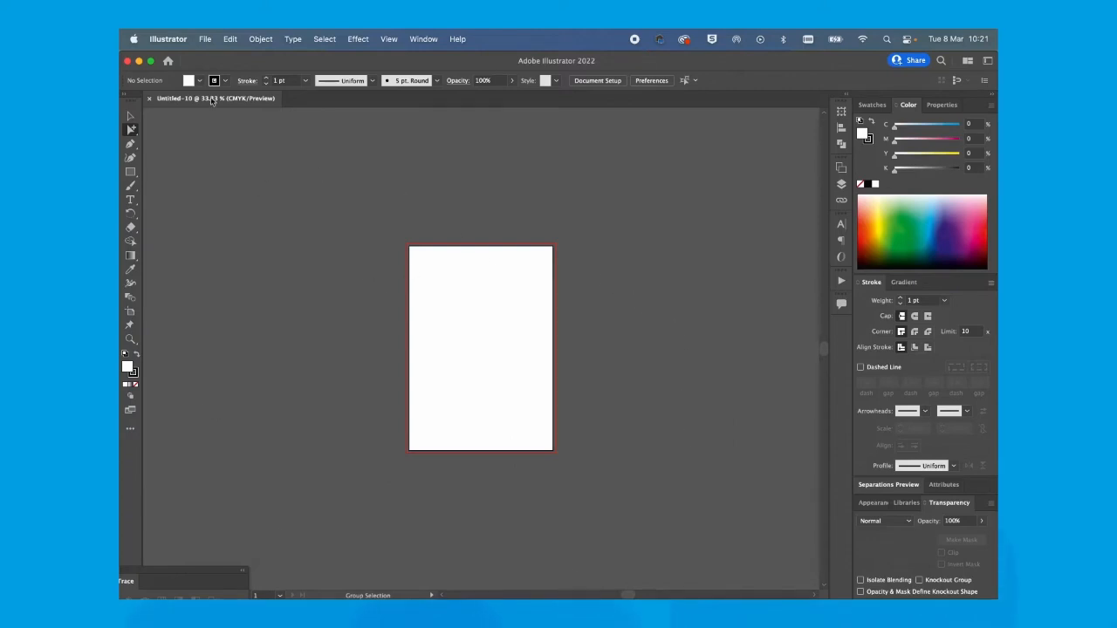
# - Place the images VET_01_CMYK.jpg, VET_03_CMYK.jpg and VET_04_CMYK.psd from the Flyer vid folder as linked files
pyautogui.click(205, 39)
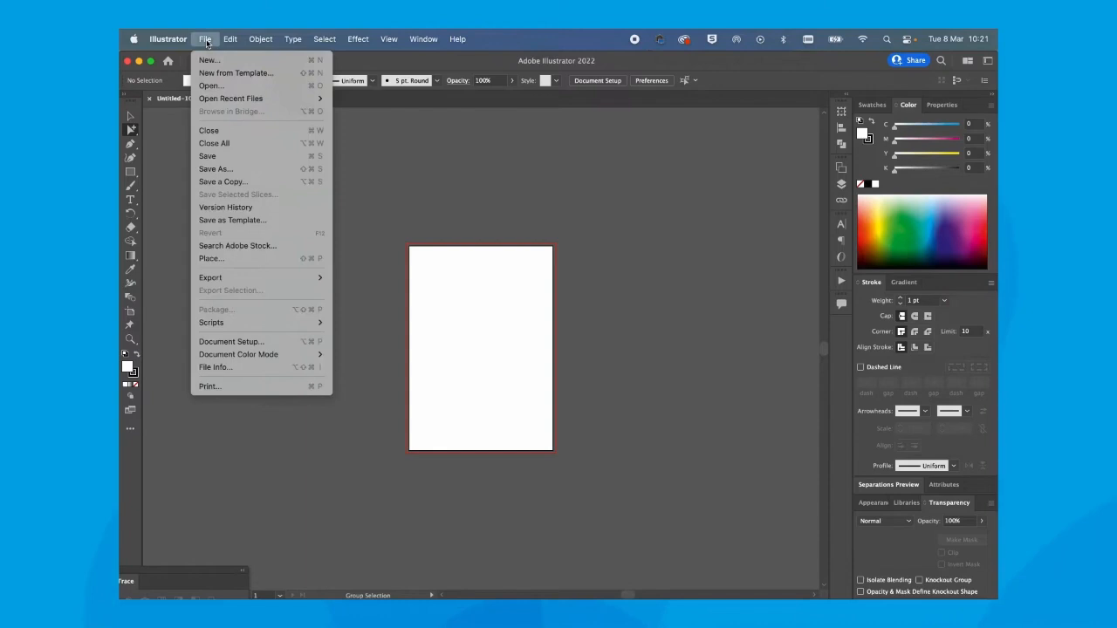
pyautogui.click(228, 260)
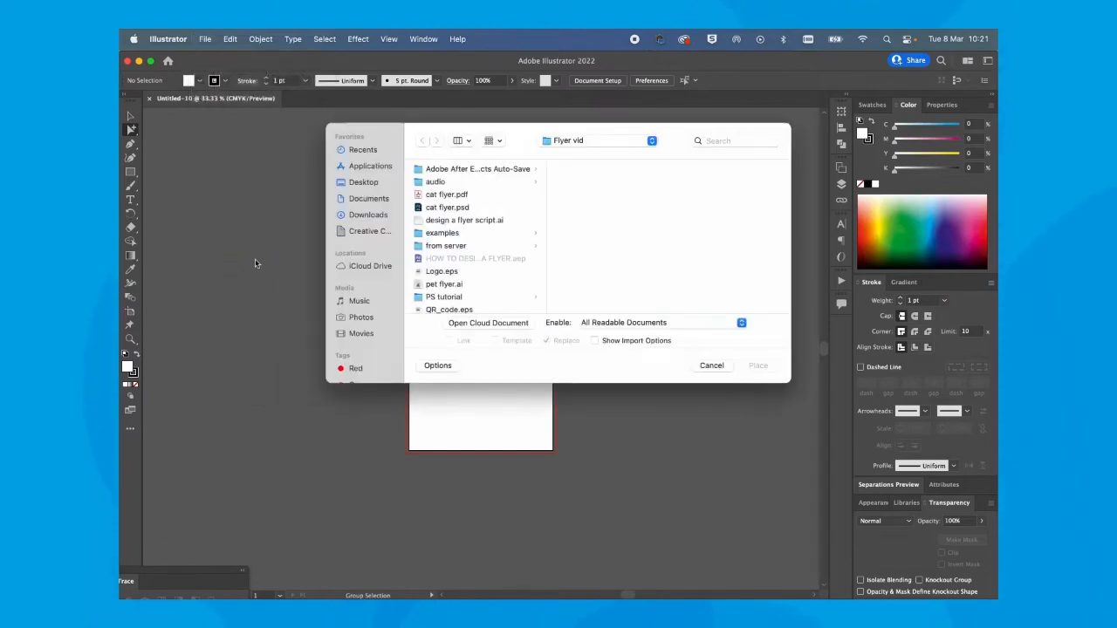
pyautogui.click(569, 140)
pyautogui.click(572, 142)
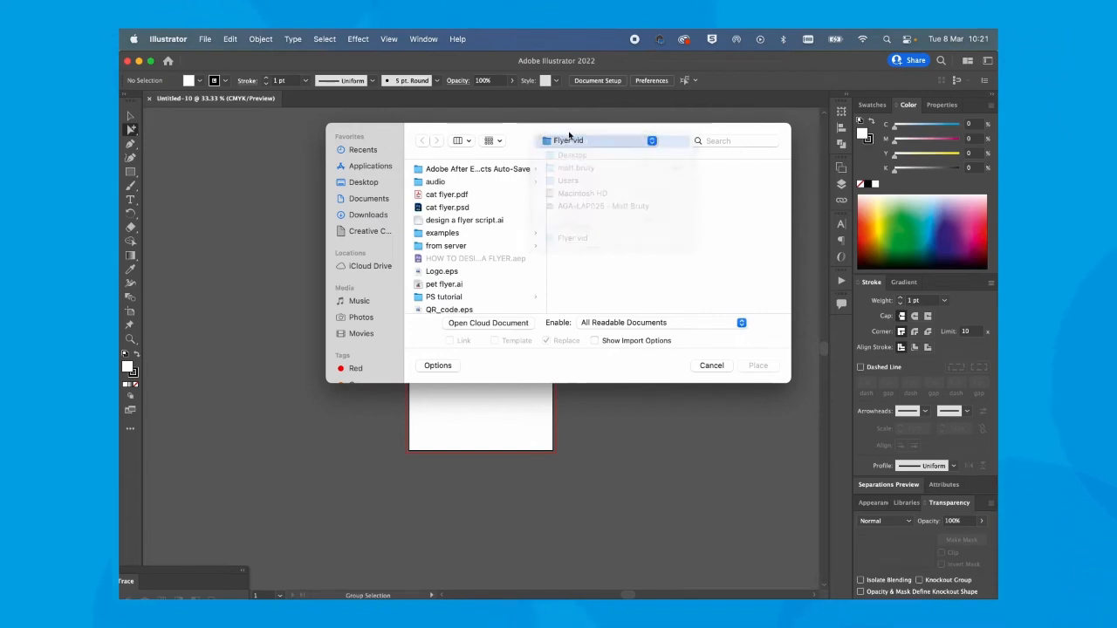
pyautogui.scroll(-5, 458, 243)
pyautogui.scroll(-4, 460, 241)
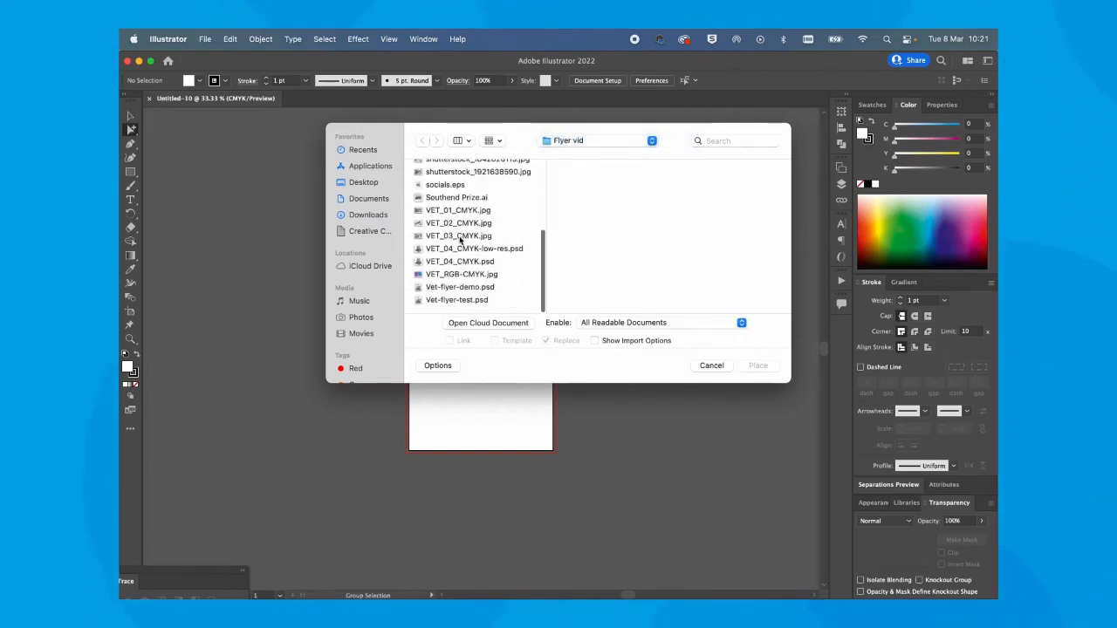
pyautogui.click(473, 215)
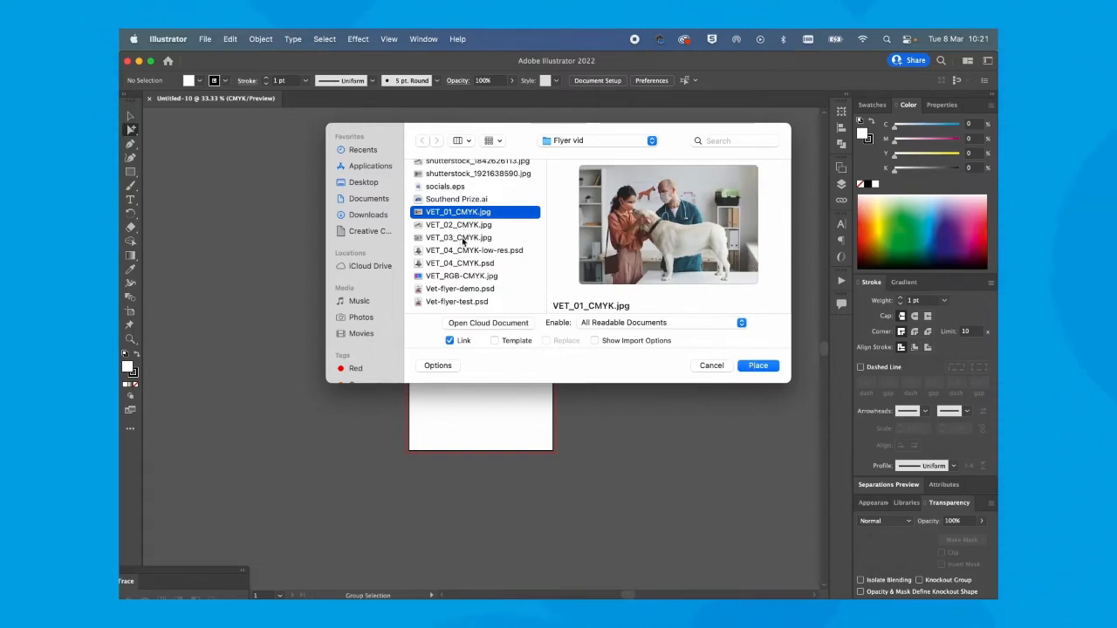
pyautogui.keyDown('super'); pyautogui.click(463, 238); pyautogui.keyUp('super')
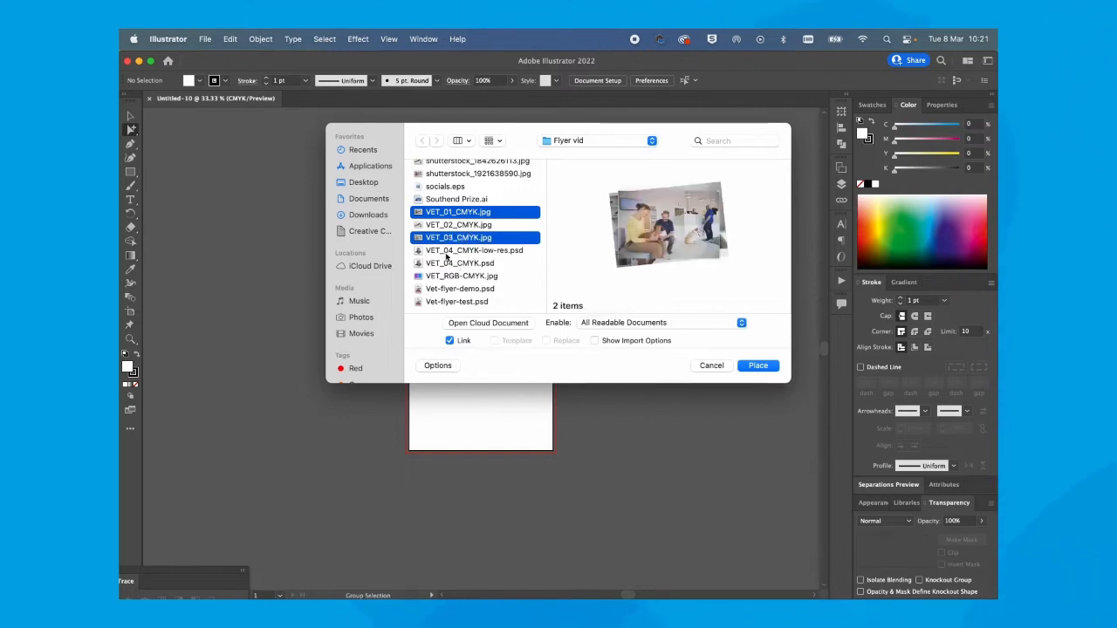
pyautogui.keyDown('super'); pyautogui.click(465, 263); pyautogui.keyUp('super')
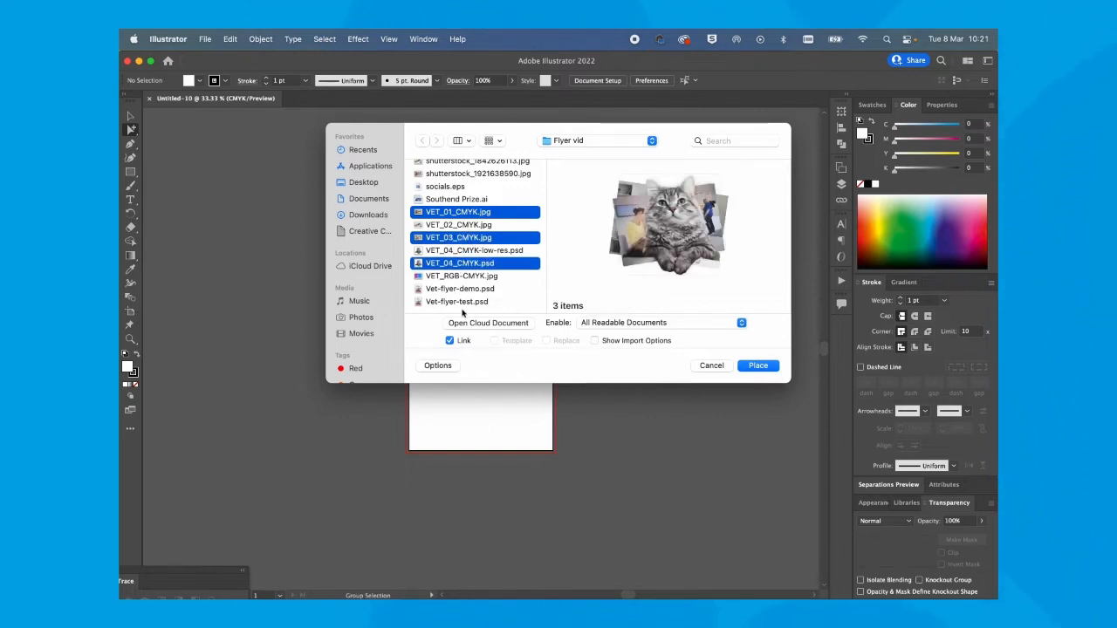
pyautogui.click(758, 367)
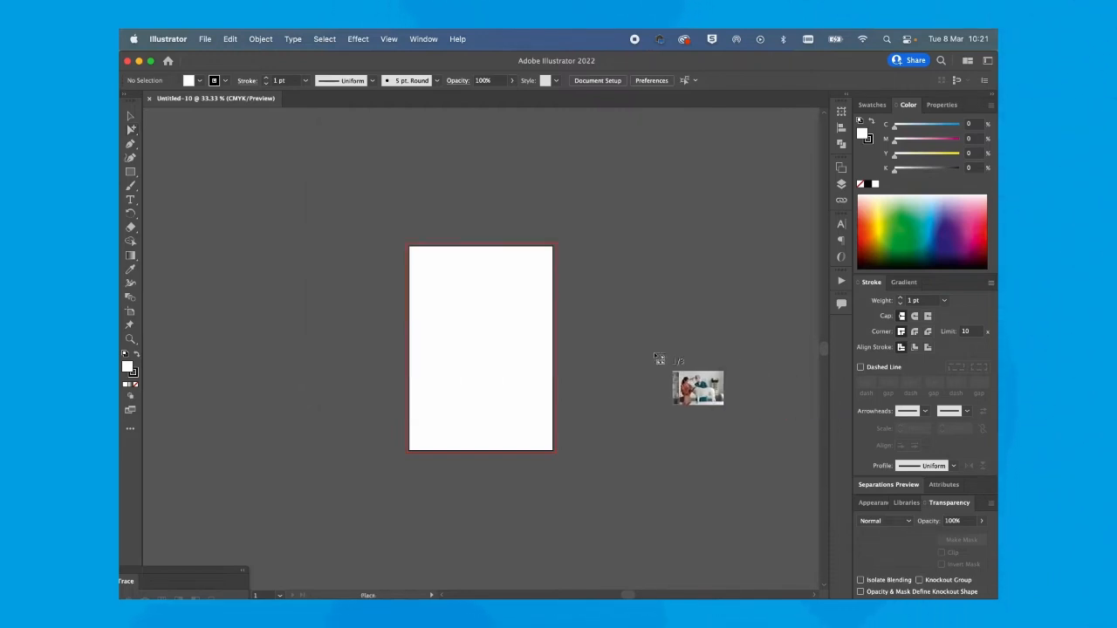
pyautogui.click(363, 224)
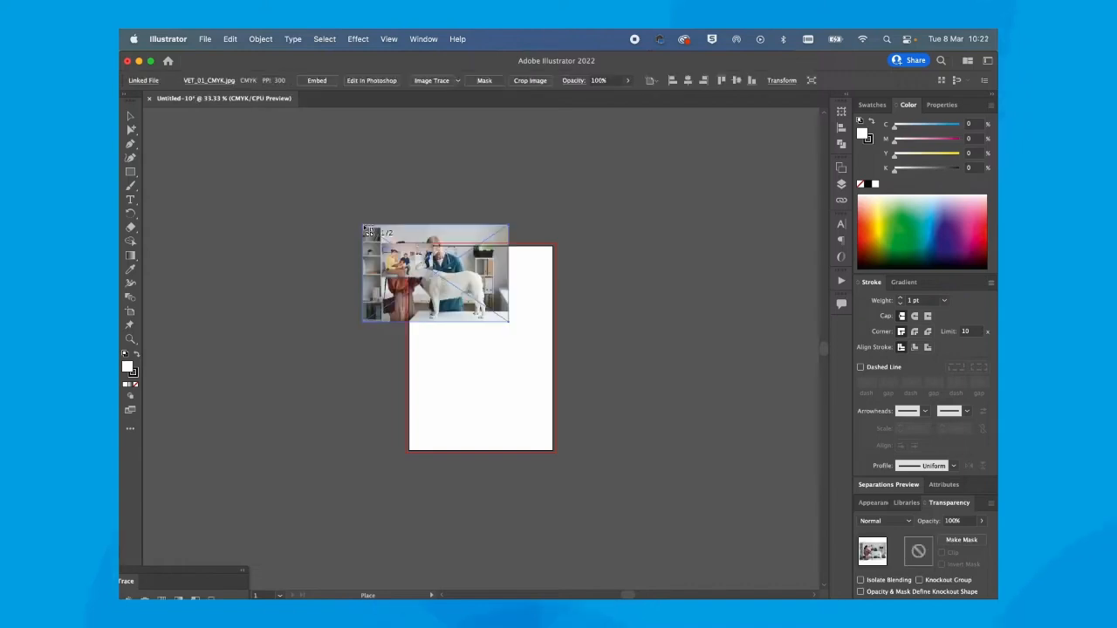
pyautogui.click(329, 342)
pyautogui.click(265, 262)
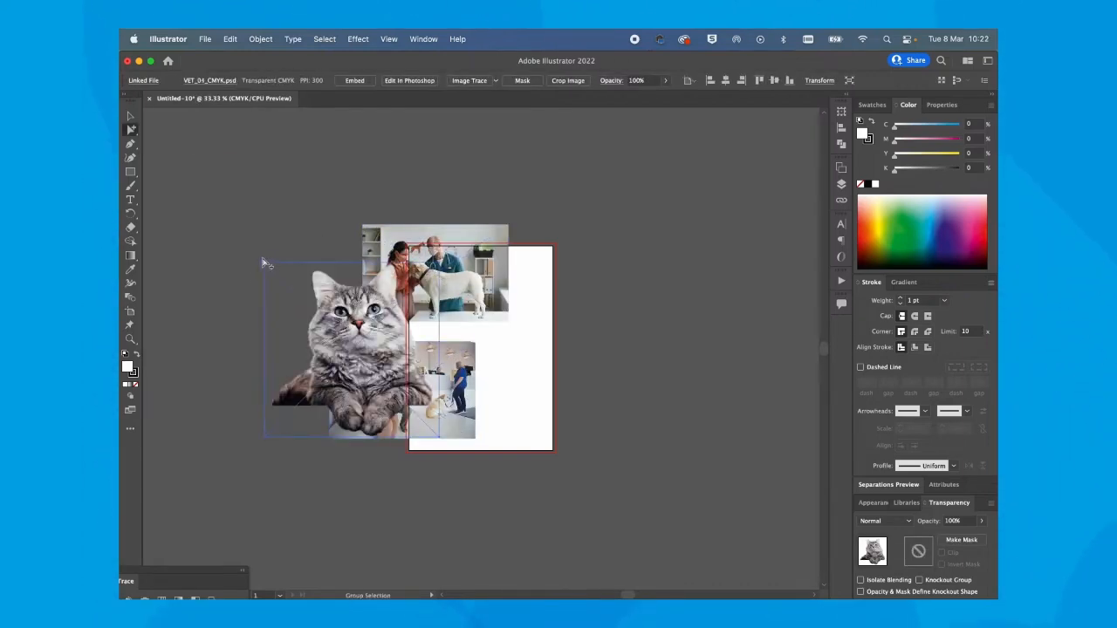
# - Move the cat image off the artboard to its right and stack the two vet photos off its left side
pyautogui.click(131, 116)
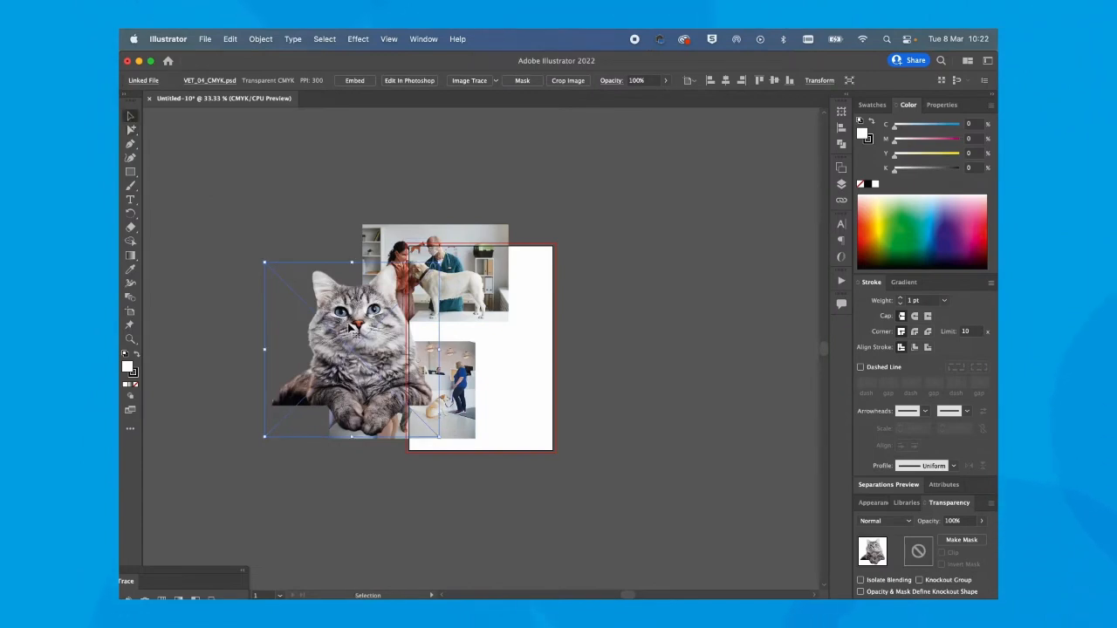
pyautogui.moveTo(384, 324); pyautogui.dragTo(680, 326)
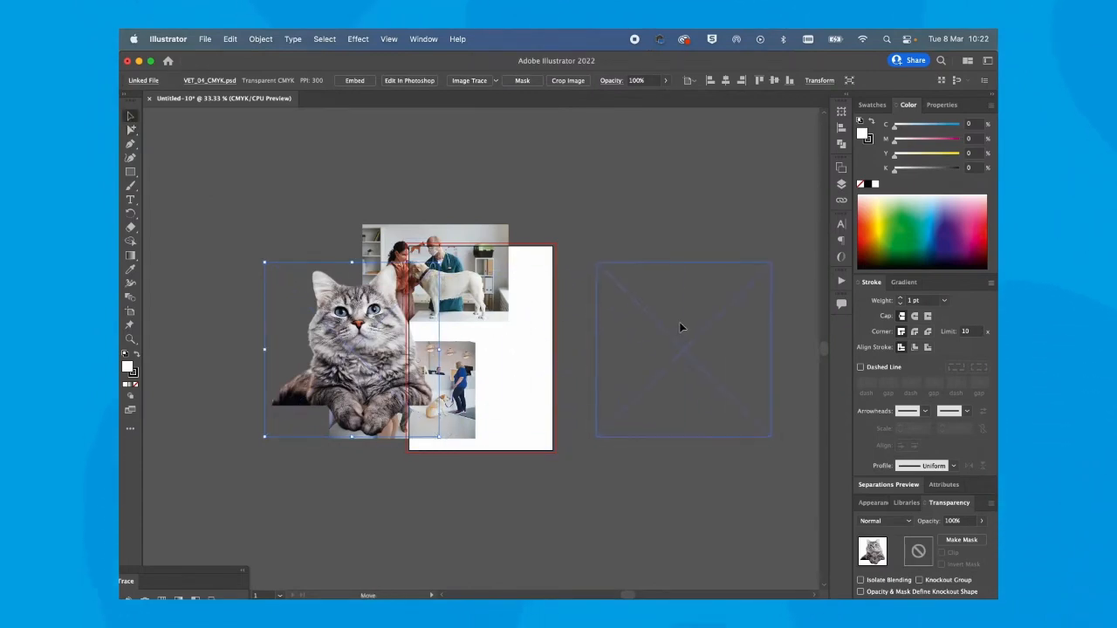
pyautogui.moveTo(416, 384); pyautogui.dragTo(320, 416)
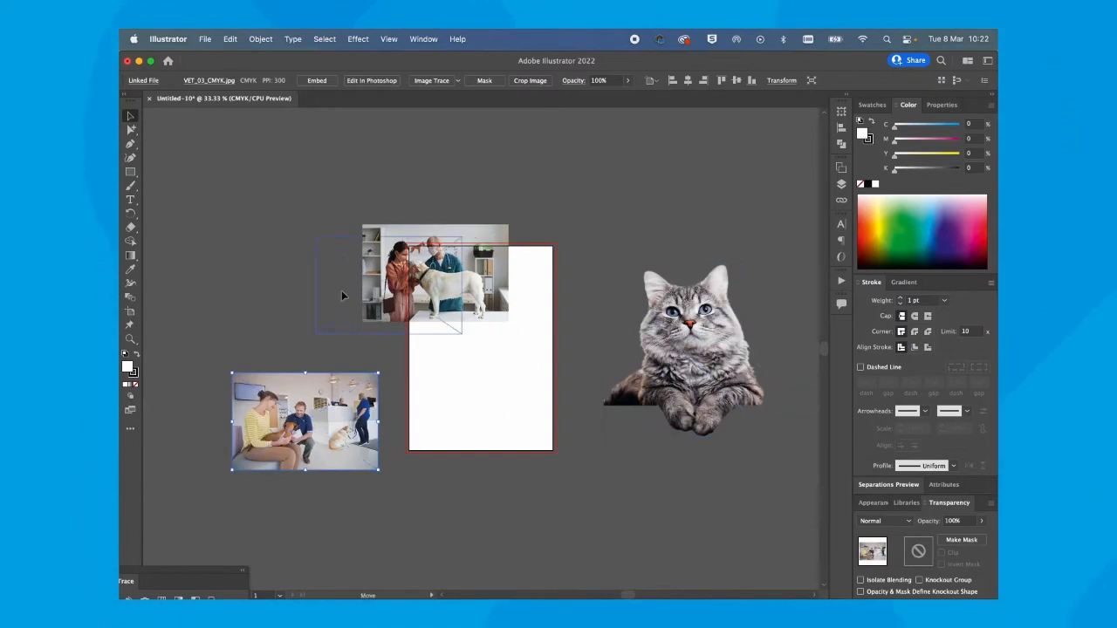
pyautogui.moveTo(397, 275); pyautogui.dragTo(267, 299)
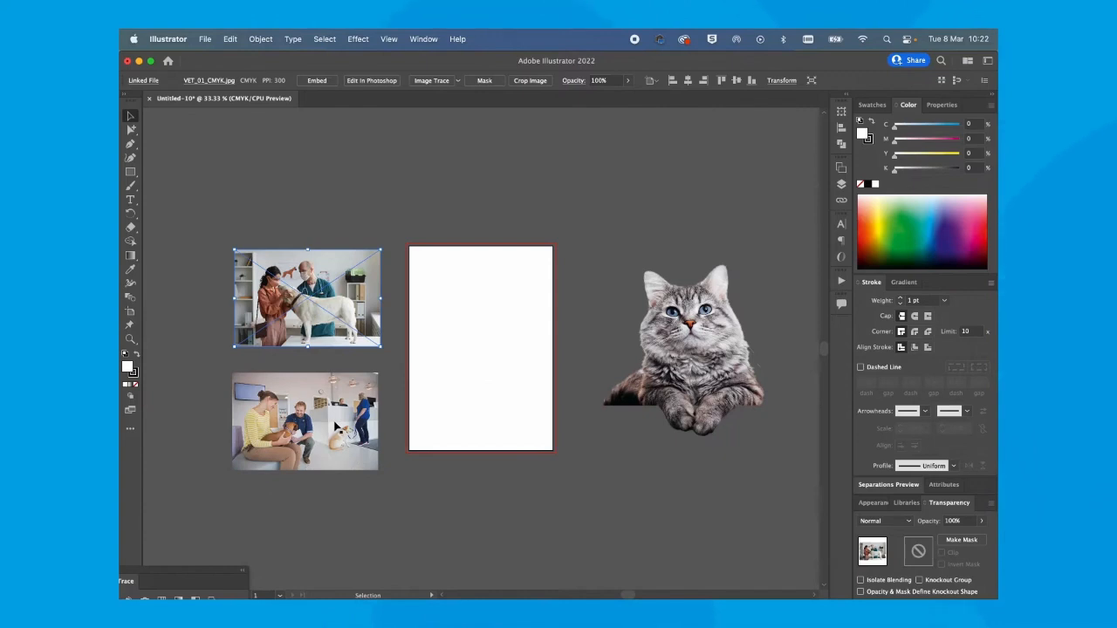
pyautogui.moveTo(330, 431); pyautogui.dragTo(338, 419)
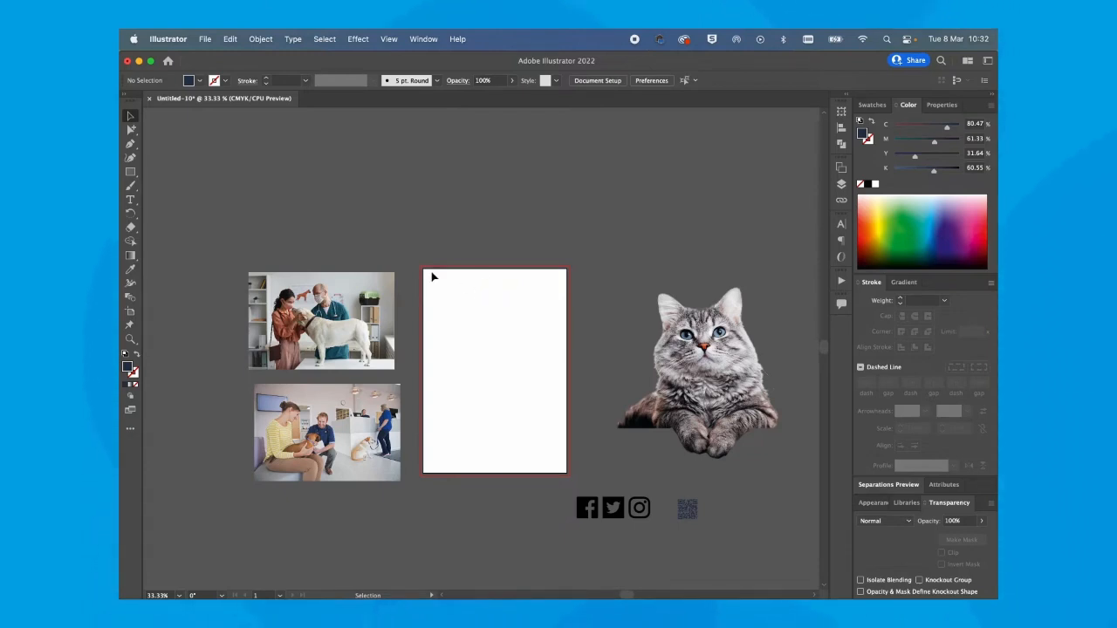
# - Open the logo file Logo.eps from the Flyer vid folder
pyautogui.click(205, 40)
pyautogui.click(217, 84)
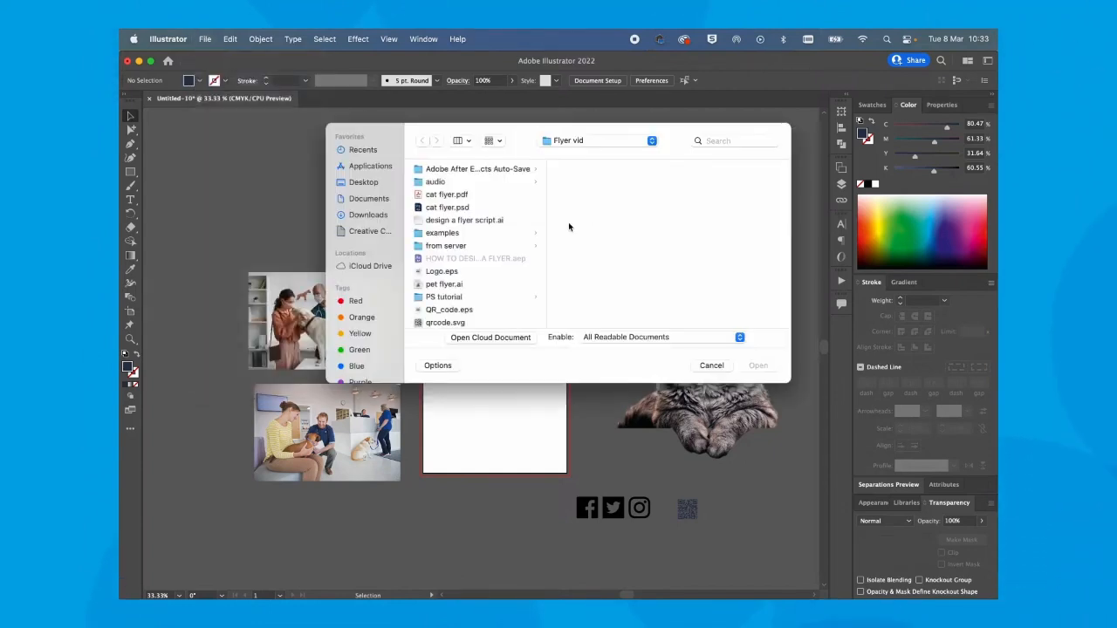
pyautogui.click(441, 272)
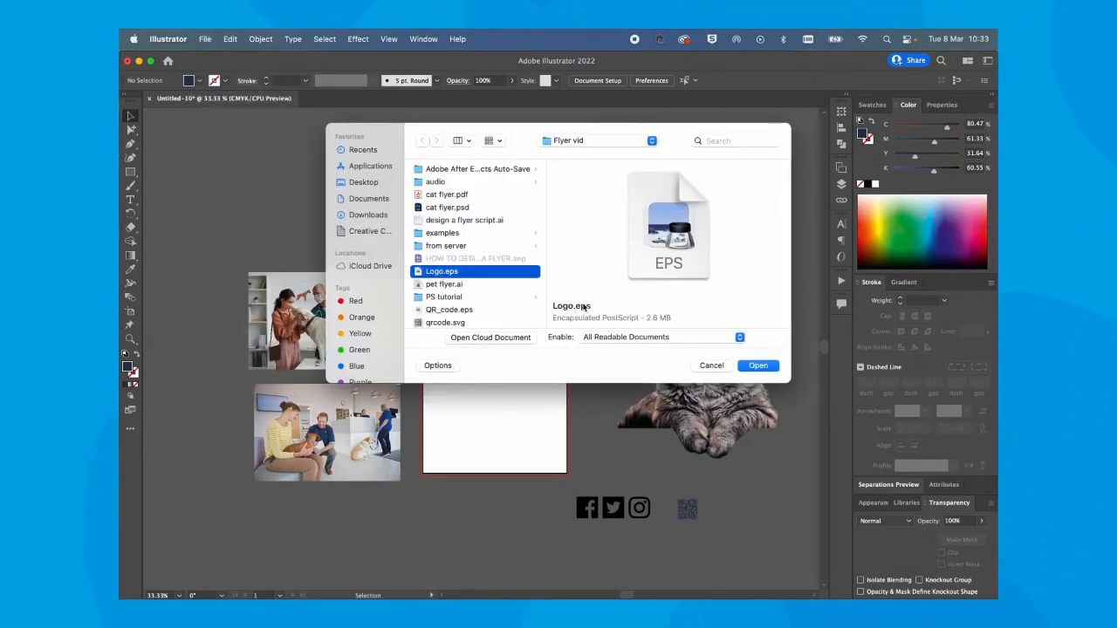
pyautogui.click(758, 367)
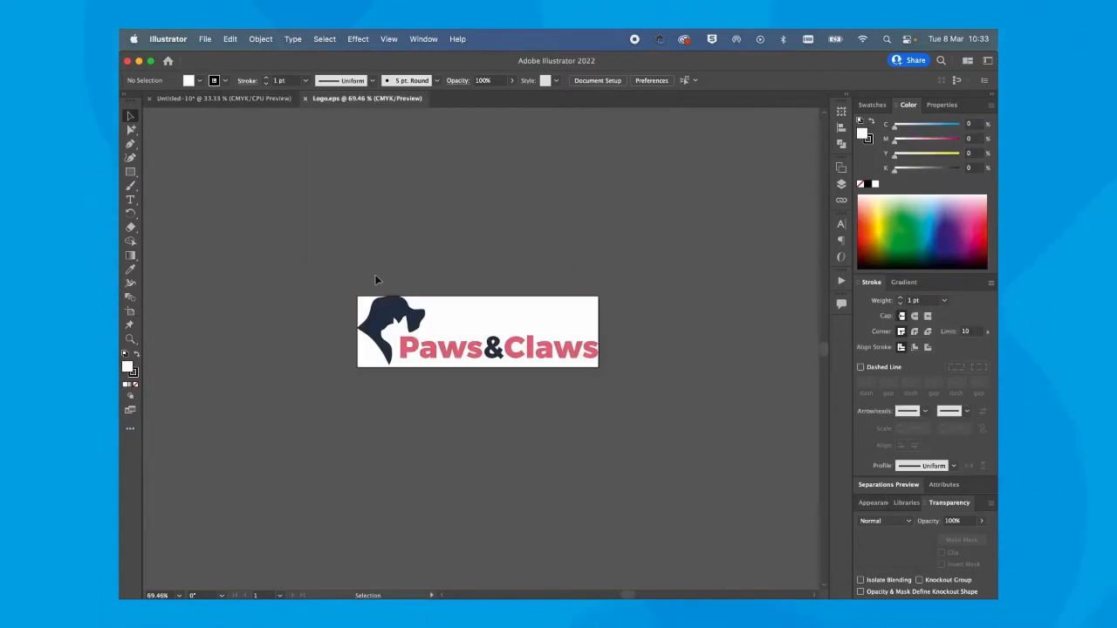
# - Copy the whole Paws&Claws logo into the flyer document, close the logo file and position the logo near the artboard's top
pyautogui.press('super+a')
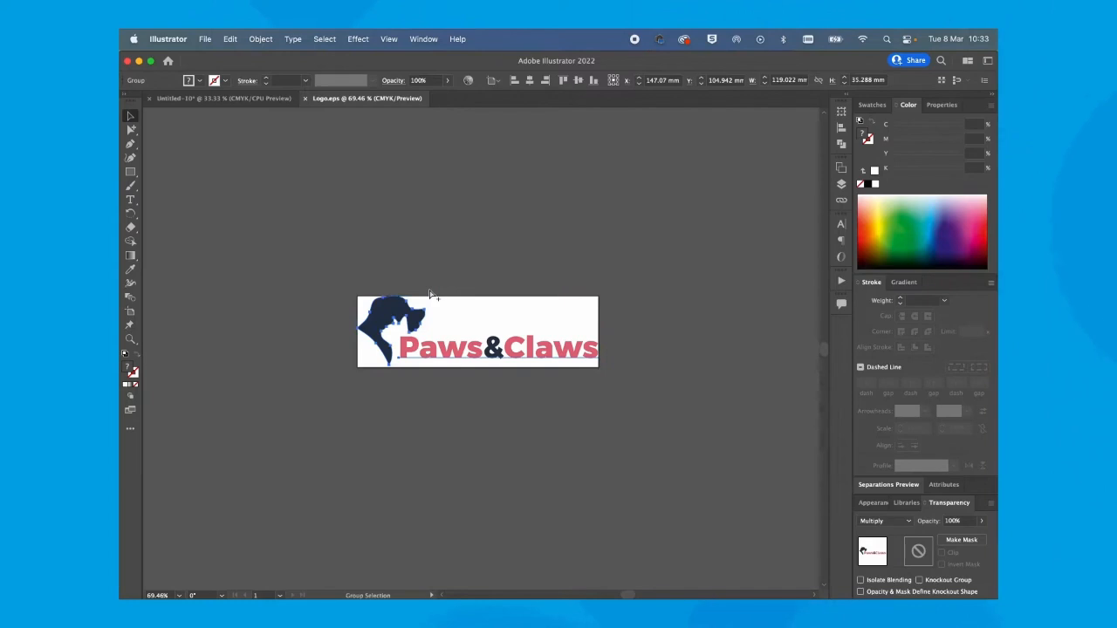
pyautogui.press('super+w')
pyautogui.press('super+v')
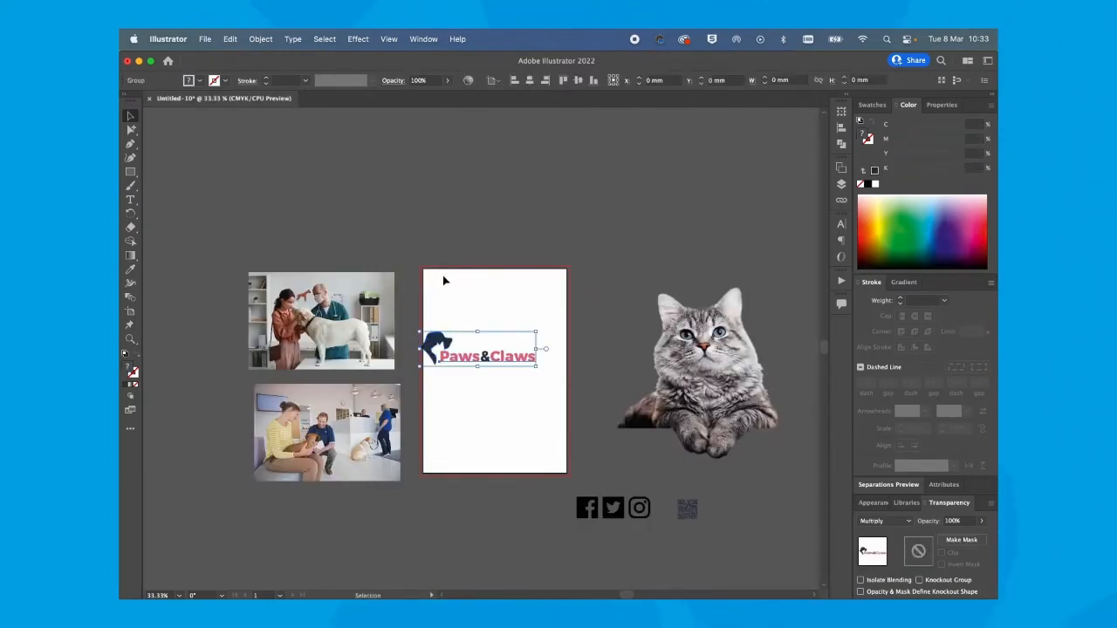
pyautogui.moveTo(476, 358); pyautogui.dragTo(497, 308)
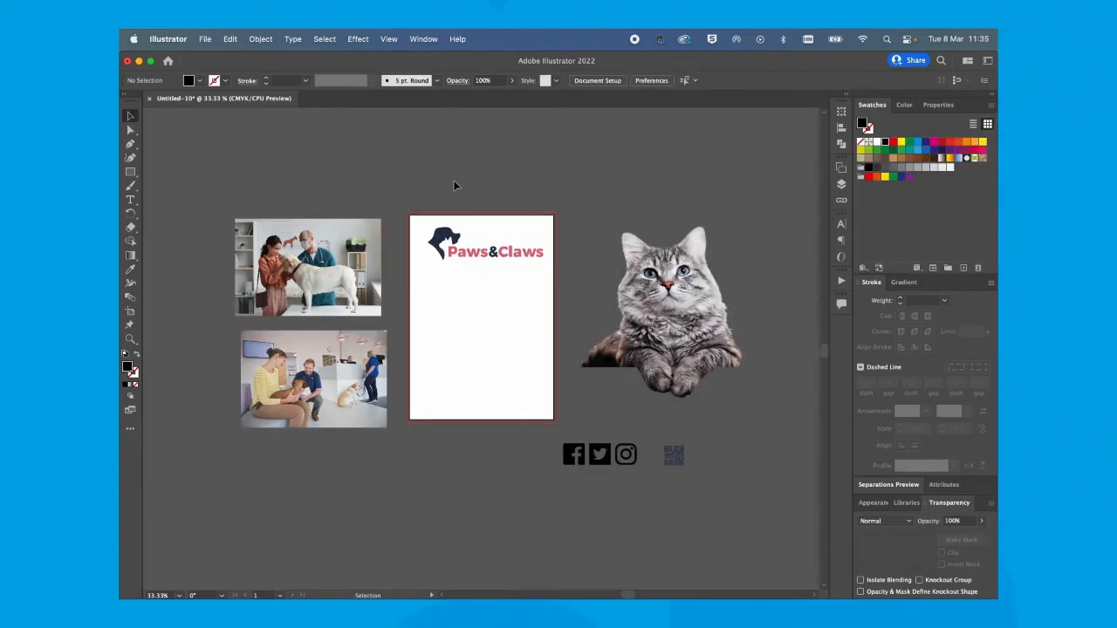
# - Add a text frame on the artboard's lower half with the flyer copy from "Join Smartplan" to the regulation note, ending with a full stop
pyautogui.click(130, 200)
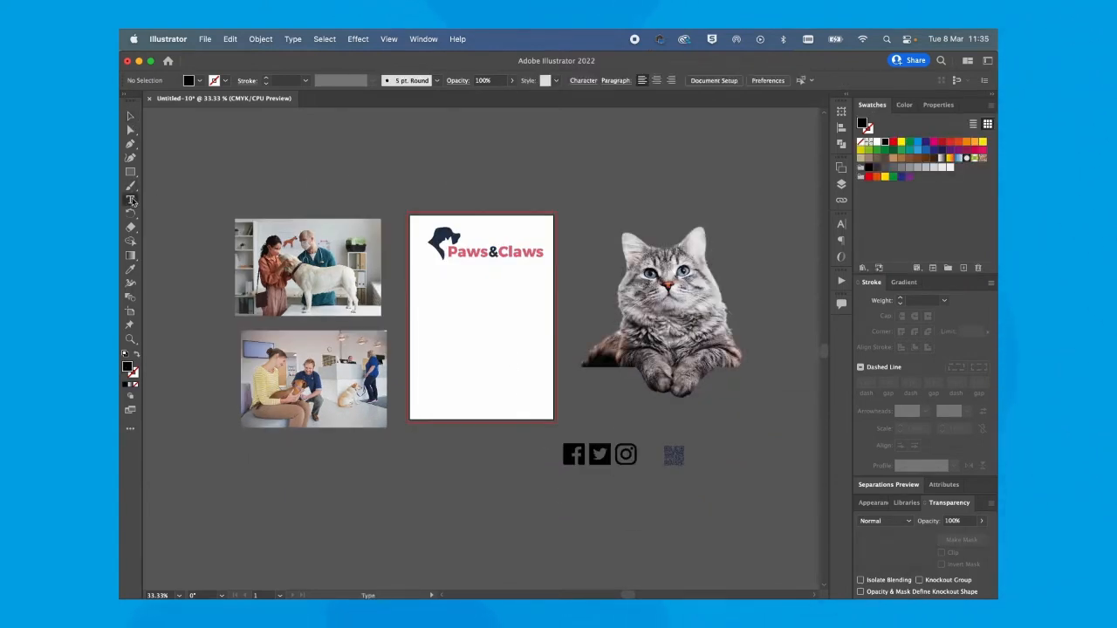
pyautogui.moveTo(424, 298); pyautogui.dragTo(539, 404)
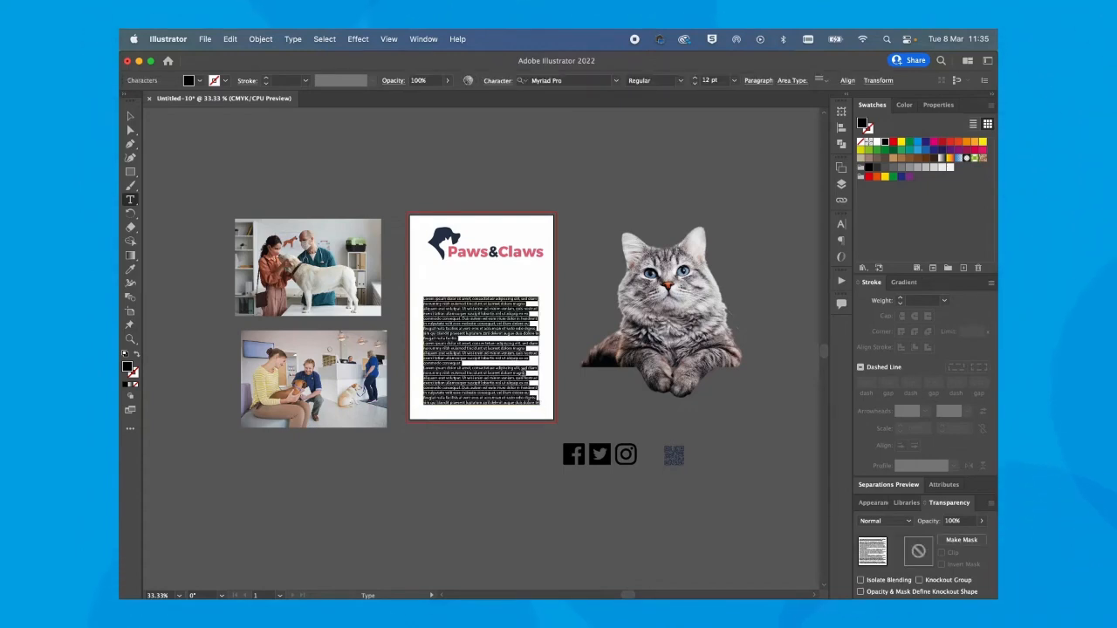
pyautogui.write('Join SmartPlan Our Preventive Healthcare Plan  Spread the cost of pet care for as little as £11.45 per month*  visit pawsandclaws.co.uk to find out more about SmartPlan and our other award winning services  10% OFF with this flyer USE CODE 10FFER  *Subject to regulation by the Financial Conduct Authority and limited regulation by the Prudential Regulation Authority')
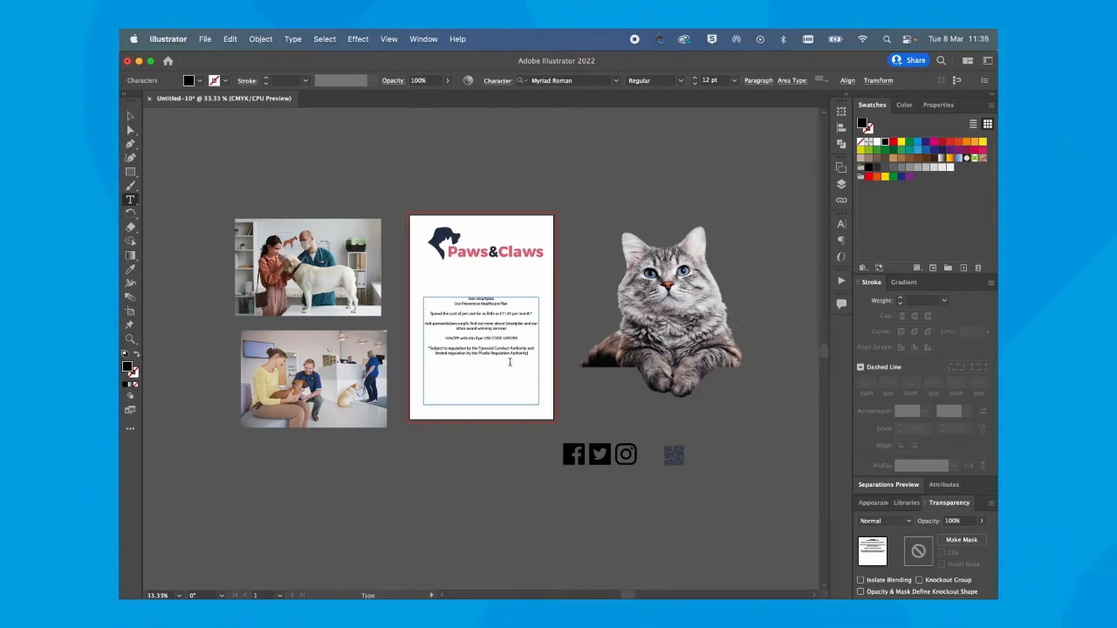
pyautogui.press('super+1')
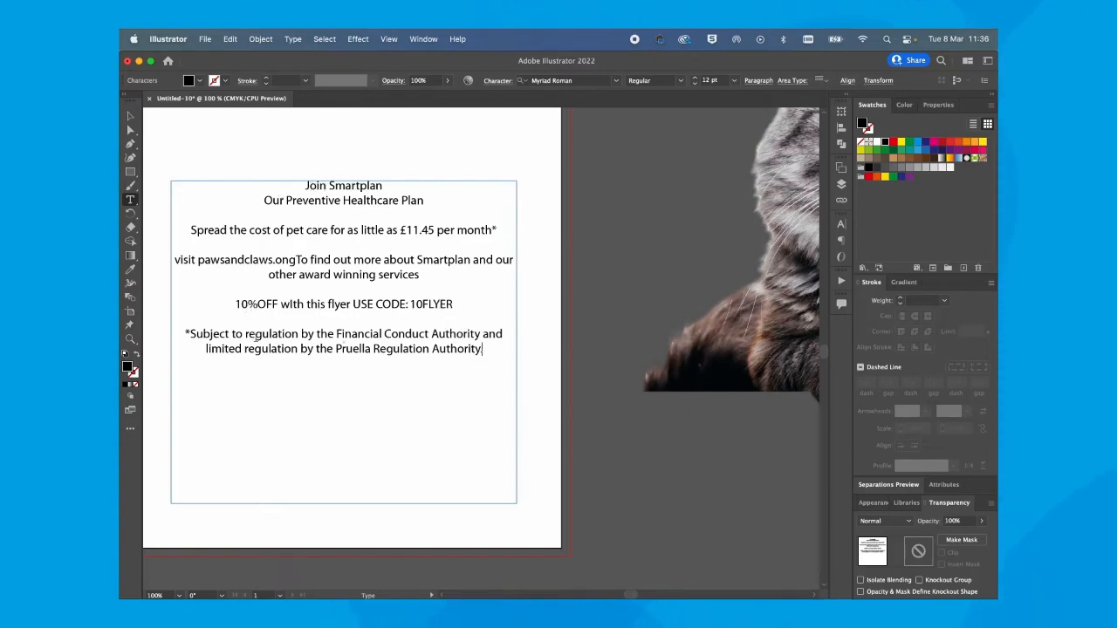
pyautogui.write('.')
# - Move the flyer copy's text frame off the artboard to just below it
pyautogui.click(131, 116)
pyautogui.press('super+minus')
pyautogui.press('super+minus')
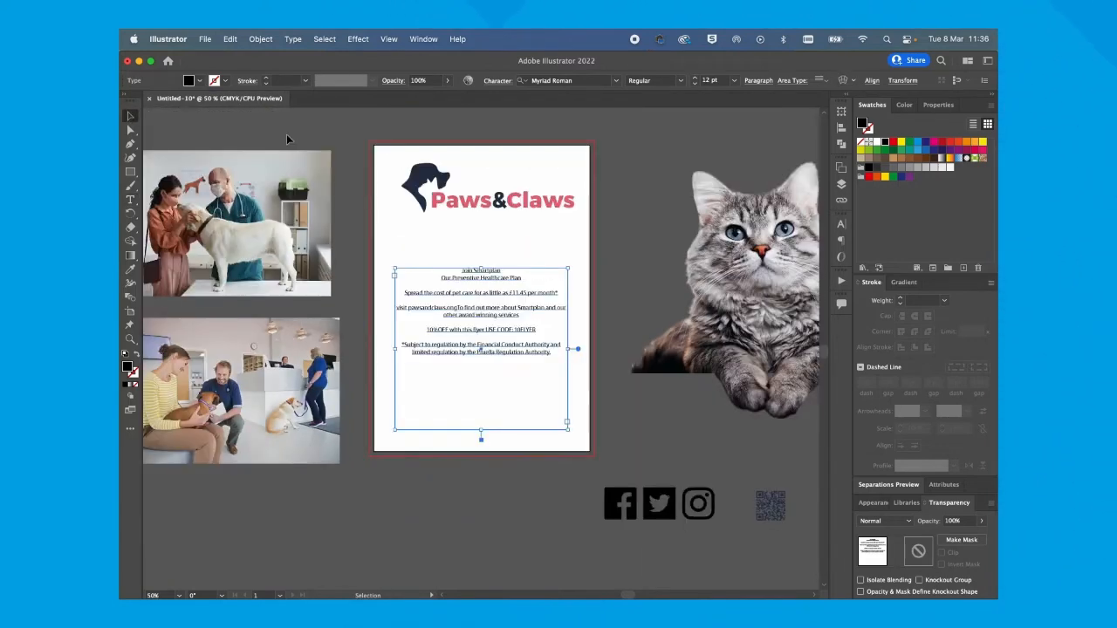
pyautogui.moveTo(470, 281); pyautogui.dragTo(458, 485)
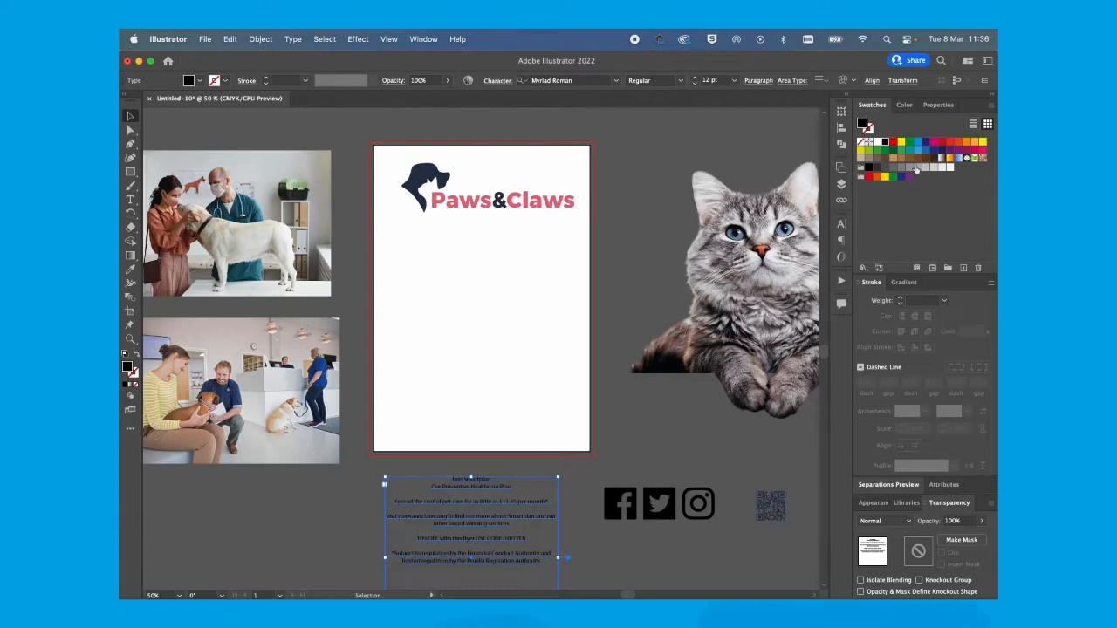
# - Pick the dark navy fill of the logo's animal shape and add it as a new swatch
pyautogui.click(130, 130)
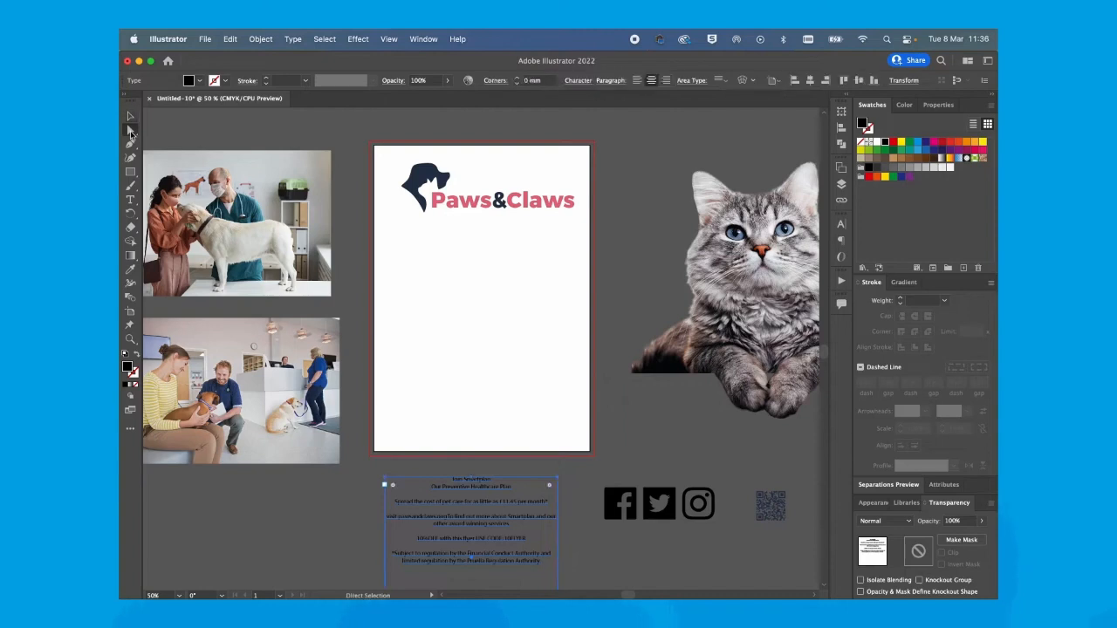
pyautogui.click(428, 180)
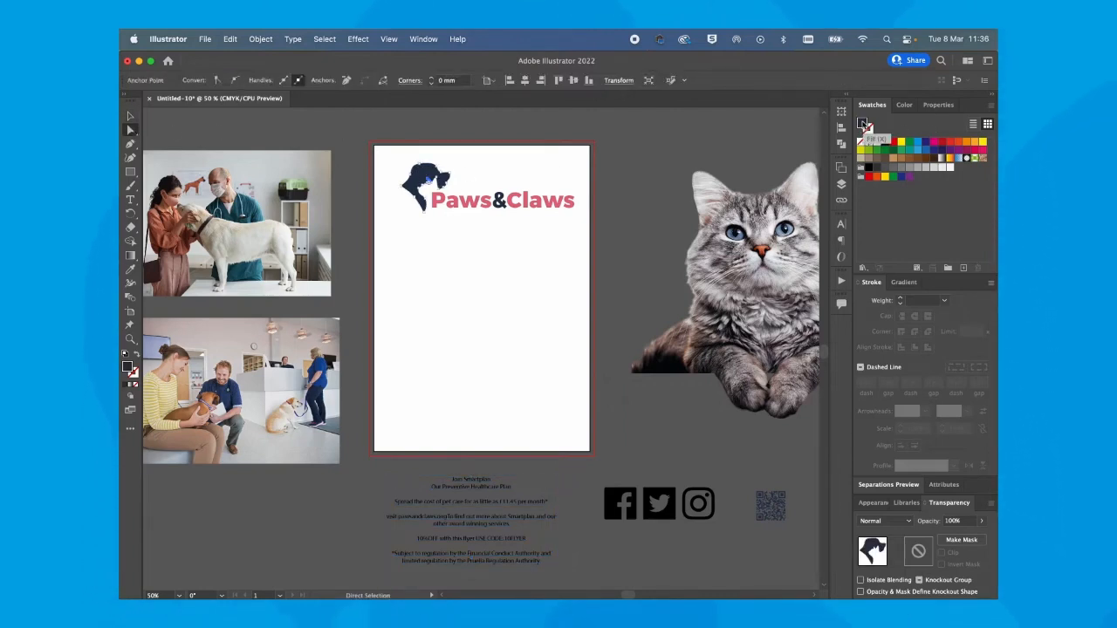
pyautogui.click(861, 123)
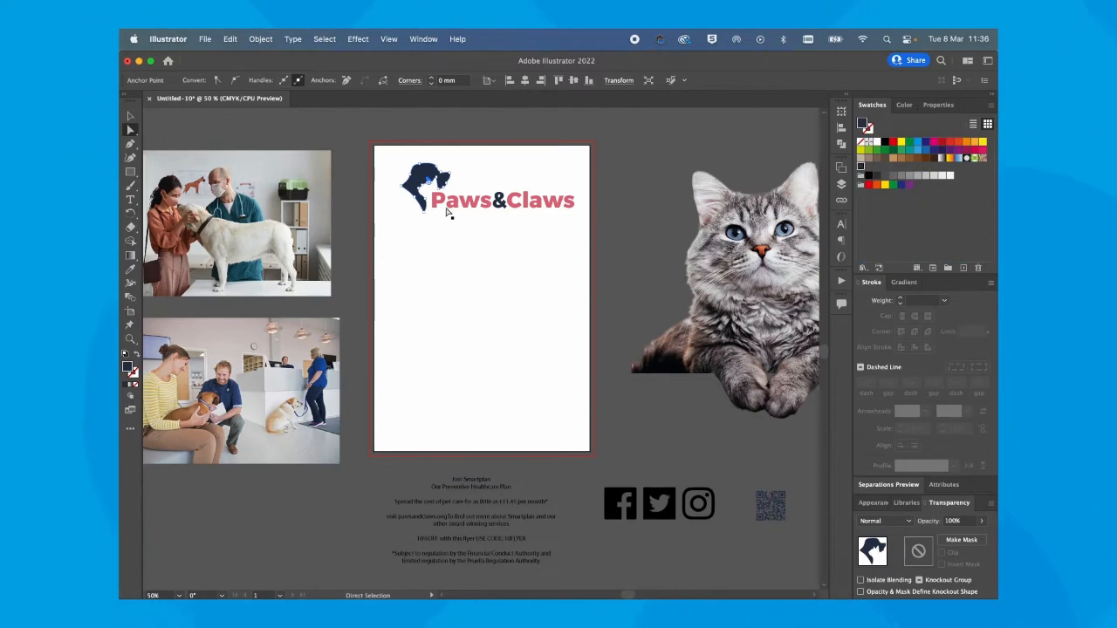
# - Pick the pink fill from the logo's Paws&Claws lettering, add it as a new swatch and deselect the text
pyautogui.click(478, 207)
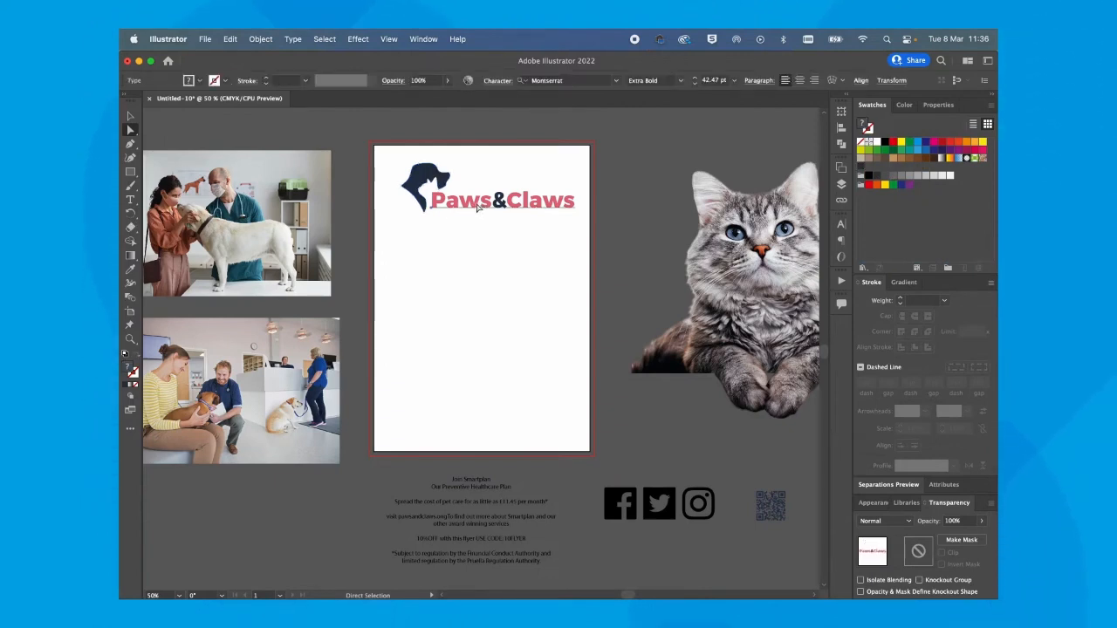
pyautogui.click(130, 200)
pyautogui.moveTo(560, 201); pyautogui.dragTo(575, 201)
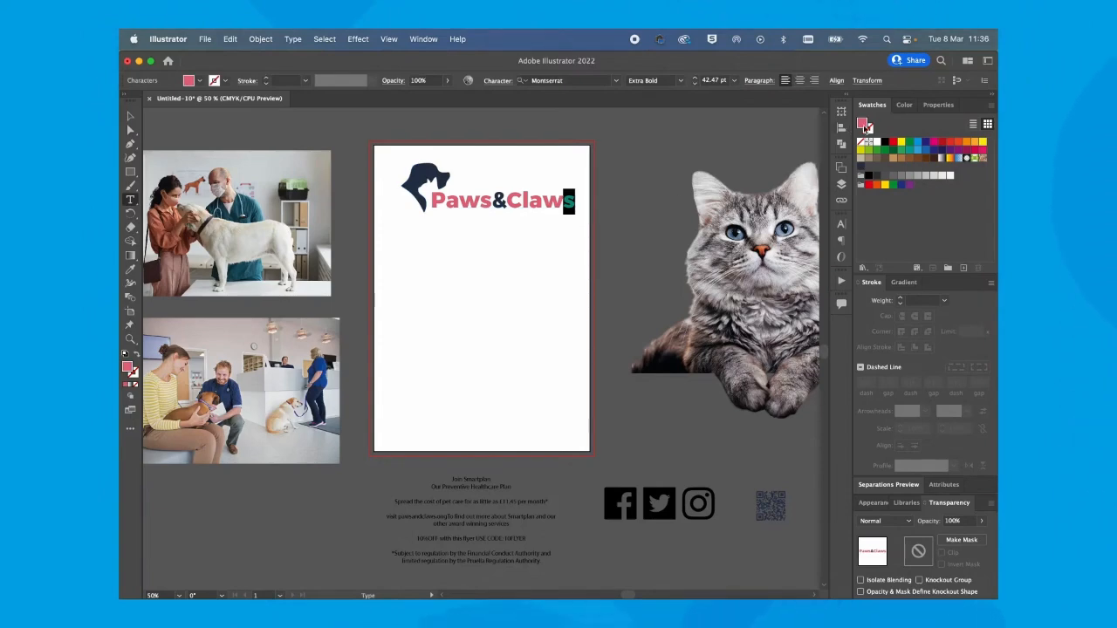
pyautogui.moveTo(863, 127); pyautogui.dragTo(873, 173)
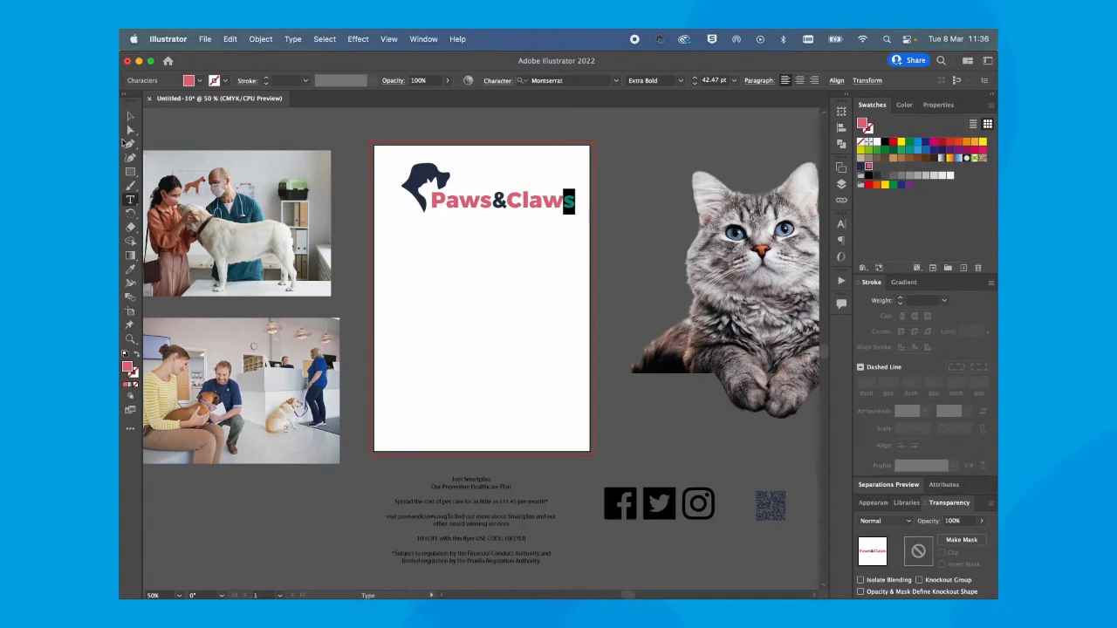
pyautogui.click(130, 130)
pyautogui.click(576, 159)
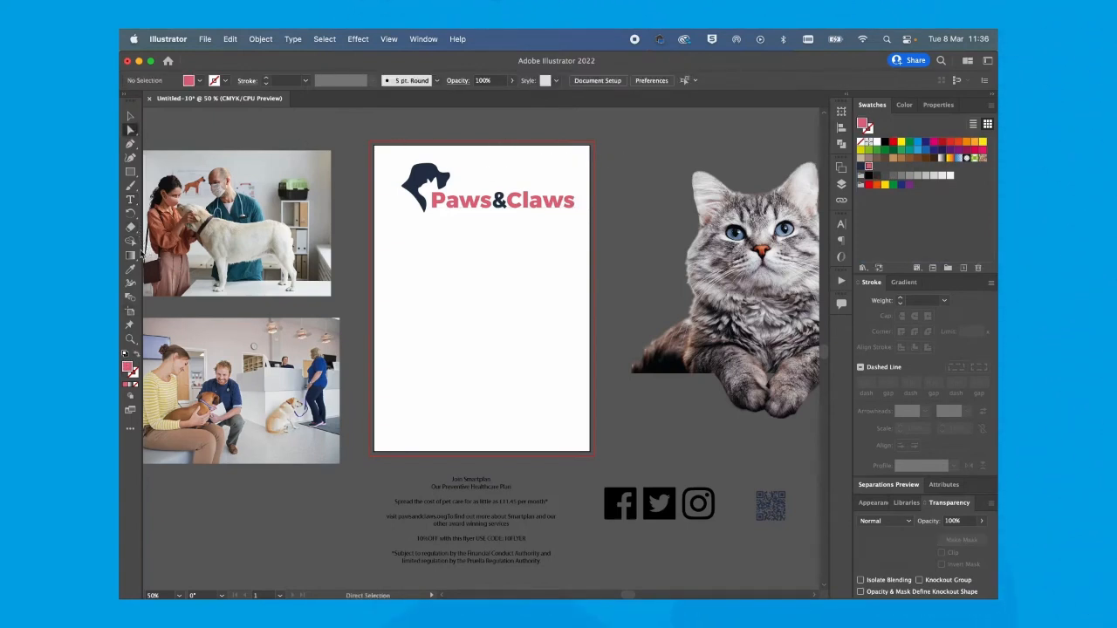
# - Sample the light blue of the cat's eye with the Eyedropper and add it to the swatches
pyautogui.click(131, 270)
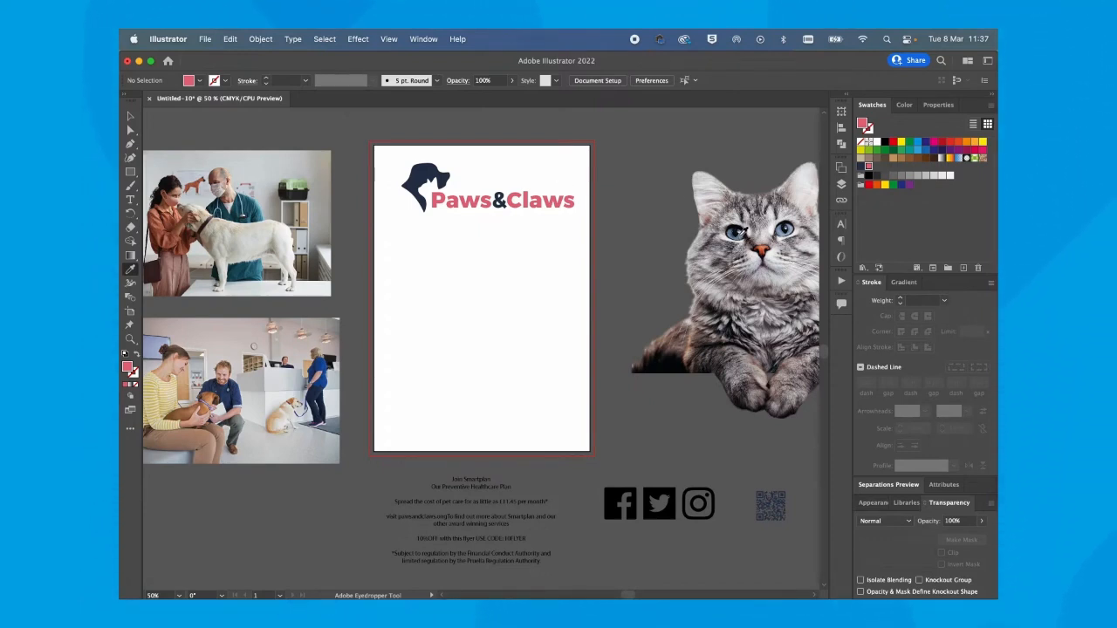
pyautogui.click(734, 232)
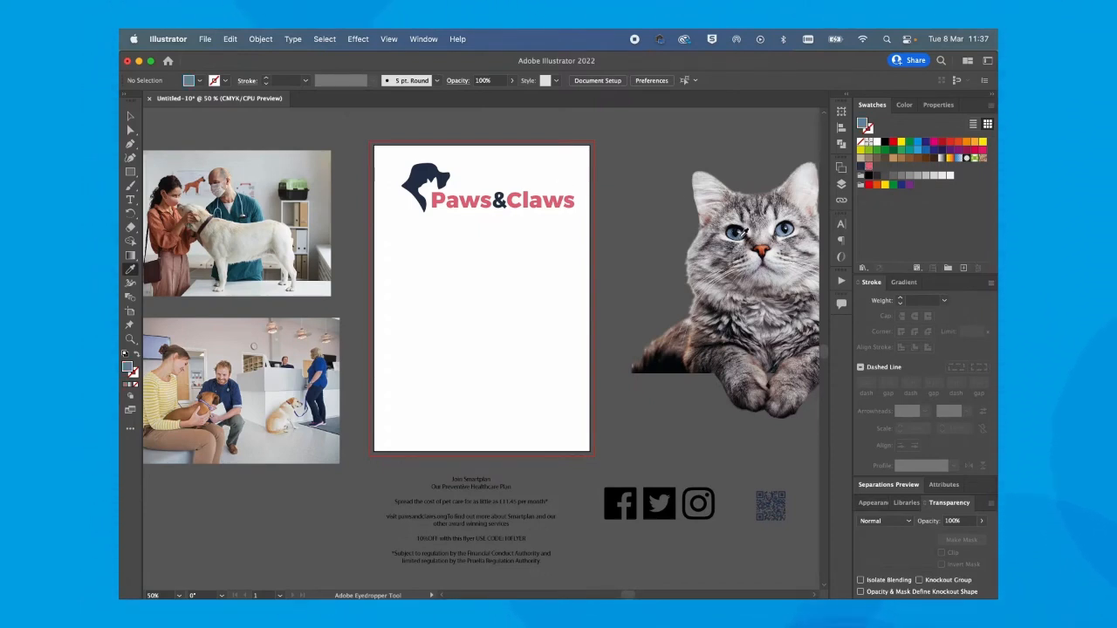
pyautogui.press('super+equal')
pyautogui.press('super+equal')
pyautogui.press('super+equal')
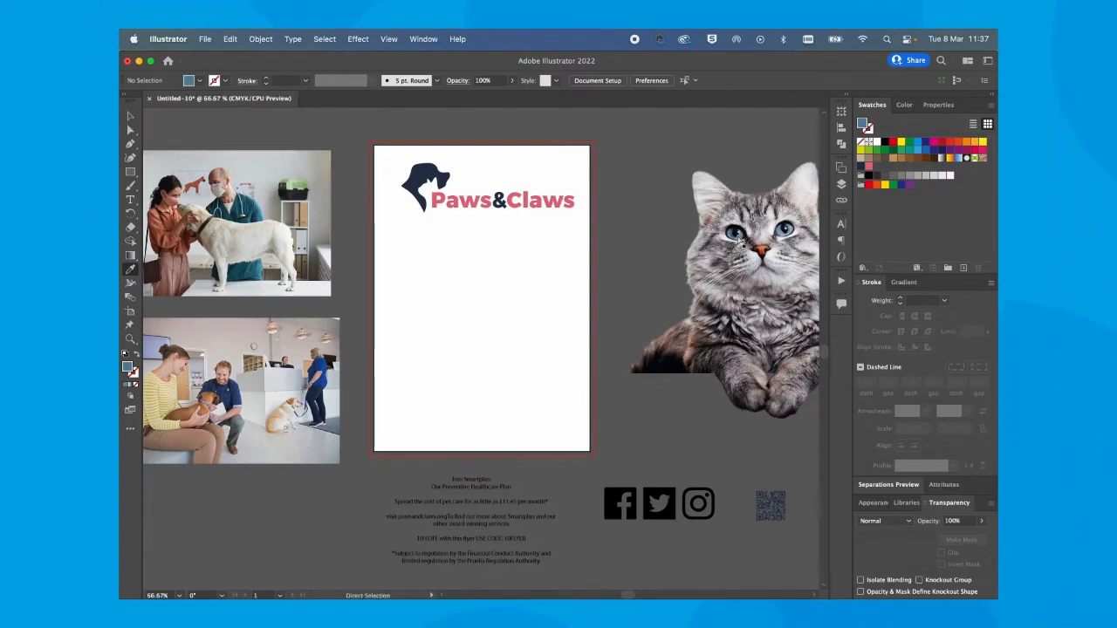
pyautogui.hscroll(3, 714, 232)
pyautogui.hscroll(10, 713, 230)
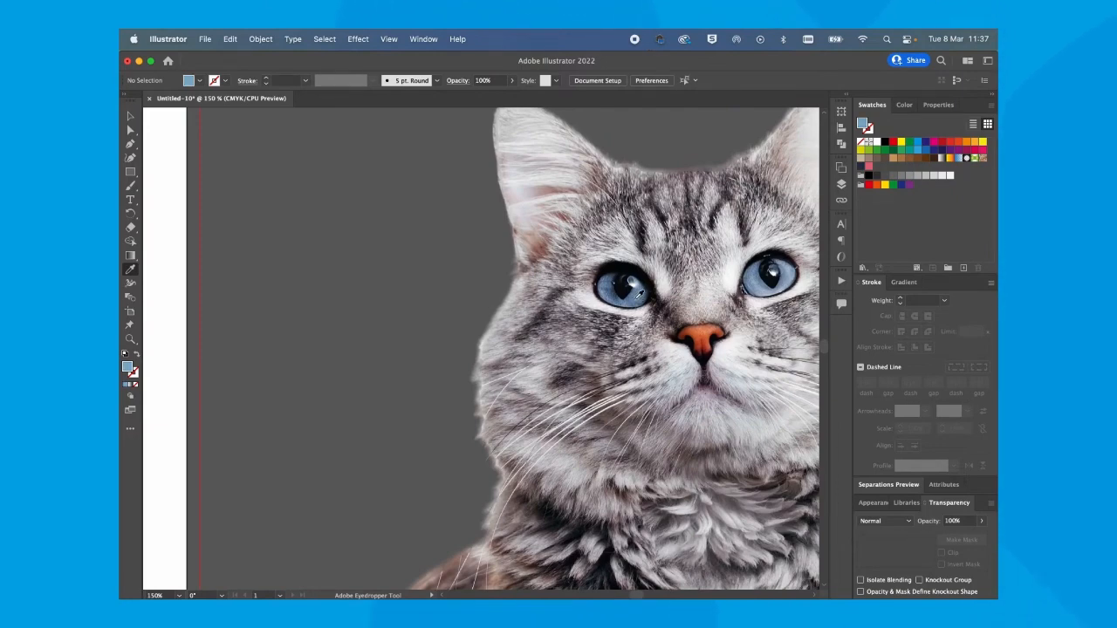
pyautogui.click(639, 294)
pyautogui.click(642, 296)
pyautogui.click(641, 296)
pyautogui.click(641, 296)
pyautogui.moveTo(866, 129); pyautogui.dragTo(880, 169)
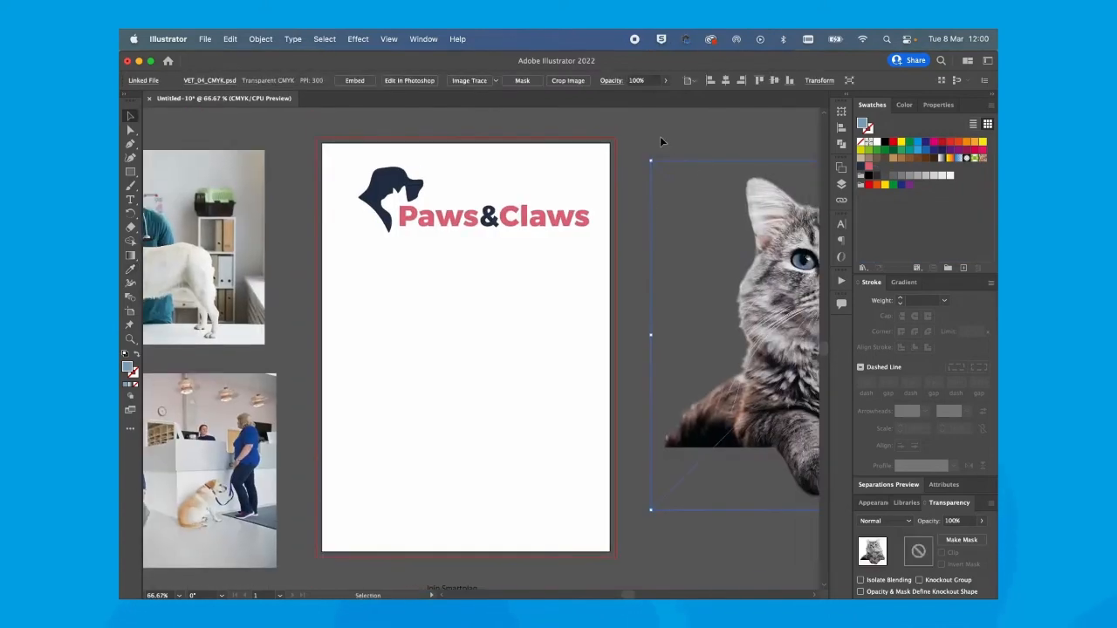
# - Deselect the cat image and make sure Smart Guides are turned on
pyautogui.click(661, 141)
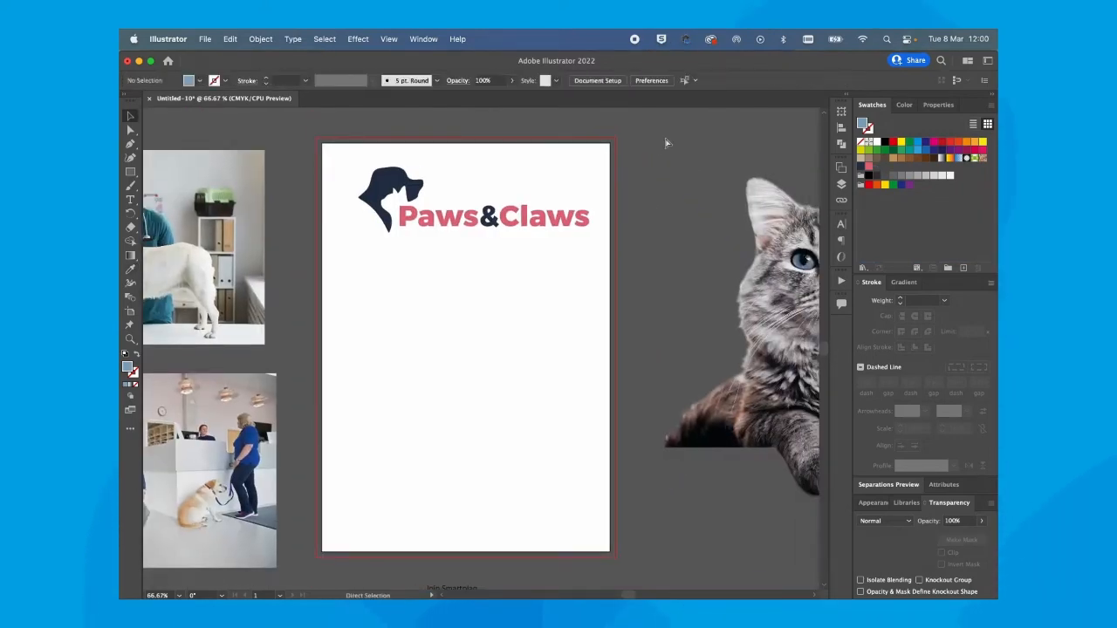
pyautogui.press('super+minus')
pyautogui.press('super+minus')
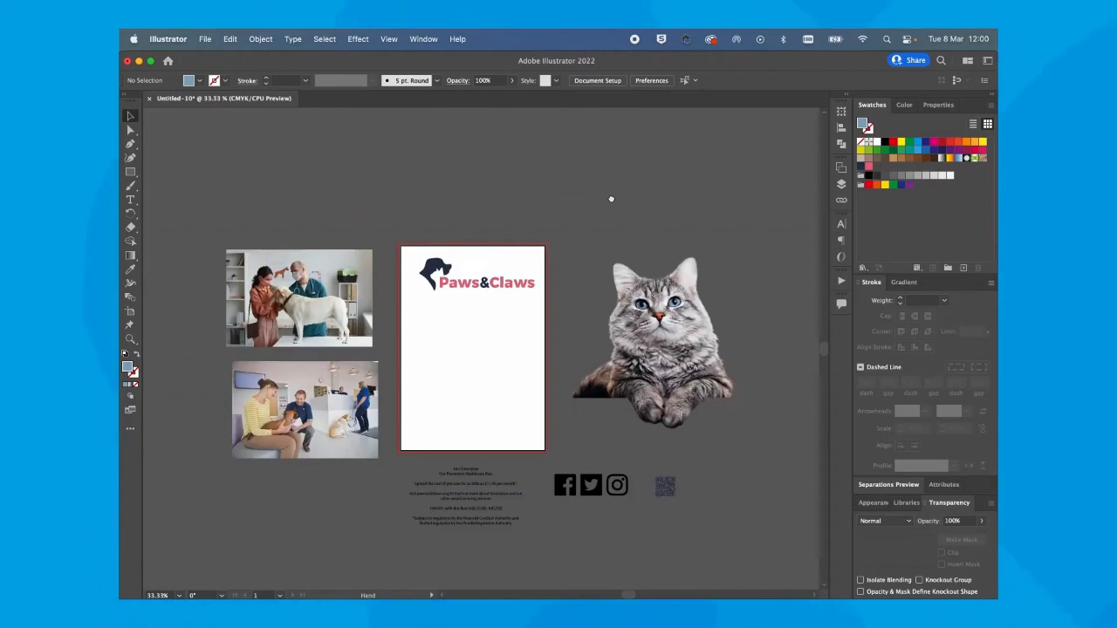
pyautogui.moveTo(610, 199); pyautogui.dragTo(619, 184)
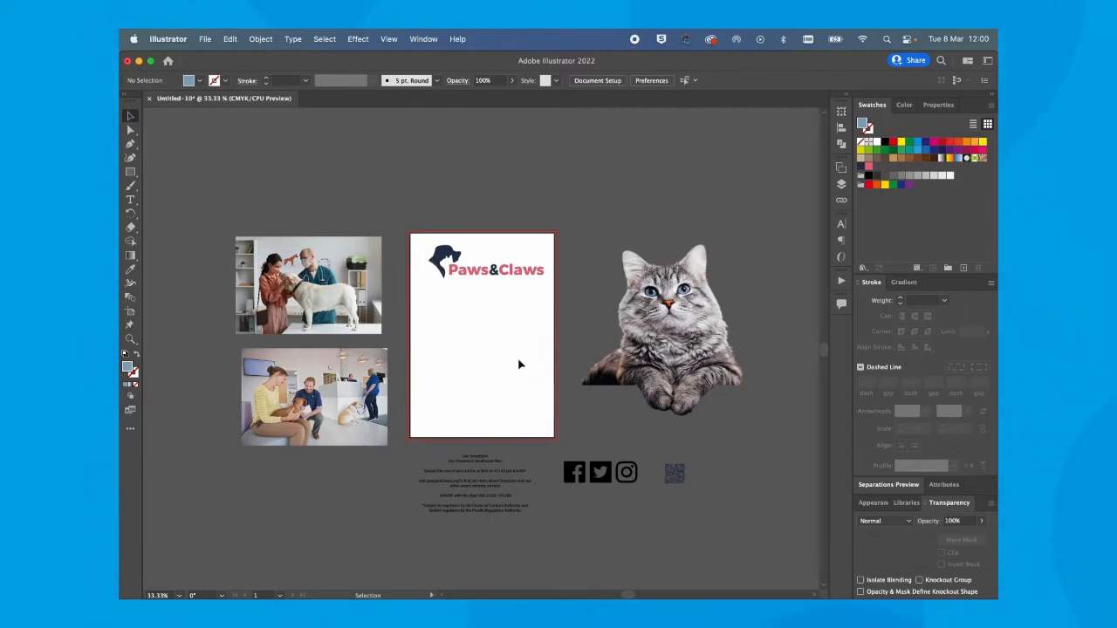
pyautogui.press('super+equal')
pyautogui.press('super+equal')
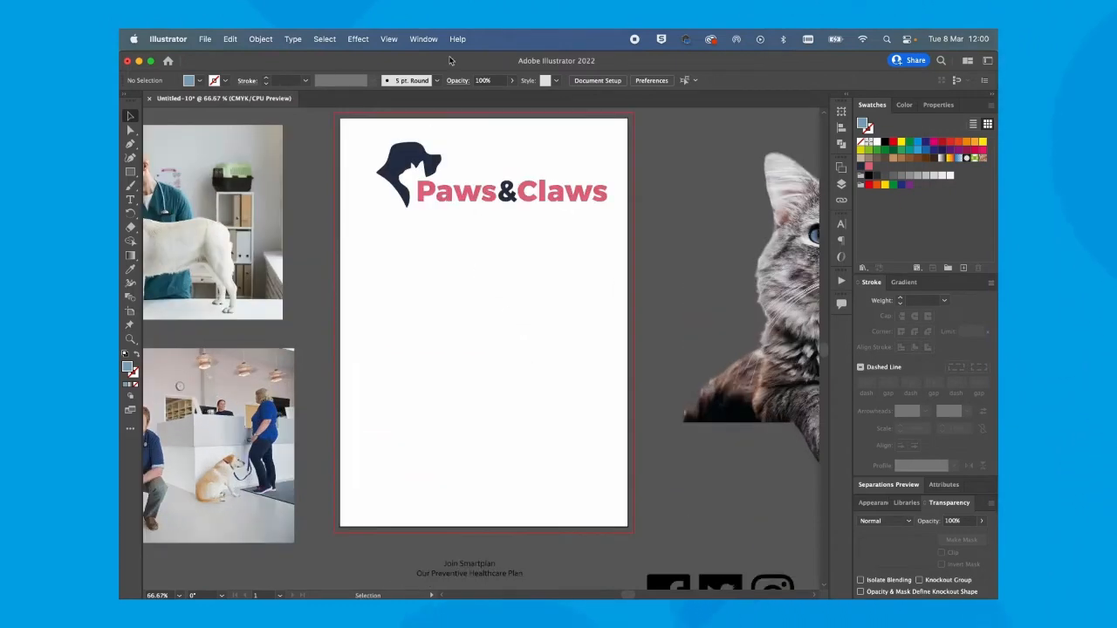
pyautogui.click(389, 39)
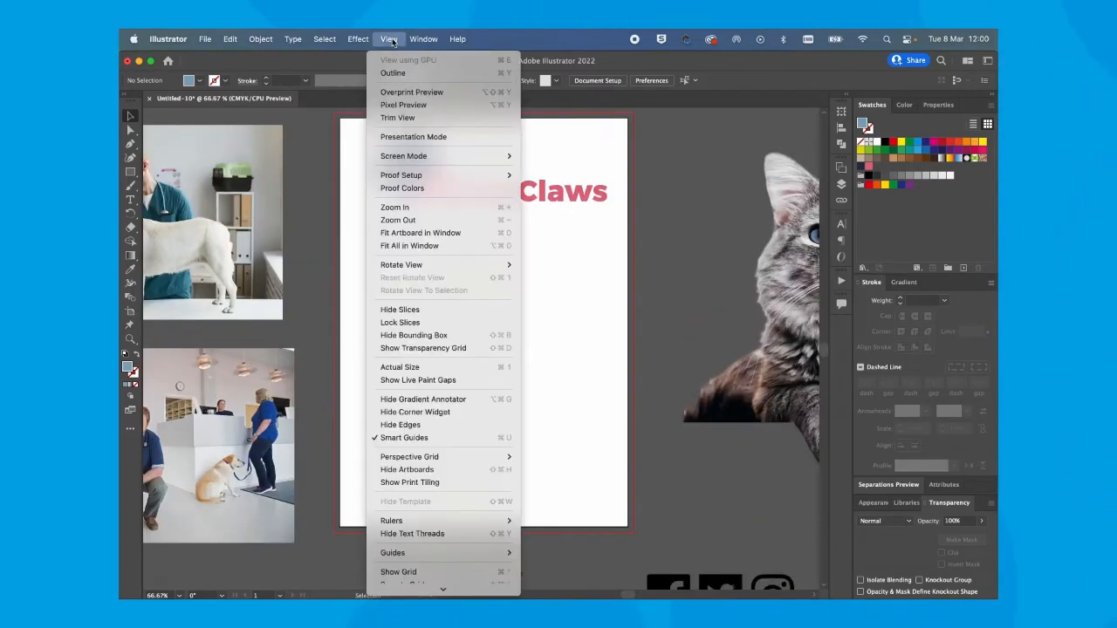
pyautogui.click(419, 438)
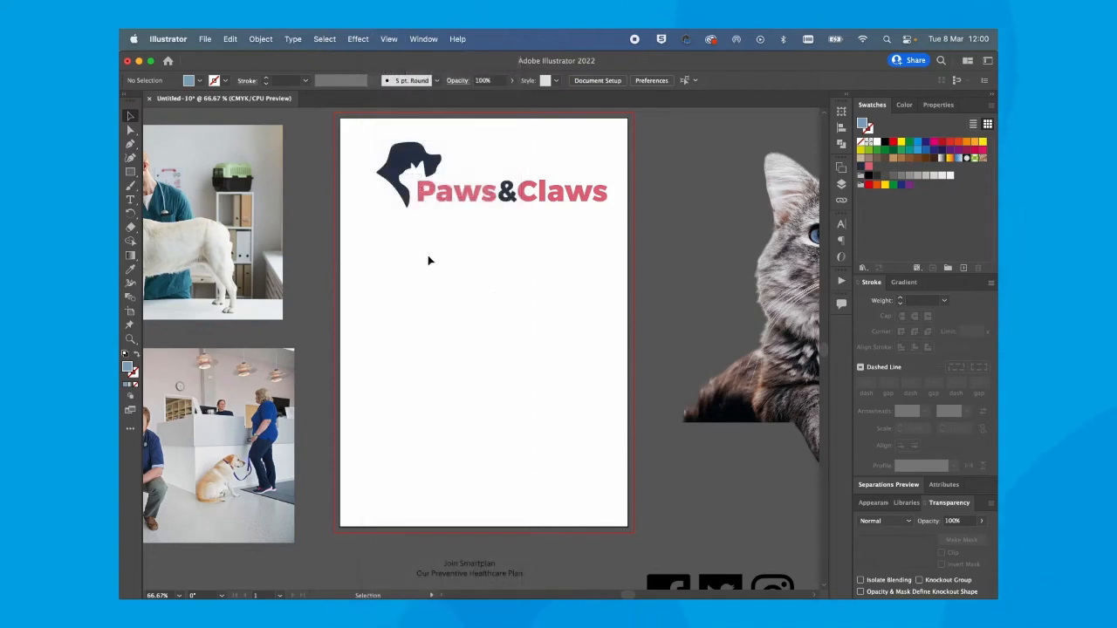
# - Draw a rectangle covering the whole artboard and reduce its width by 20 mm to 128 mm
pyautogui.press('m')
pyautogui.moveTo(341, 119); pyautogui.dragTo(626, 527)
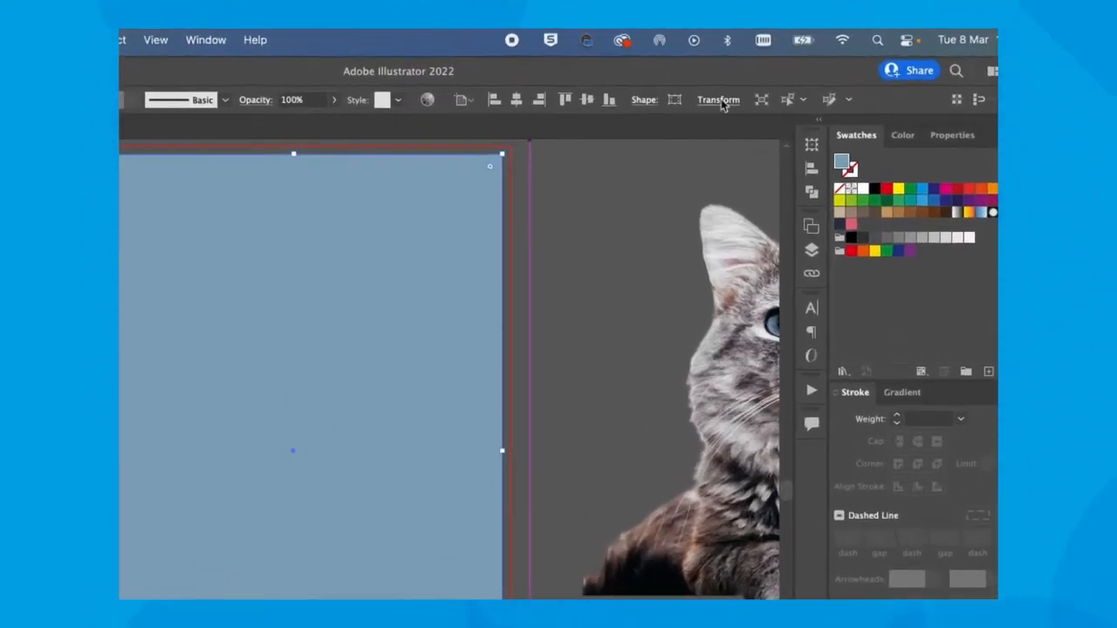
pyautogui.click(719, 101)
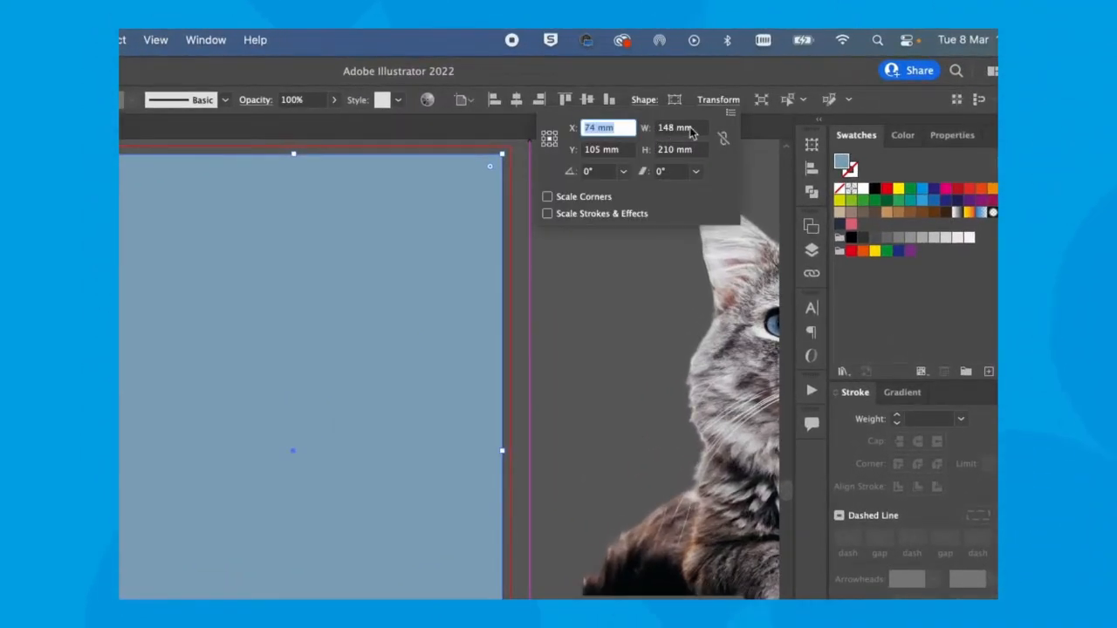
pyautogui.click(692, 129)
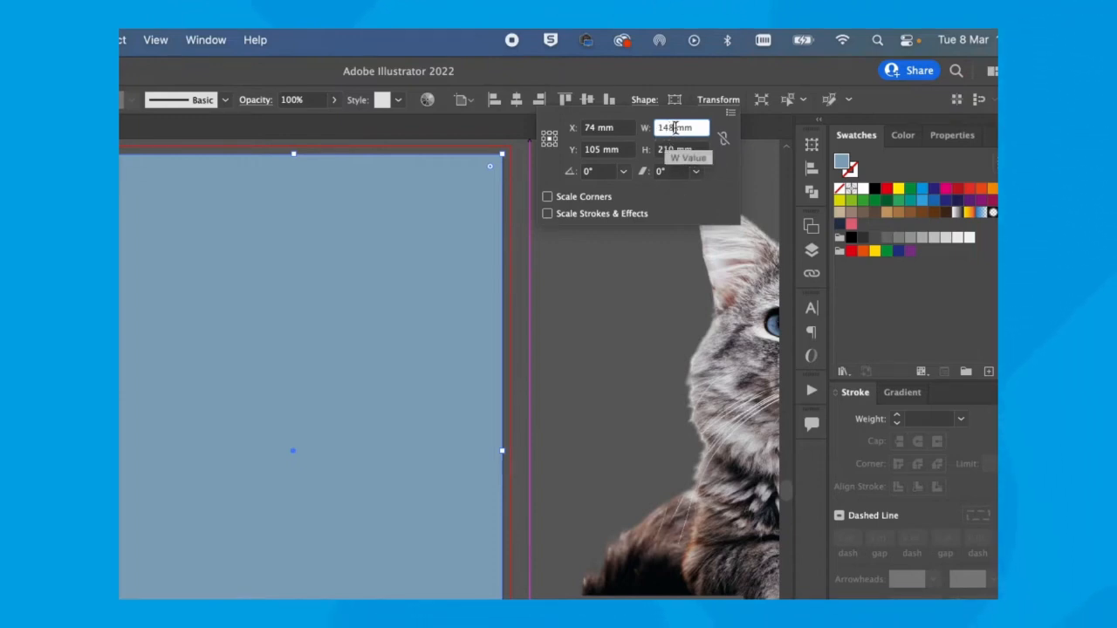
pyautogui.write('-20')
# - Reduce the rectangle's height by 20 mm using the centre reference point, leaving an even margin around it
pyautogui.click(673, 150)
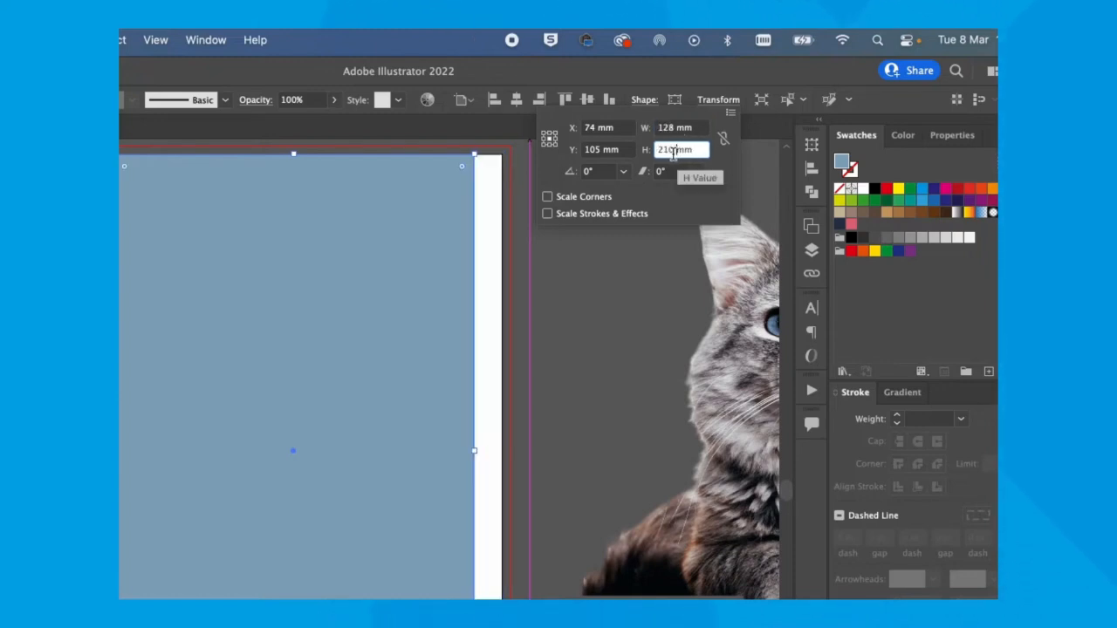
pyautogui.click(555, 139)
pyautogui.click(555, 133)
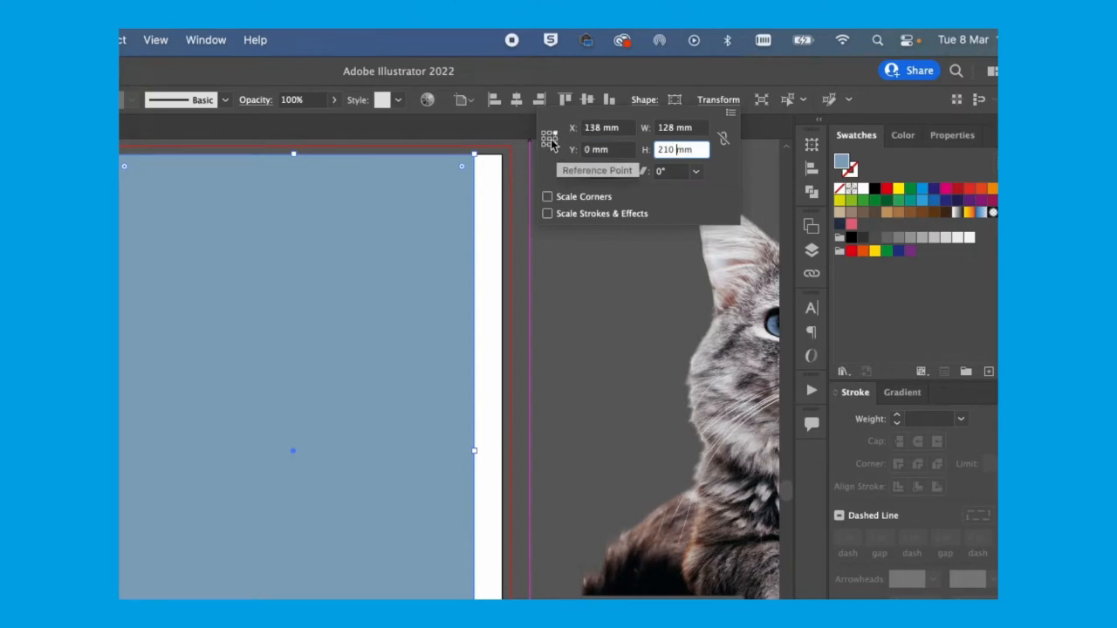
pyautogui.click(549, 145)
pyautogui.click(550, 139)
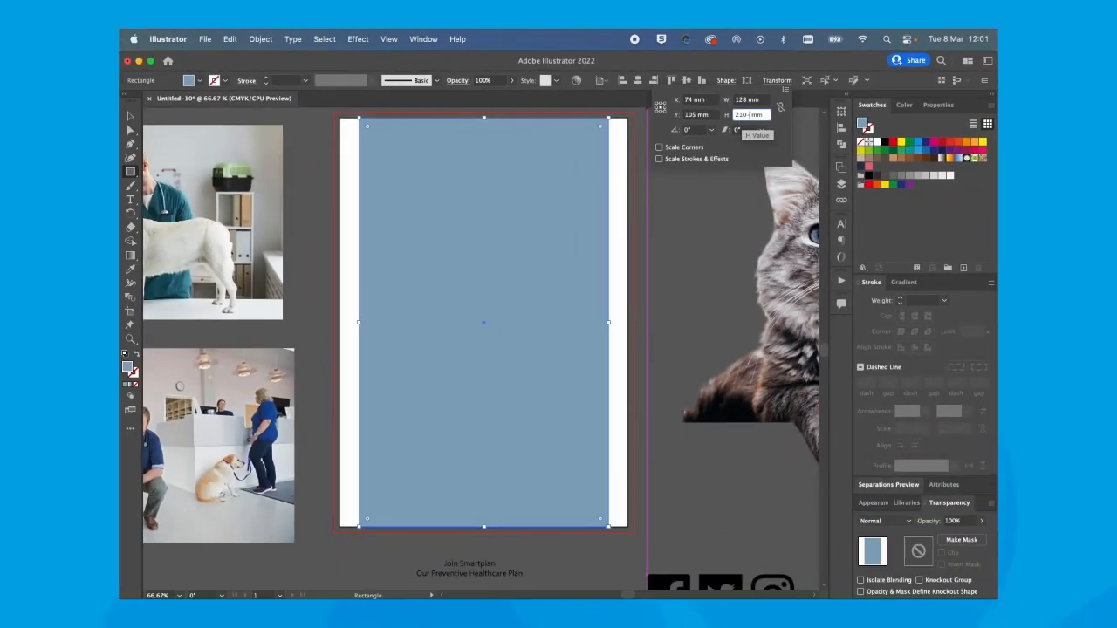
pyautogui.press('Return')
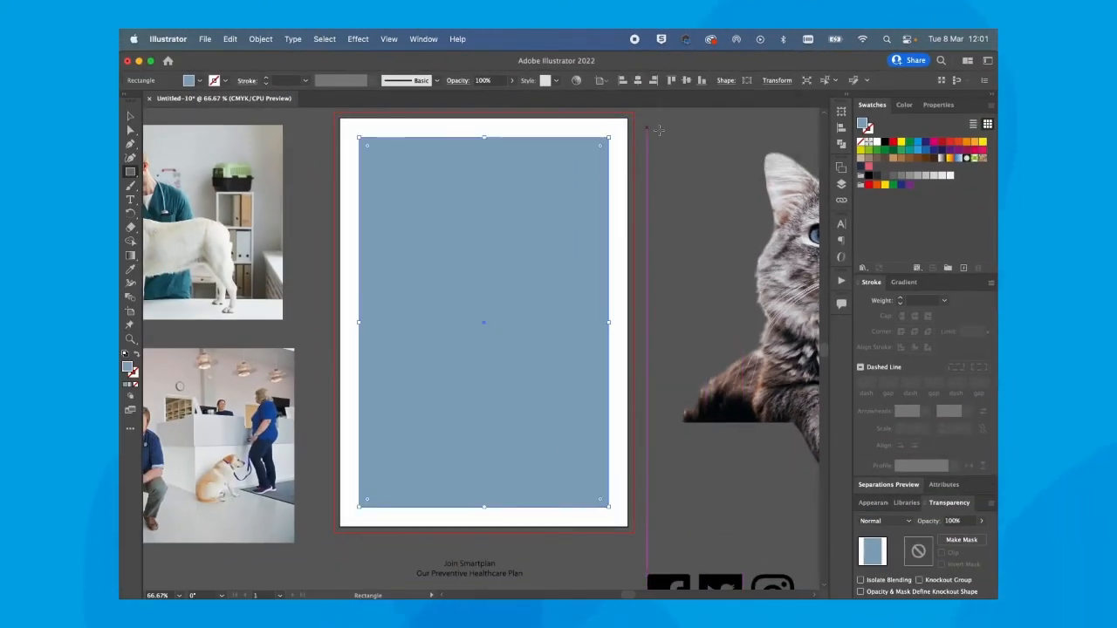
# - Convert the blue rectangle into margin guides
pyautogui.press('v')
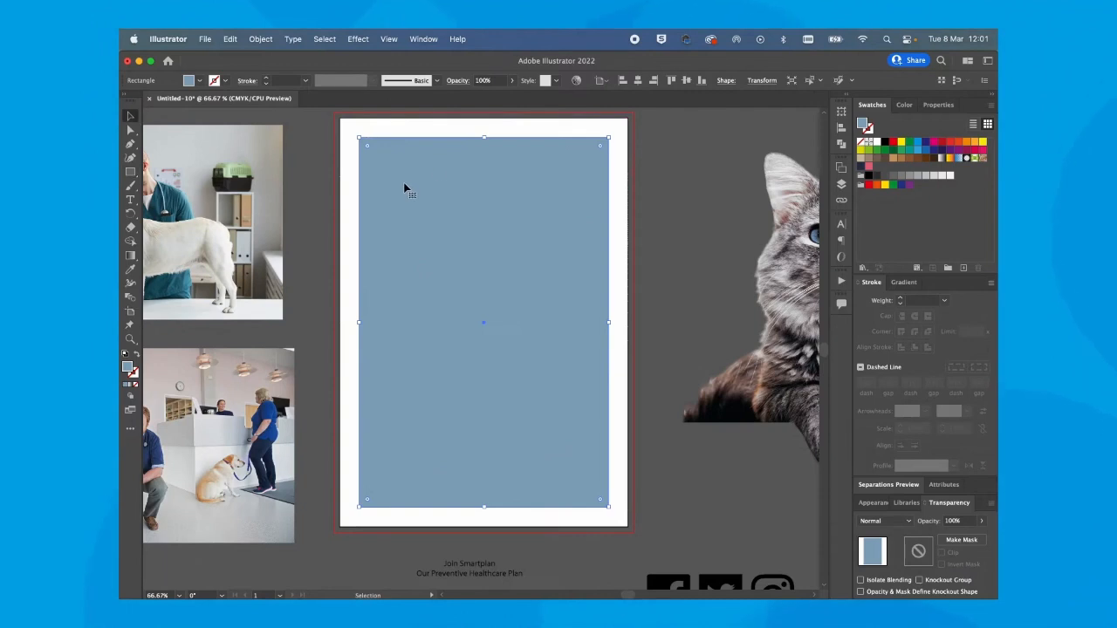
pyautogui.rightClick(504, 207)
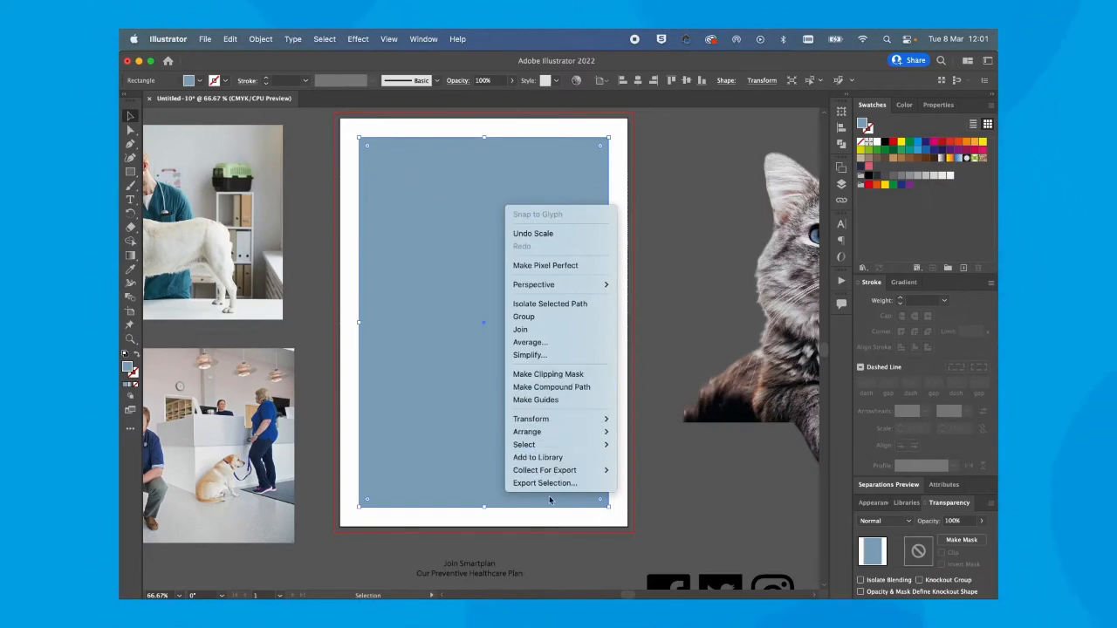
pyautogui.click(551, 400)
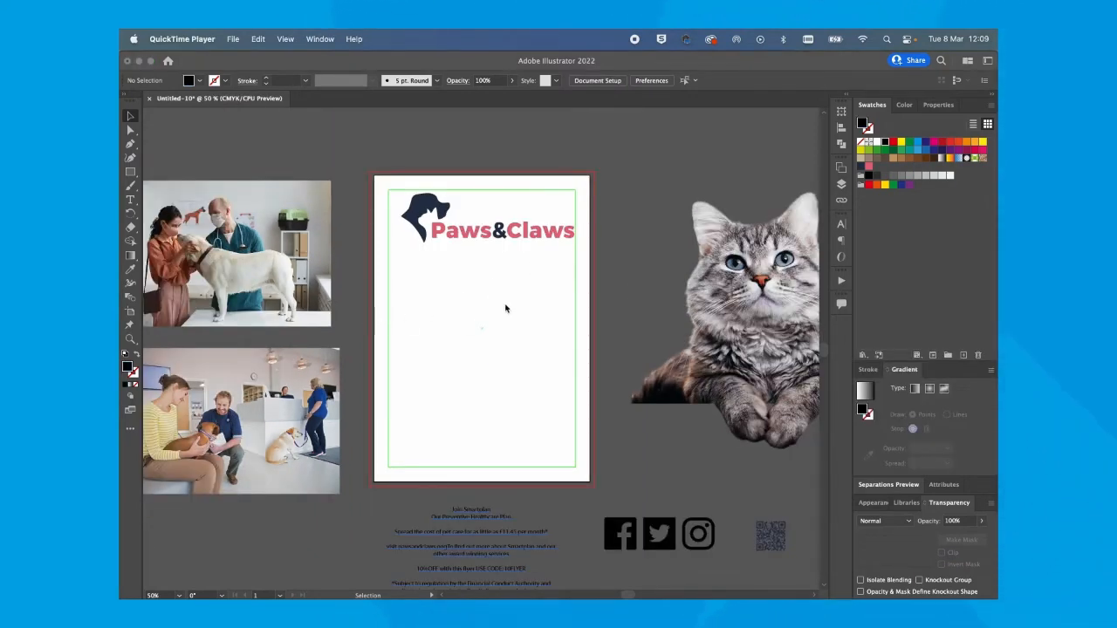
# - Place the cat image on the artboard, scale it down proportionally and centre it below the logo
pyautogui.click(747, 294)
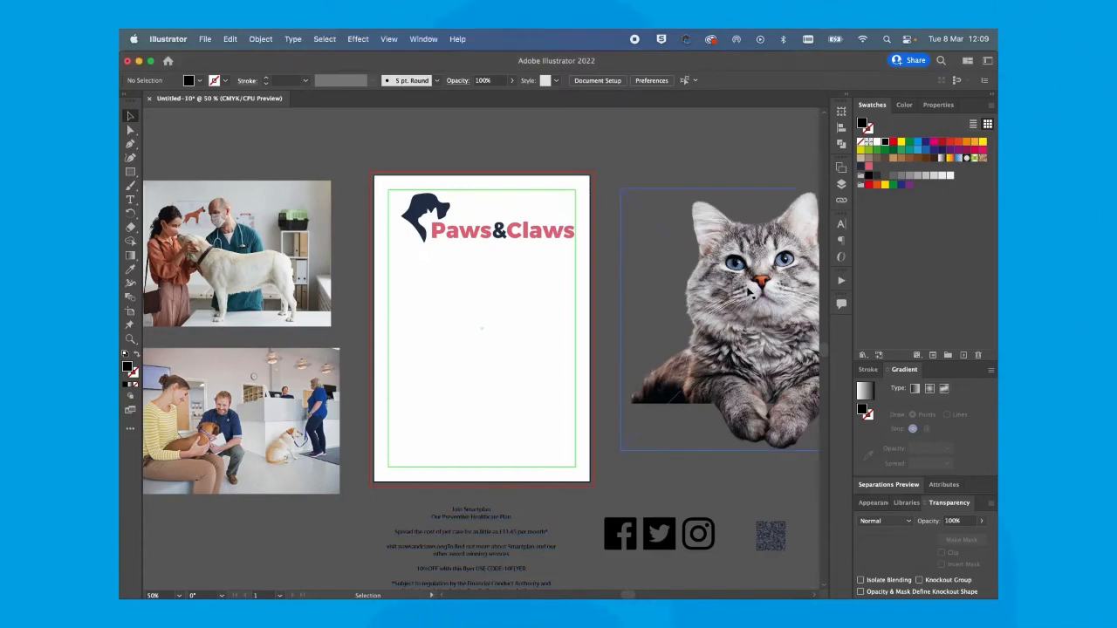
pyautogui.moveTo(769, 285); pyautogui.dragTo(505, 295)
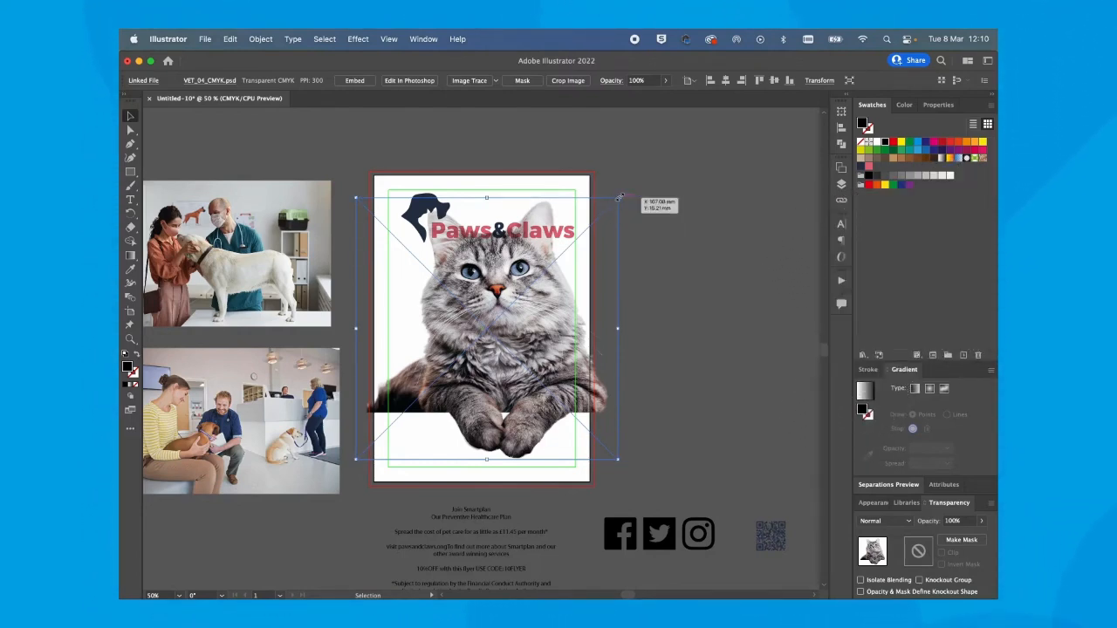
pyautogui.moveTo(618, 197); pyautogui.dragTo(548, 268)
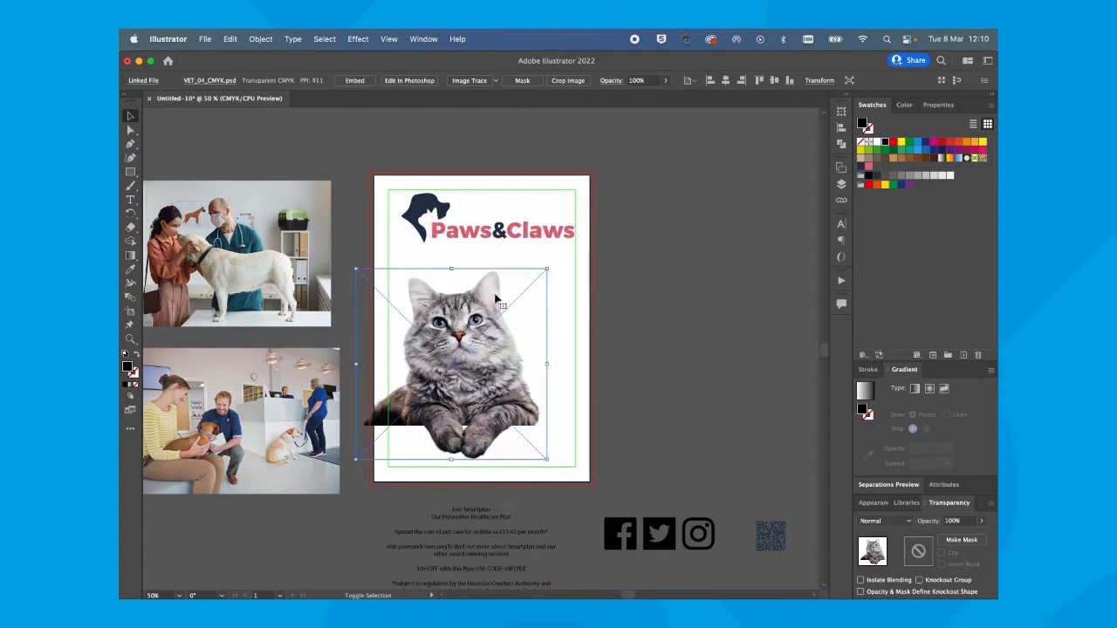
pyautogui.moveTo(465, 339); pyautogui.dragTo(489, 329)
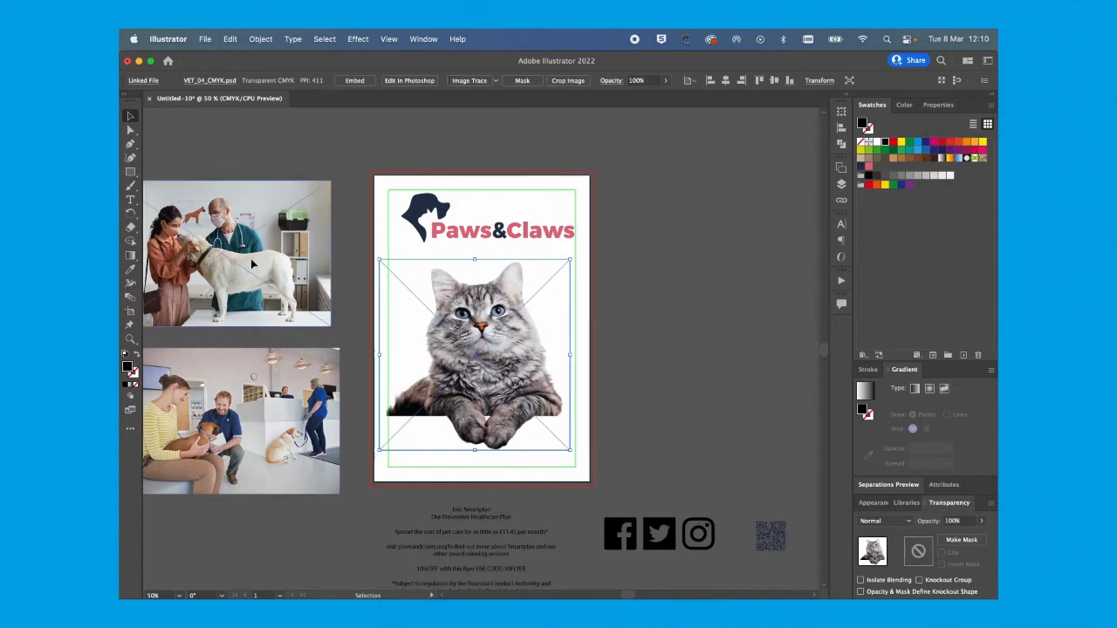
# - Move the vet-and-white-dog photo behind the cat across the artboard's right edge and scale it down
pyautogui.click(252, 263)
pyautogui.moveTo(253, 248); pyautogui.dragTo(602, 295)
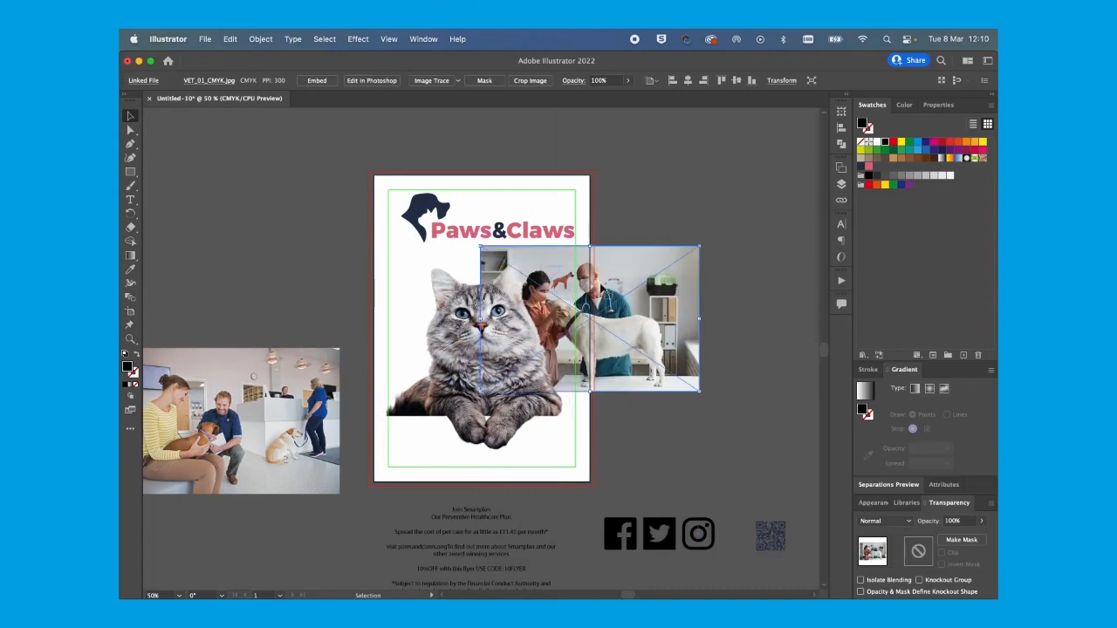
pyautogui.moveTo(705, 255); pyautogui.dragTo(648, 281)
pyautogui.moveTo(580, 340); pyautogui.dragTo(599, 315)
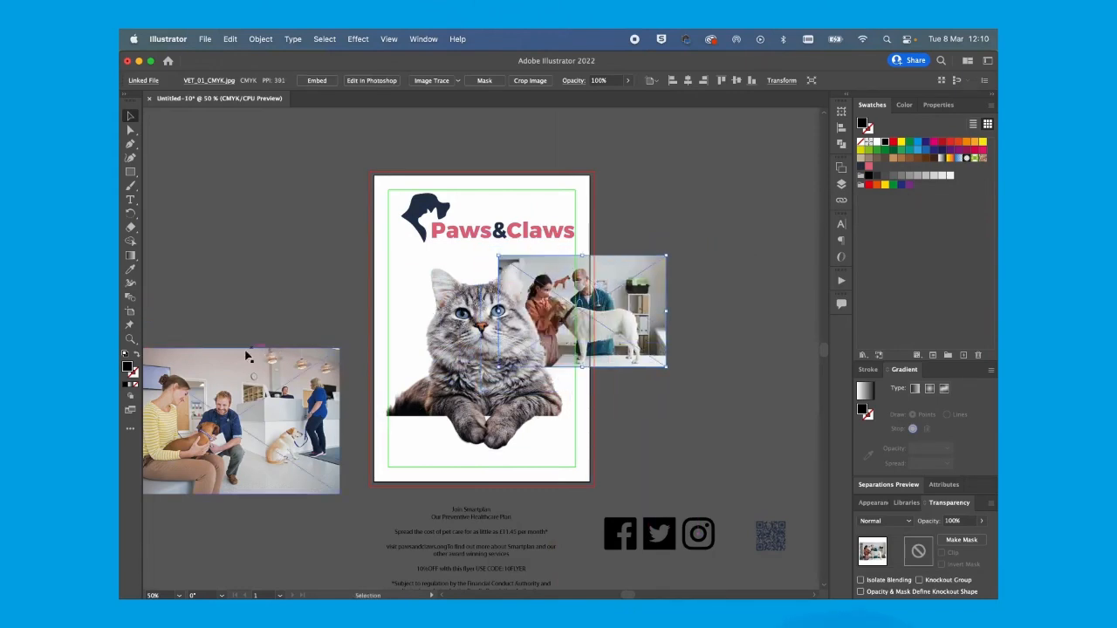
# - Move the waiting-room photo behind the cat across the artboard's left edge and set its opacity to 33%
pyautogui.click(234, 395)
pyautogui.moveTo(234, 395); pyautogui.dragTo(400, 304)
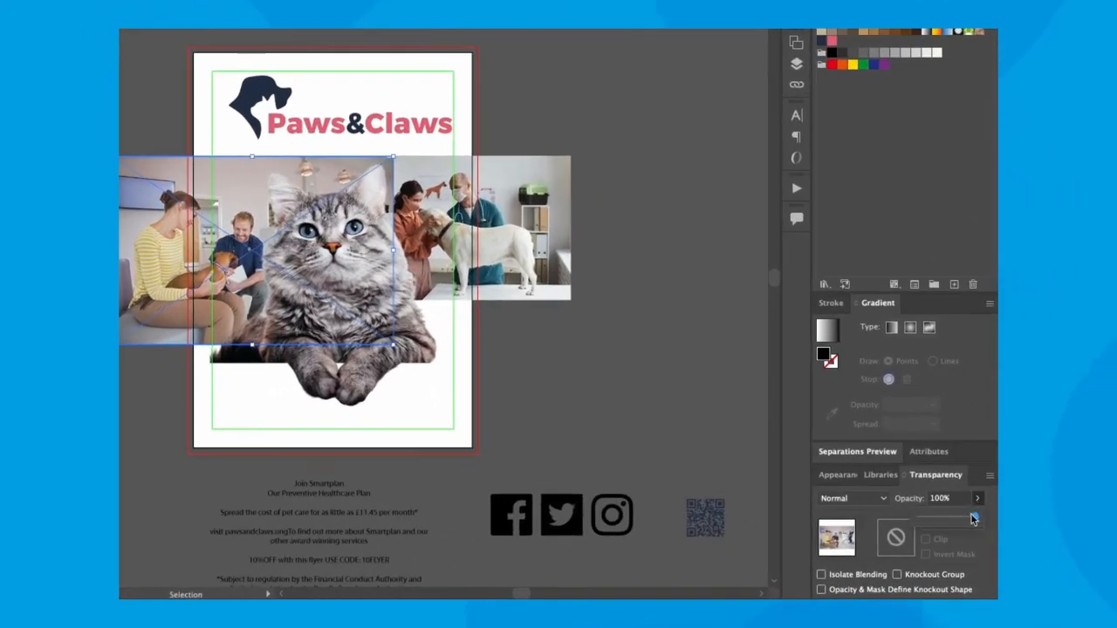
pyautogui.moveTo(974, 519); pyautogui.dragTo(939, 519)
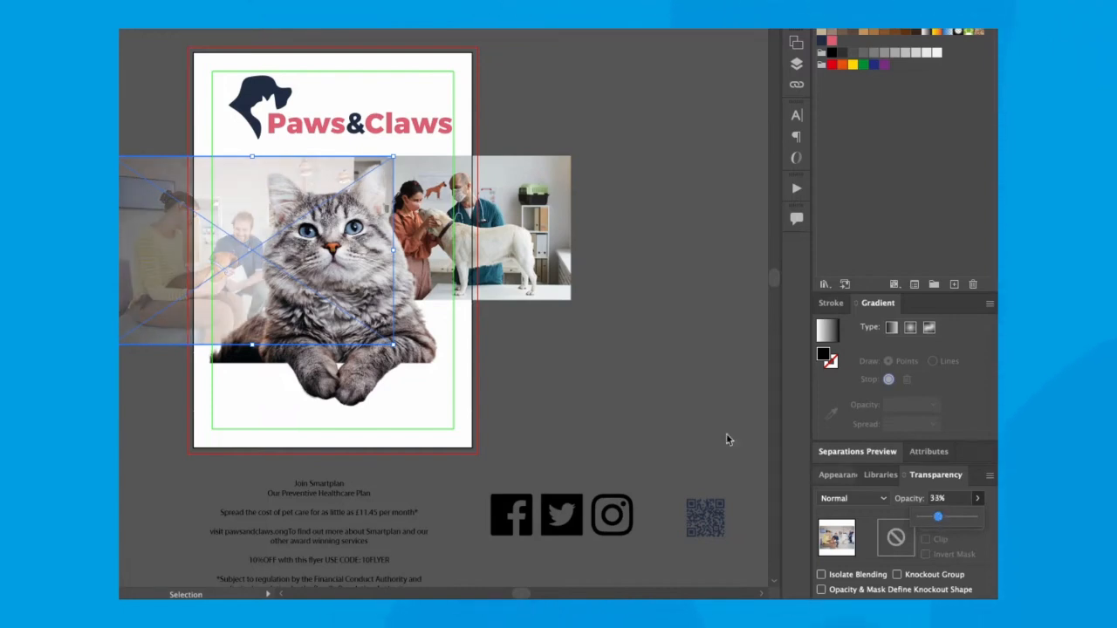
# - Enlarge the faded waiting-room photo proportionally and reposition it over the artboard's left edge, behind the cat
pyautogui.moveTo(176, 241); pyautogui.dragTo(168, 242)
pyautogui.moveTo(385, 157); pyautogui.dragTo(440, 116)
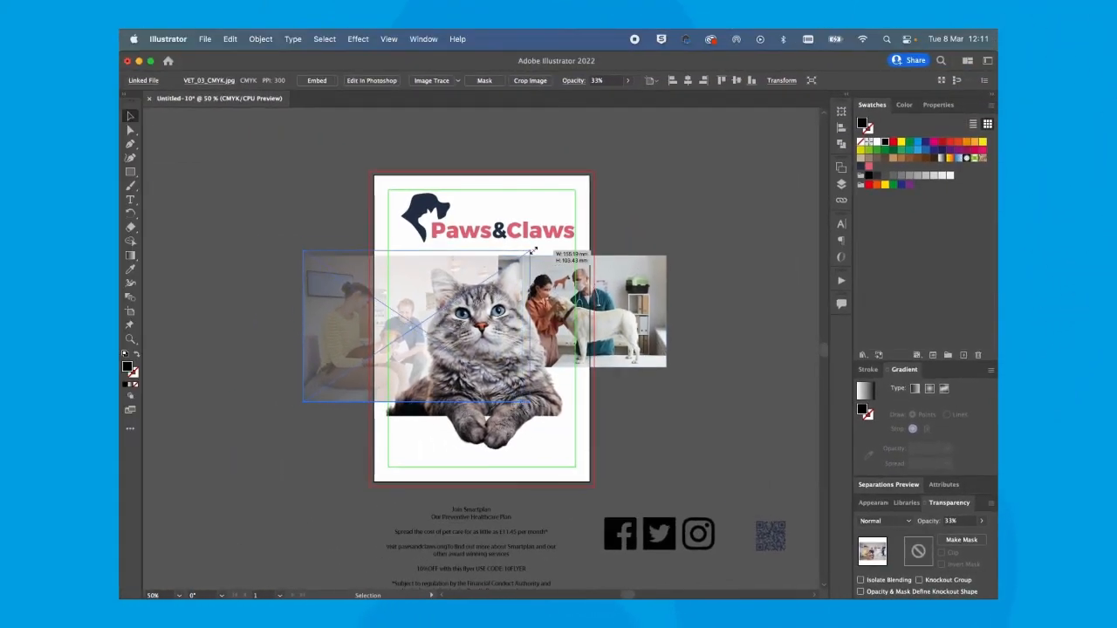
pyautogui.moveTo(567, 224); pyautogui.dragTo(567, 225)
pyautogui.moveTo(346, 322); pyautogui.dragTo(320, 345)
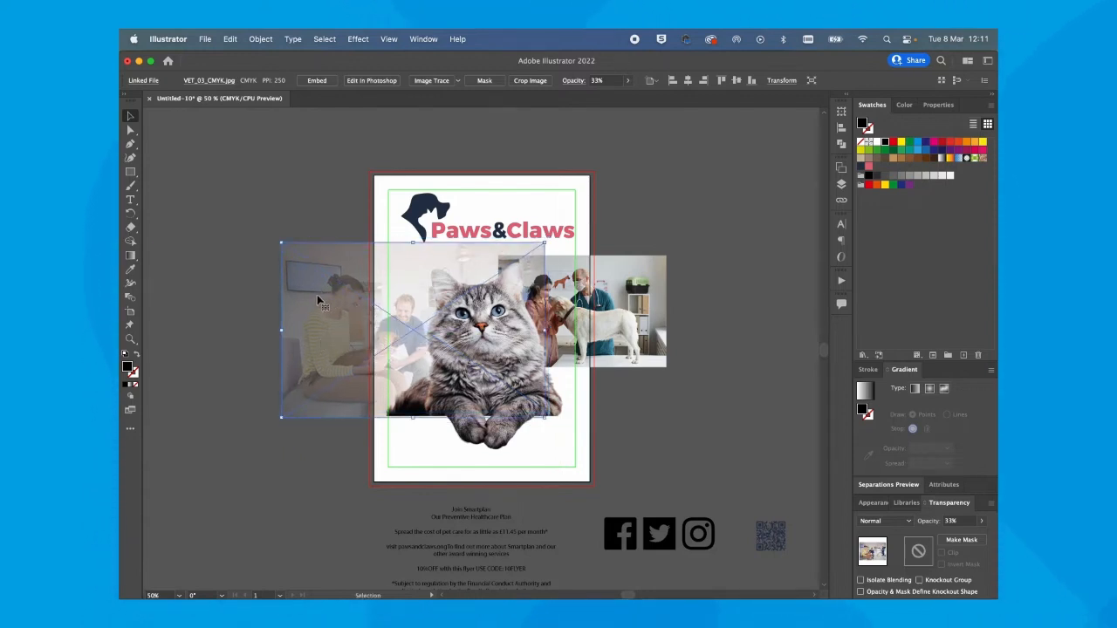
# - Nudge the faded waiting-room photo slightly to the right behind the cat and deselect it
pyautogui.moveTo(316, 295); pyautogui.dragTo(323, 294)
pyautogui.click(320, 185)
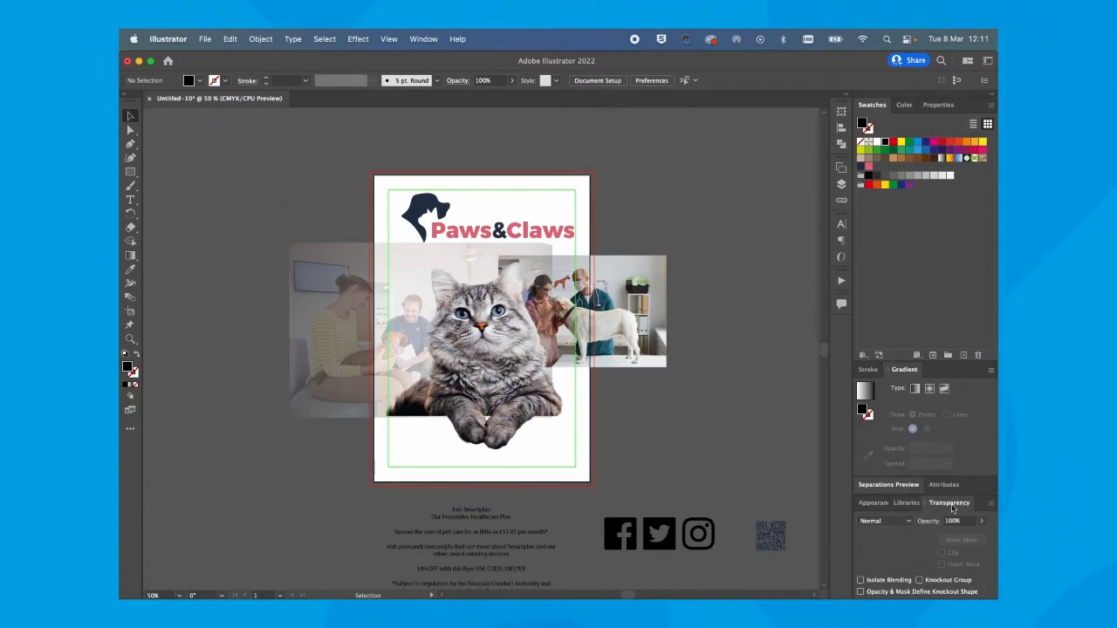
pyautogui.click(949, 503)
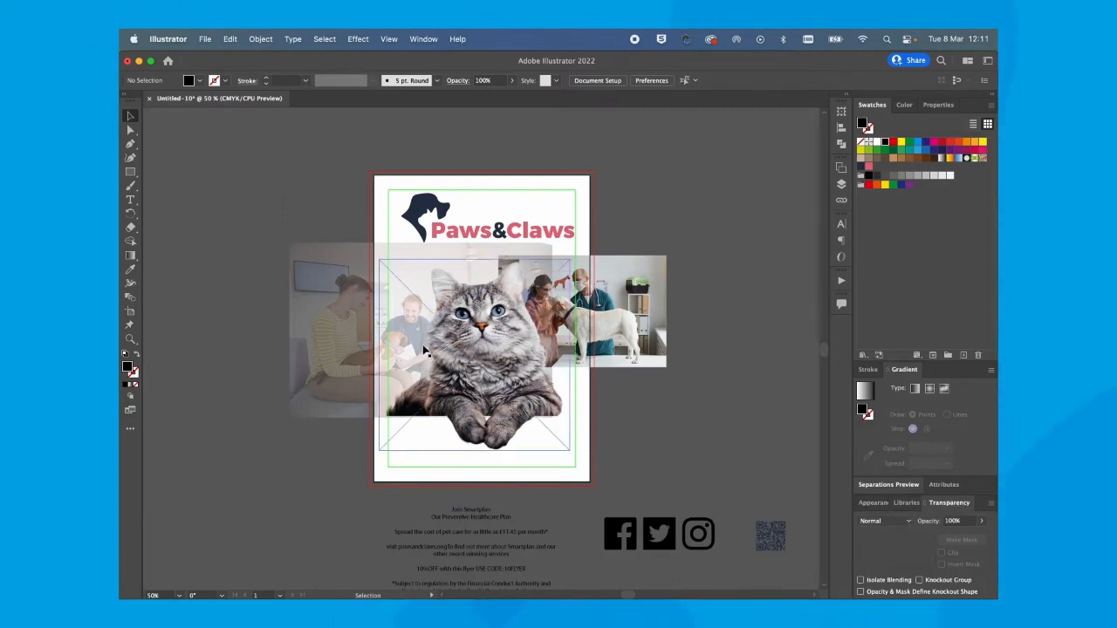
# - Draw a rectangle covering the faded waiting-room photo and fill it with the white-to-black linear gradient
pyautogui.click(343, 301)
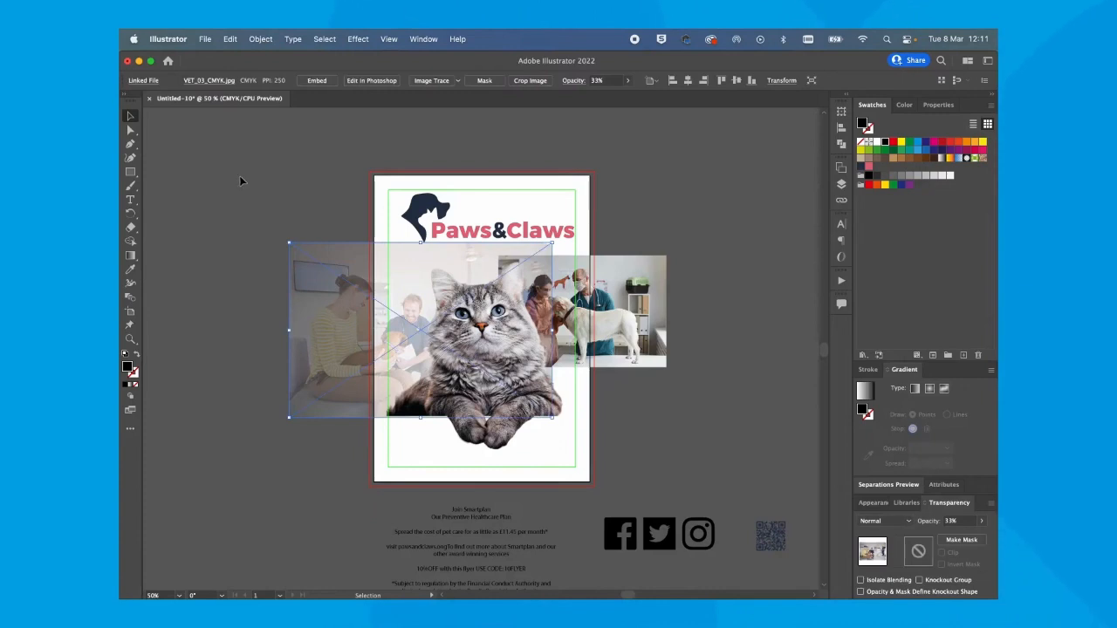
pyautogui.click(130, 171)
pyautogui.moveTo(288, 241); pyautogui.dragTo(551, 421)
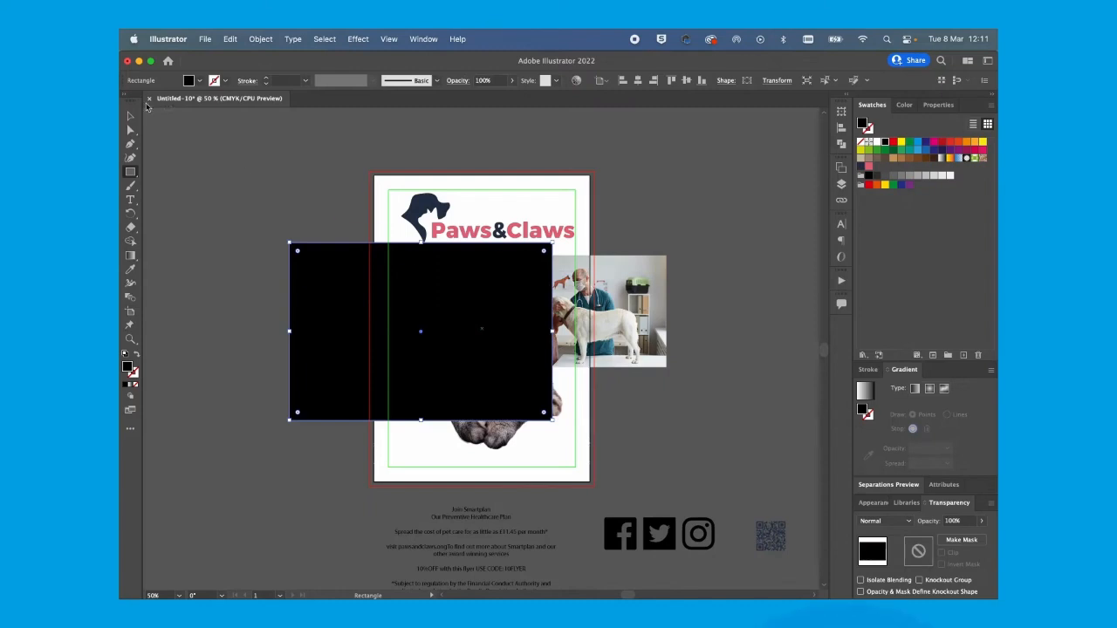
pyautogui.click(132, 117)
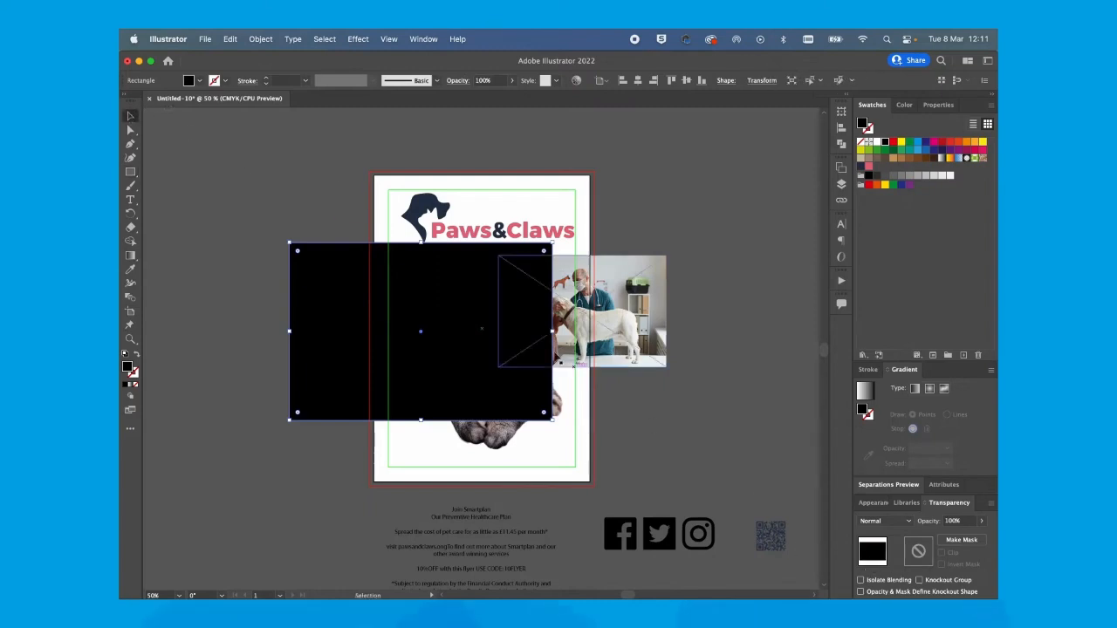
pyautogui.click(332, 292)
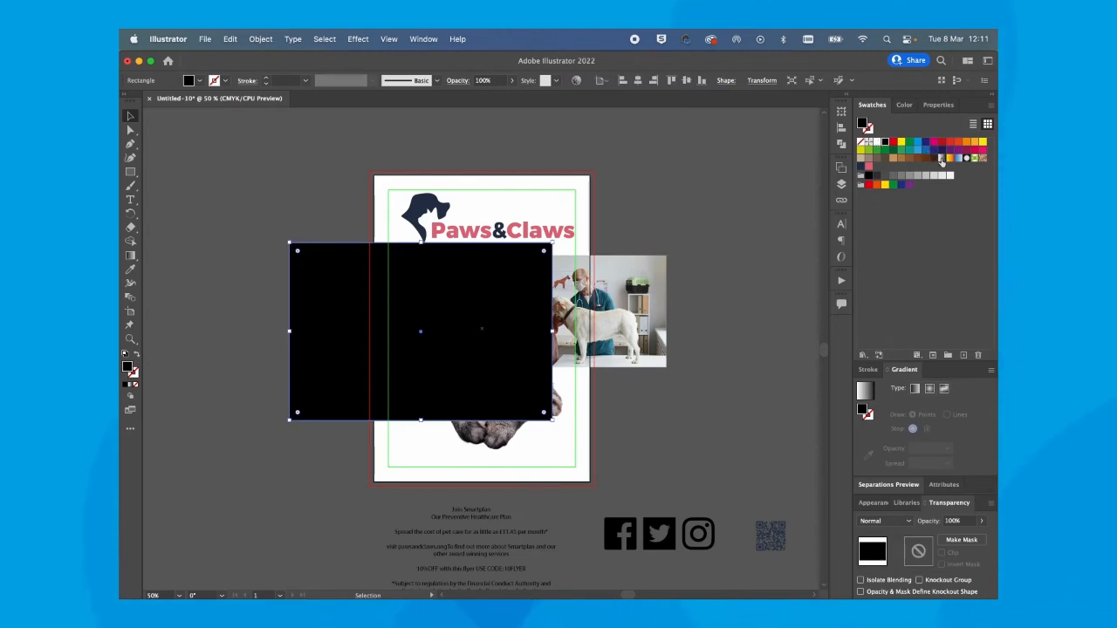
pyautogui.click(130, 384)
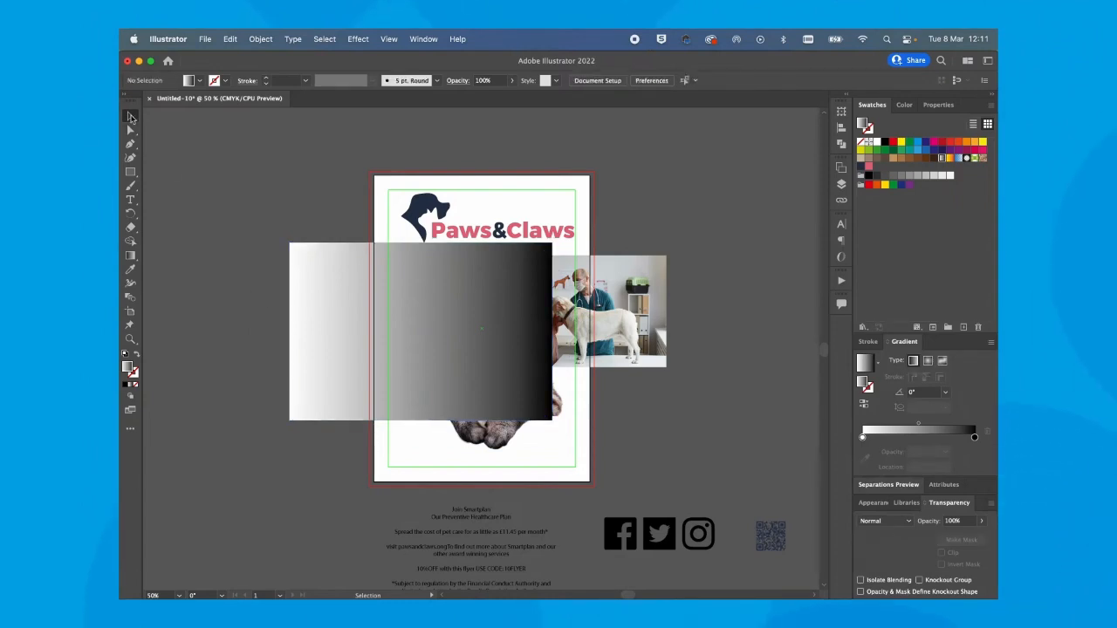
# - Select the gradient rectangle together with the waiting-room photo and turn the rectangle into the photo's opacity mask
pyautogui.click(288, 336)
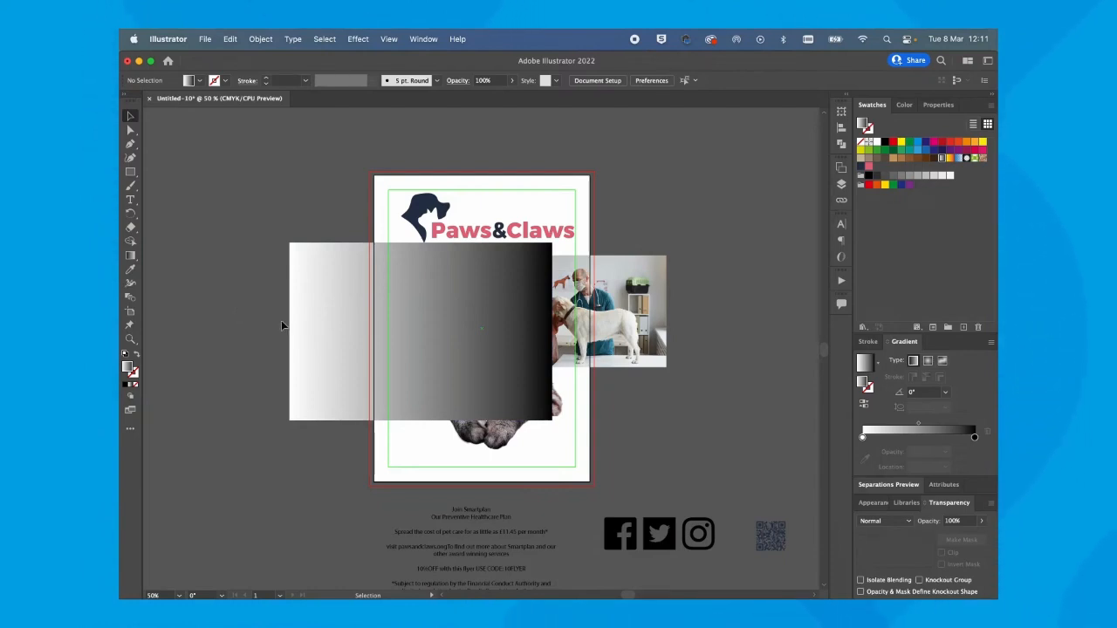
pyautogui.moveTo(295, 301); pyautogui.dragTo(320, 351)
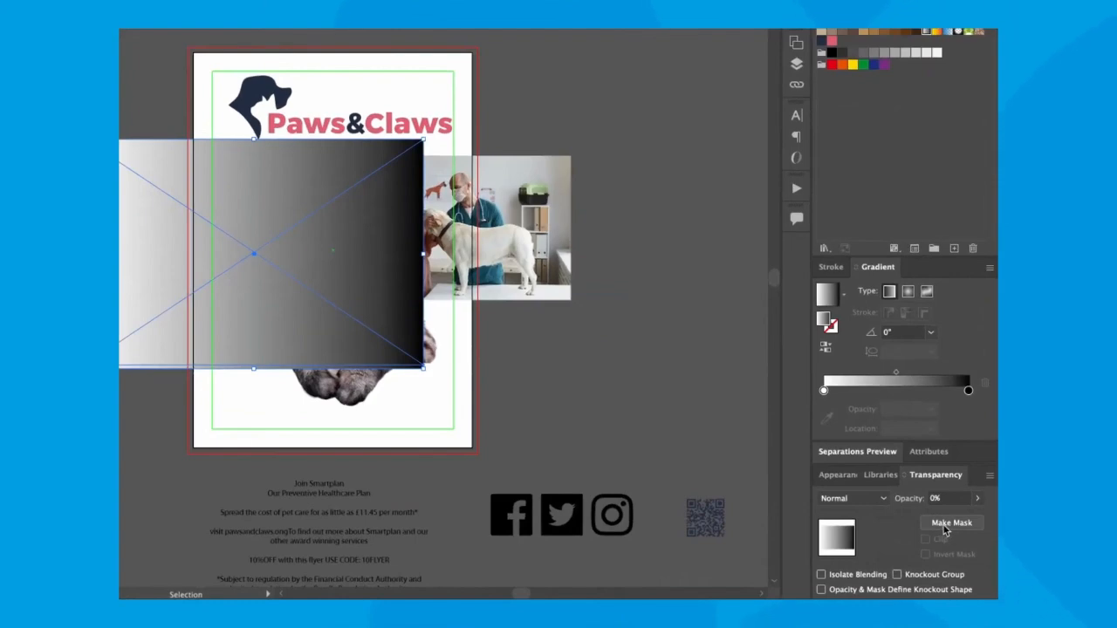
pyautogui.click(950, 522)
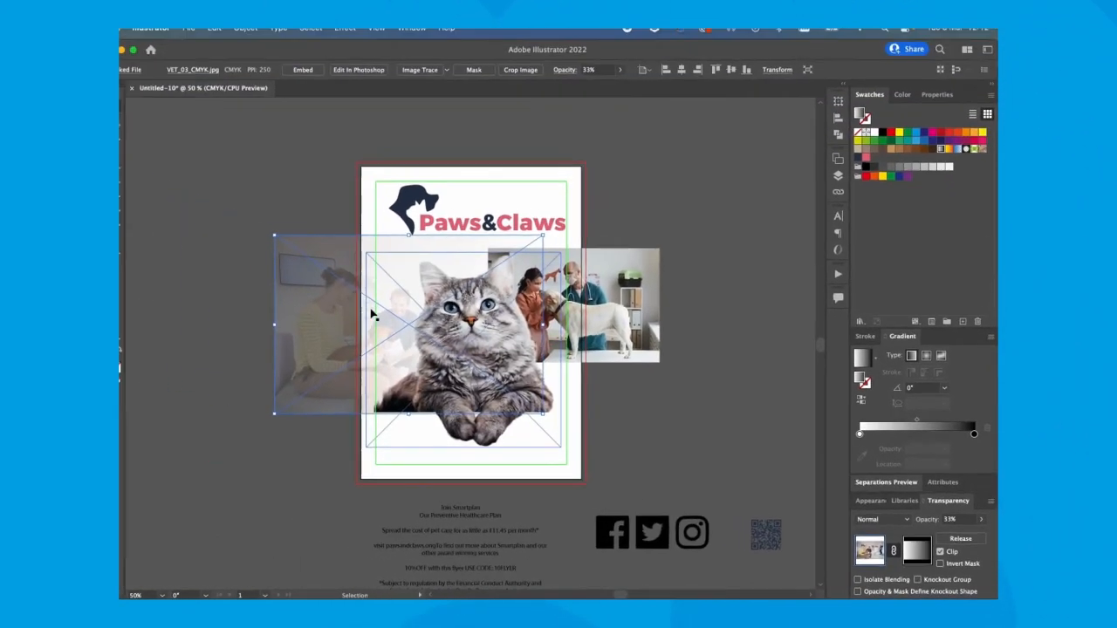
pyautogui.click(234, 257)
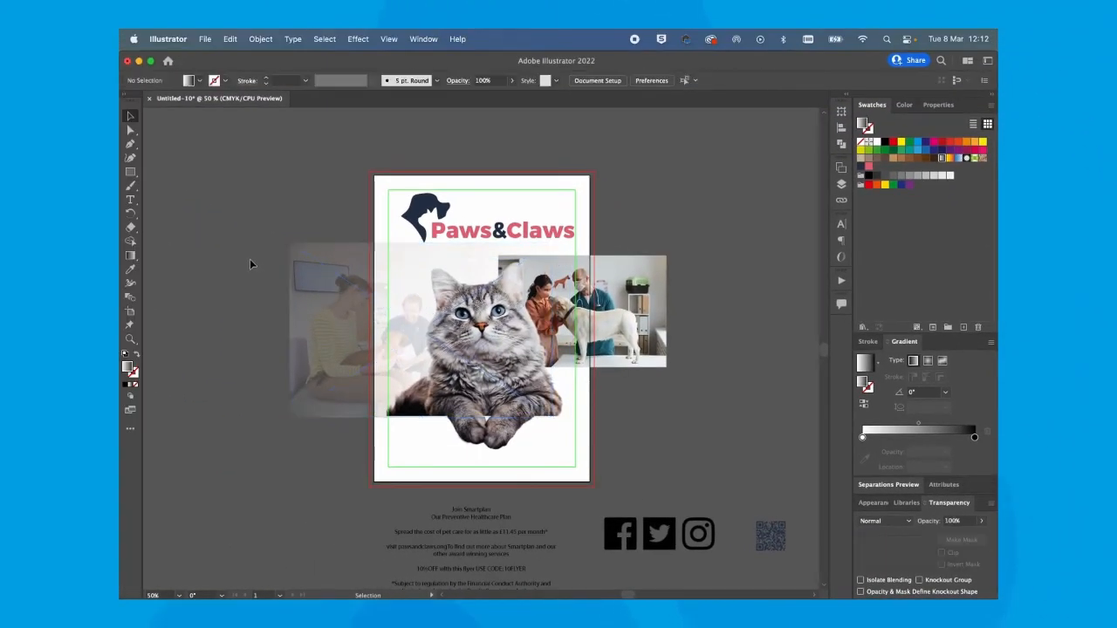
# - Open the waiting-room photo's opacity mask for editing and change its gradient to freeform
pyautogui.press('super+equal')
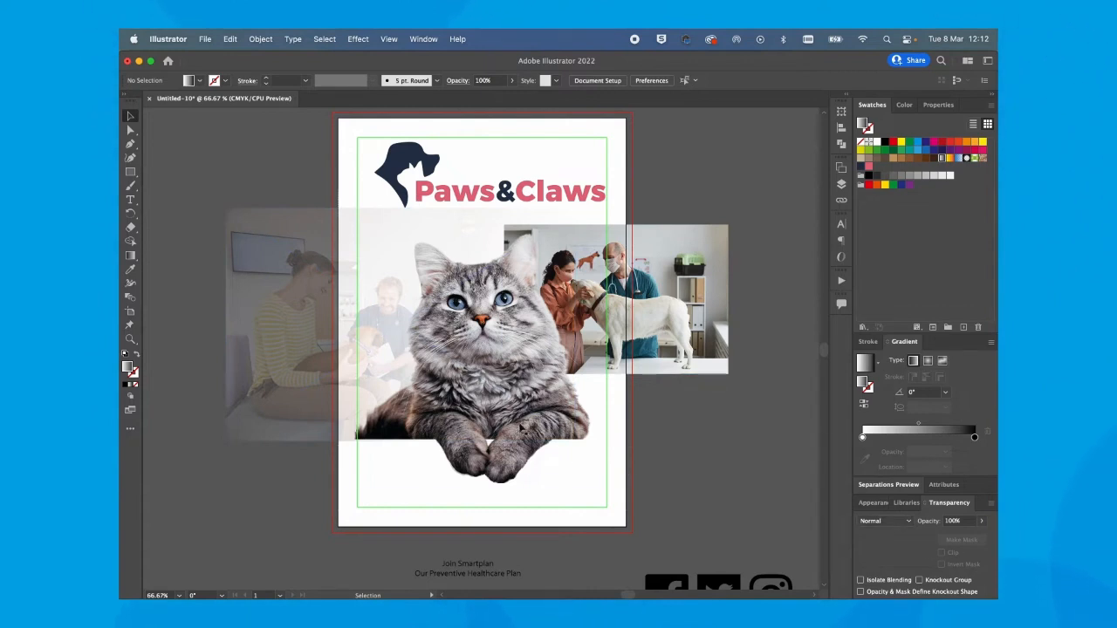
pyautogui.click(320, 357)
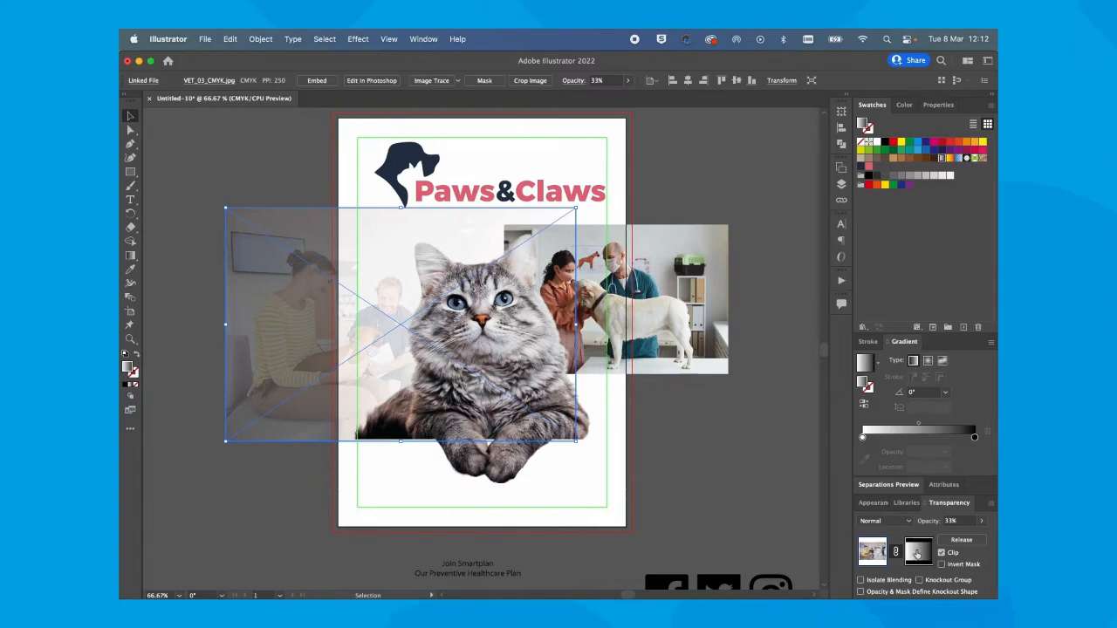
pyautogui.click(916, 552)
pyautogui.click(873, 552)
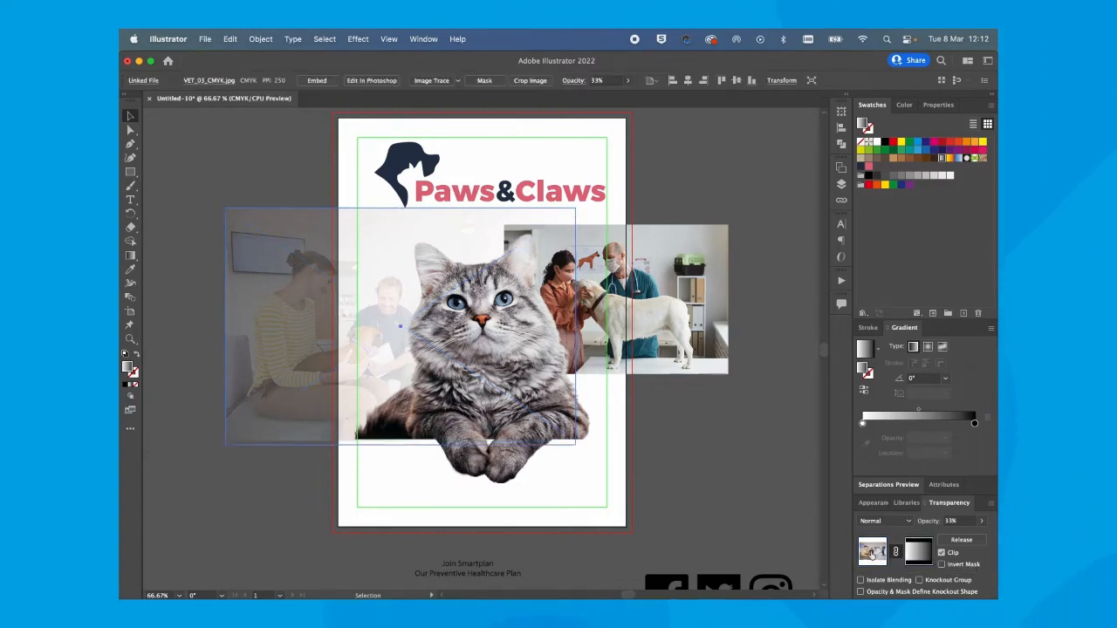
pyautogui.click(918, 554)
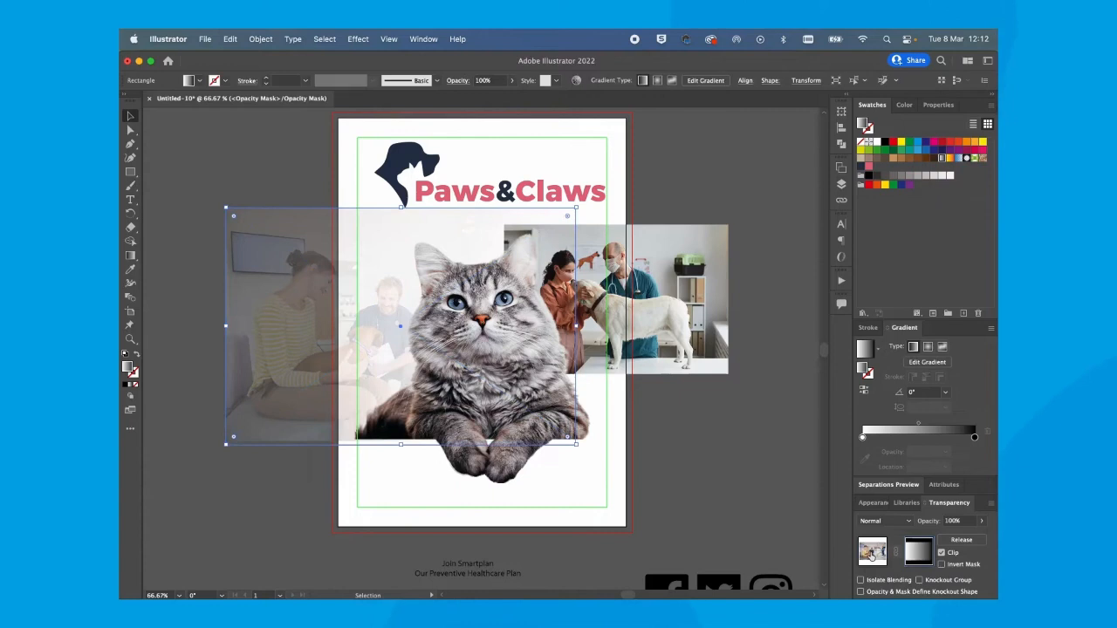
pyautogui.click(873, 553)
pyautogui.click(917, 554)
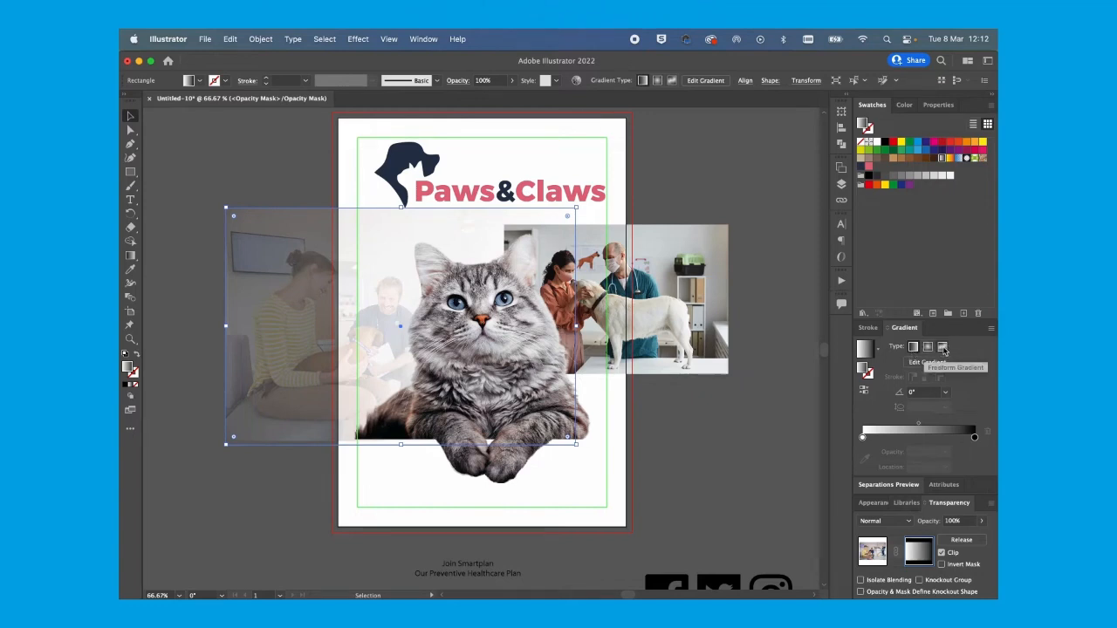
pyautogui.click(942, 348)
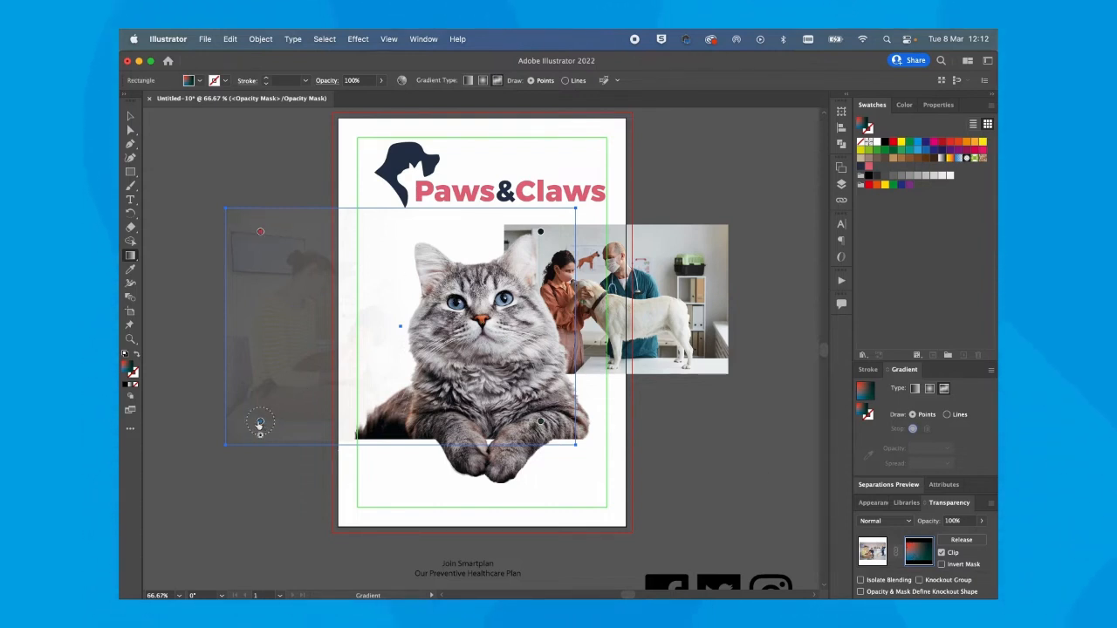
# - Make the mask gradient's blue colour stop white and move it onto the seated vet in the waiting-room photo
pyautogui.moveTo(260, 424); pyautogui.dragTo(313, 350)
pyautogui.click(323, 337)
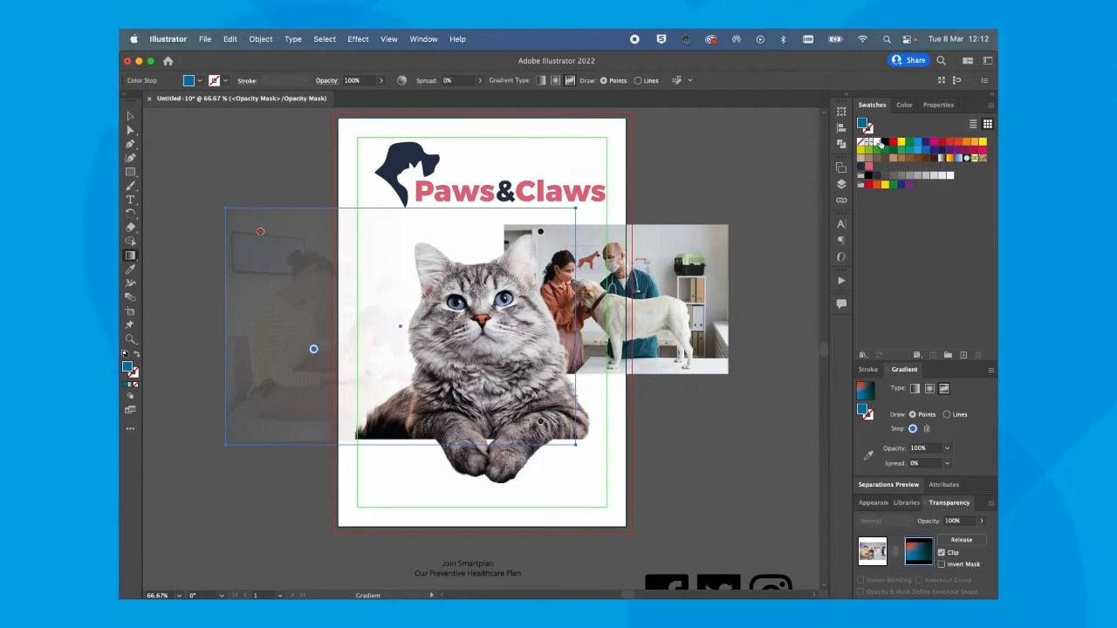
pyautogui.moveTo(873, 145); pyautogui.dragTo(389, 294)
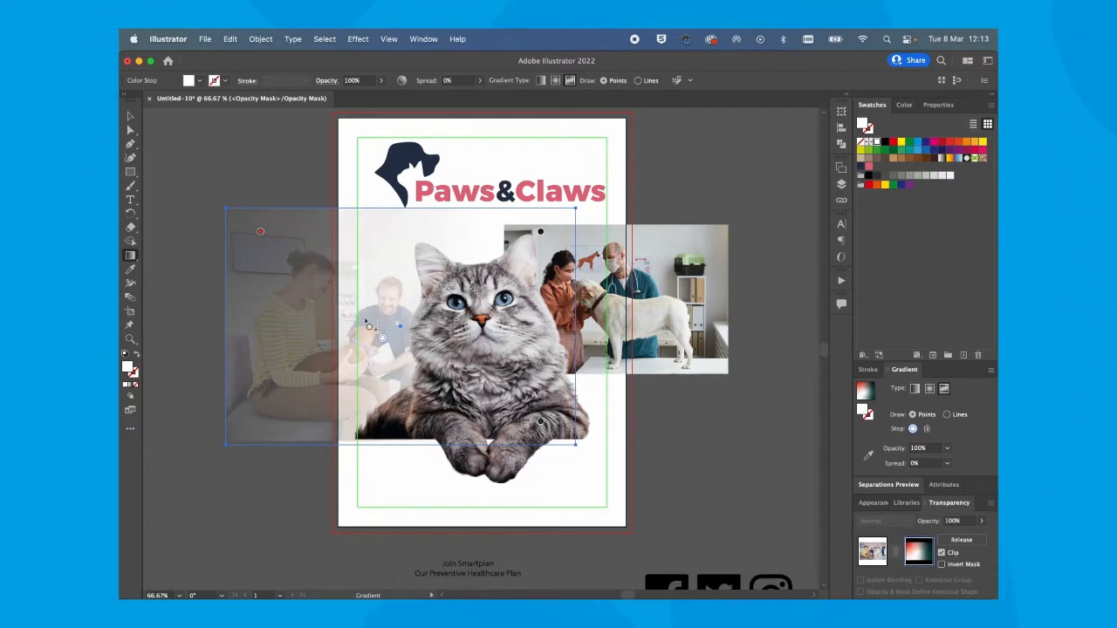
# - Move the mask gradient's red colour stop below the logo, above the seated vet, and make it black
pyautogui.moveTo(261, 233); pyautogui.dragTo(390, 217)
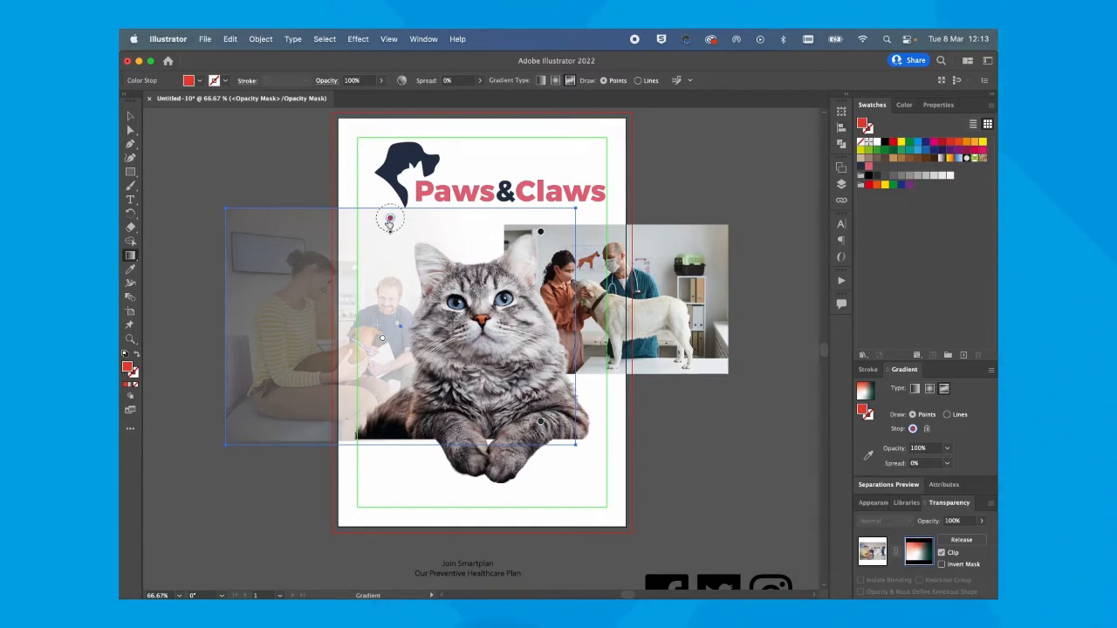
pyautogui.moveTo(391, 222)
pyautogui.mouseDown()
pyautogui.moveTo(305, 240)
pyautogui.moveTo(386, 218)
pyautogui.mouseUp()
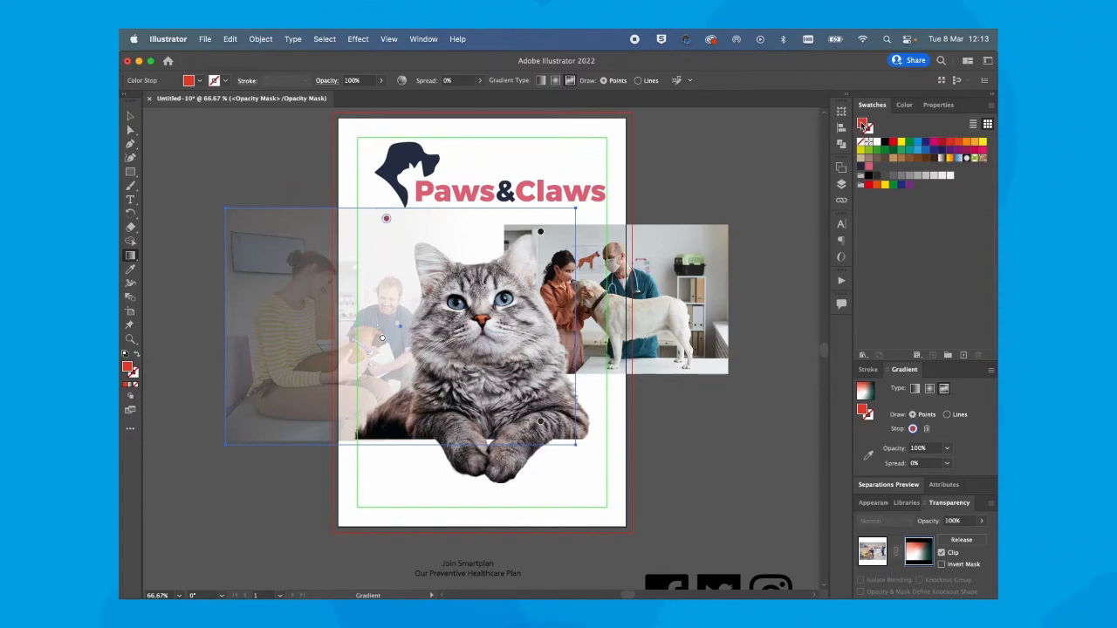
pyautogui.click(884, 142)
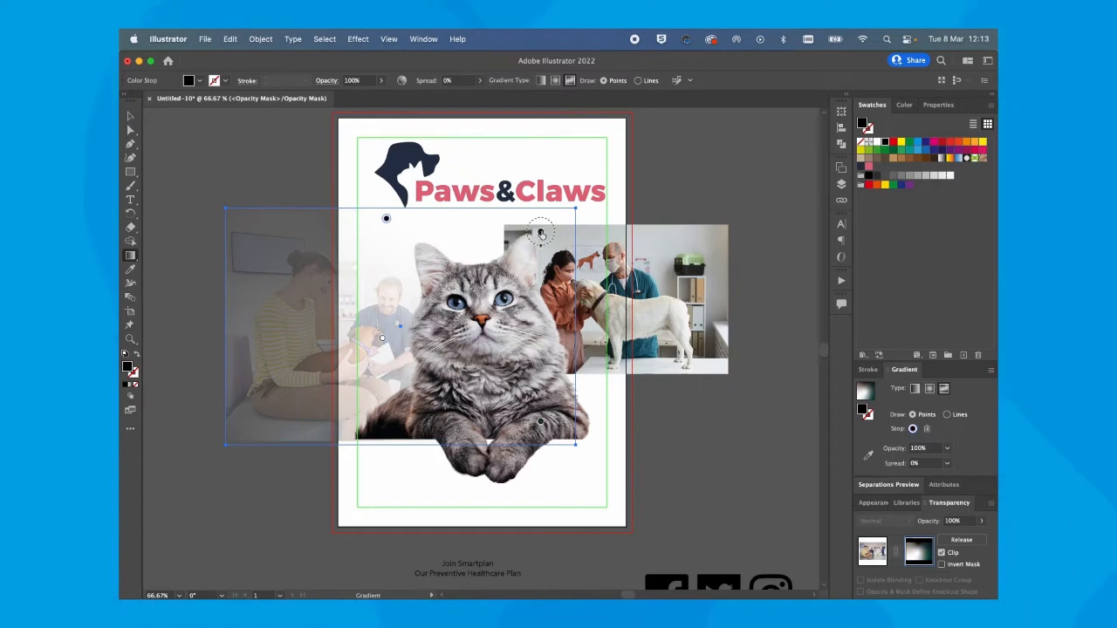
# - Adjust the mask gradient's two right-hand stops near the cat's ear and paw and set them to black
pyautogui.moveTo(541, 233)
pyautogui.mouseDown()
pyautogui.moveTo(472, 249)
pyautogui.moveTo(546, 227)
pyautogui.mouseUp()
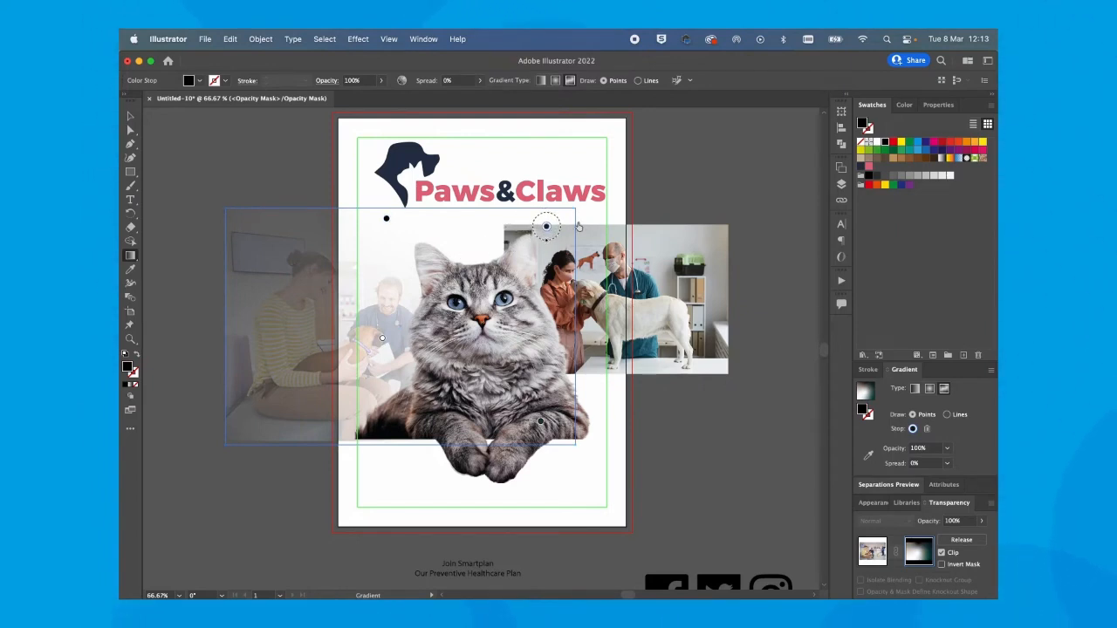
pyautogui.click(885, 144)
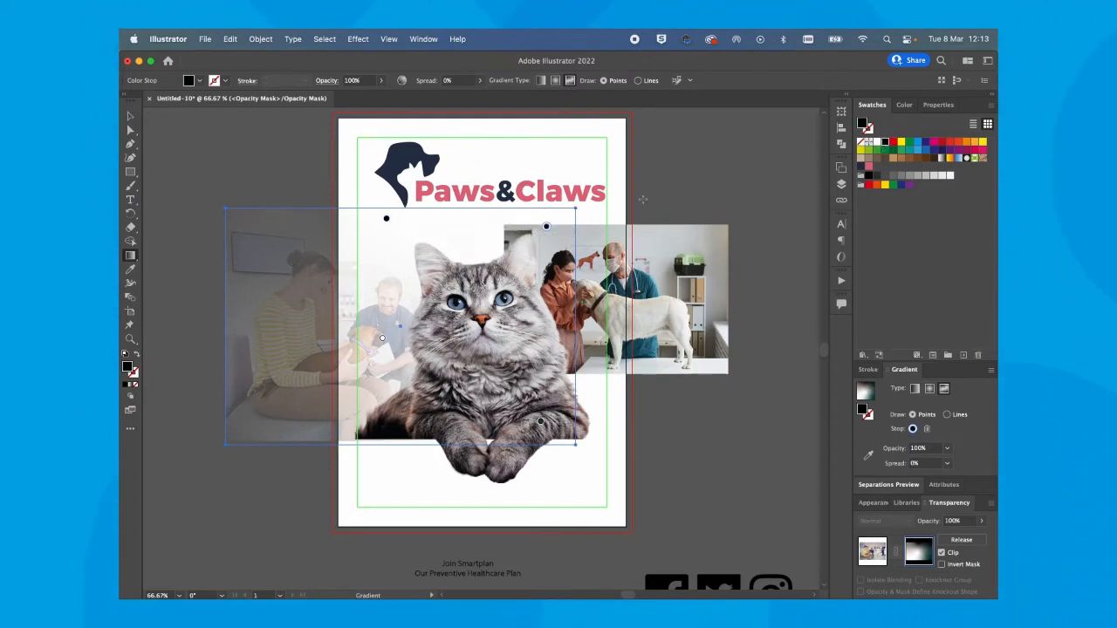
pyautogui.moveTo(540, 423); pyautogui.dragTo(539, 398)
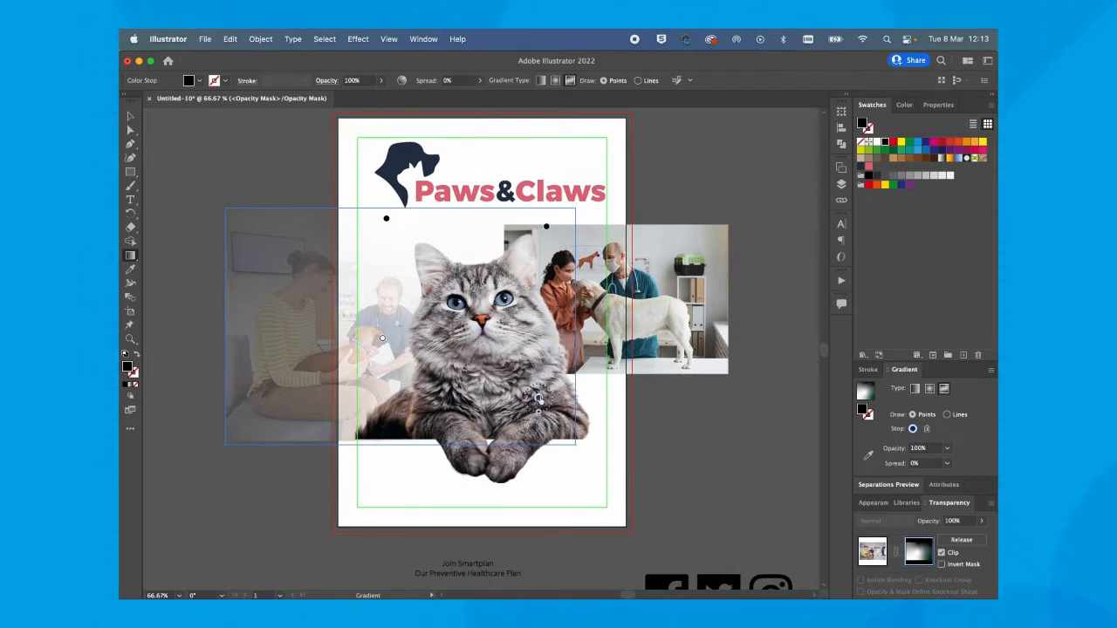
pyautogui.click(862, 172)
pyautogui.click(884, 143)
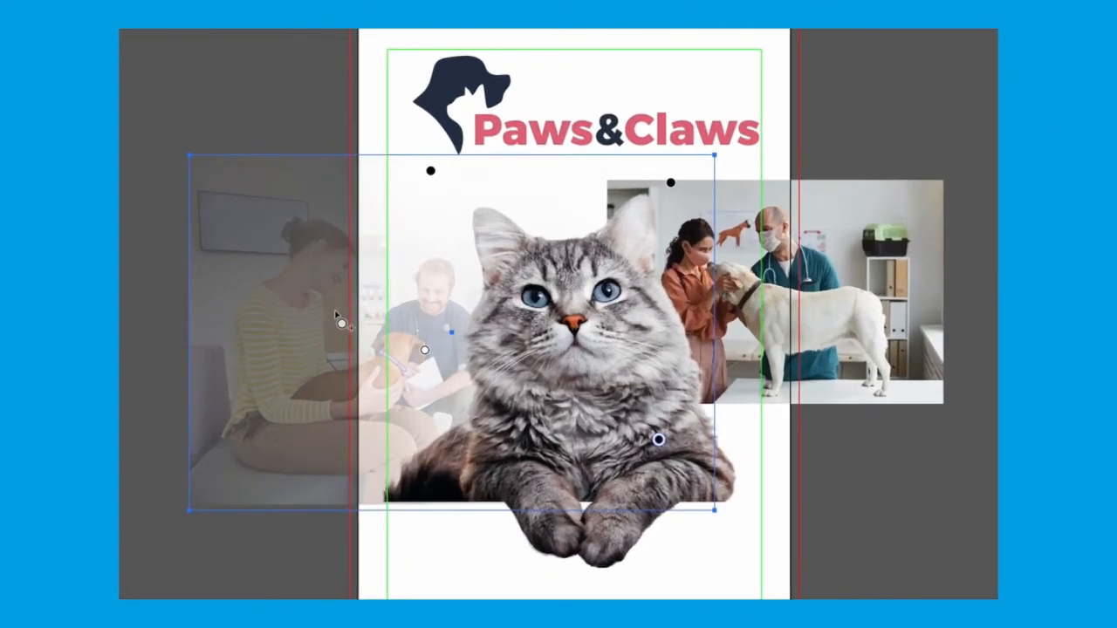
# - Add a black stop over the seated woman to fade her out and shift the white stop up slightly on the vet
pyautogui.click(302, 221)
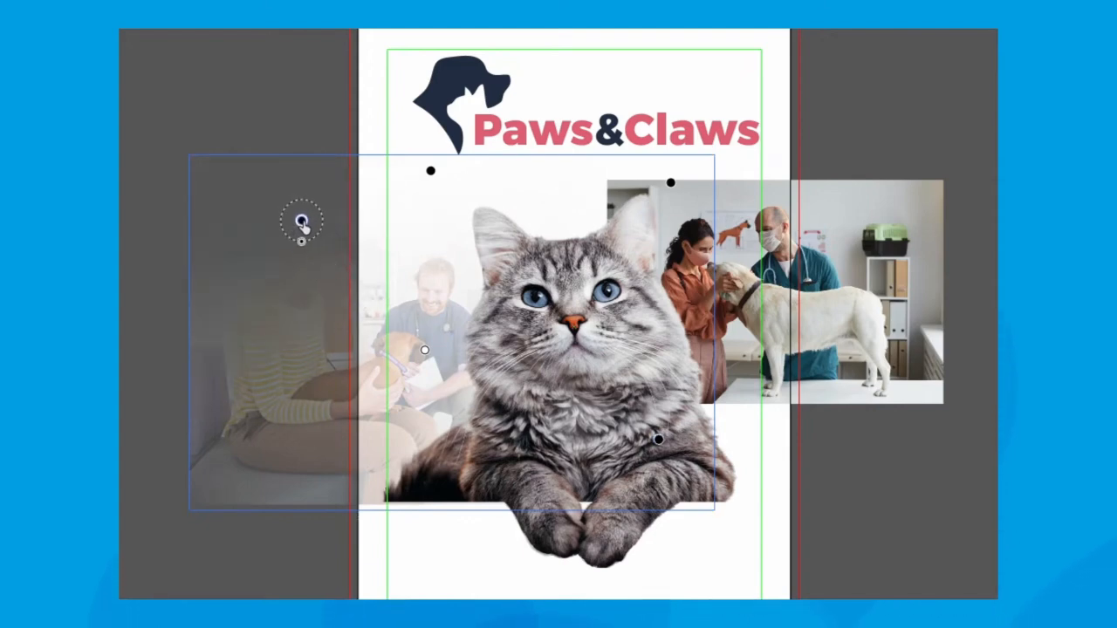
pyautogui.moveTo(302, 222); pyautogui.dragTo(303, 293)
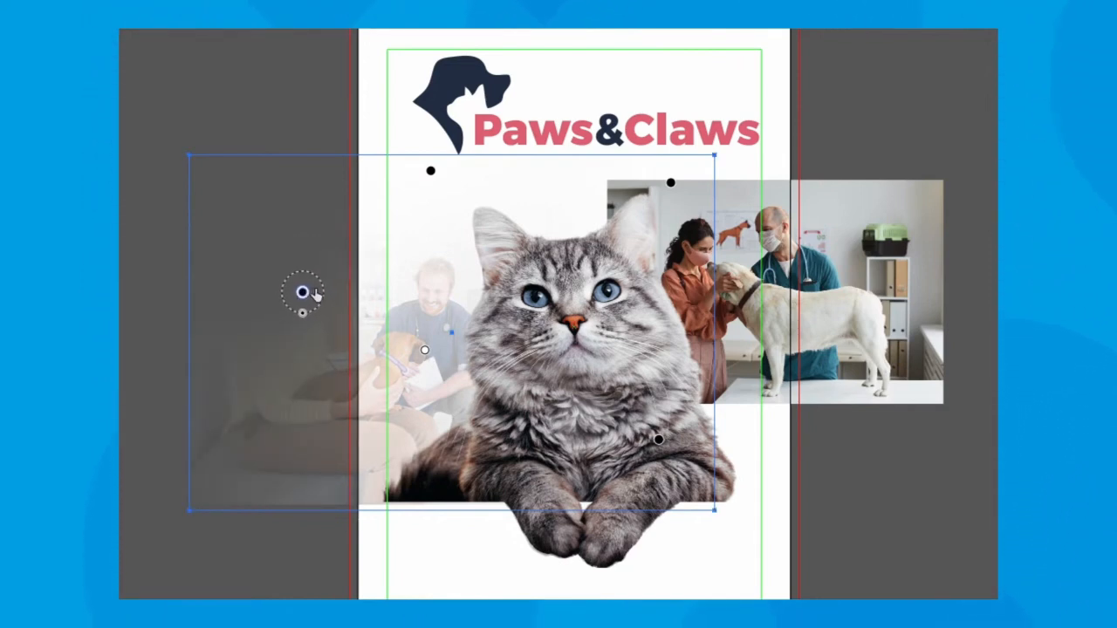
pyautogui.moveTo(424, 350); pyautogui.dragTo(433, 319)
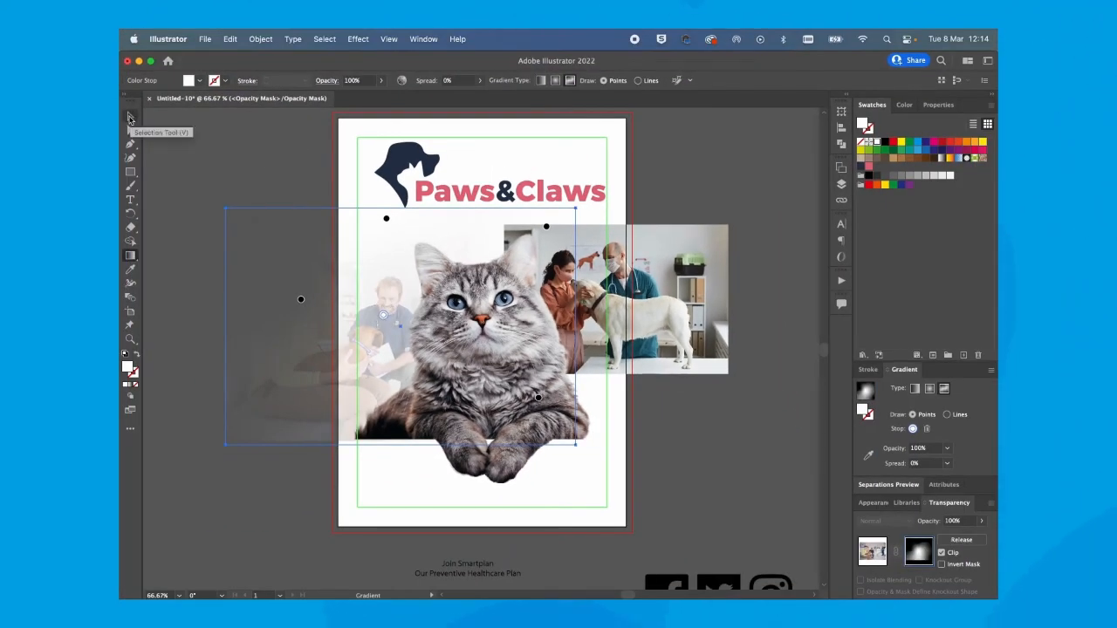
pyautogui.click(130, 117)
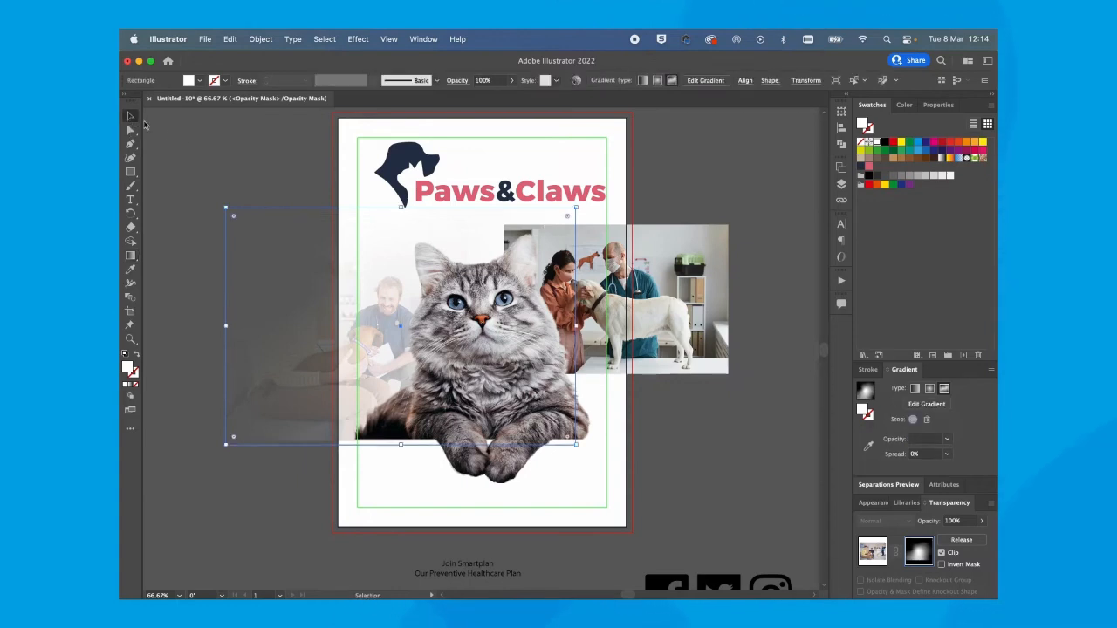
pyautogui.click(294, 171)
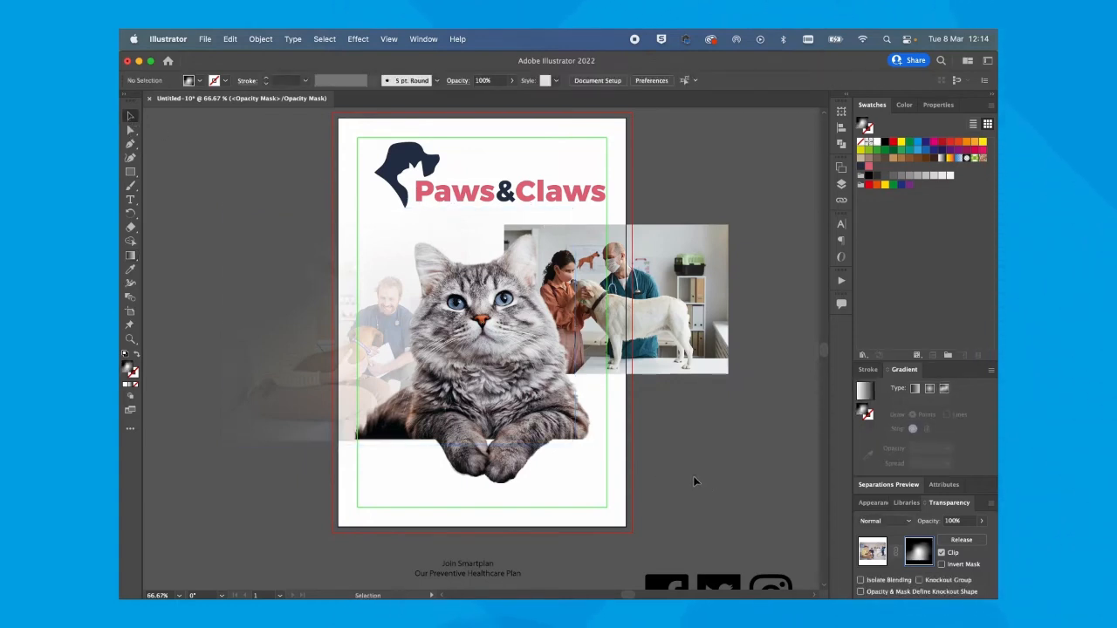
# - Try enlarging the mask's gradient rectangle proportionally from its centre and undo the scaling
pyautogui.click(543, 225)
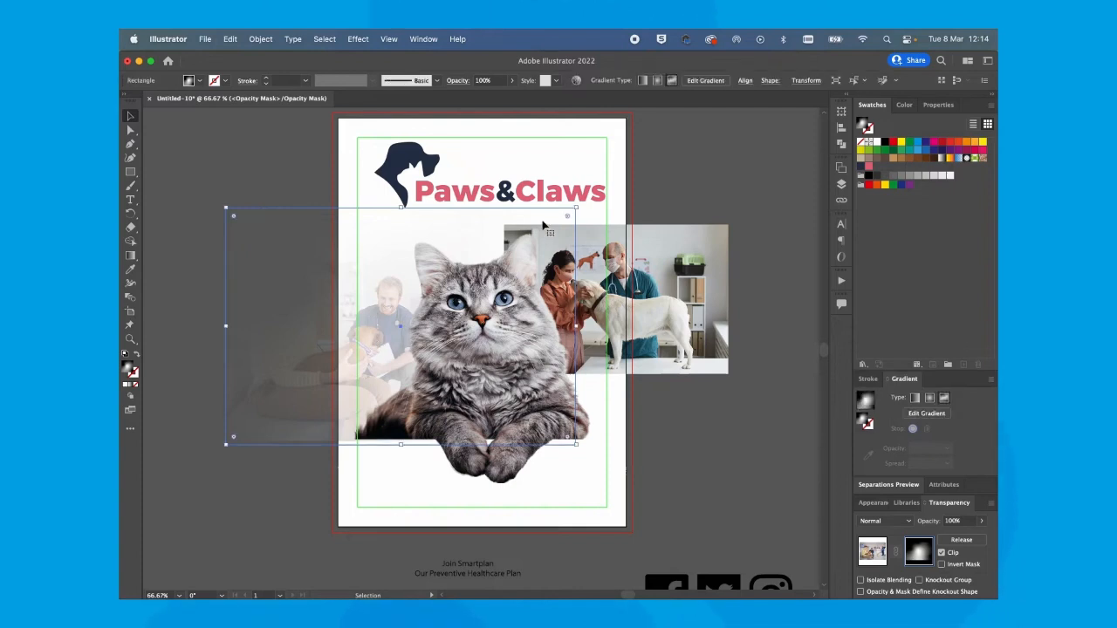
pyautogui.moveTo(576, 208); pyautogui.dragTo(650, 172)
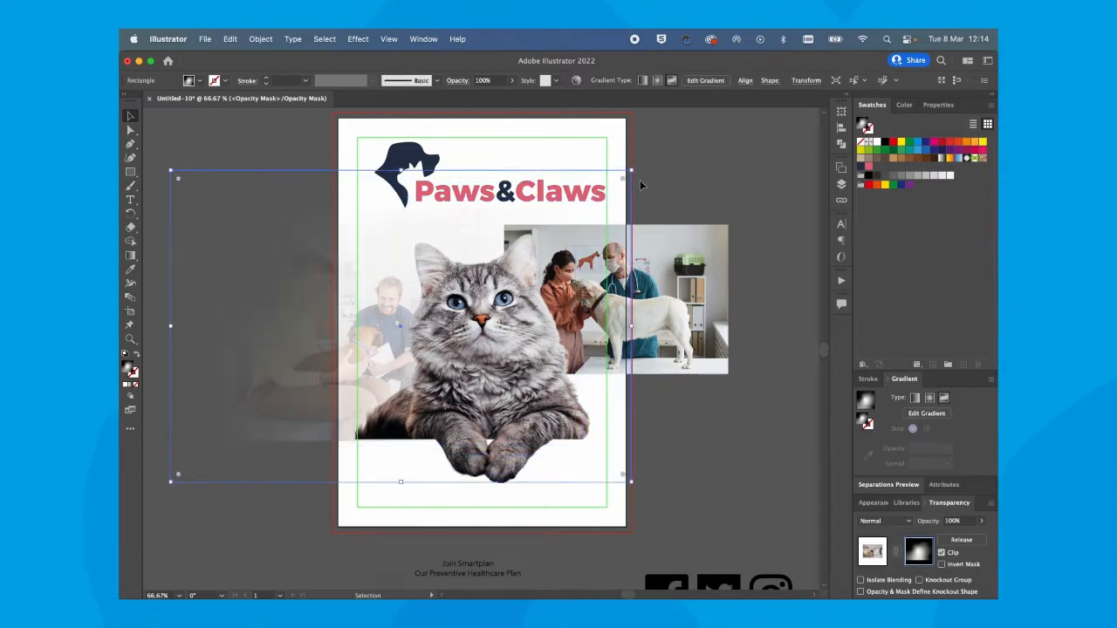
pyautogui.press('super+z')
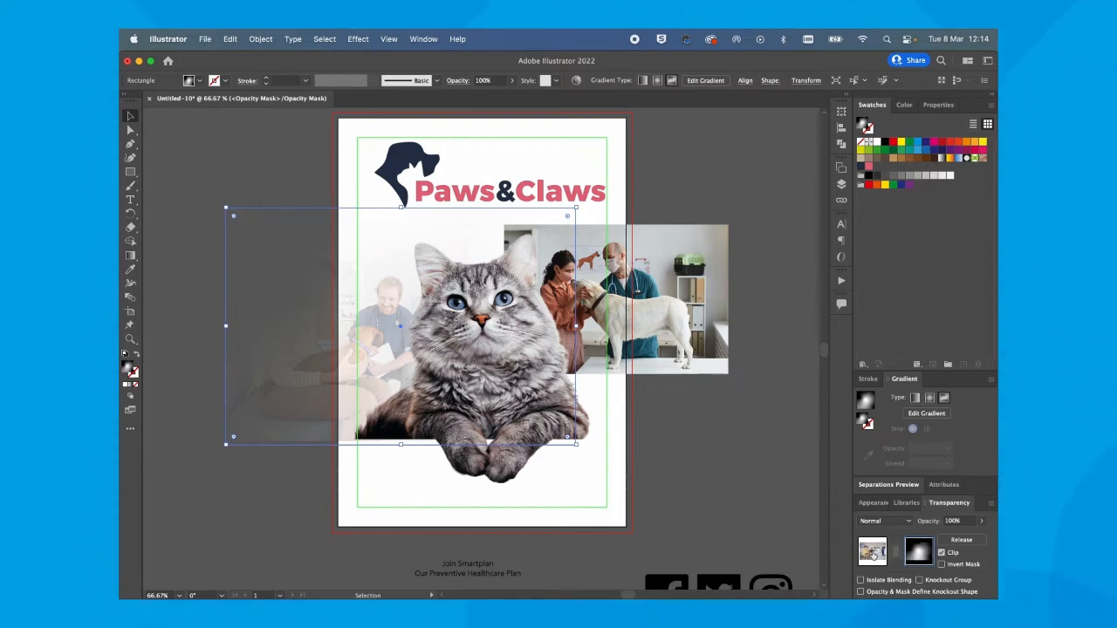
# - Leave the opacity mask and return to editing the waiting-room photo itself
pyautogui.click(879, 552)
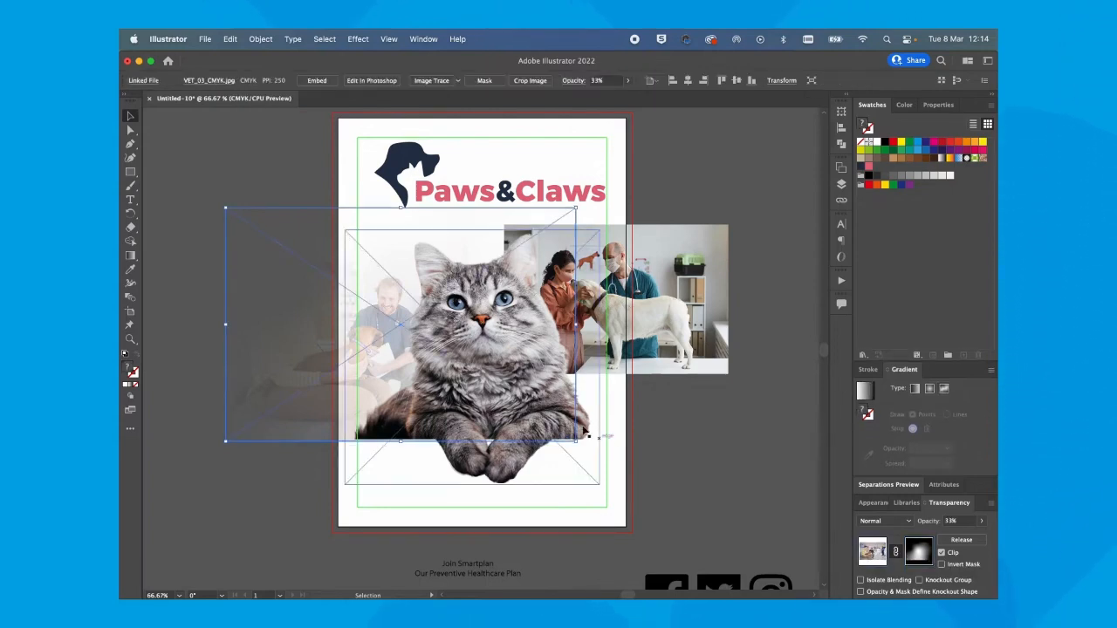
# - Enlarge the faded waiting-room photo proportionally from its centre until it spans past the artboard's right edge, nudging it slightly right
pyautogui.moveTo(575, 208); pyautogui.dragTo(632, 169)
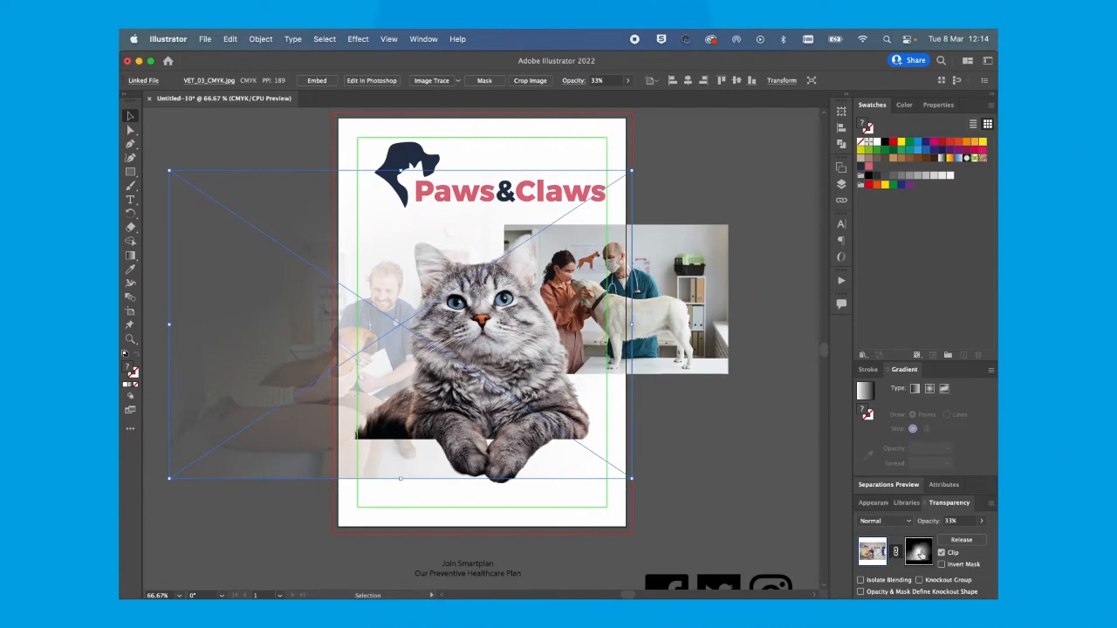
pyautogui.moveTo(631, 170); pyautogui.dragTo(640, 165)
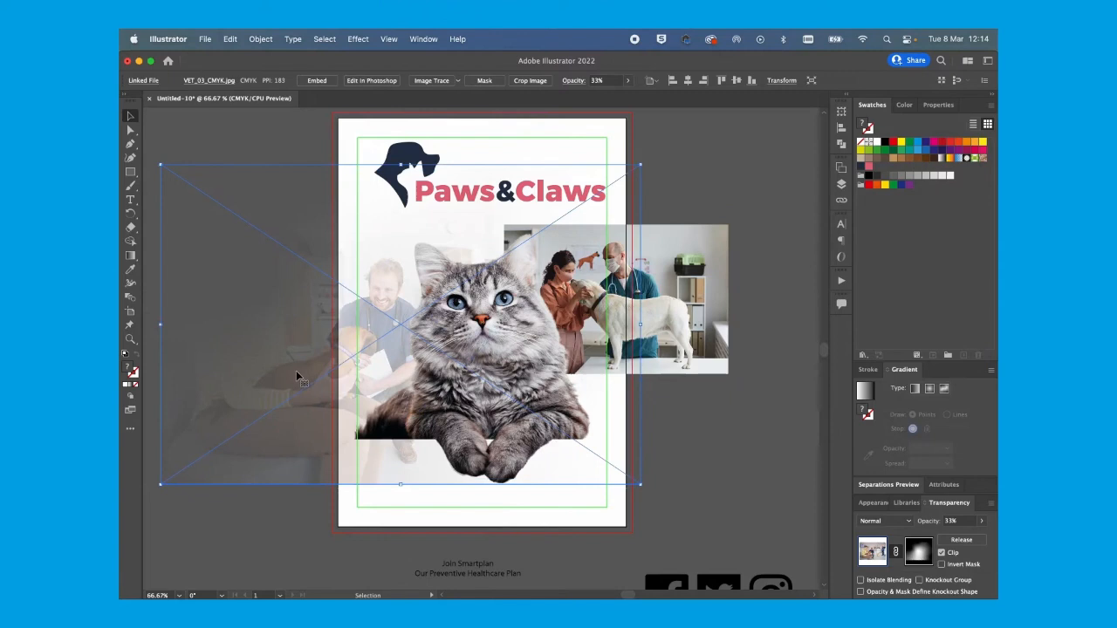
pyautogui.moveTo(299, 375); pyautogui.dragTo(306, 373)
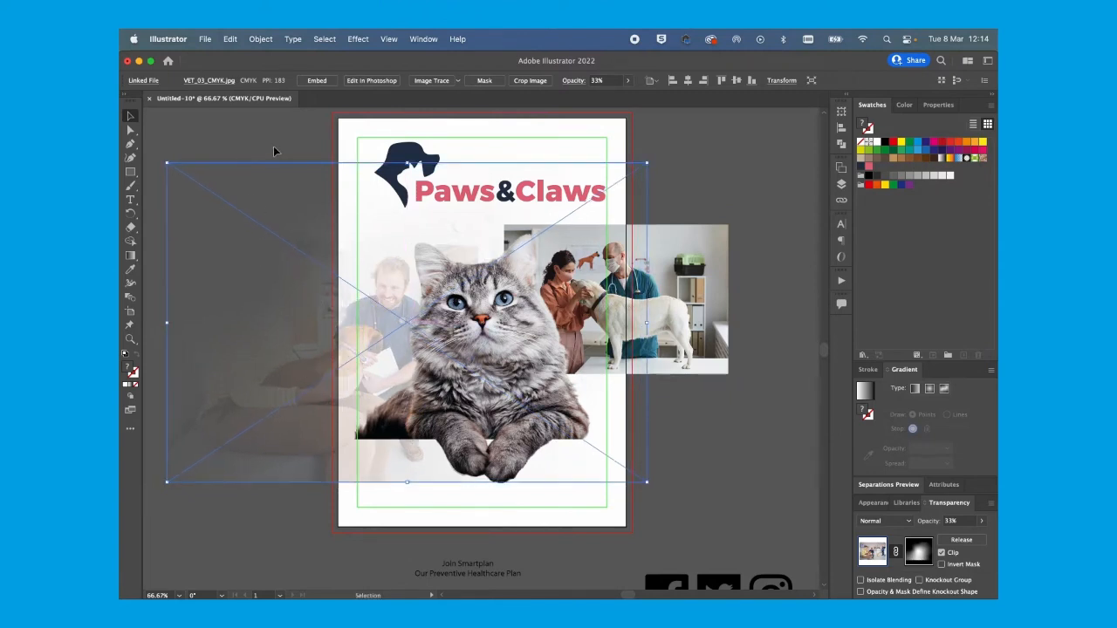
pyautogui.moveTo(646, 163); pyautogui.dragTo(638, 168)
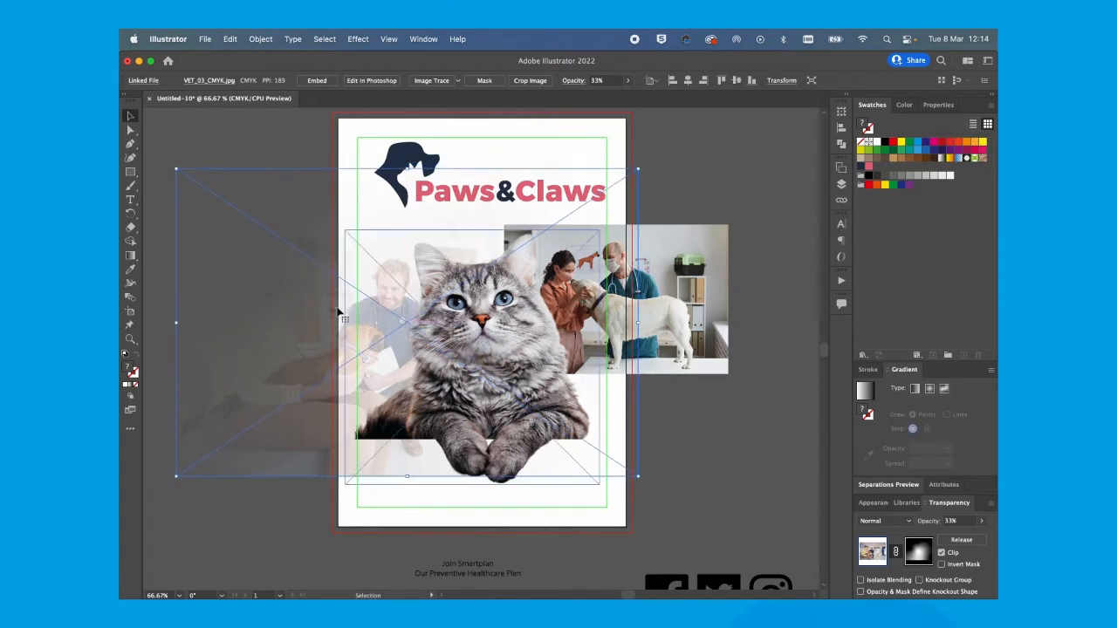
pyautogui.click(737, 161)
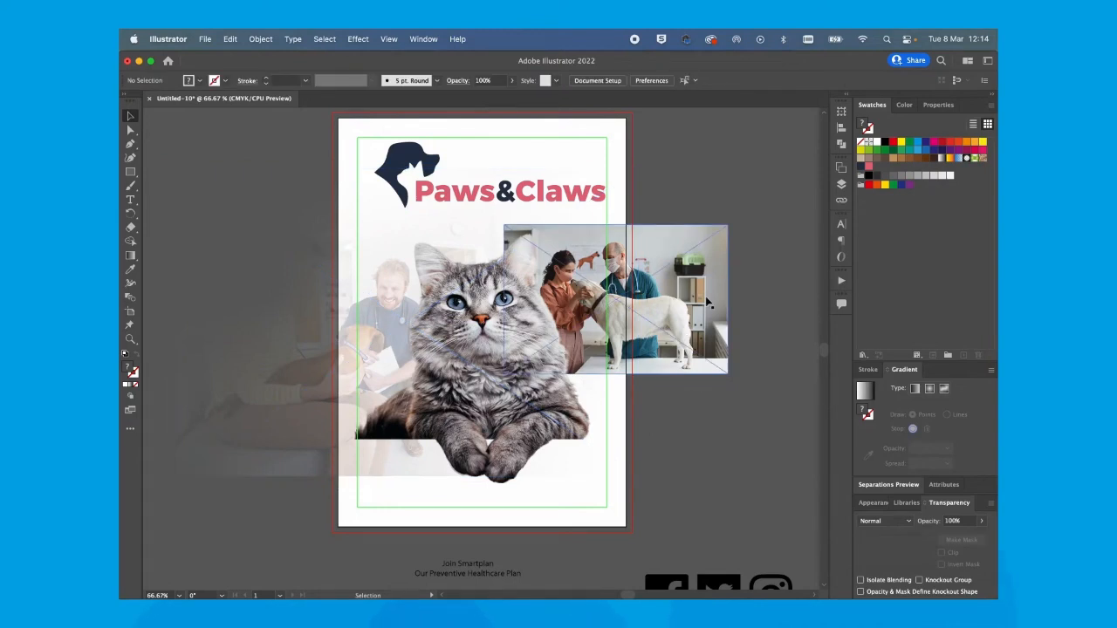
# - Shrink the photo of the vet with the white dog proportionally and reposition it beside the cat's head, overlapping the artboard's right edge
pyautogui.moveTo(709, 302); pyautogui.dragTo(691, 308)
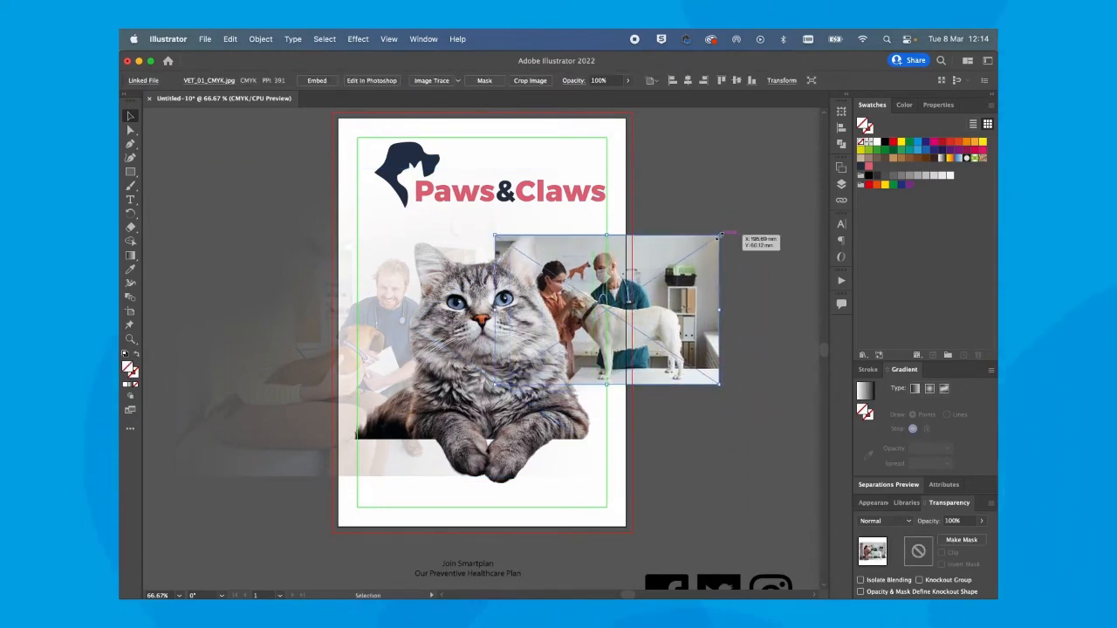
pyautogui.moveTo(720, 235); pyautogui.dragTo(705, 253)
pyautogui.moveTo(659, 312); pyautogui.dragTo(682, 305)
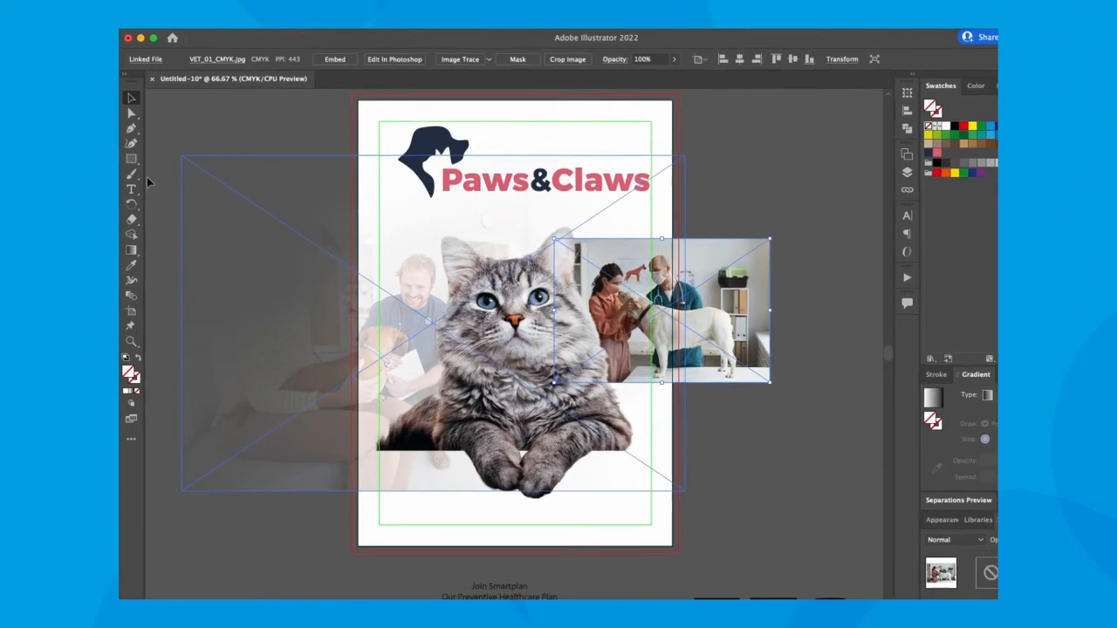
# - Draw a circle about 63 mm across over the woman and vet in the white-dog photo and fill it with blue
pyautogui.moveTo(131, 158); pyautogui.dragTo(196, 176)
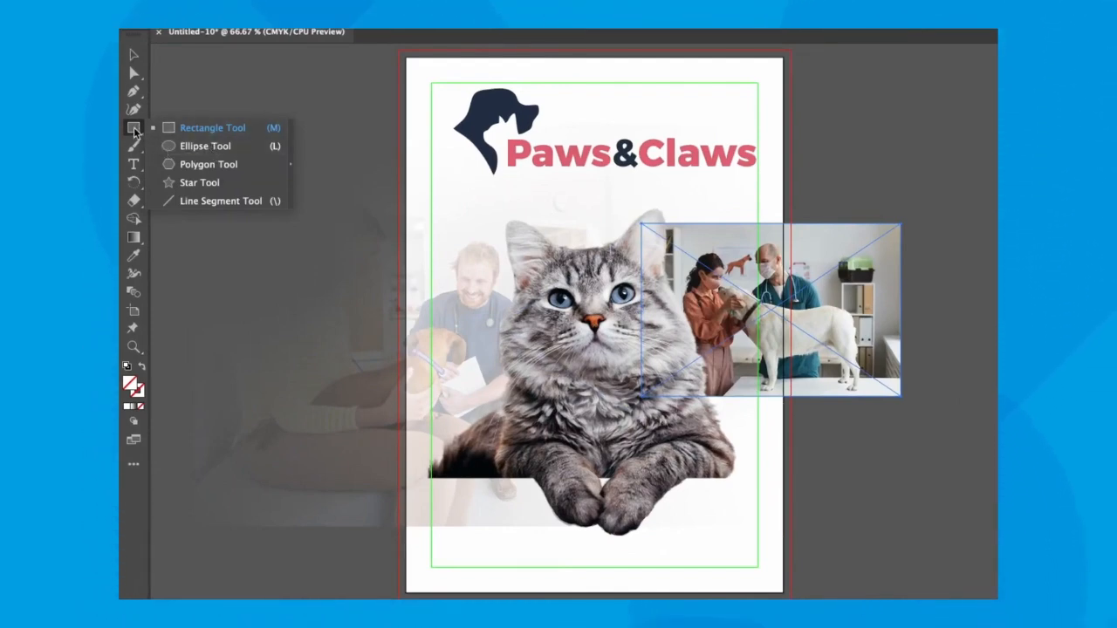
pyautogui.click(193, 149)
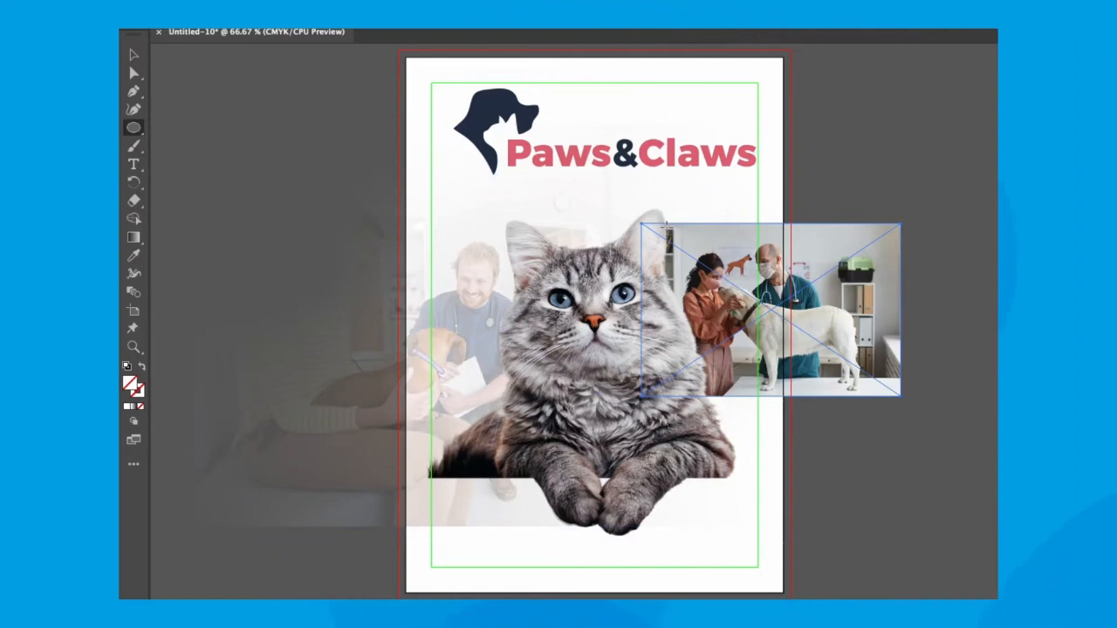
pyautogui.moveTo(665, 226); pyautogui.dragTo(827, 344)
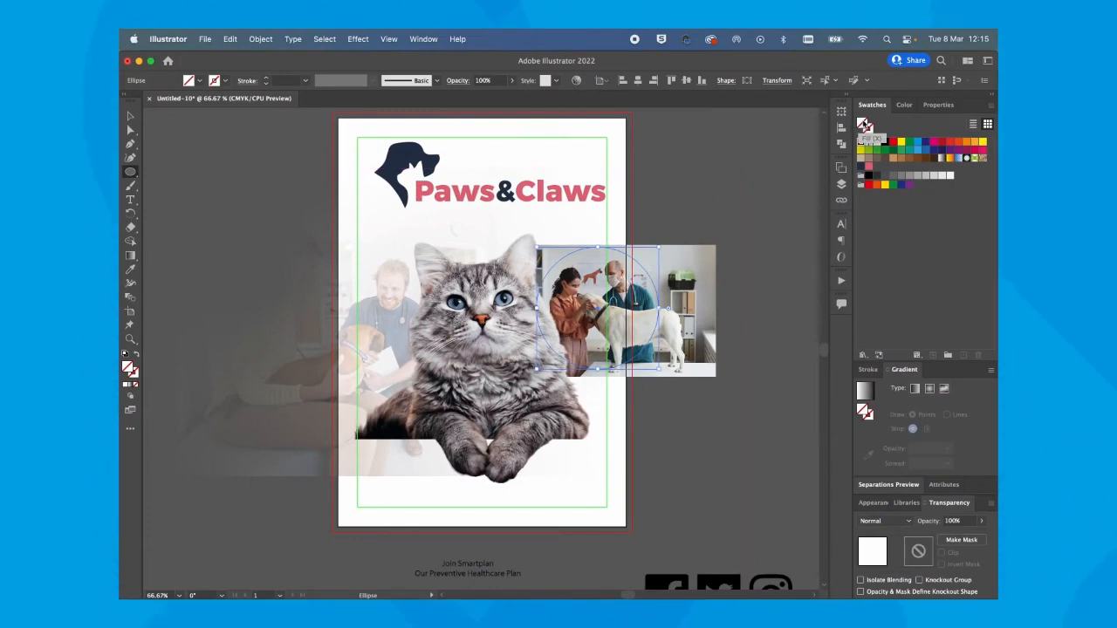
pyautogui.click(916, 144)
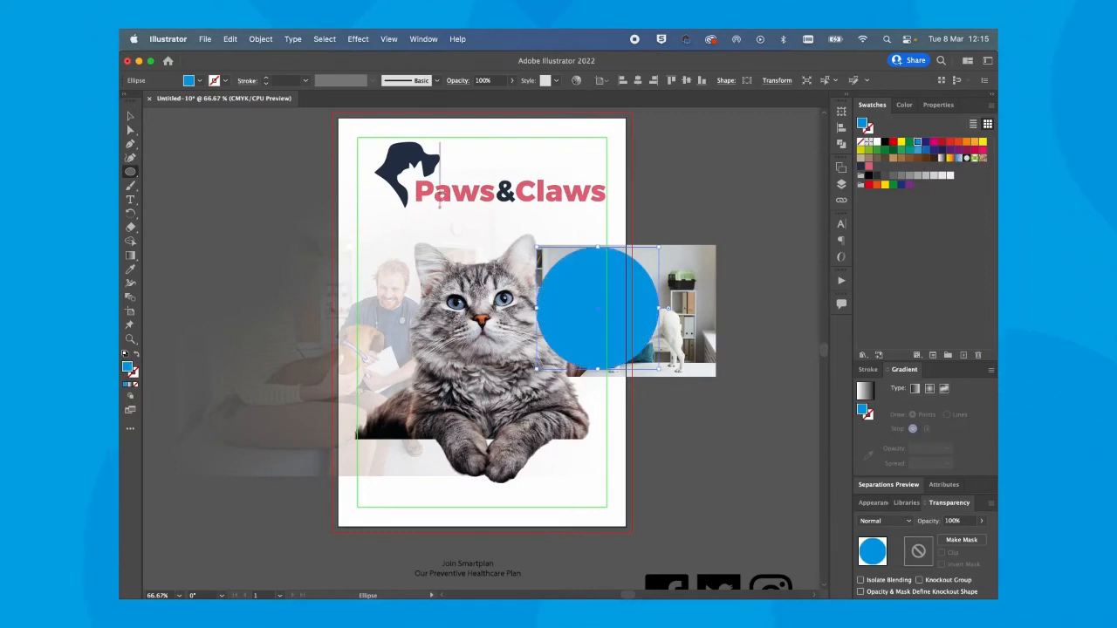
# - Make a clipping mask from the blue circle and the white-dog photo so the photo is cropped to the circle
pyautogui.click(130, 116)
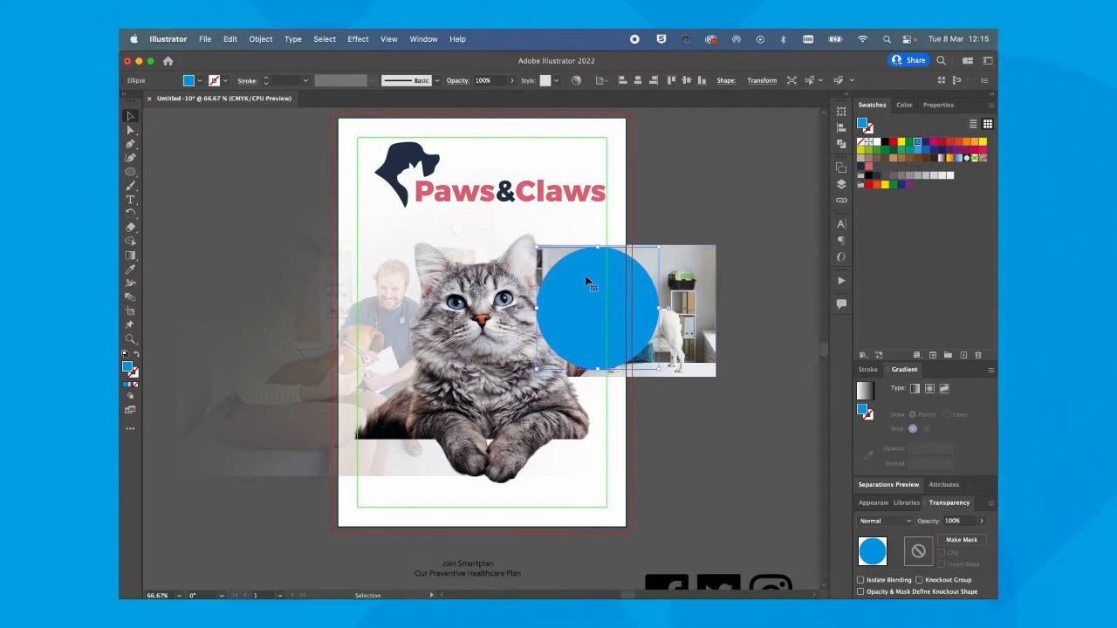
pyautogui.click(644, 237)
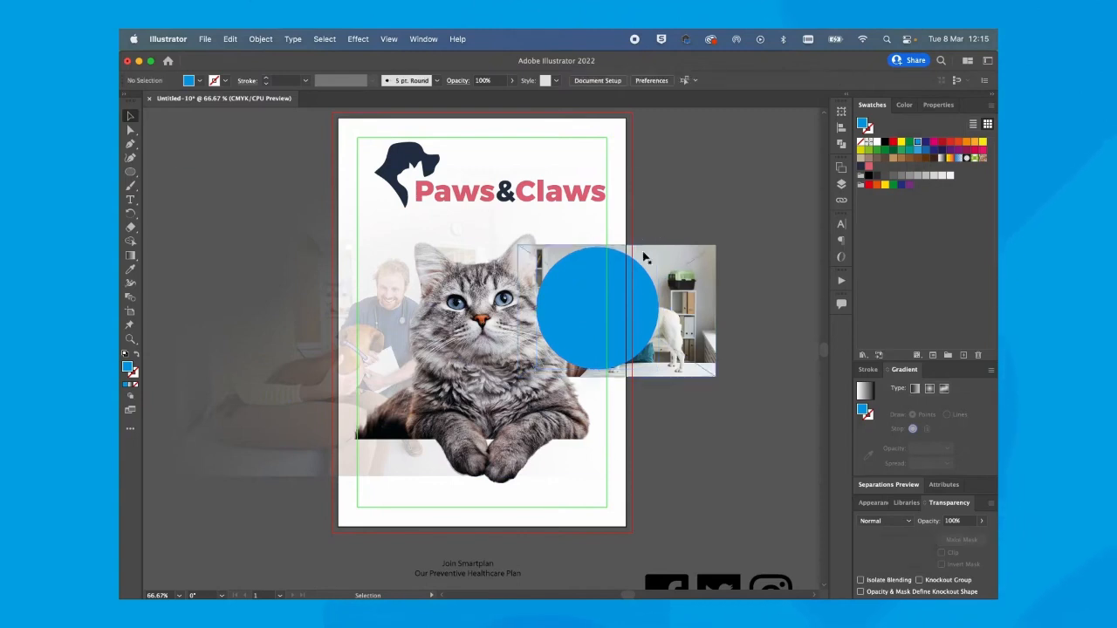
pyautogui.click(581, 281)
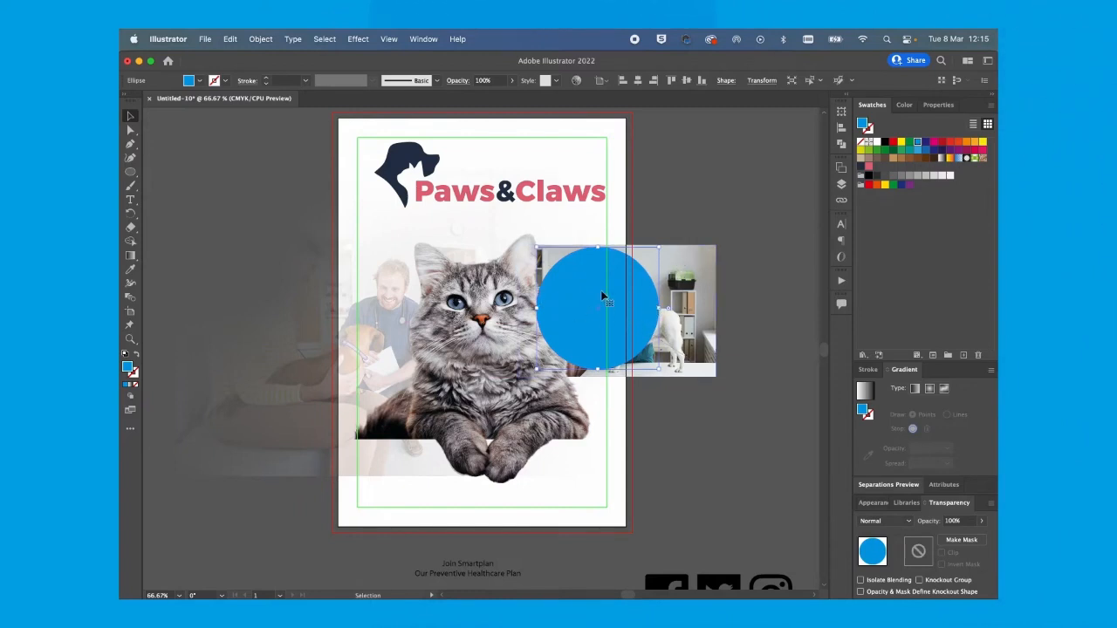
pyautogui.keyDown('shift'); pyautogui.click(687, 267); pyautogui.keyUp('shift')
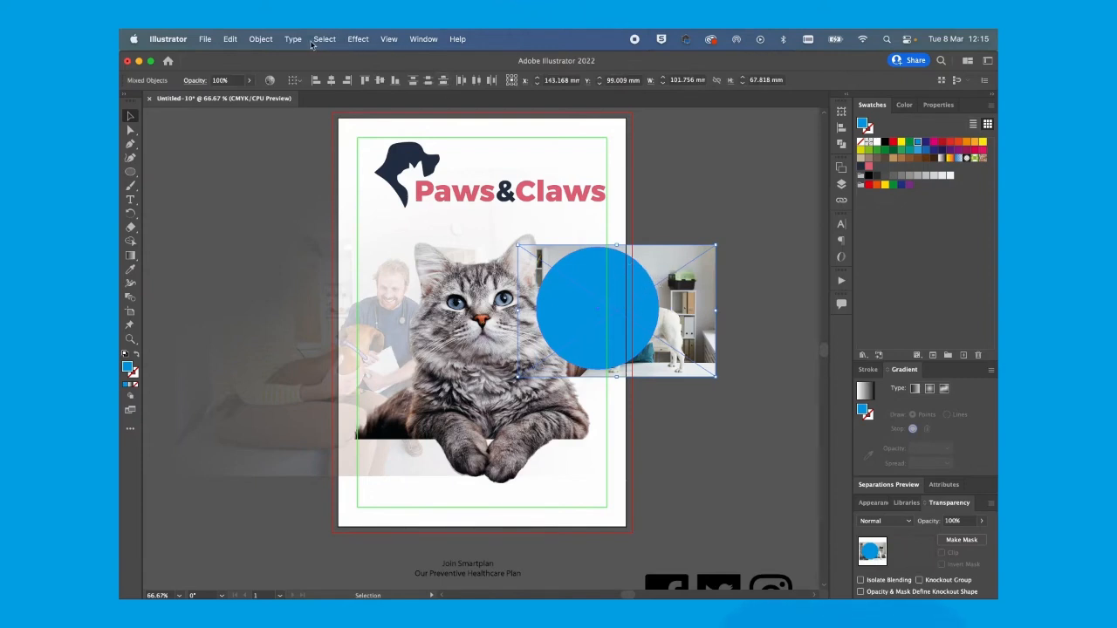
pyautogui.click(261, 40)
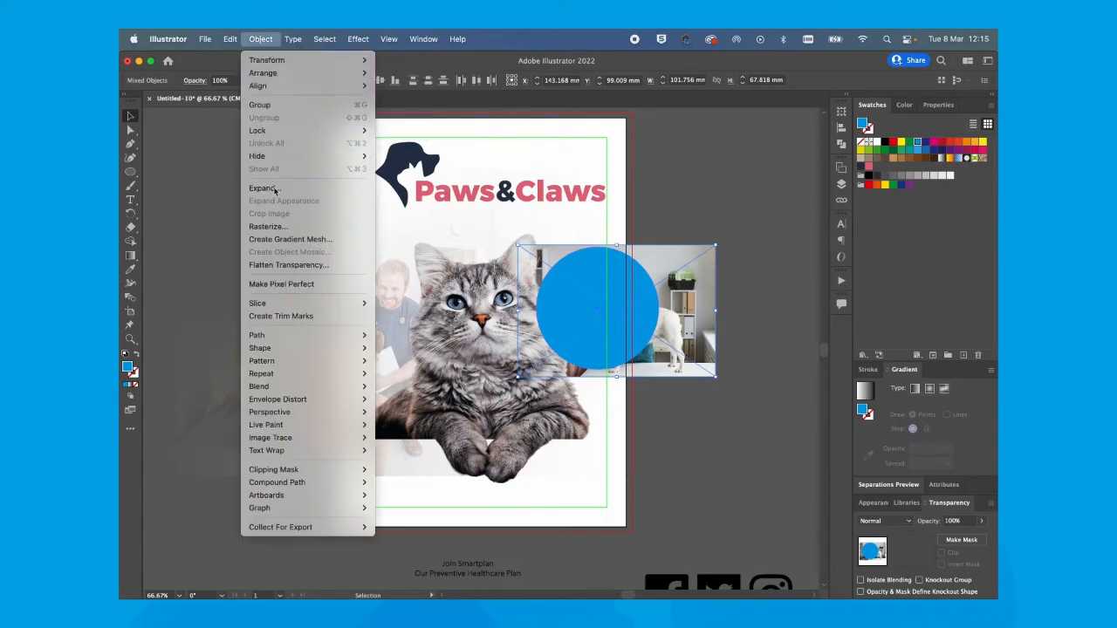
pyautogui.moveTo(299, 472)
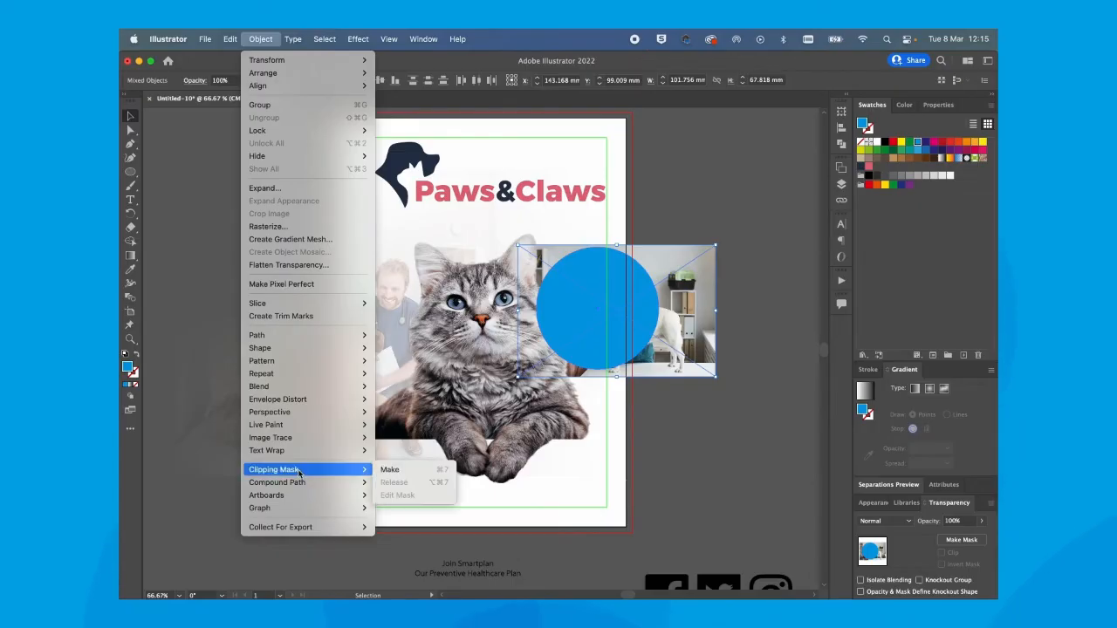
pyautogui.click(420, 473)
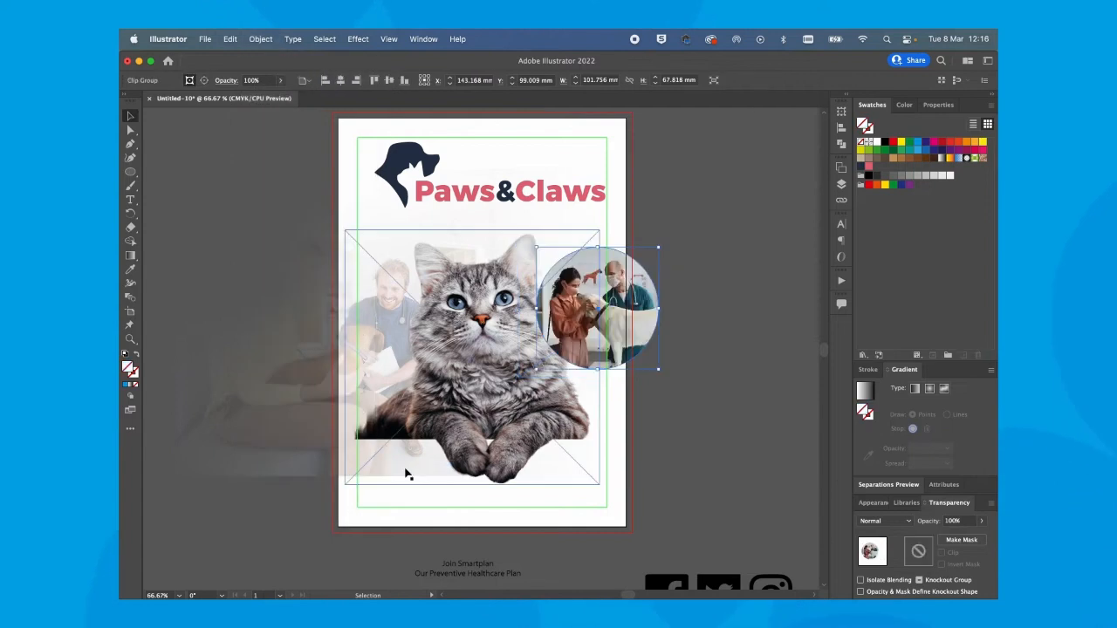
pyautogui.click(689, 261)
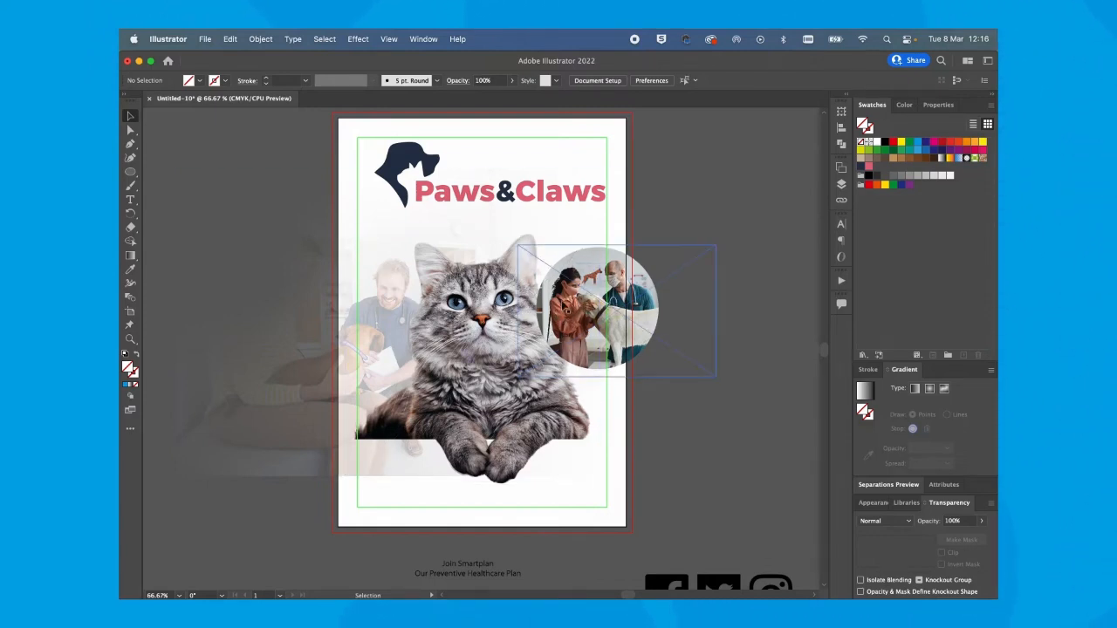
# - Send the circular vet photo to the back so it sits behind the cat
pyautogui.click(614, 304)
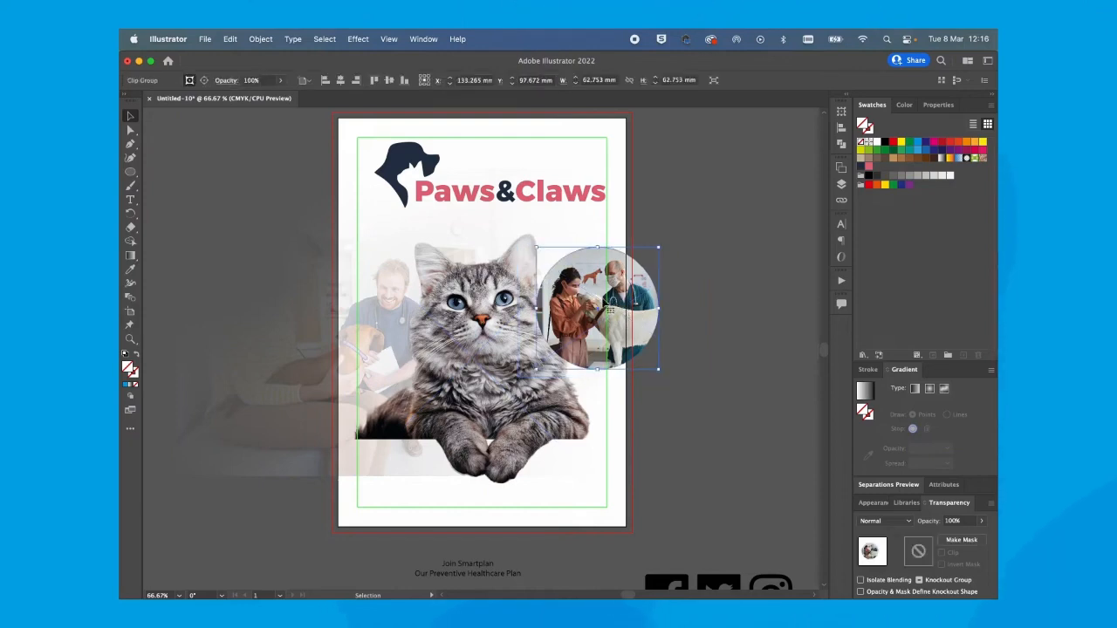
pyautogui.click(260, 40)
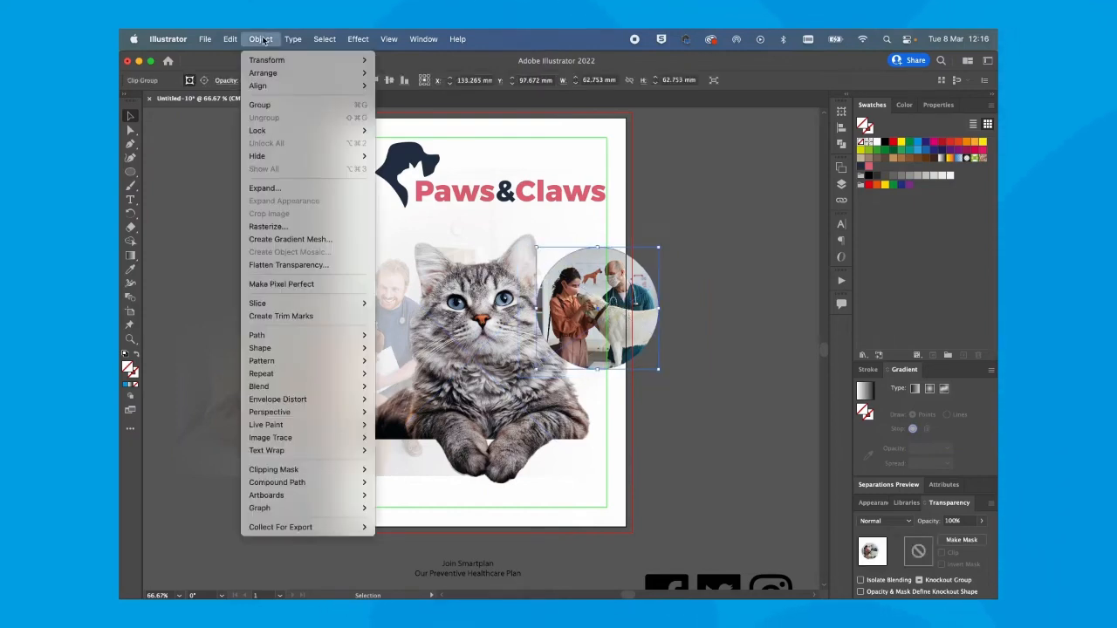
pyautogui.moveTo(262, 74)
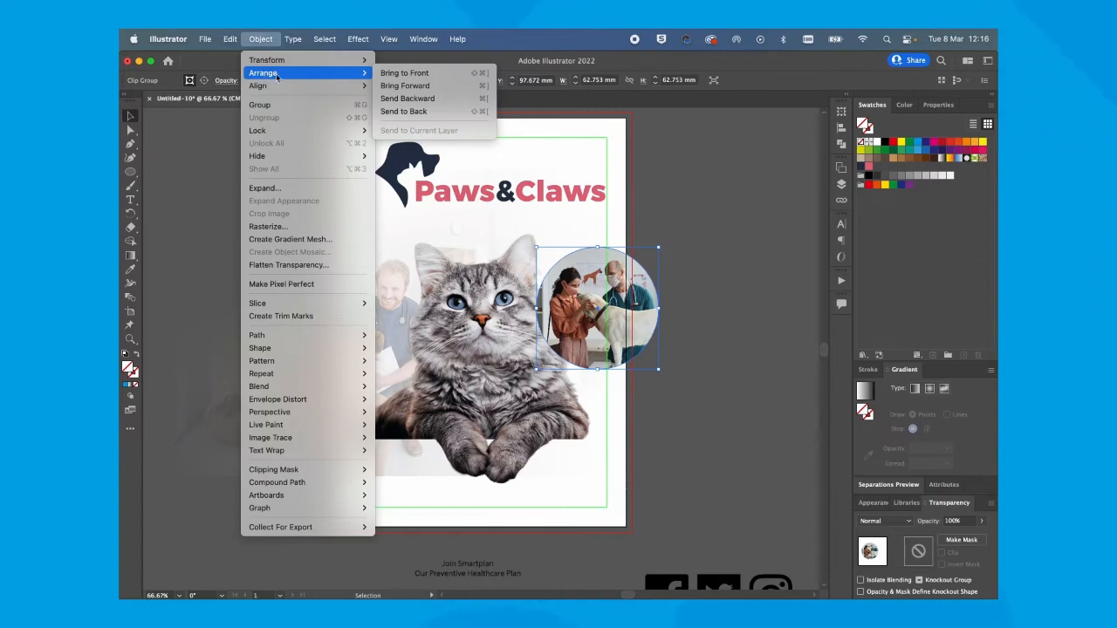
pyautogui.click(412, 111)
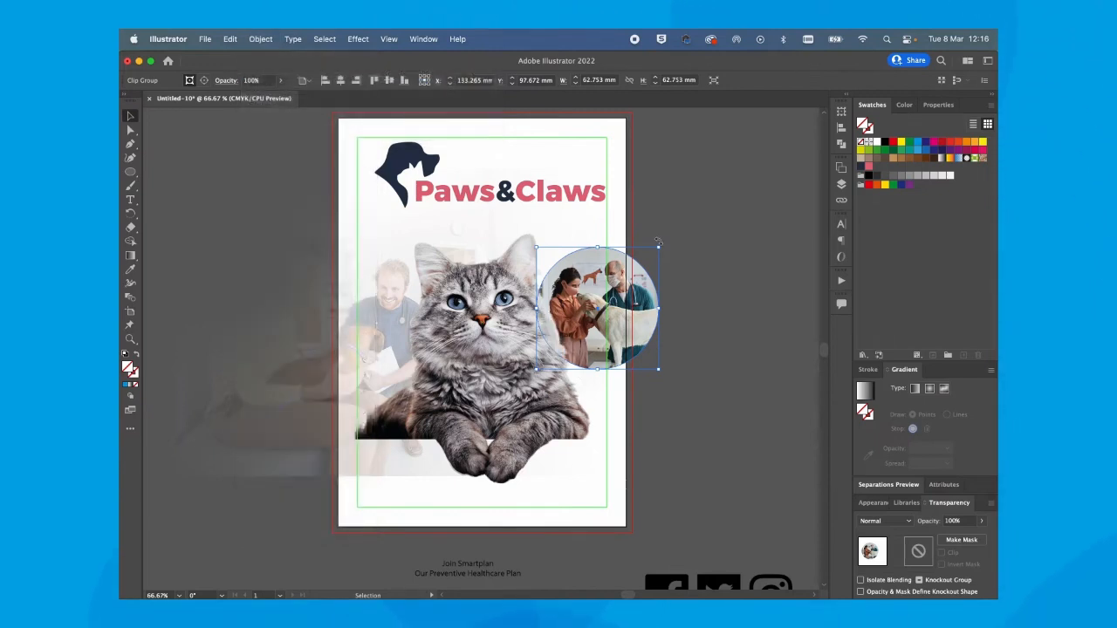
pyautogui.click(670, 208)
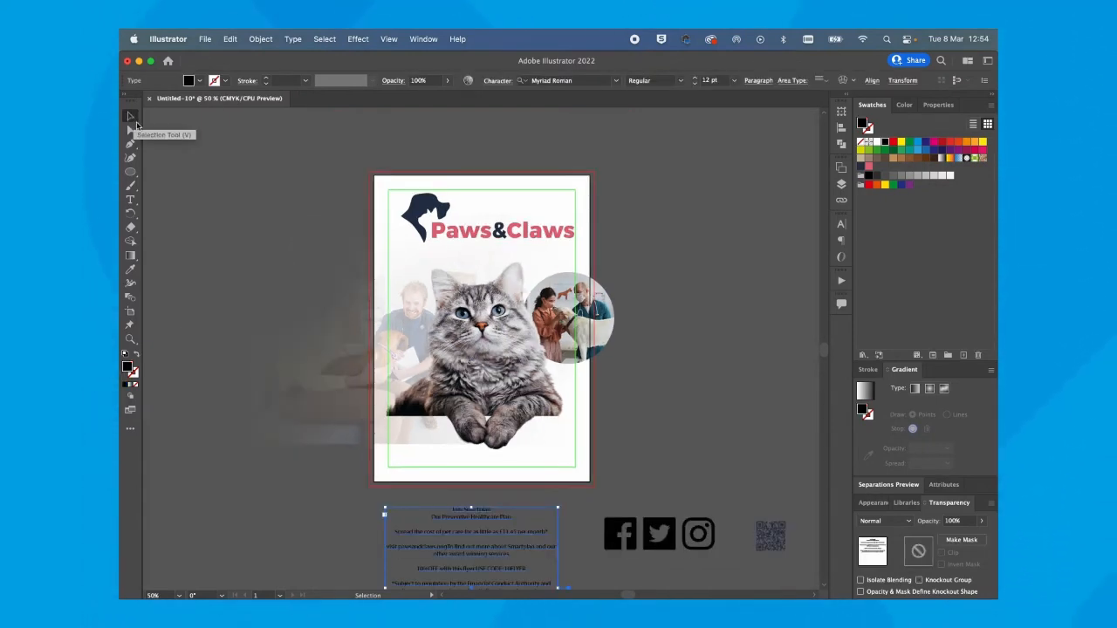
# - Move the flyer text block from below the artboard to beside it and set its font size to 21 pt
pyautogui.moveTo(485, 537); pyautogui.dragTo(715, 266)
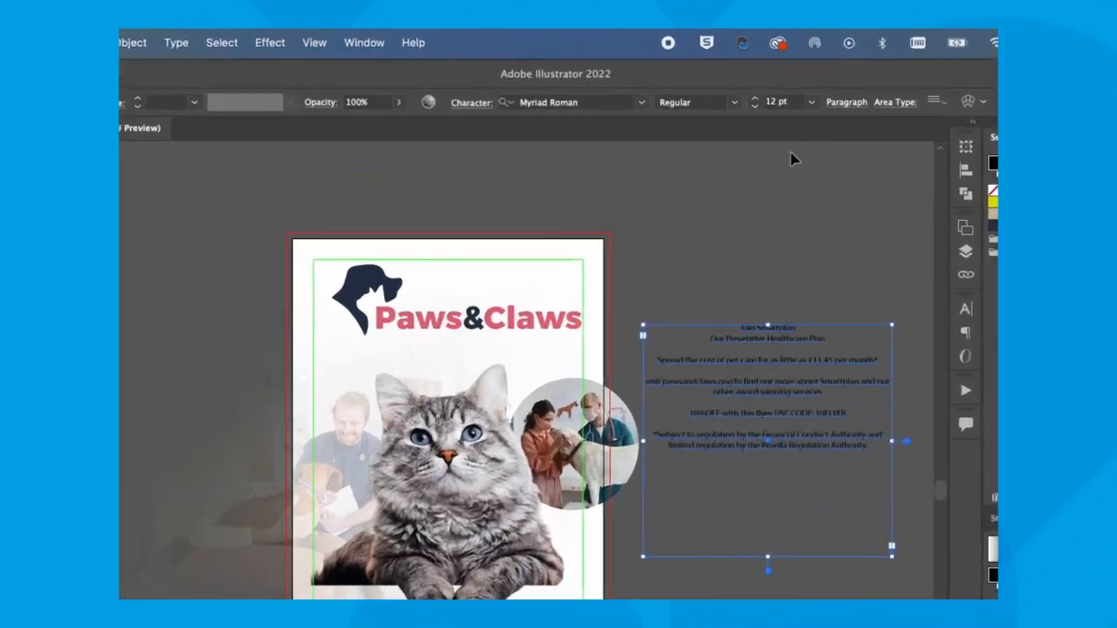
pyautogui.click(733, 81)
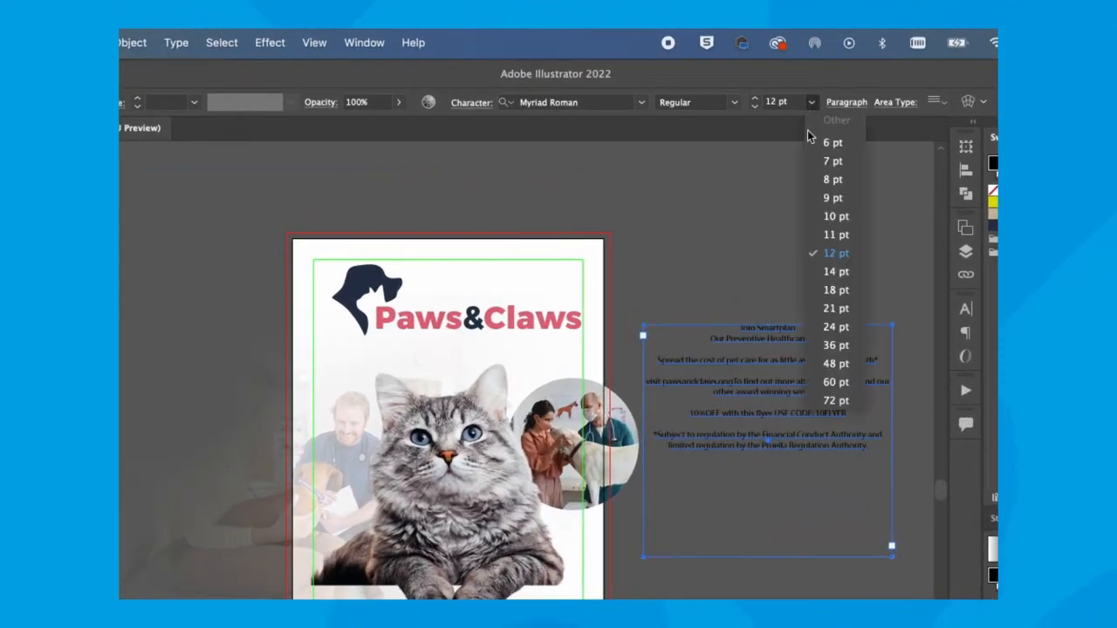
pyautogui.click(834, 309)
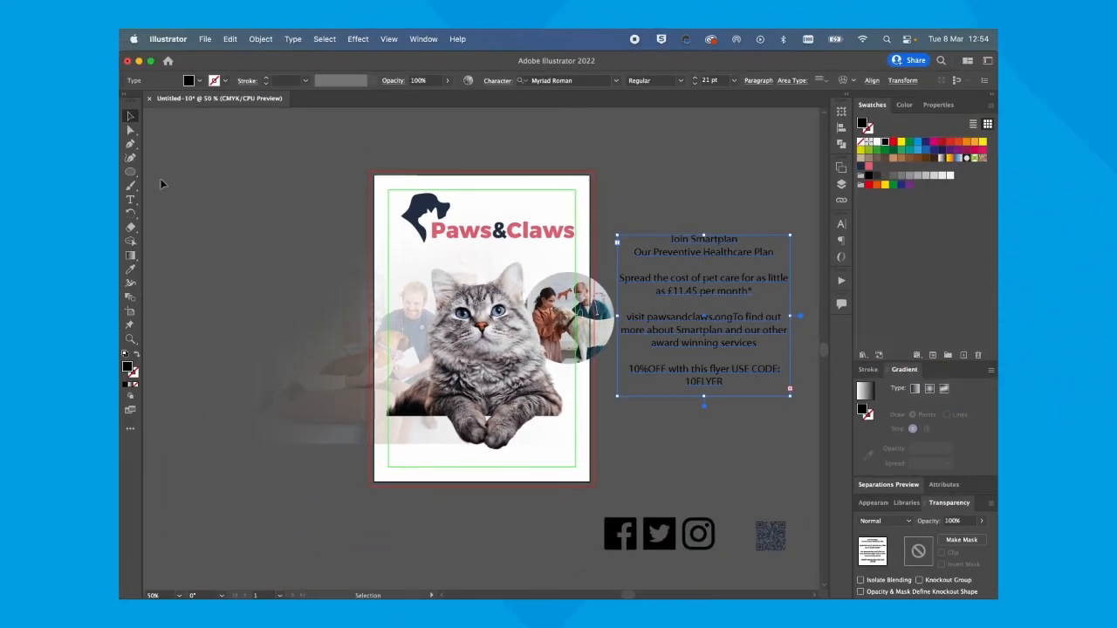
# - Try smaller and larger font sizes on all the text in the flyer text block, returning it to 21 pt
pyautogui.click(131, 201)
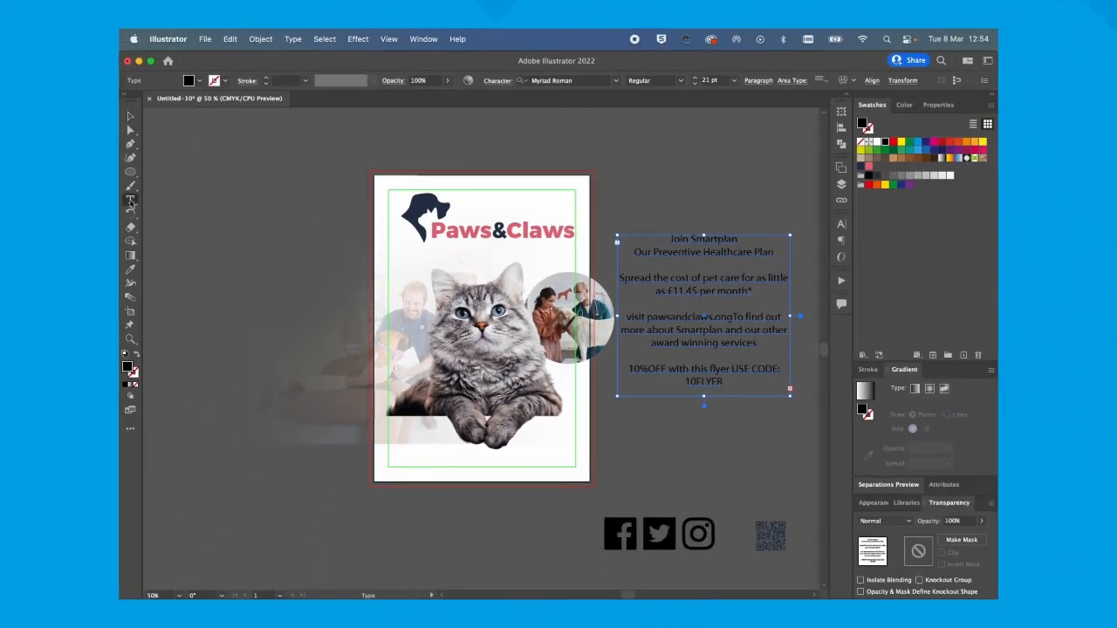
pyautogui.click(708, 278)
pyautogui.press('super+a')
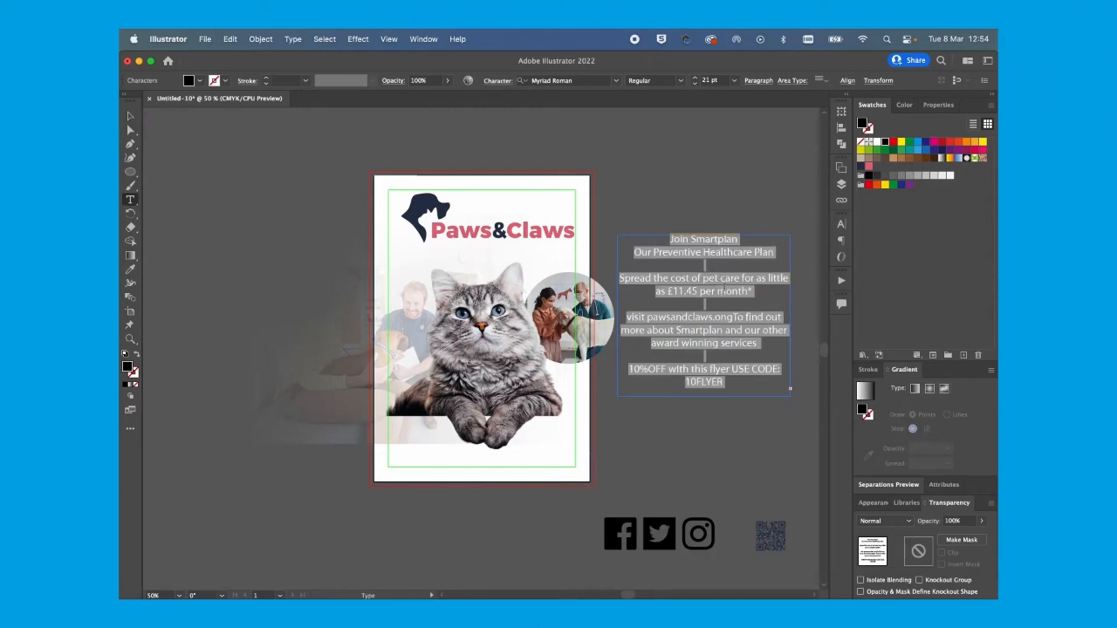
pyautogui.press('super')
pyautogui.press('super+shift+comma')
pyautogui.press('super+shift+comma')
pyautogui.press('super+shift+comma')
pyautogui.press('super+shift+comma')
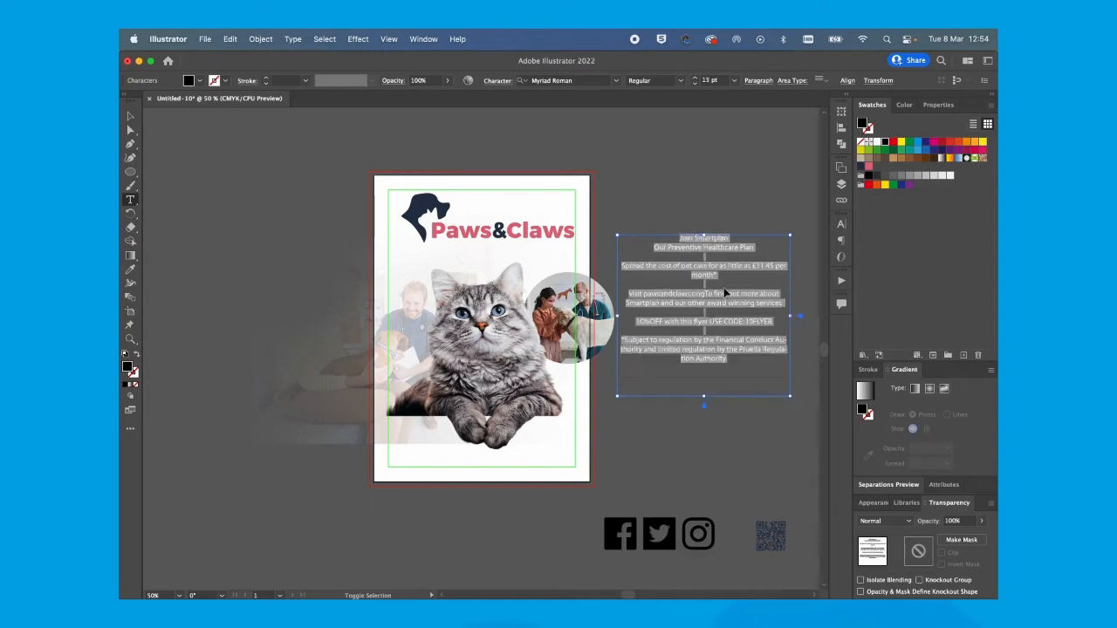
pyautogui.press('super+shift+period')
pyautogui.press('super+shift+period')
pyautogui.press('super+shift+period')
pyautogui.press('super+shift+period')
pyautogui.press('super+shift+period')
pyautogui.press('super+shift+period')
pyautogui.press('super+shift+period')
pyautogui.press('super+shift+comma')
pyautogui.press('super+shift+comma')
pyautogui.press('super+shift+comma')
pyautogui.press('super+shift+comma')
pyautogui.press('super+shift+comma')
pyautogui.press('super+shift+comma')
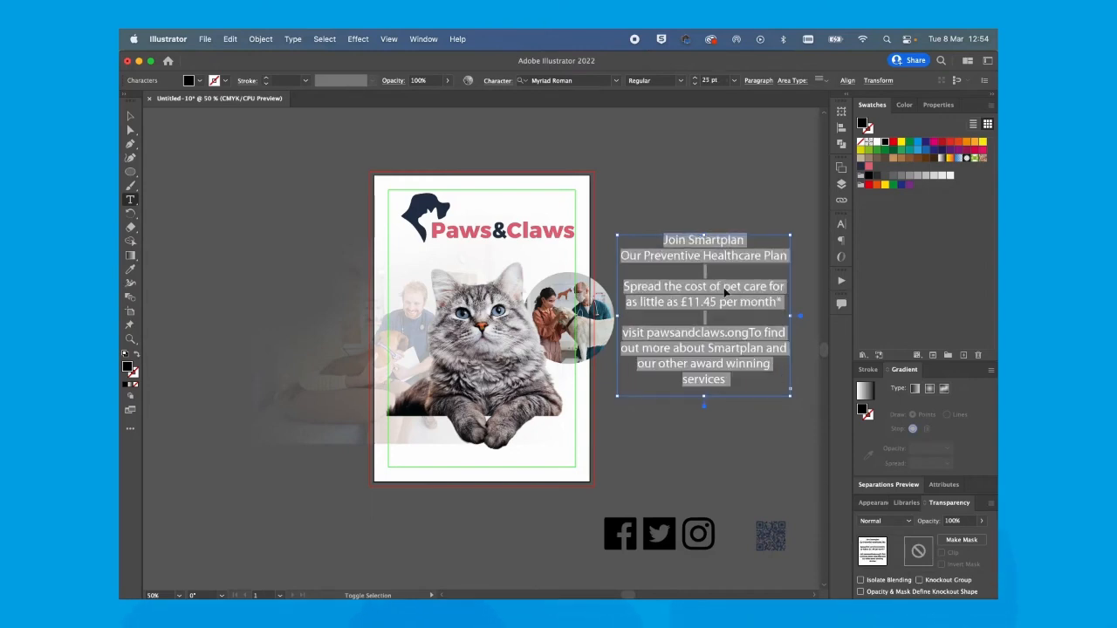
pyautogui.press('super+shift+period')
pyautogui.press('super+shift+period')
pyautogui.press('super+shift+period')
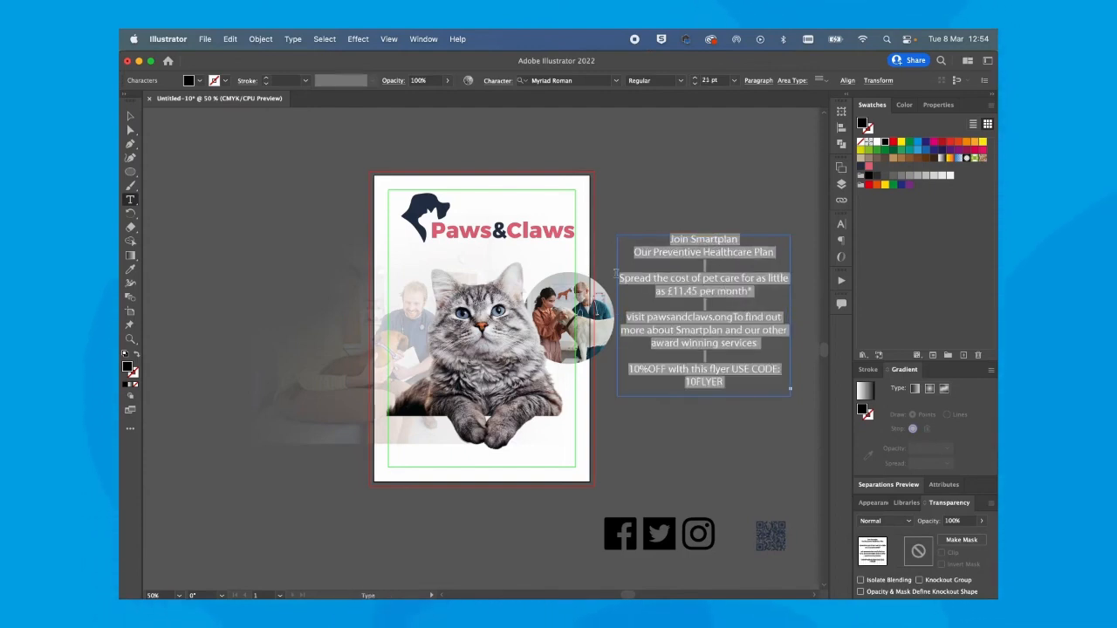
# - Copy the "Join Smartplan" line from the flyer text block into a separate text object above the artboard
pyautogui.click(719, 254)
pyautogui.moveTo(739, 239); pyautogui.dragTo(649, 238)
pyautogui.press('super+c')
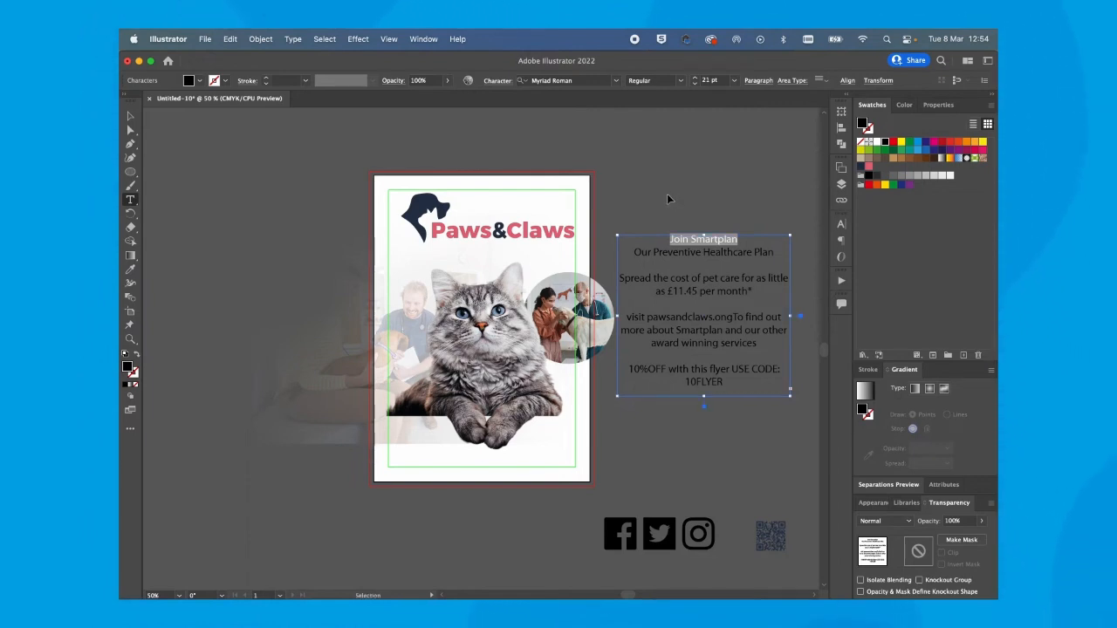
pyautogui.keyDown('super'); pyautogui.click(667, 199); pyautogui.keyUp('super')
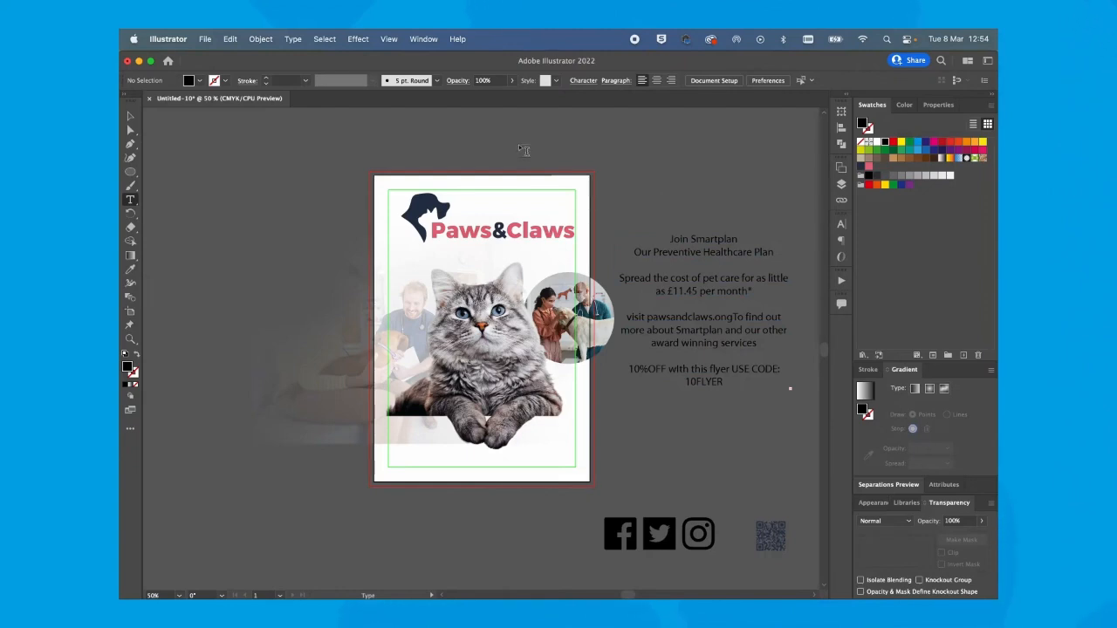
pyautogui.click(465, 145)
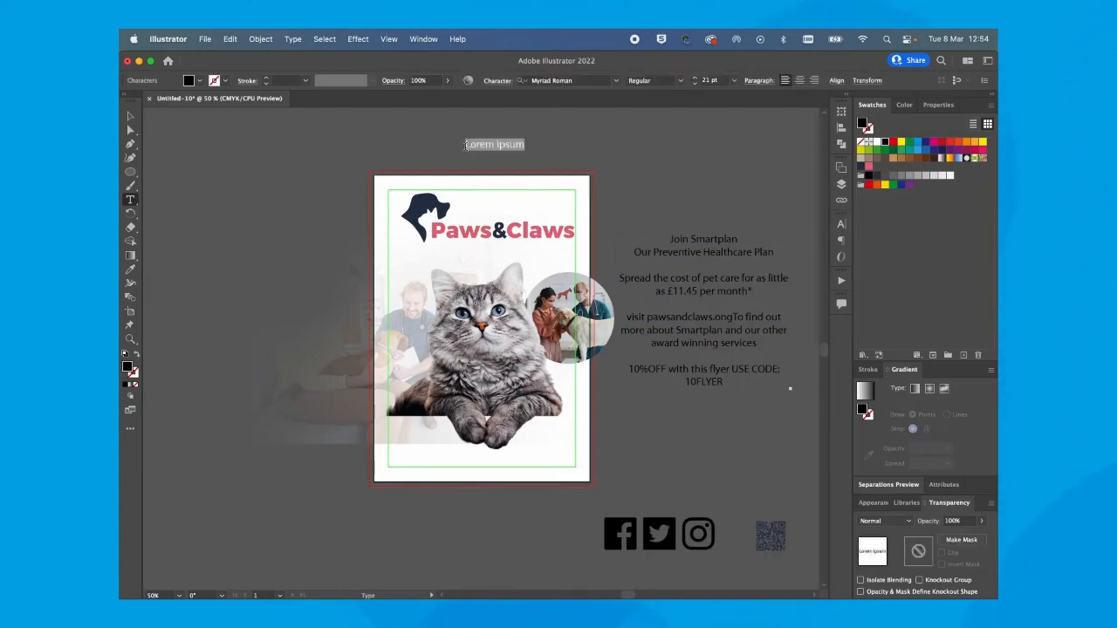
pyautogui.press('super+v')
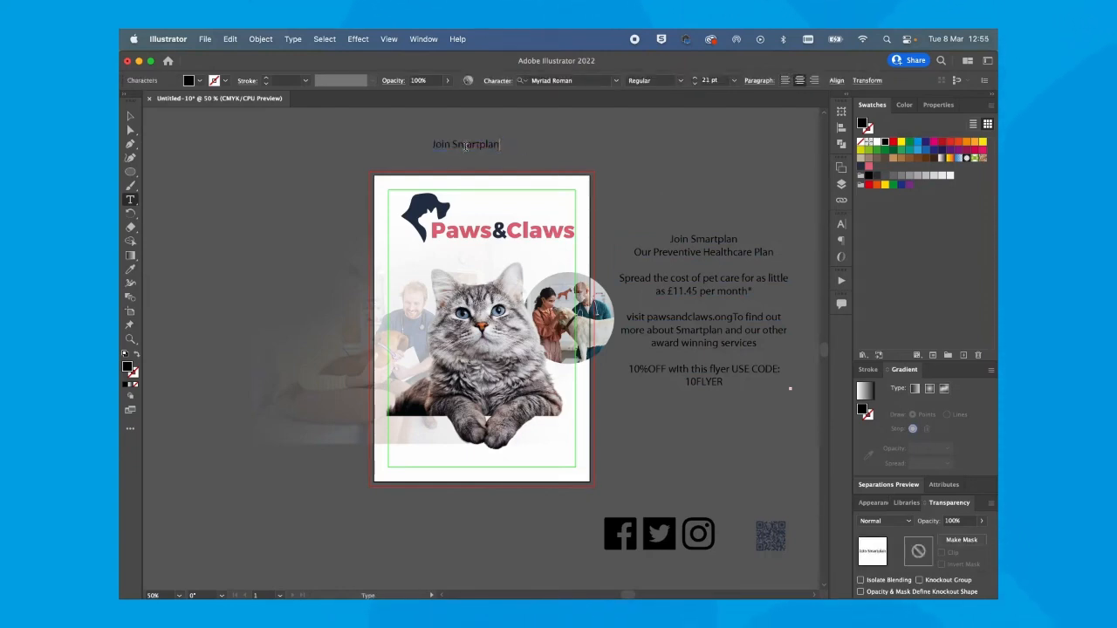
# - Scale the separate "Join Smartplan" text up to about 39 pt and move it onto the flyer above the cat
pyautogui.click(132, 117)
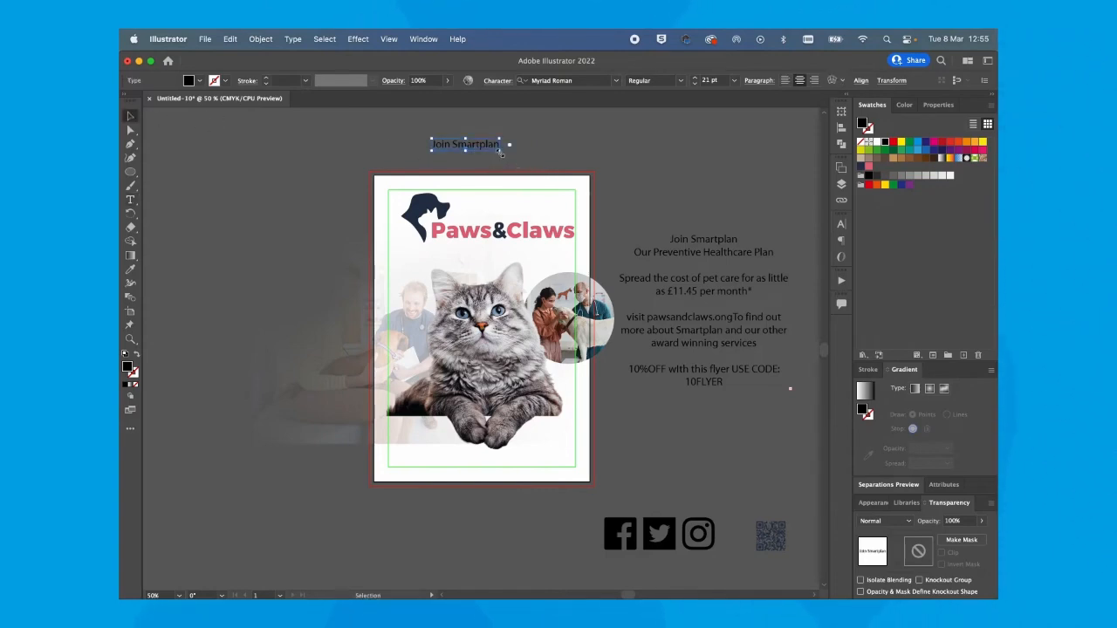
pyautogui.moveTo(500, 153); pyautogui.dragTo(643, 222)
pyautogui.moveTo(562, 167); pyautogui.dragTo(544, 236)
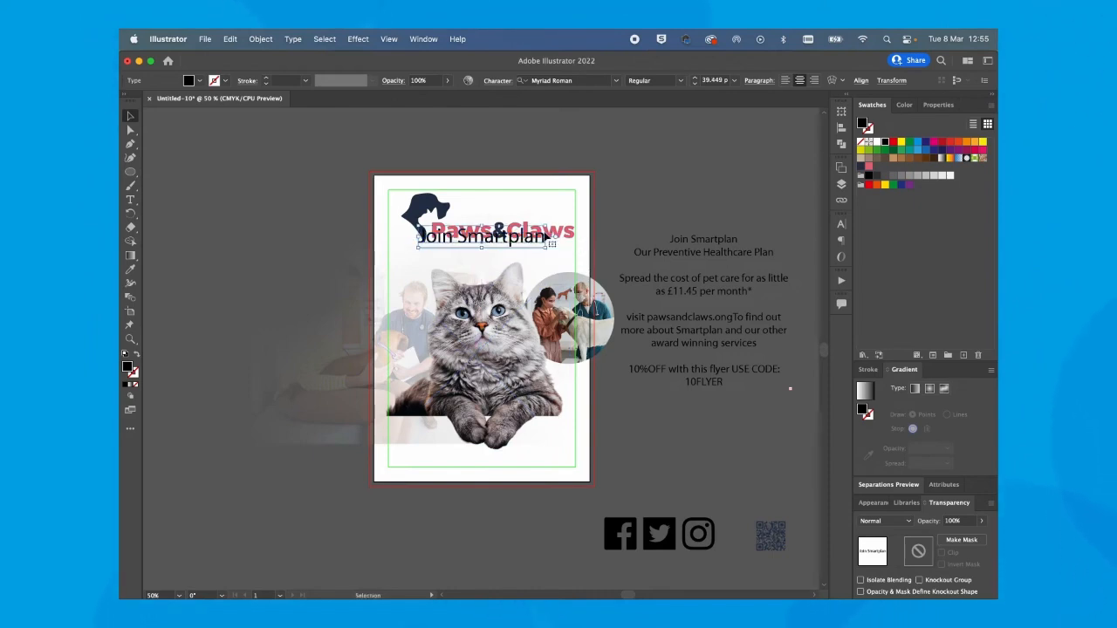
# - Shrink the Paws&Claws logo to about half size, centre it at the flyer's top, and place "Join Smartplan" directly beneath it
pyautogui.click(429, 201)
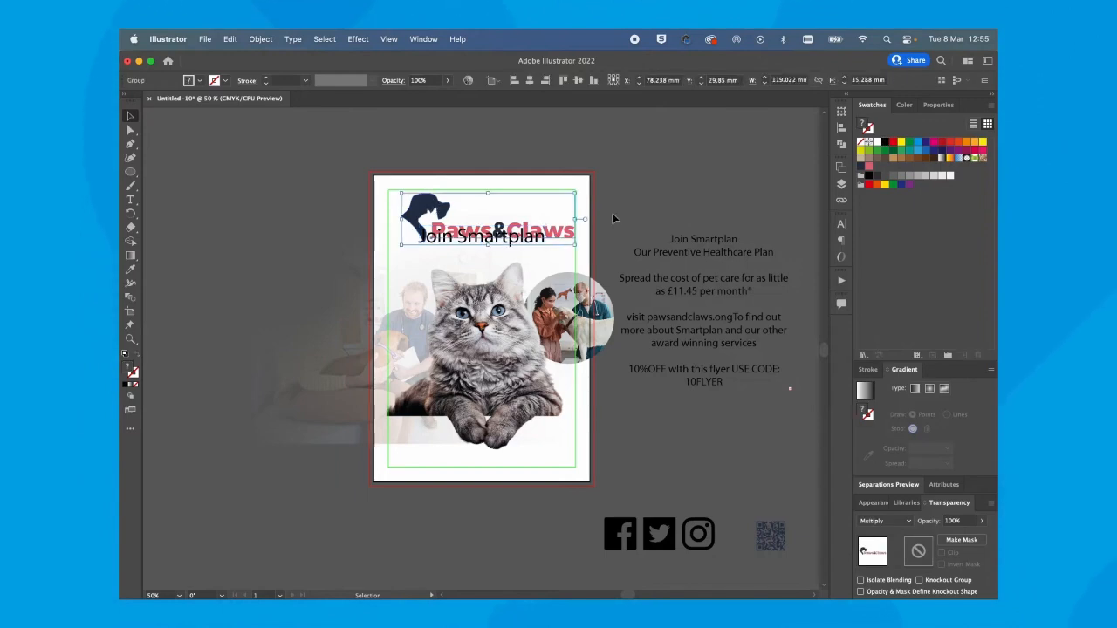
pyautogui.moveTo(575, 247); pyautogui.dragTo(486, 219)
pyautogui.moveTo(420, 201); pyautogui.dragTo(459, 198)
pyautogui.click(518, 150)
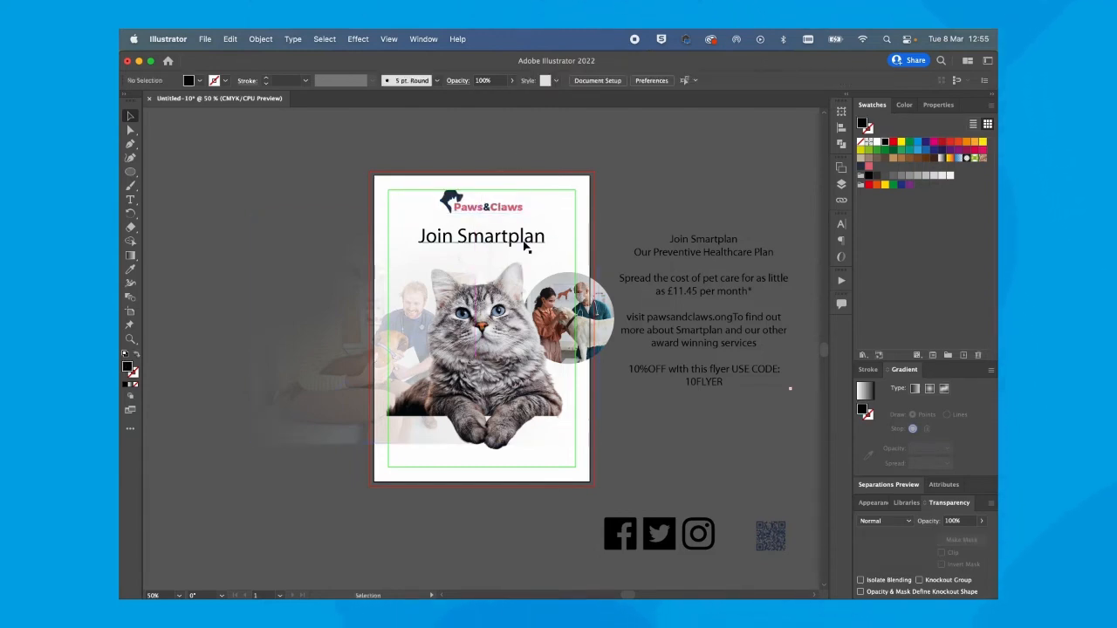
pyautogui.moveTo(524, 240); pyautogui.dragTo(529, 232)
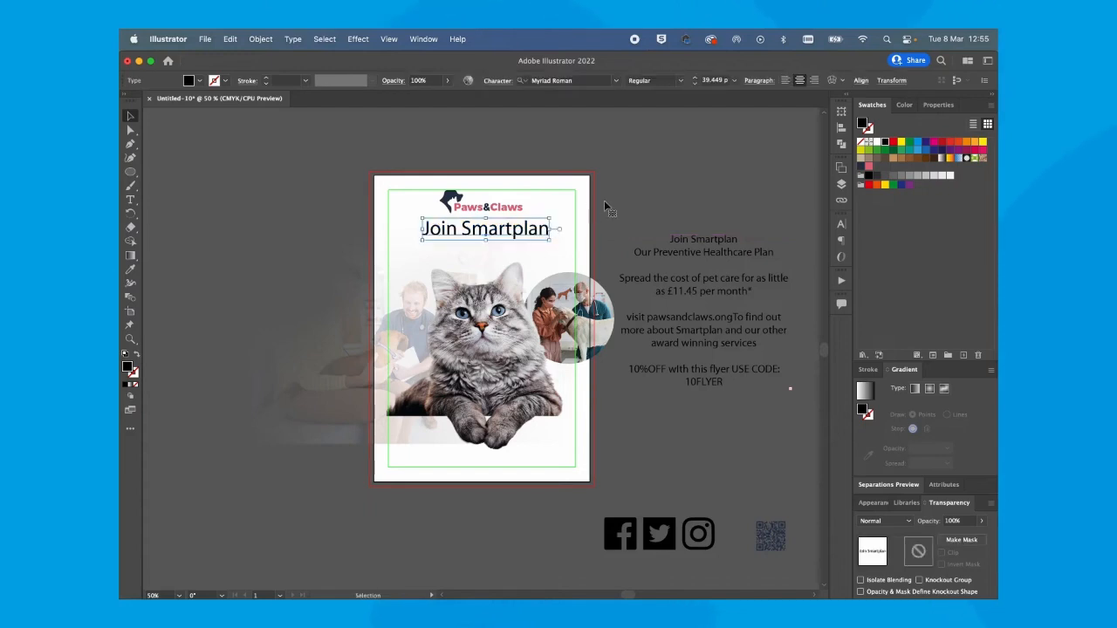
# - Copy "Our Preventive Healthcare Plan" from the text block into its own text object and place it under the "Join Smartplan" heading
pyautogui.click(130, 199)
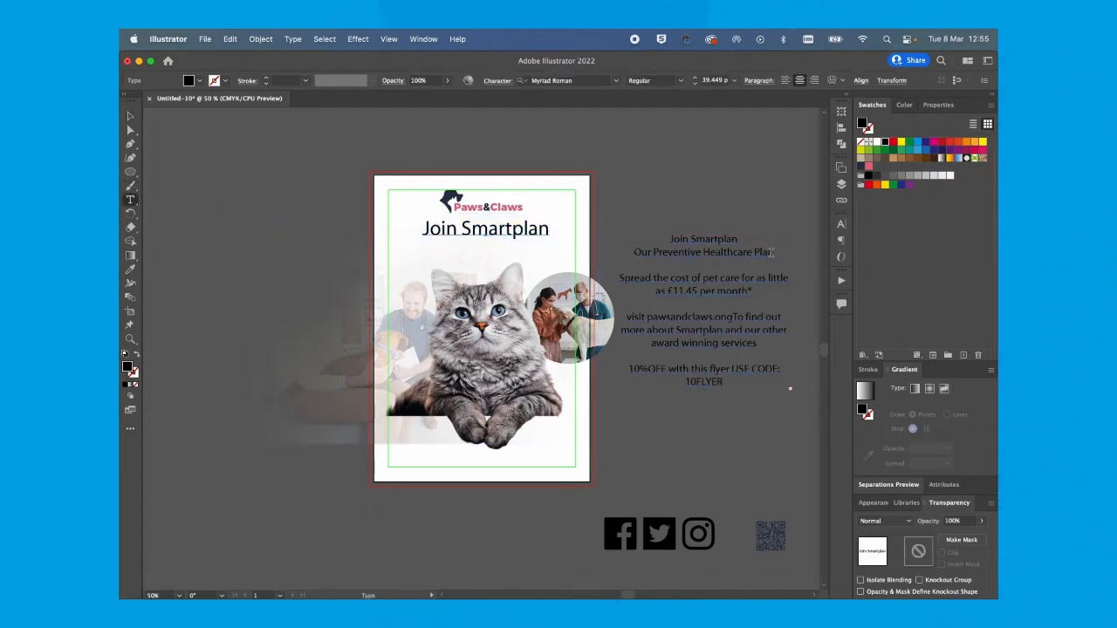
pyautogui.moveTo(773, 251); pyautogui.dragTo(631, 253)
pyautogui.press('super+c')
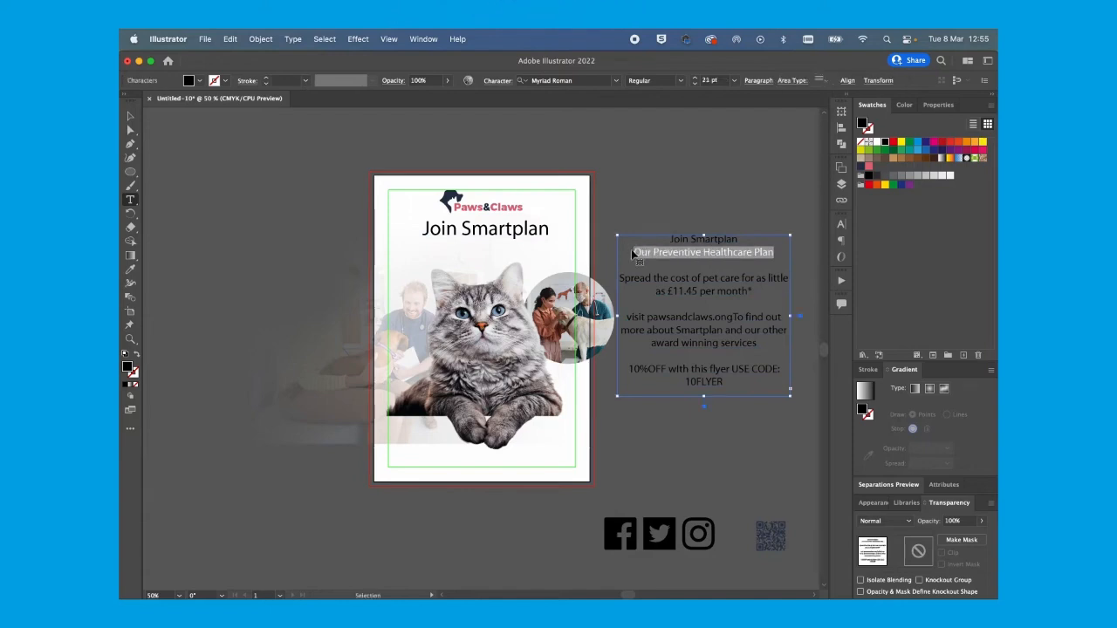
pyautogui.keyDown('super'); pyautogui.click(636, 183); pyautogui.keyUp('super')
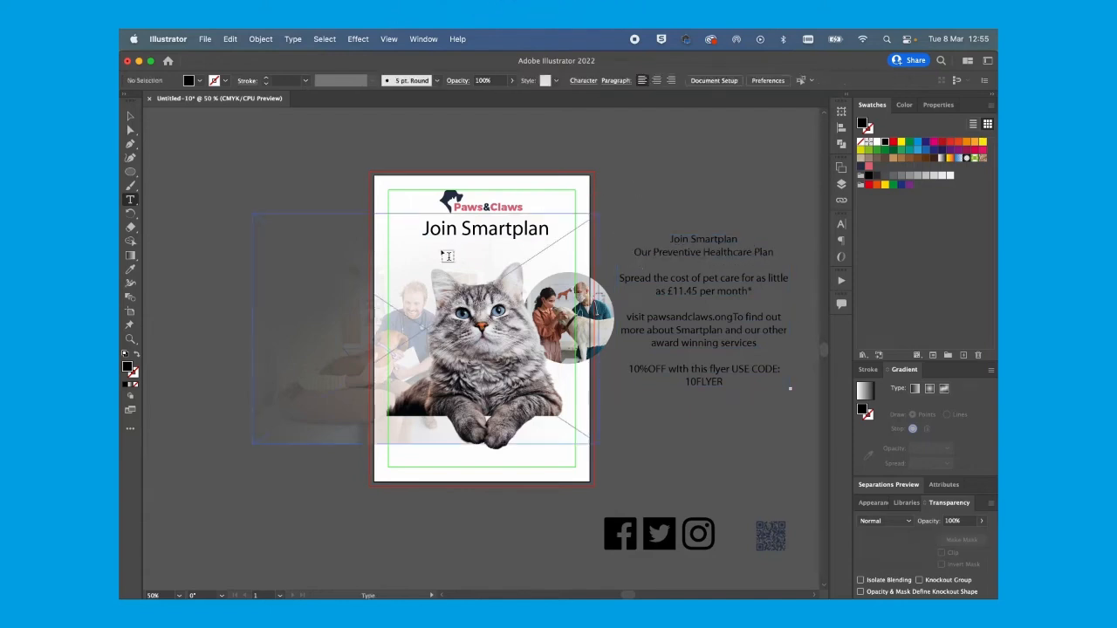
pyautogui.click(423, 248)
pyautogui.press('super+v')
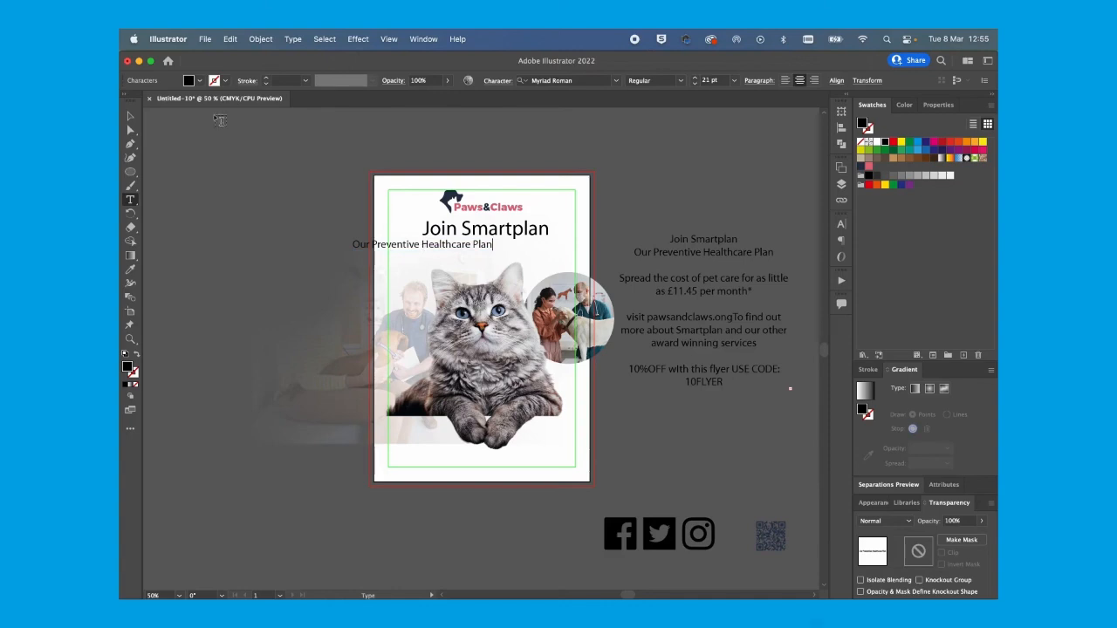
pyautogui.click(128, 116)
pyautogui.moveTo(397, 248); pyautogui.dragTo(464, 249)
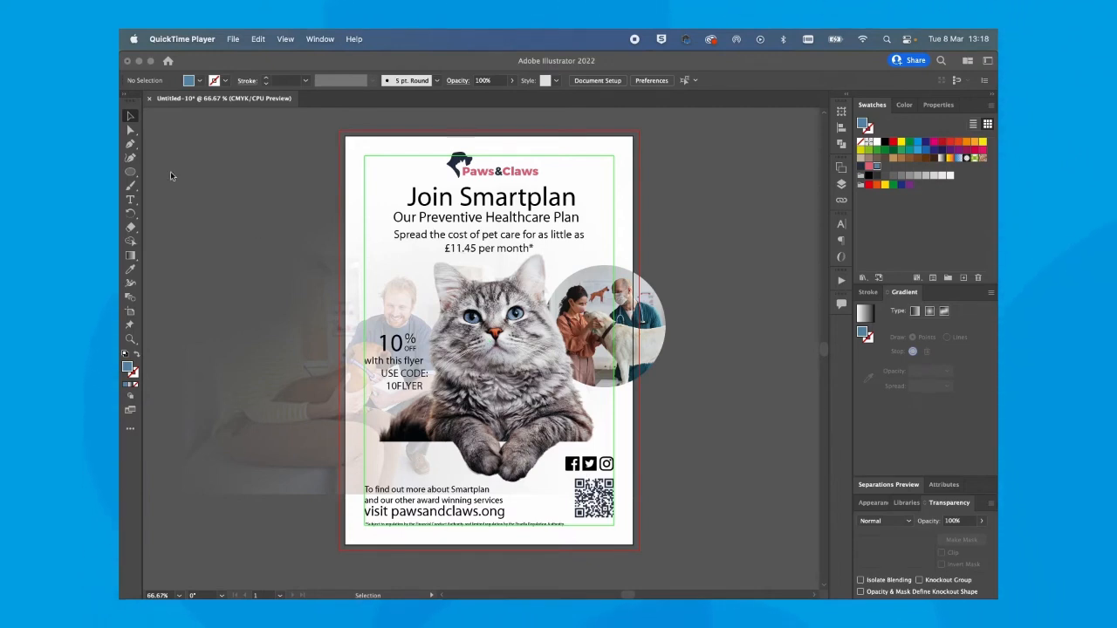
# - Draw a rectangle about 154 × 57 mm across the flyer's lower edge out to the bleed and fill it with the pink swatch
pyautogui.click(131, 177)
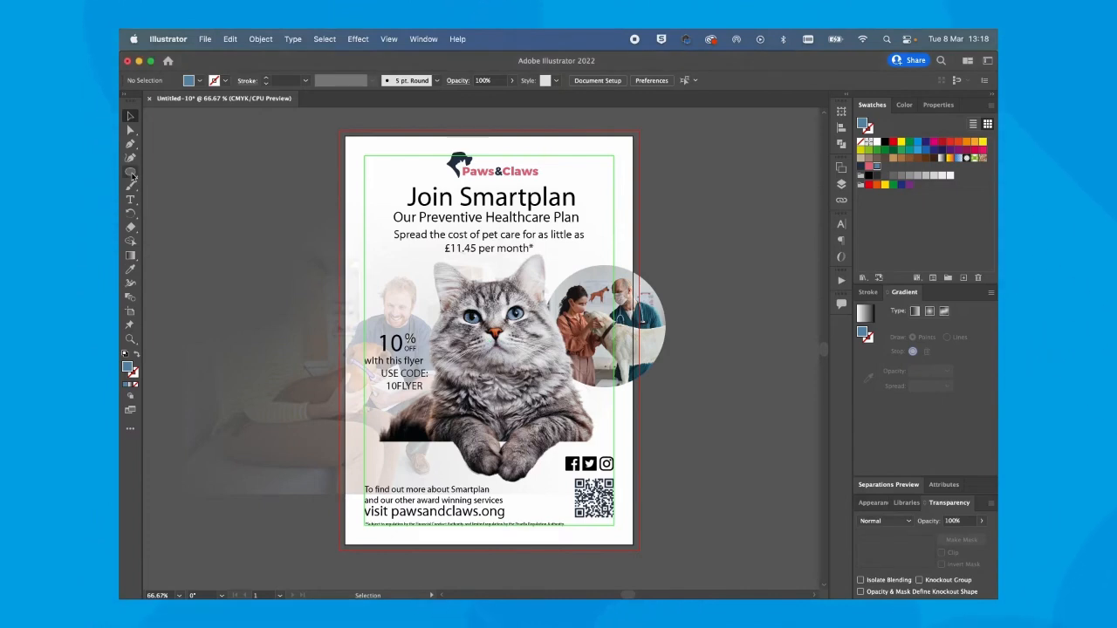
pyautogui.moveTo(131, 174); pyautogui.dragTo(195, 173)
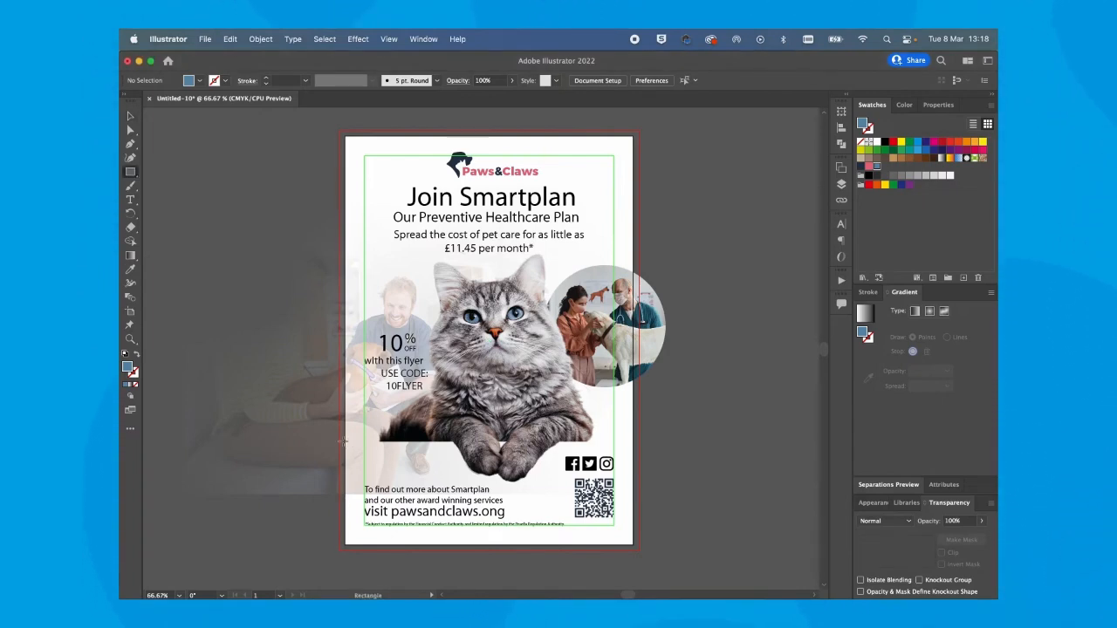
pyautogui.moveTo(338, 441); pyautogui.dragTo(638, 550)
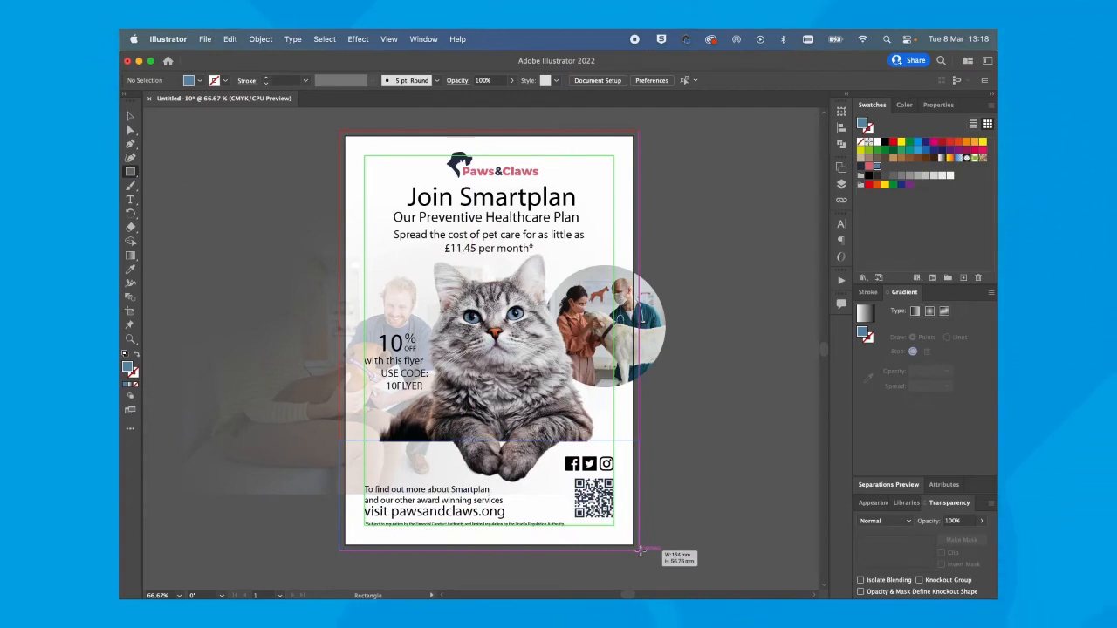
pyautogui.moveTo(640, 551); pyautogui.dragTo(639, 550)
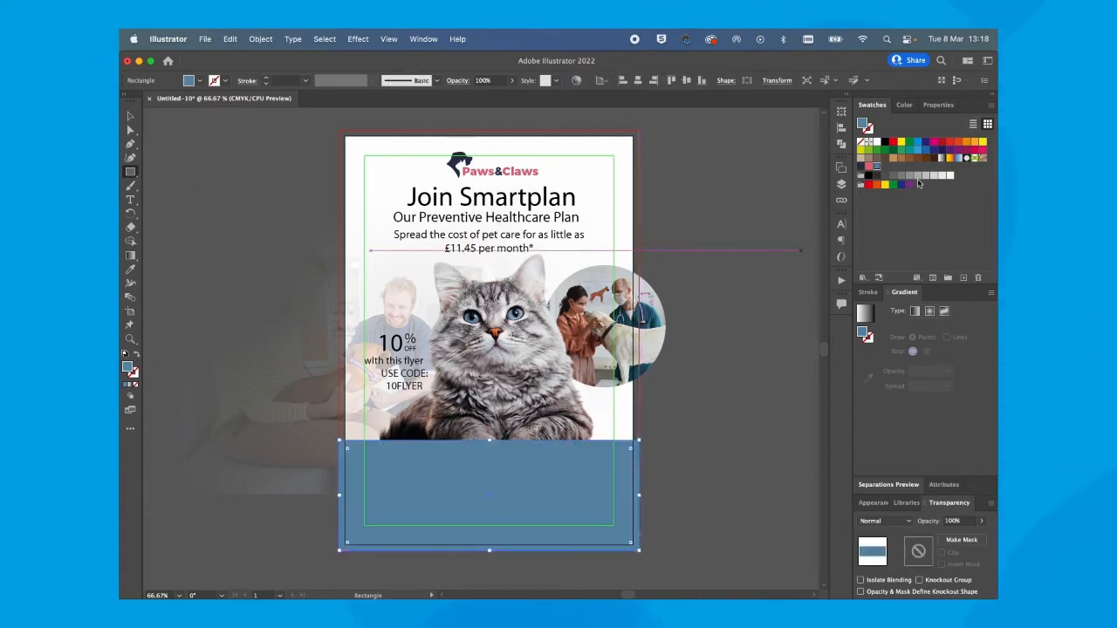
pyautogui.click(869, 166)
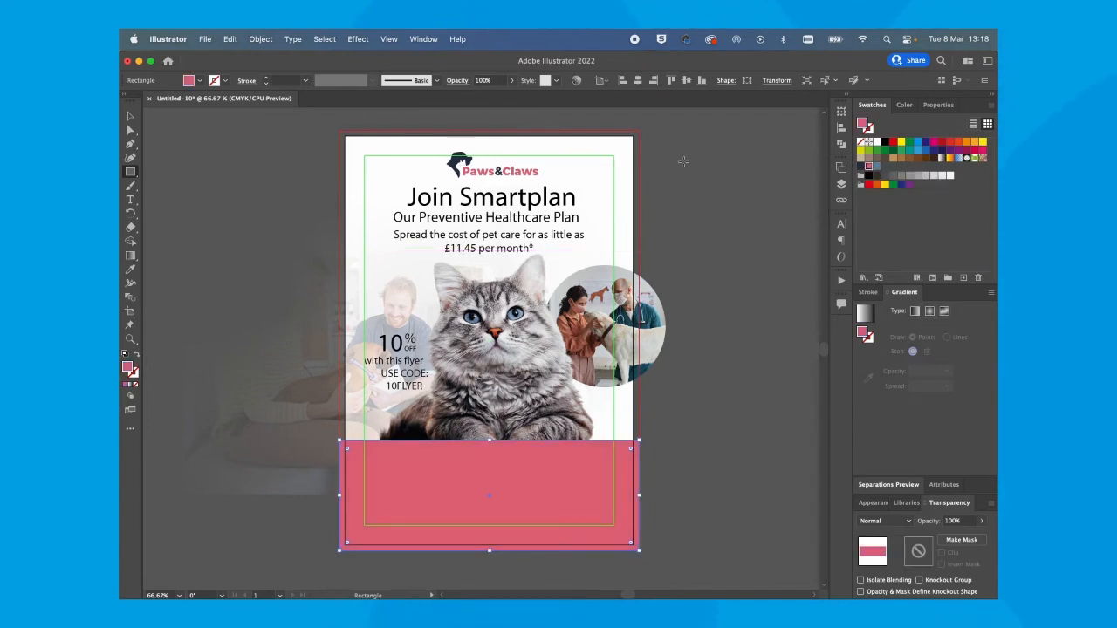
# - Send the pink rectangle and the faded vet photo to the back together
pyautogui.click(130, 115)
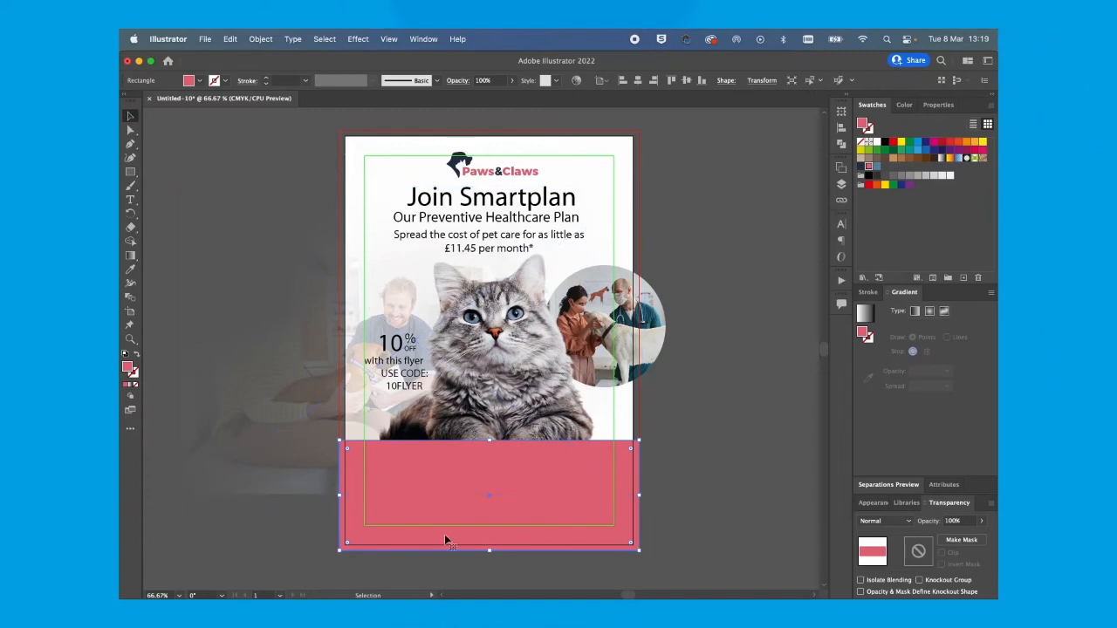
pyautogui.keyDown('shift'); pyautogui.click(289, 361); pyautogui.keyUp('shift')
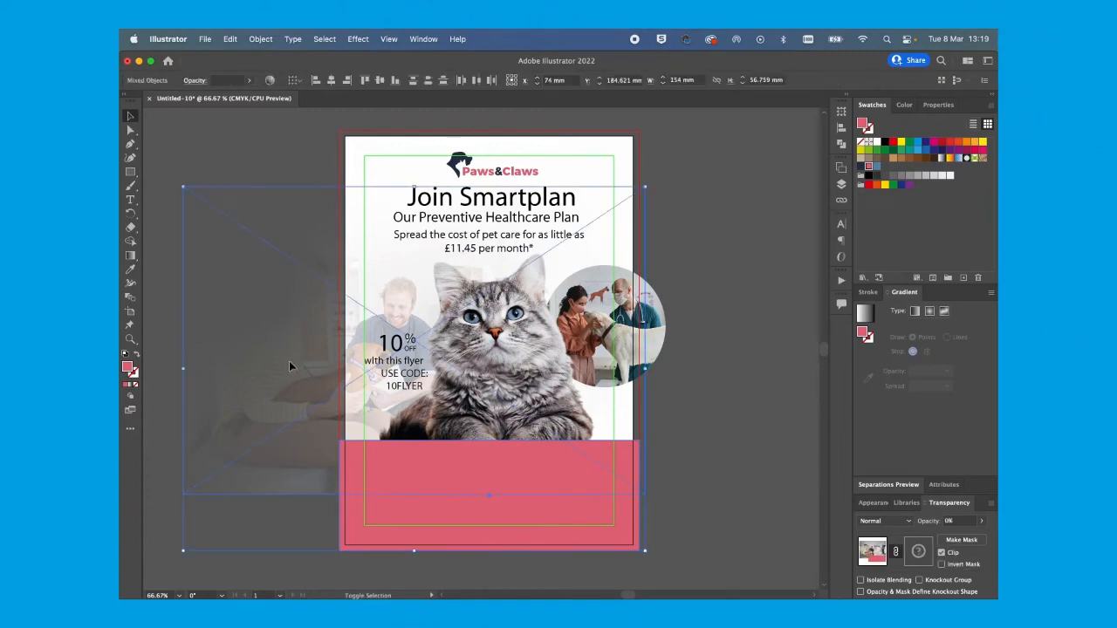
pyautogui.click(261, 39)
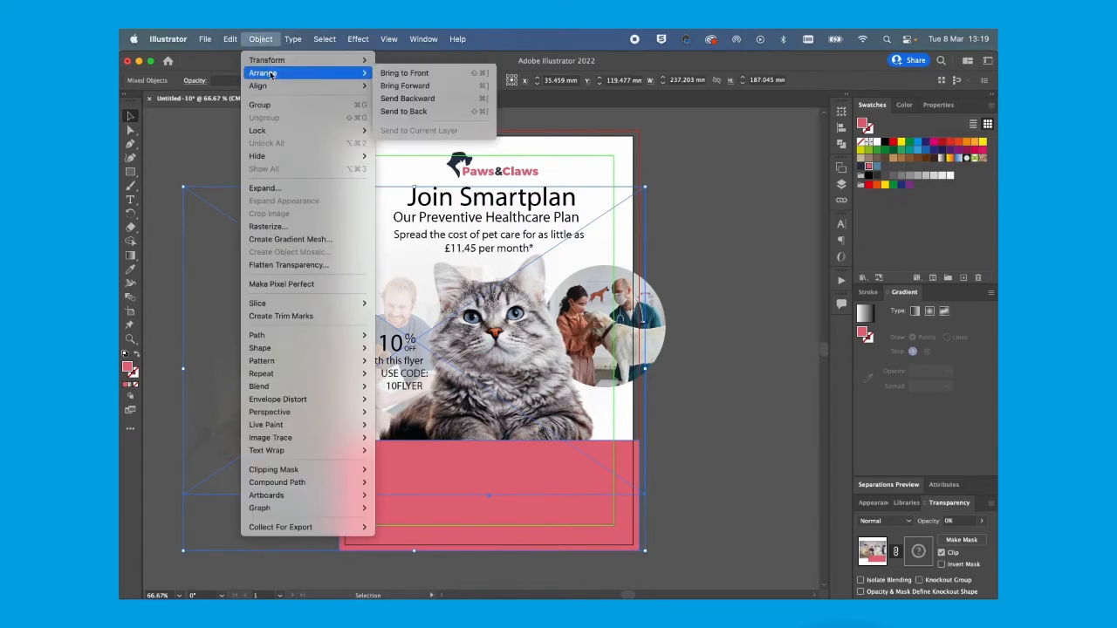
pyautogui.click(423, 110)
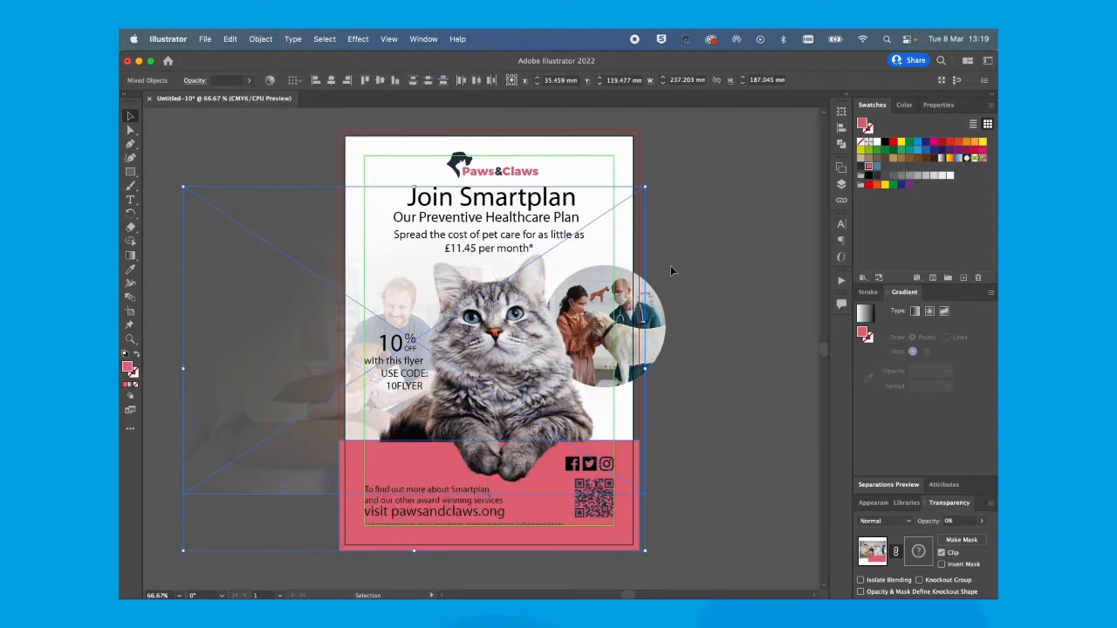
pyautogui.click(722, 247)
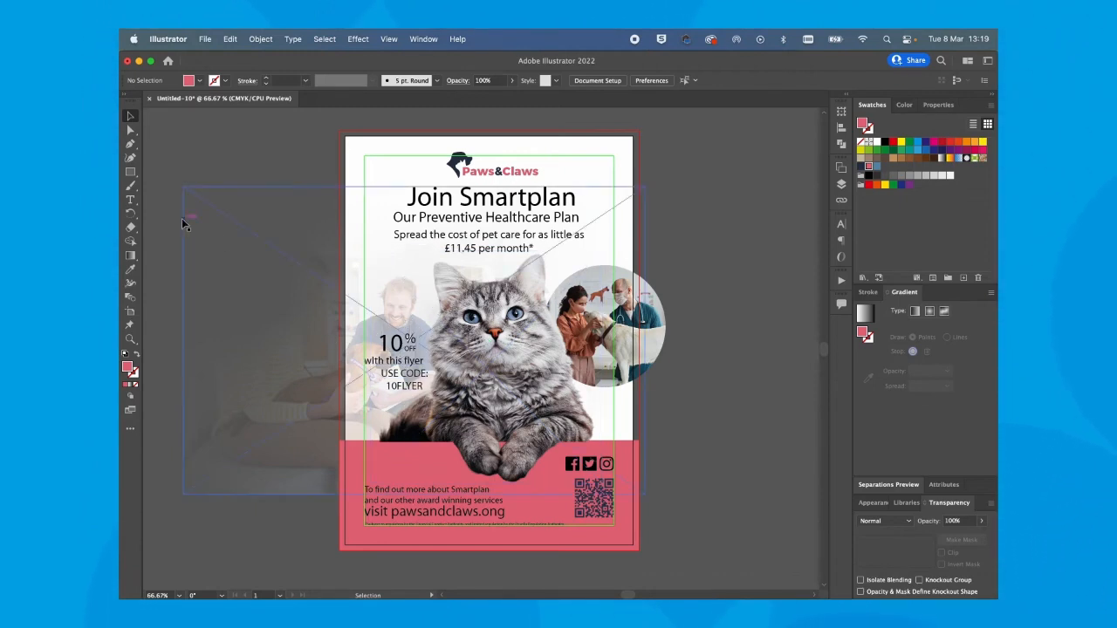
# - Draw a circle over the 10% OFF offer text beside the cat and fill it with the blue swatch
pyautogui.click(130, 173)
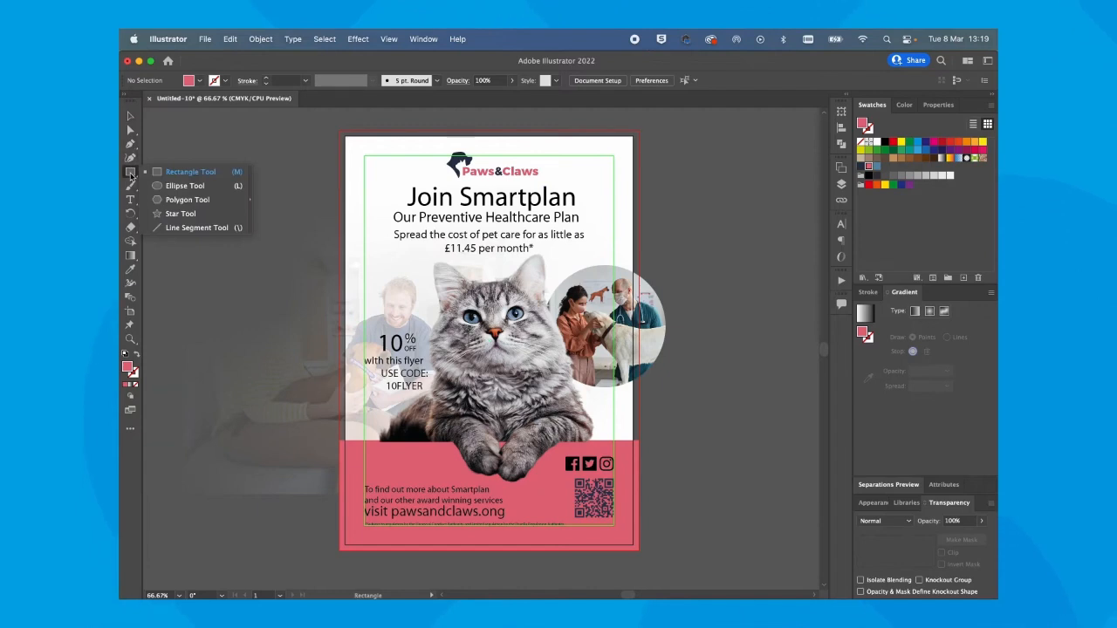
pyautogui.click(185, 186)
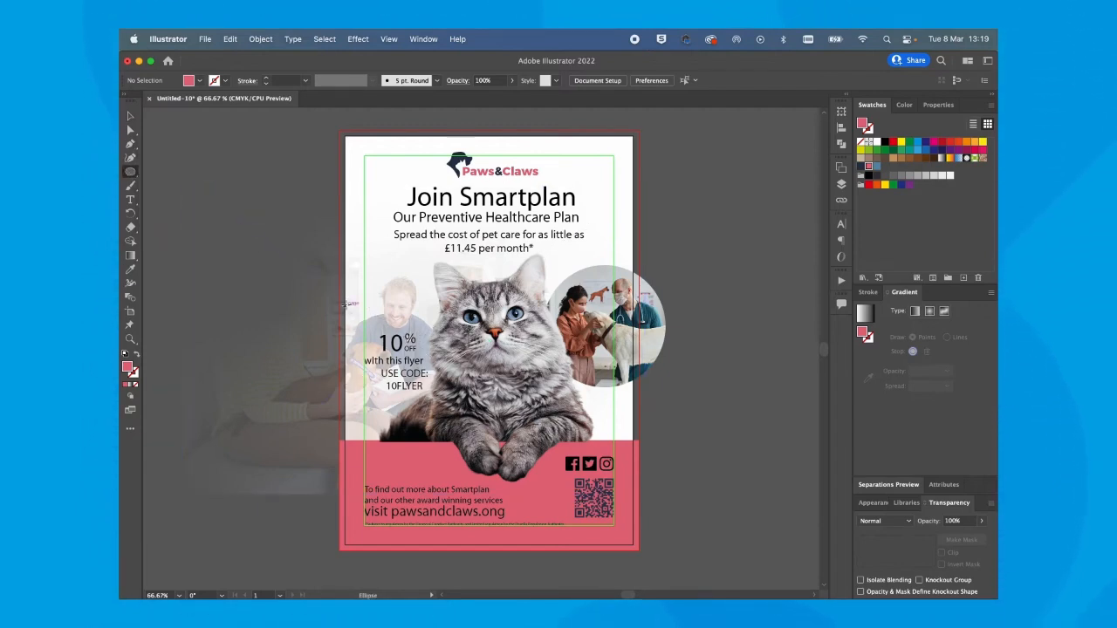
pyautogui.moveTo(352, 307); pyautogui.dragTo(442, 393)
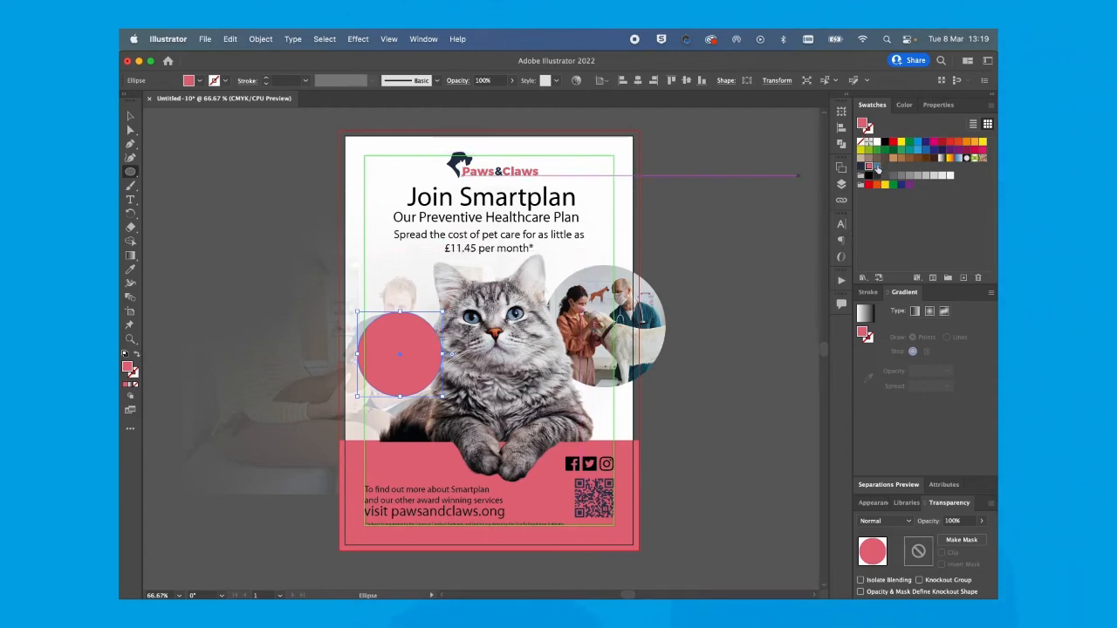
pyautogui.click(877, 165)
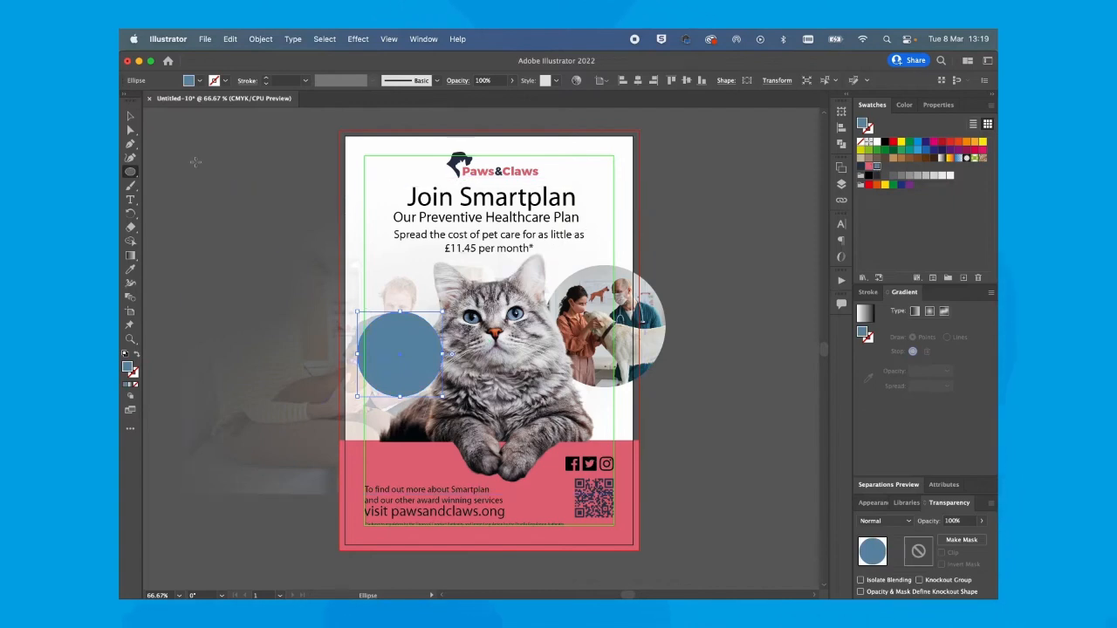
# - Bring all parts of the 10% OFF offer text to the front and position the blue circle behind them
pyautogui.click(130, 115)
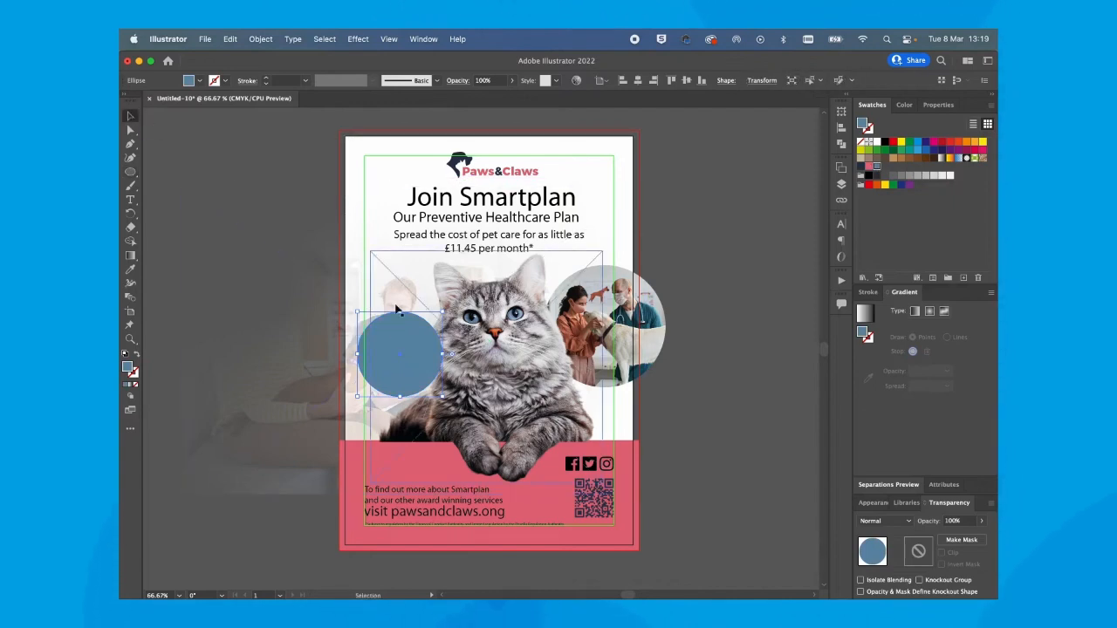
pyautogui.moveTo(392, 343); pyautogui.dragTo(301, 376)
pyautogui.click(409, 350)
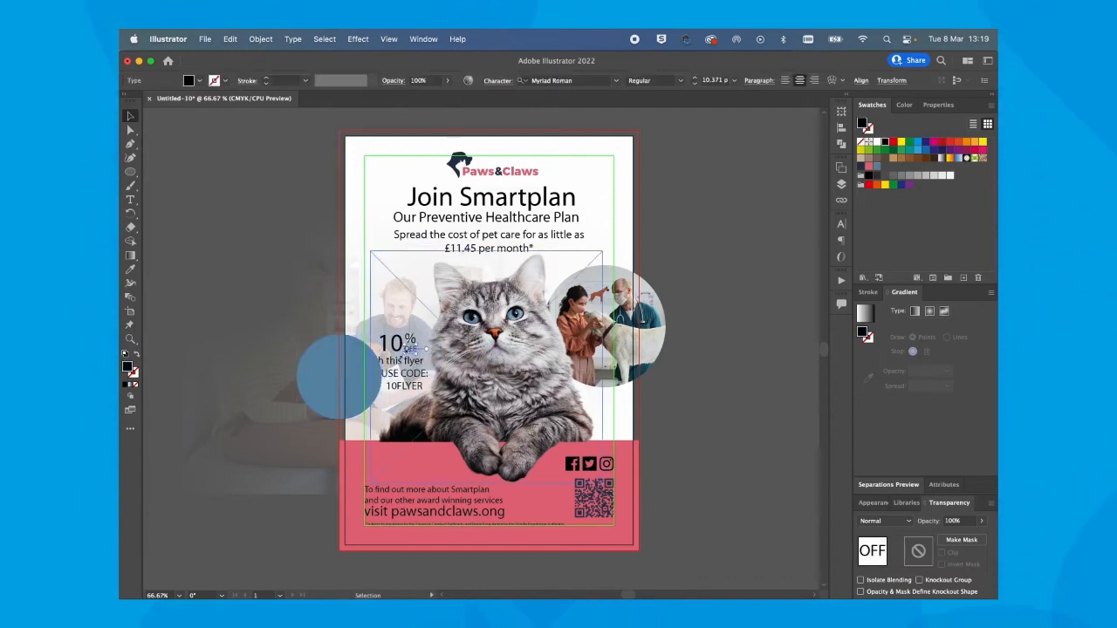
pyautogui.keyDown('shift'); pyautogui.click(410, 340); pyautogui.keyUp('shift')
pyautogui.keyDown('shift'); pyautogui.click(392, 345); pyautogui.keyUp('shift')
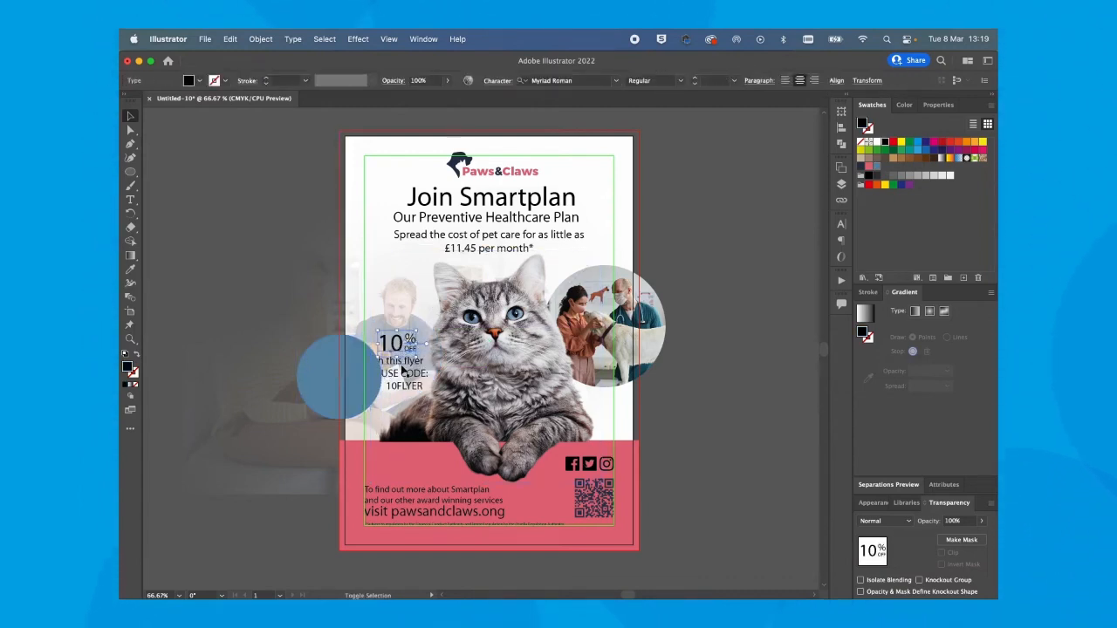
pyautogui.keyDown('shift'); pyautogui.click(420, 384); pyautogui.keyUp('shift')
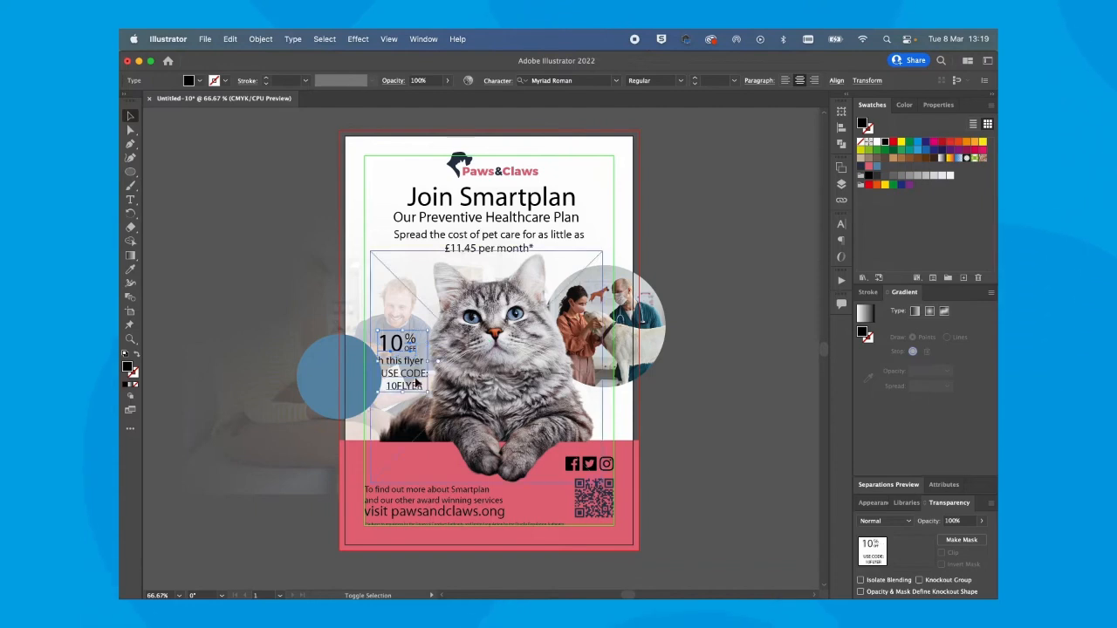
pyautogui.keyDown('shift'); pyautogui.click(418, 362); pyautogui.keyUp('shift')
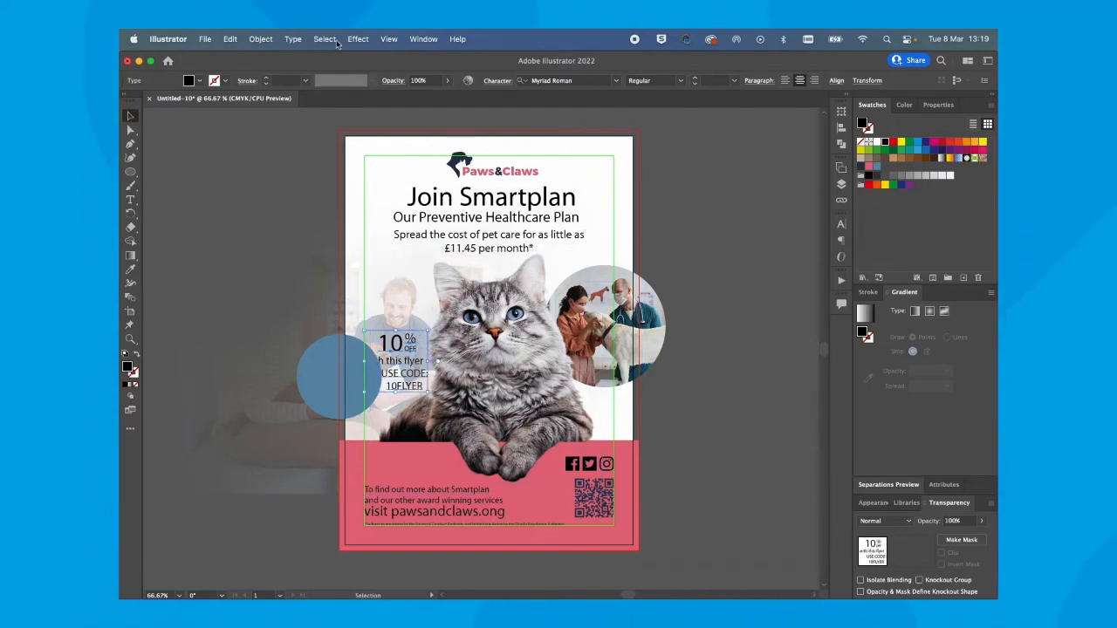
pyautogui.click(261, 40)
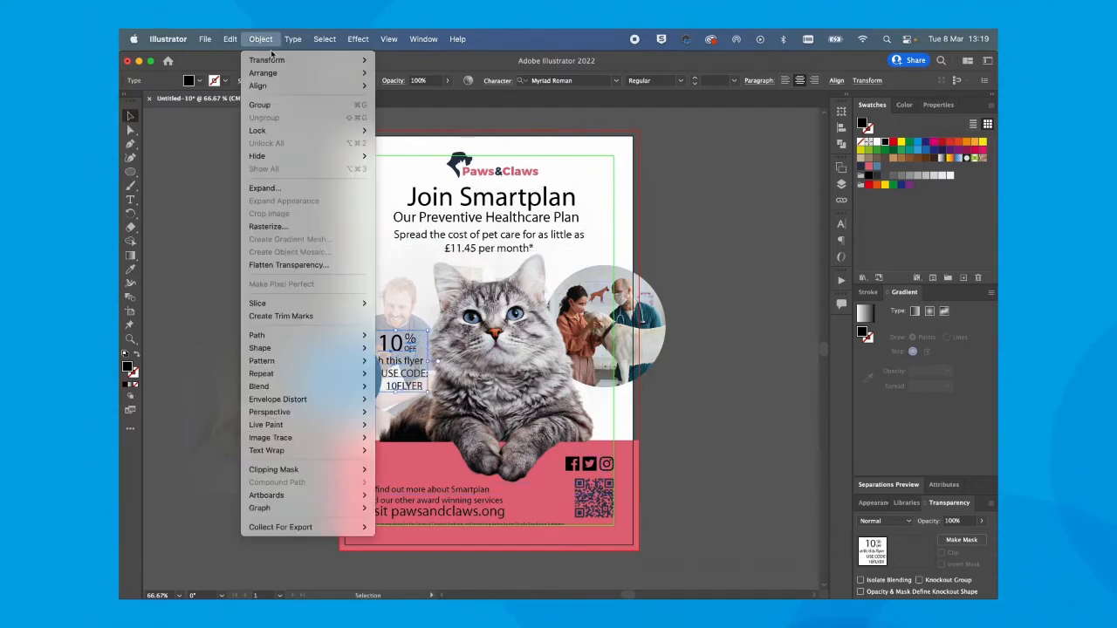
pyautogui.moveTo(288, 72)
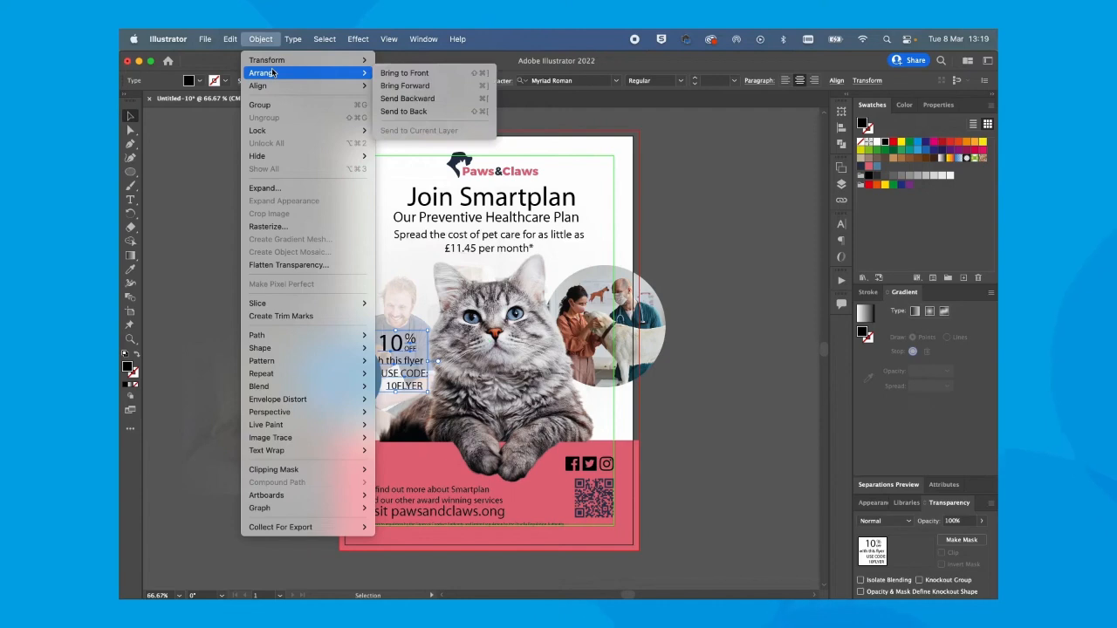
pyautogui.click(427, 74)
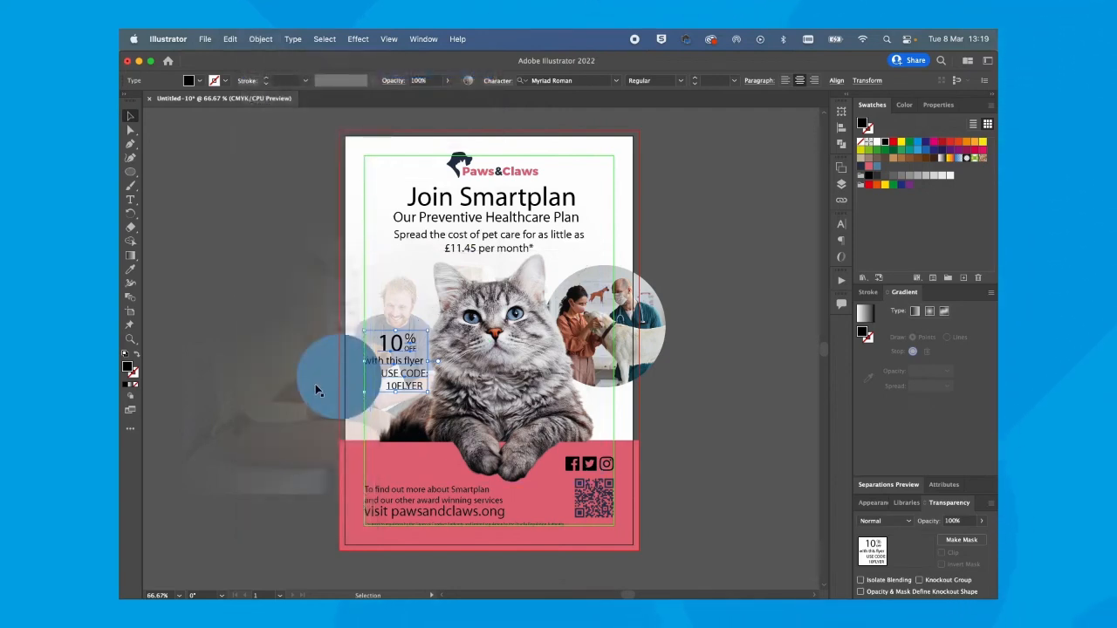
pyautogui.moveTo(317, 390); pyautogui.dragTo(377, 376)
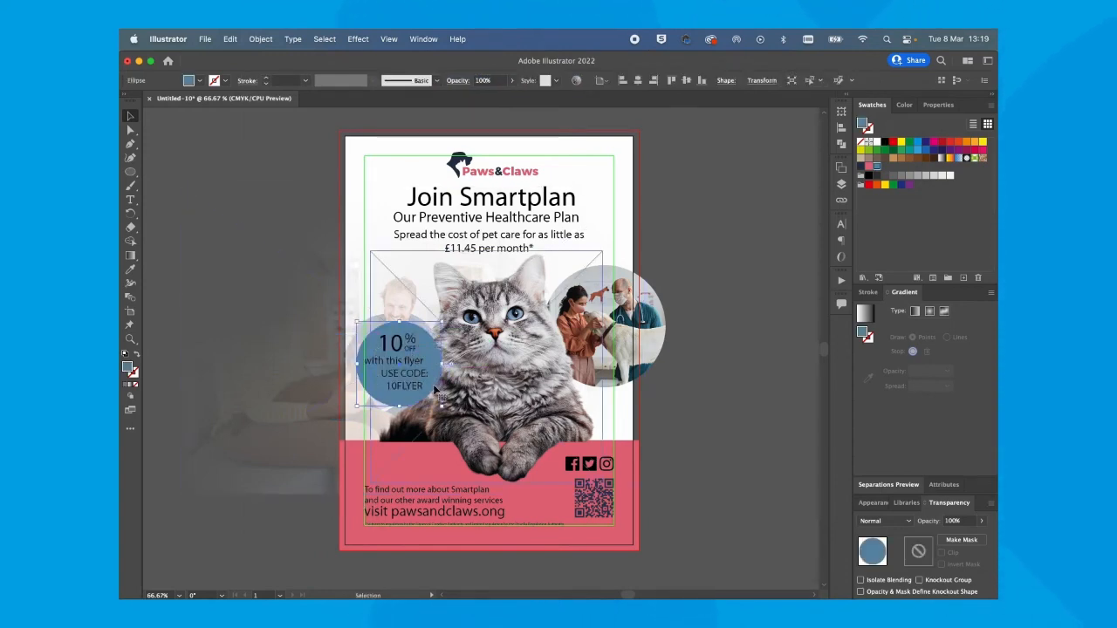
# - Move the offer text and its blue circle together down beside the cat's paws, overlapping the upper edge of the pink rectangle
pyautogui.click(395, 358)
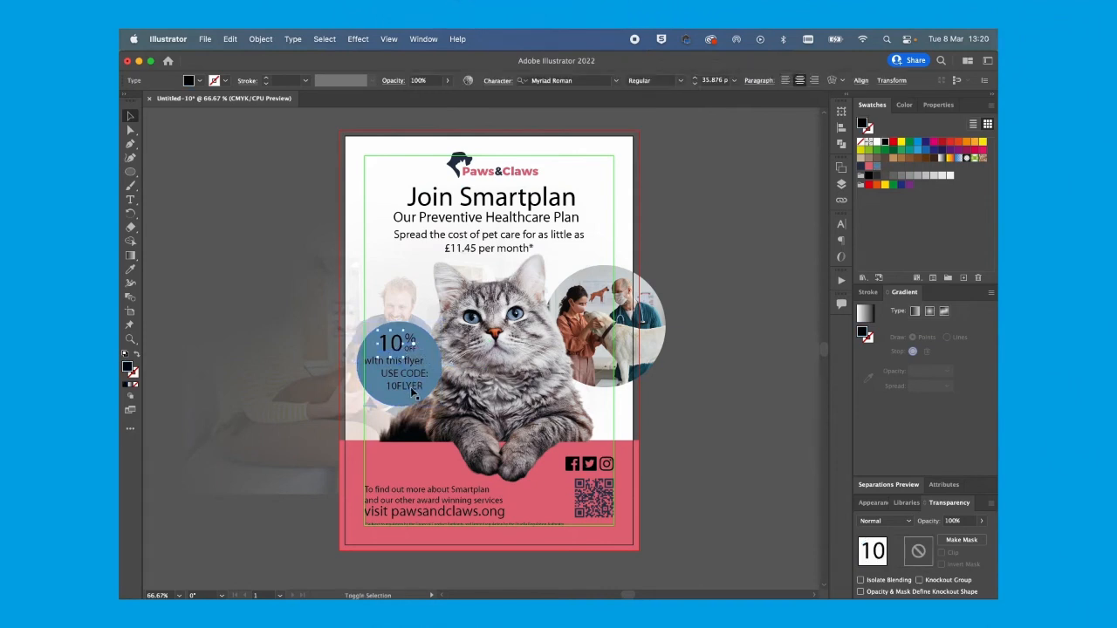
pyautogui.keyDown('shift'); pyautogui.click(412, 389); pyautogui.keyUp('shift')
pyautogui.keyDown('shift'); pyautogui.click(411, 362); pyautogui.keyUp('shift')
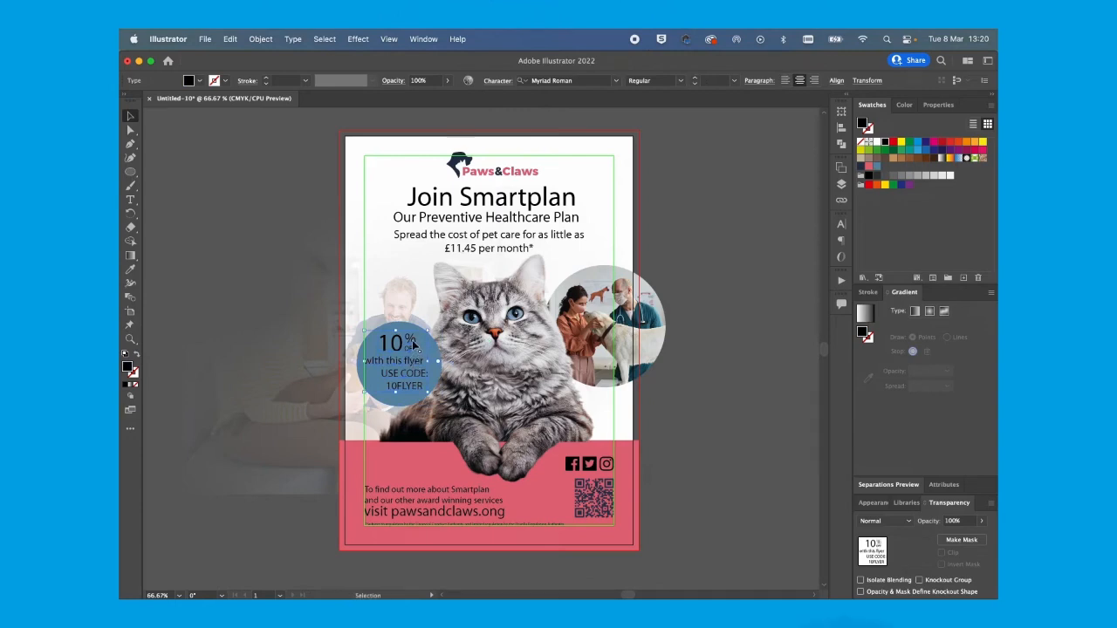
pyautogui.moveTo(413, 346); pyautogui.dragTo(415, 394)
pyautogui.press('super+z')
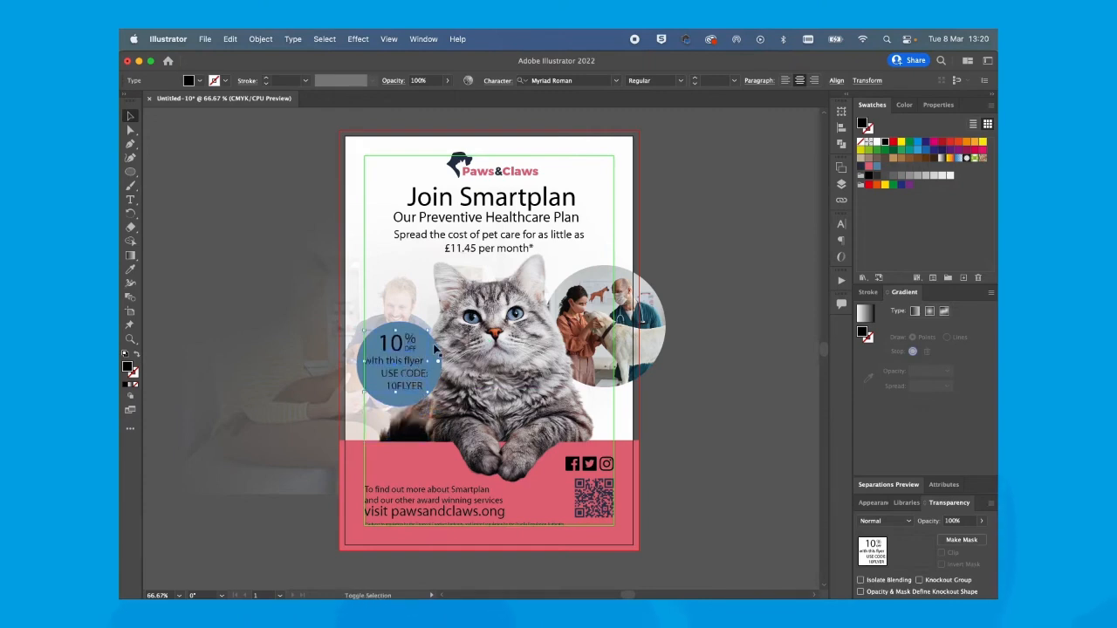
pyautogui.keyDown('shift'); pyautogui.click(436, 349); pyautogui.keyUp('shift')
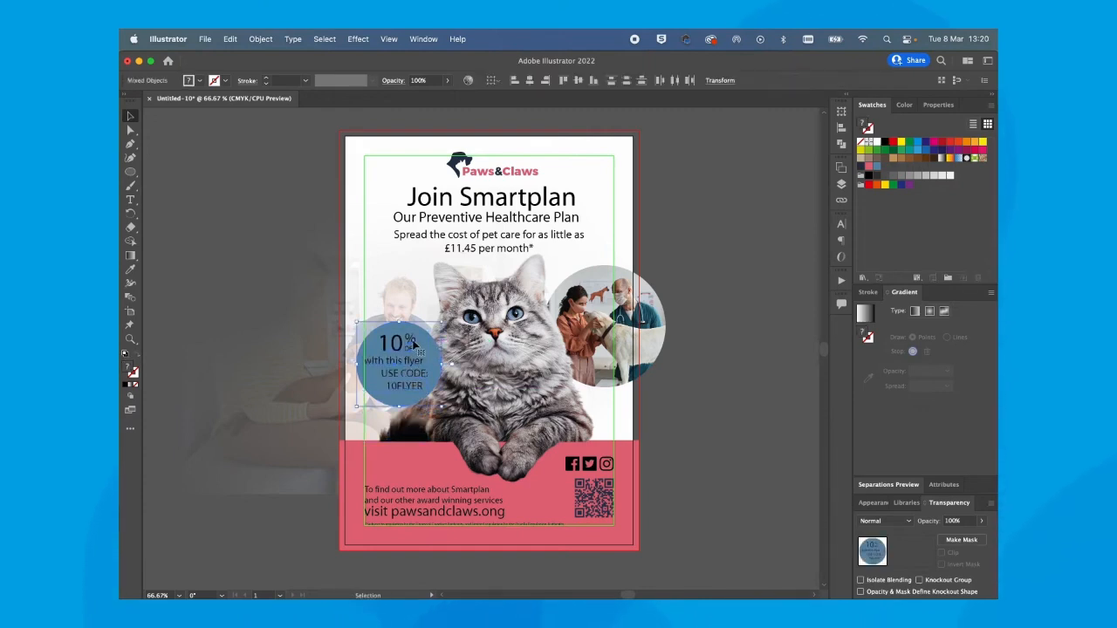
pyautogui.moveTo(413, 352); pyautogui.dragTo(417, 407)
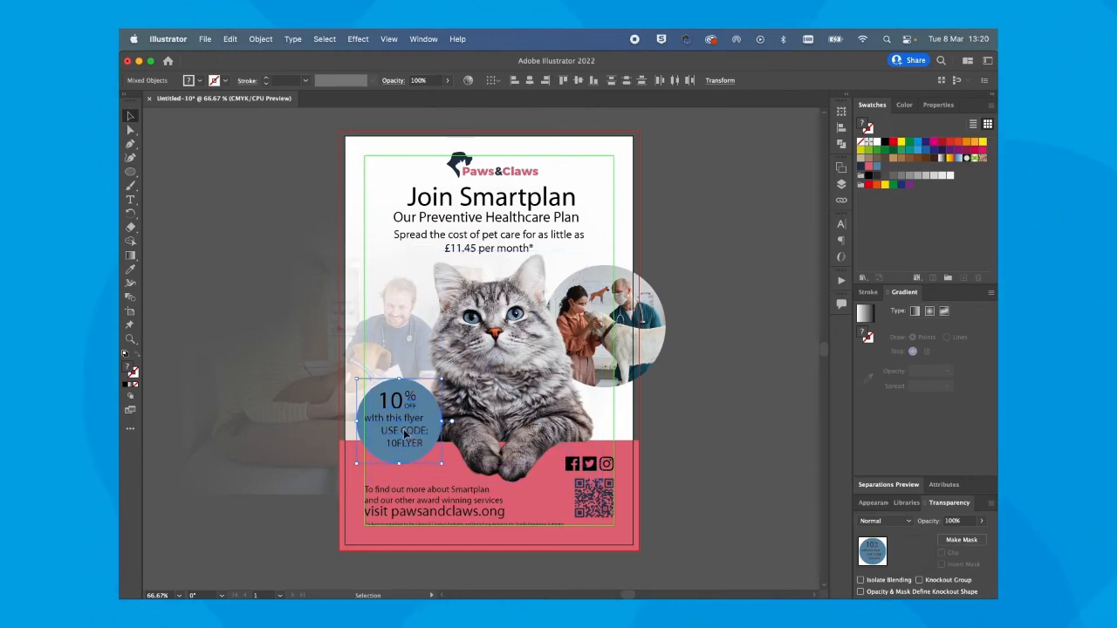
pyautogui.moveTo(404, 433); pyautogui.dragTo(406, 428)
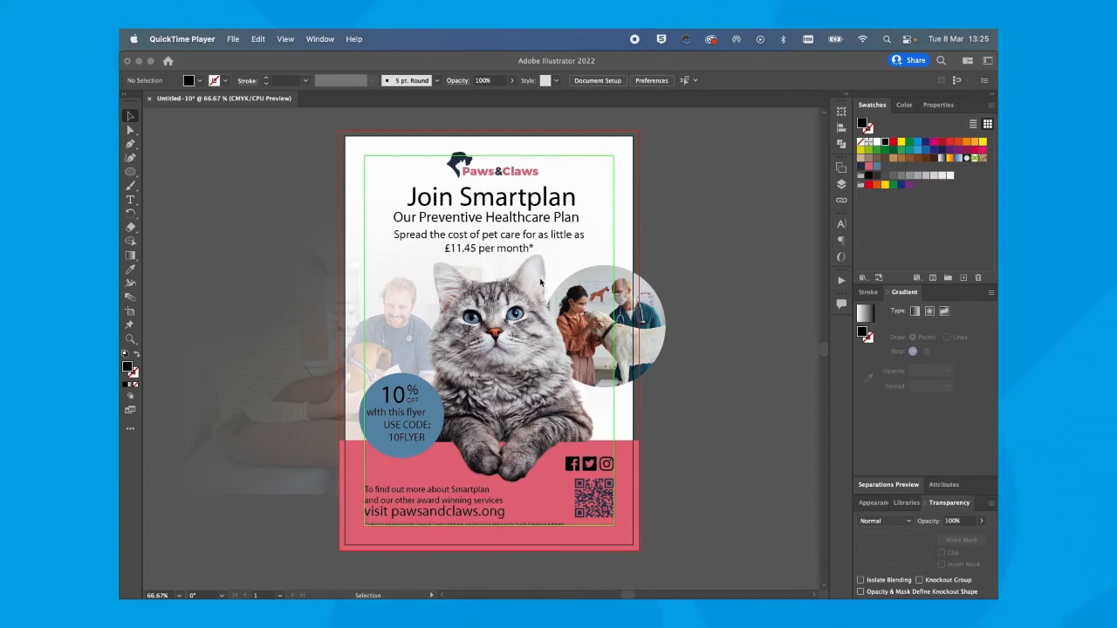
# - Set all the heading, offer, contact and small-print text on the flyer in Montserrat Regular
pyautogui.click(515, 207)
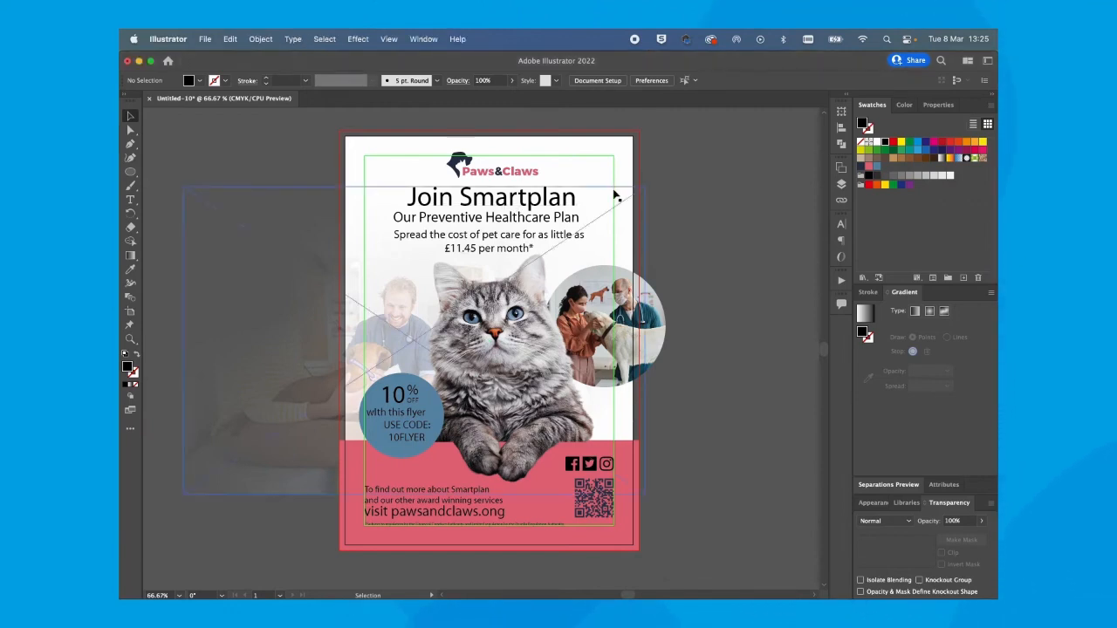
pyautogui.click(842, 227)
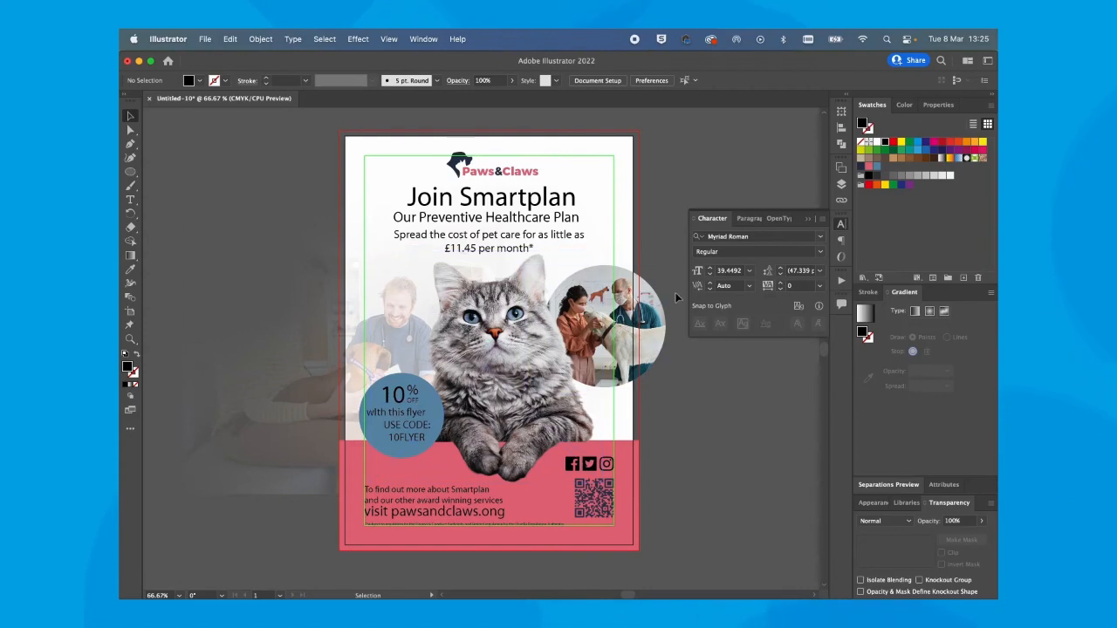
pyautogui.click(699, 236)
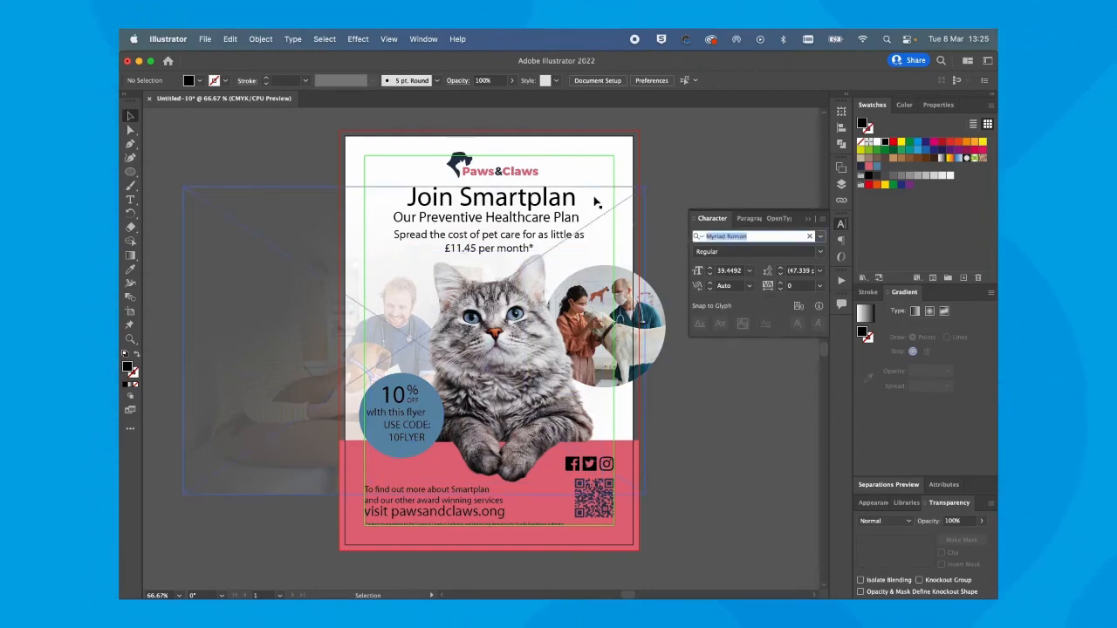
pyautogui.click(561, 202)
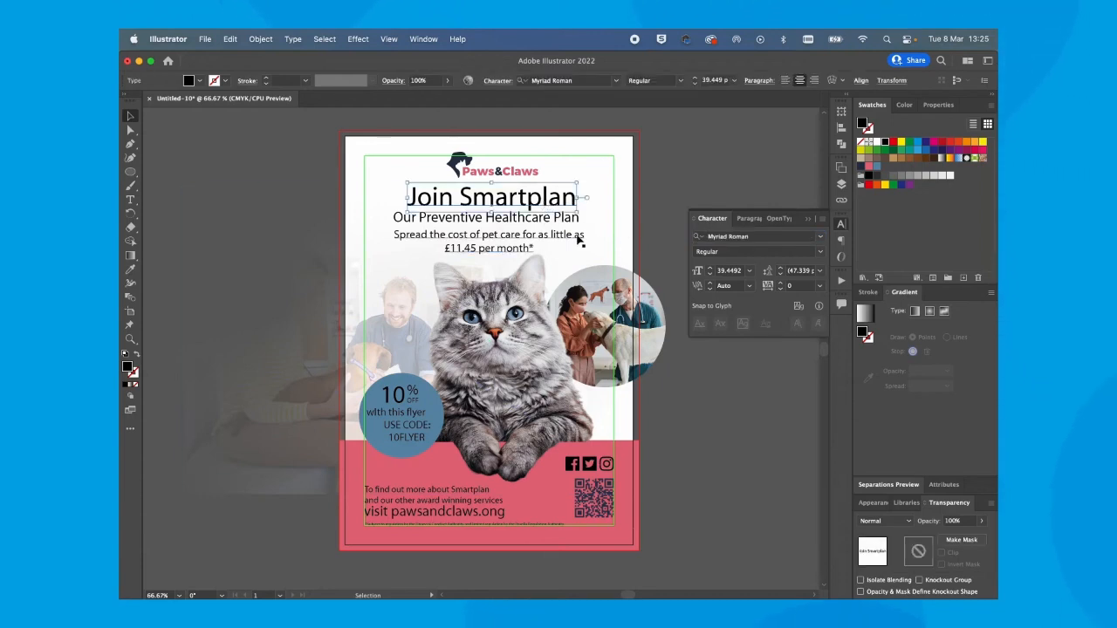
pyautogui.keyDown('shift'); pyautogui.click(533, 227); pyautogui.keyUp('shift')
pyautogui.keyDown('shift'); pyautogui.click(530, 237); pyautogui.keyUp('shift')
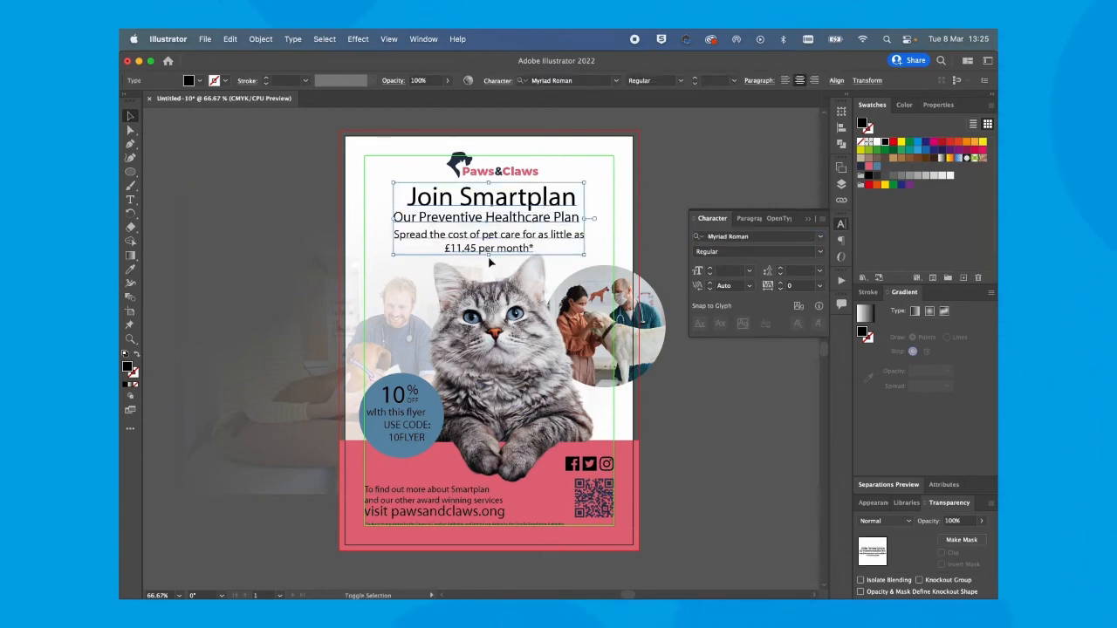
pyautogui.keyDown('shift'); pyautogui.click(400, 400); pyautogui.keyUp('shift')
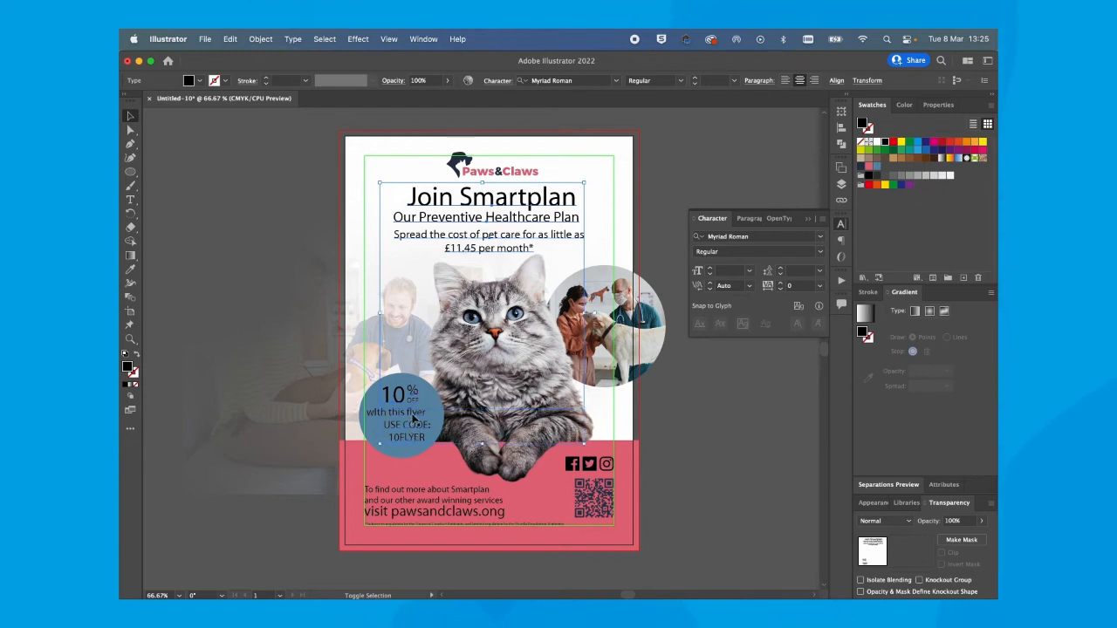
pyautogui.keyDown('shift'); pyautogui.click(415, 424); pyautogui.keyUp('shift')
pyautogui.keyDown('shift'); pyautogui.click(446, 511); pyautogui.keyUp('shift')
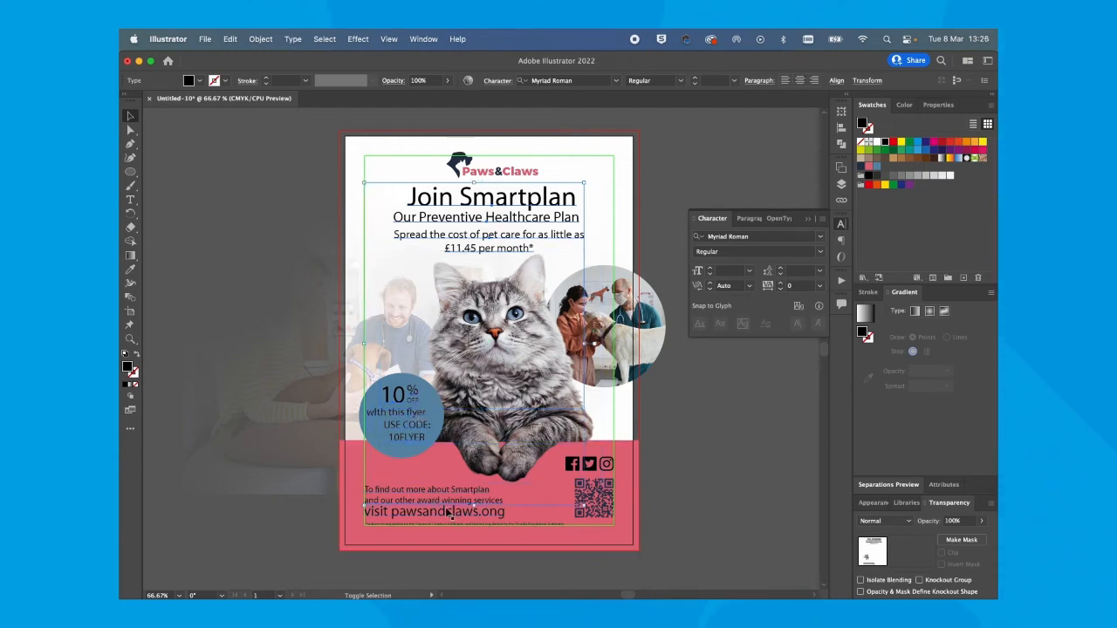
pyautogui.keyDown('shift'); pyautogui.click(476, 515); pyautogui.keyUp('shift')
pyautogui.keyDown('shift'); pyautogui.click(521, 525); pyautogui.keyUp('shift')
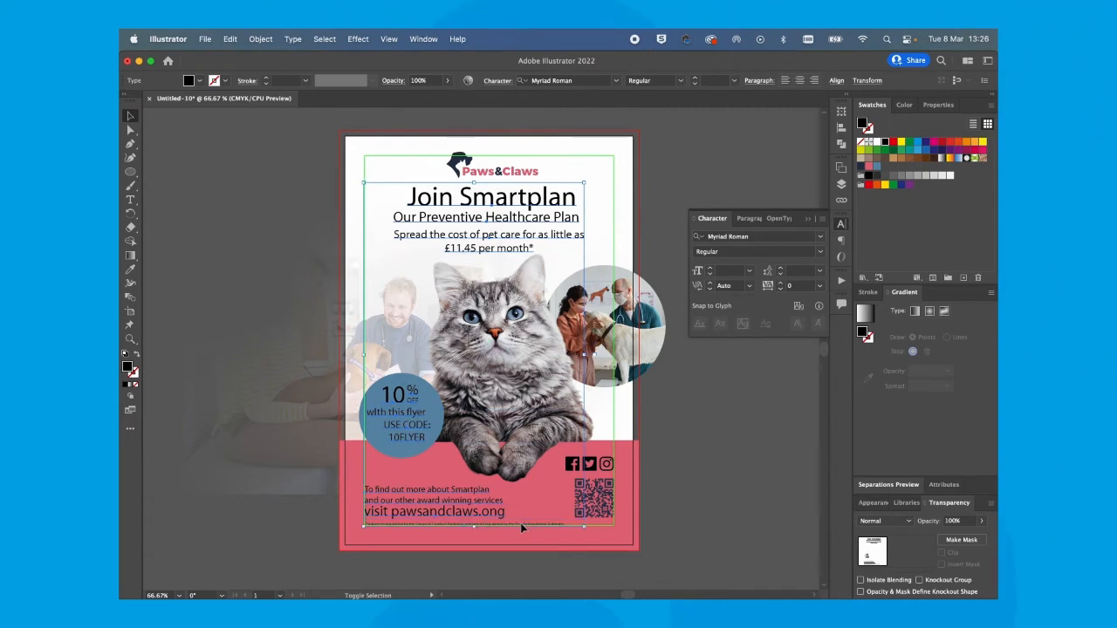
pyautogui.click(705, 238)
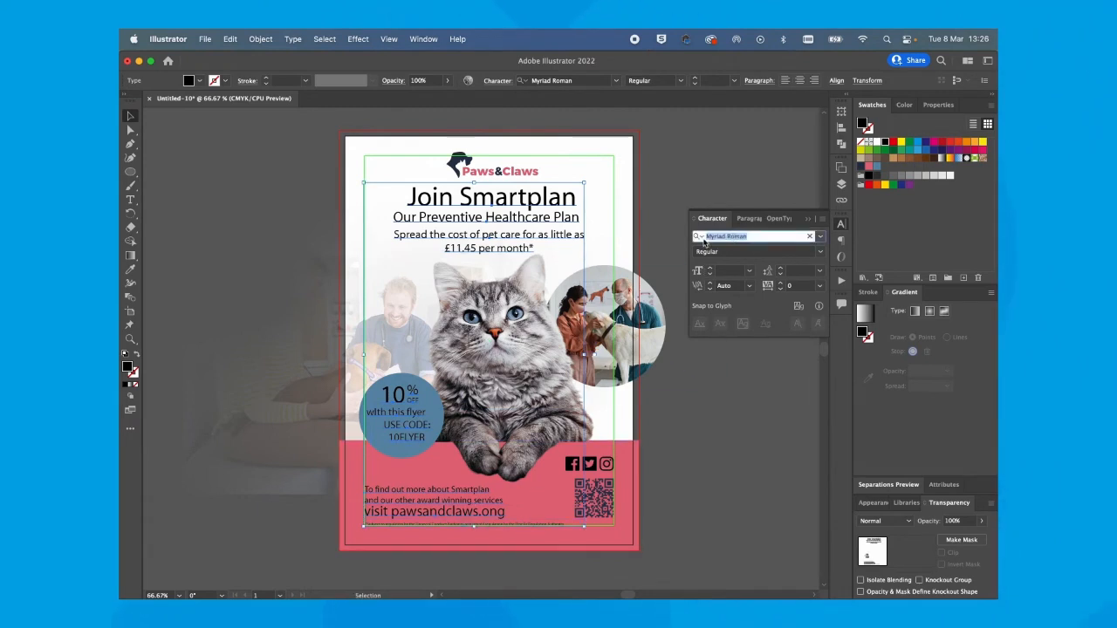
pyautogui.write('mo')
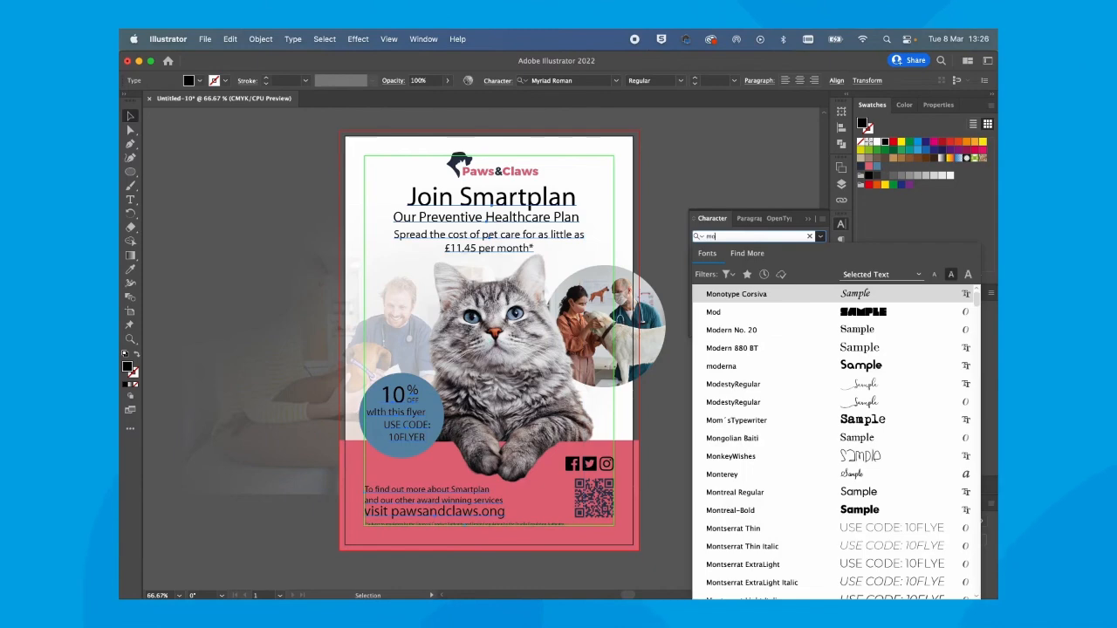
pyautogui.write('ntser')
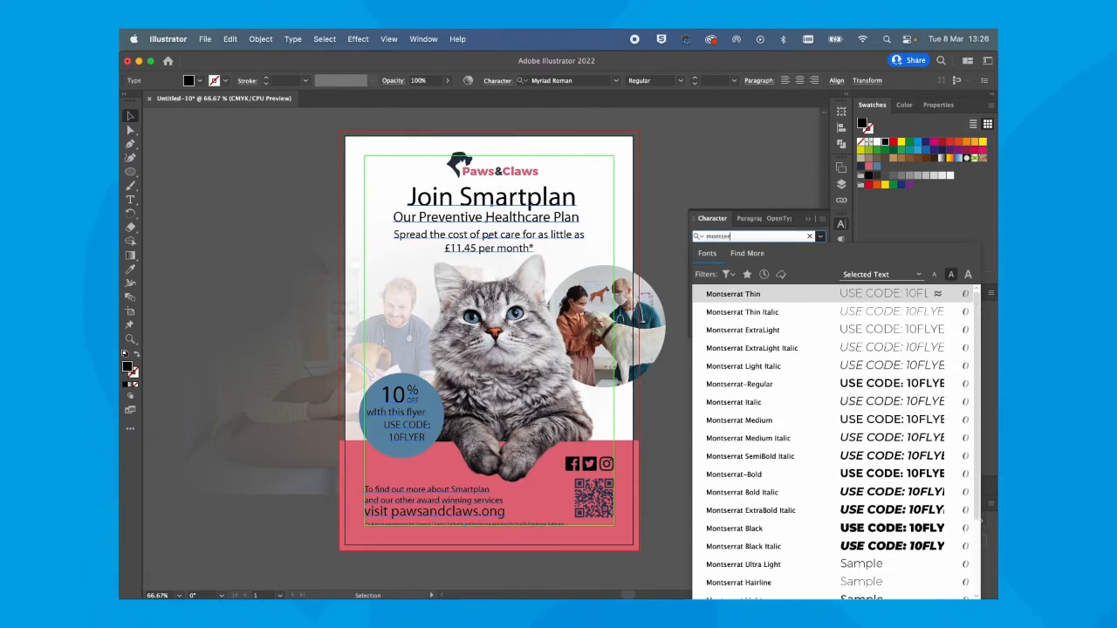
pyautogui.click(764, 385)
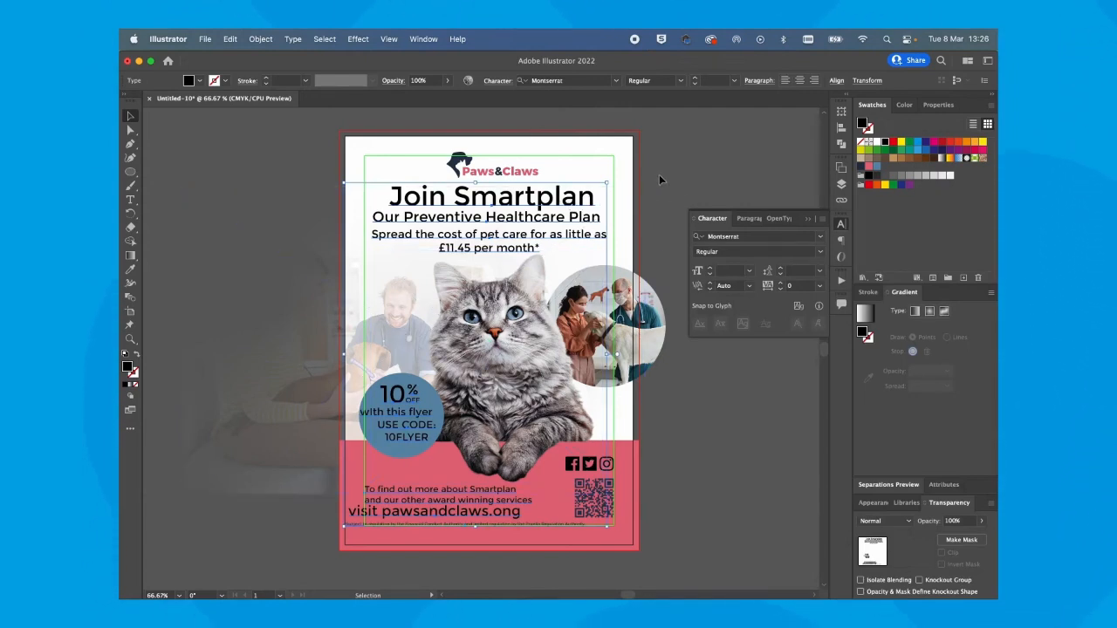
# - Set the "Join Smartplan" heading in the Black font style and fill it with the dark navy swatch
pyautogui.click(562, 201)
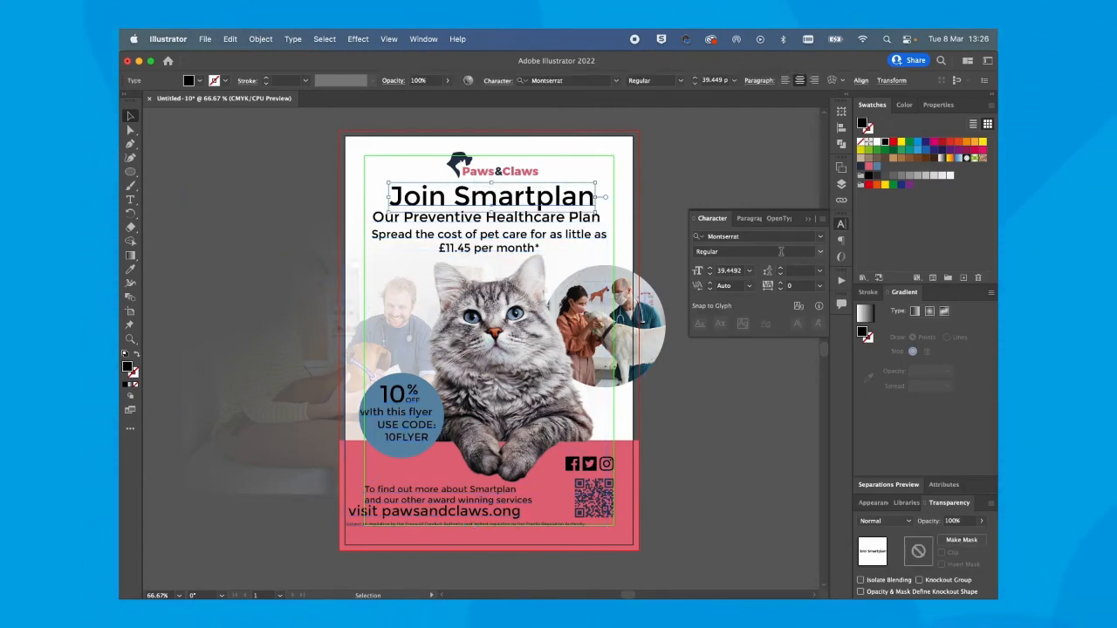
pyautogui.click(821, 253)
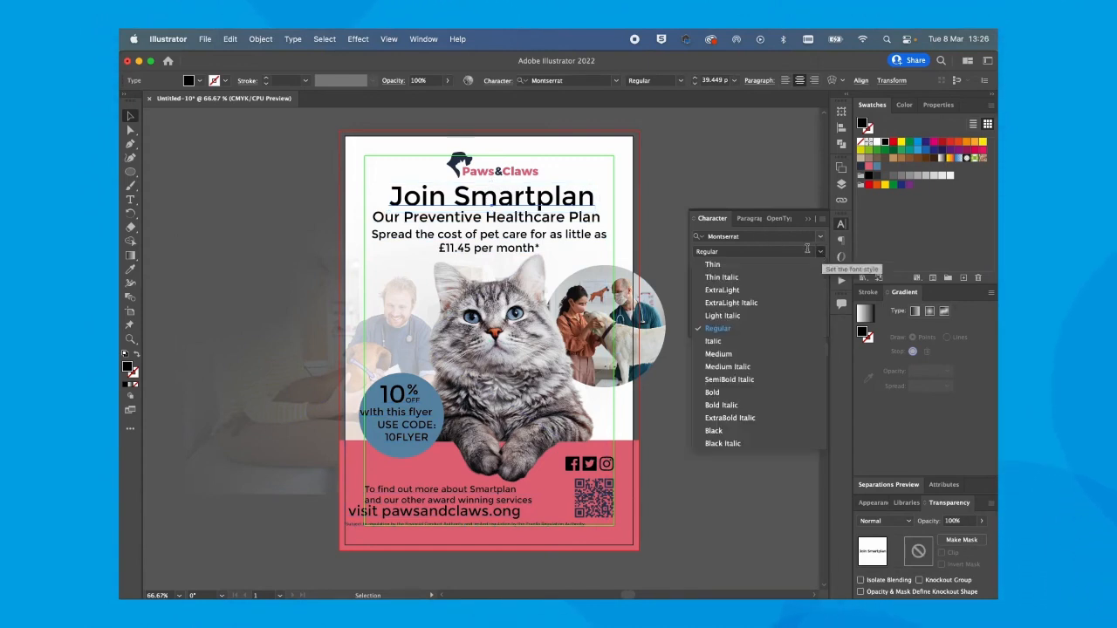
pyautogui.click(739, 432)
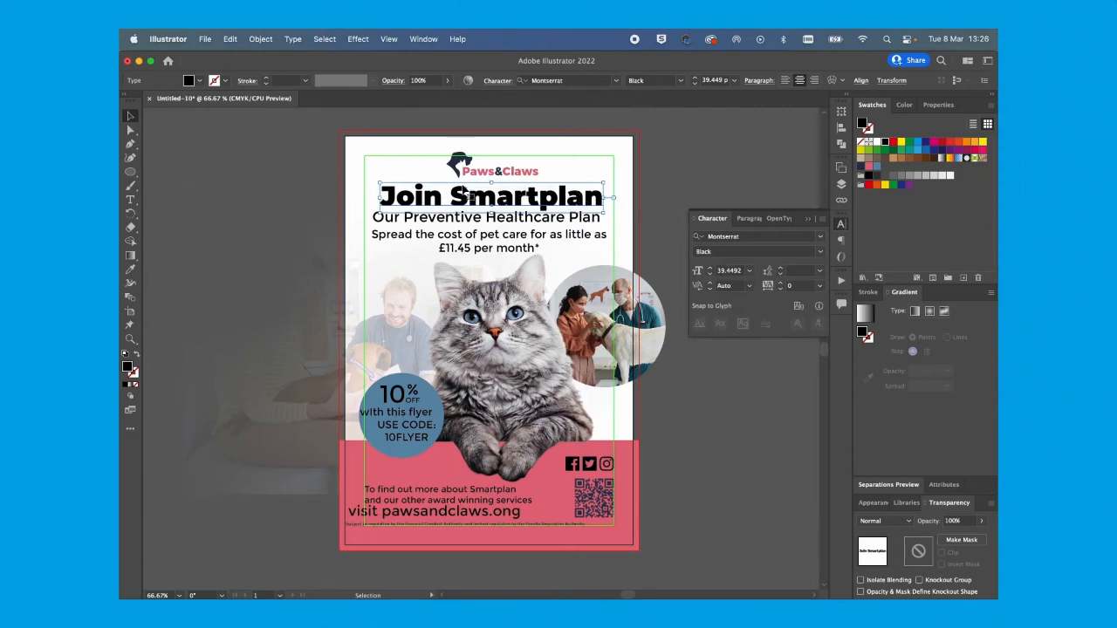
pyautogui.click(861, 171)
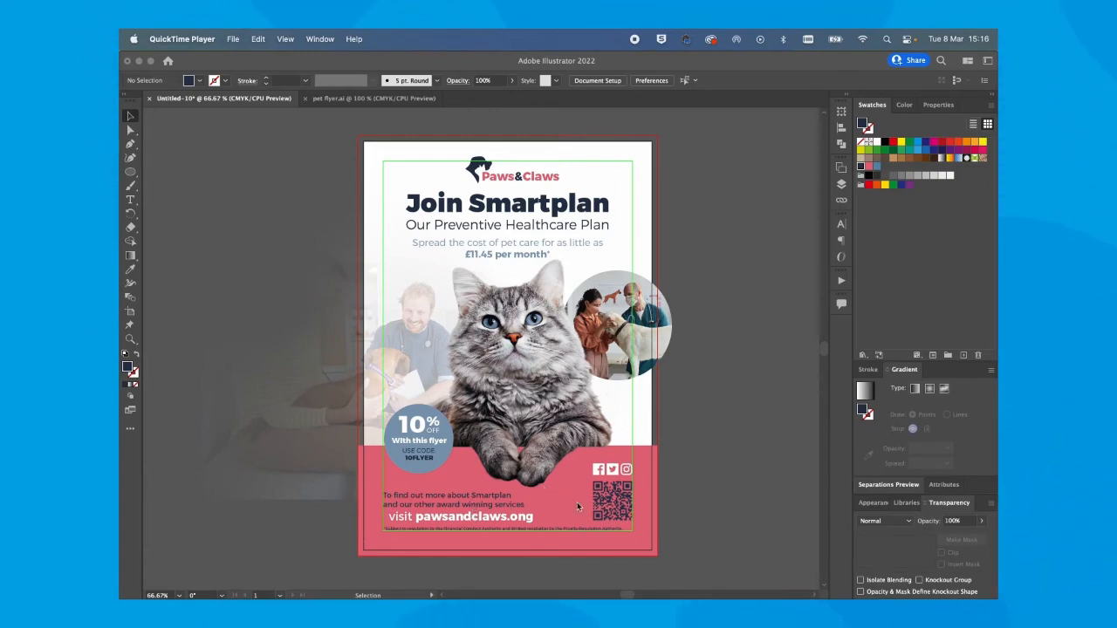
# - Left-align the "To find out more" text, the website line and the small print with each other, aligning to the selection
pyautogui.click(692, 474)
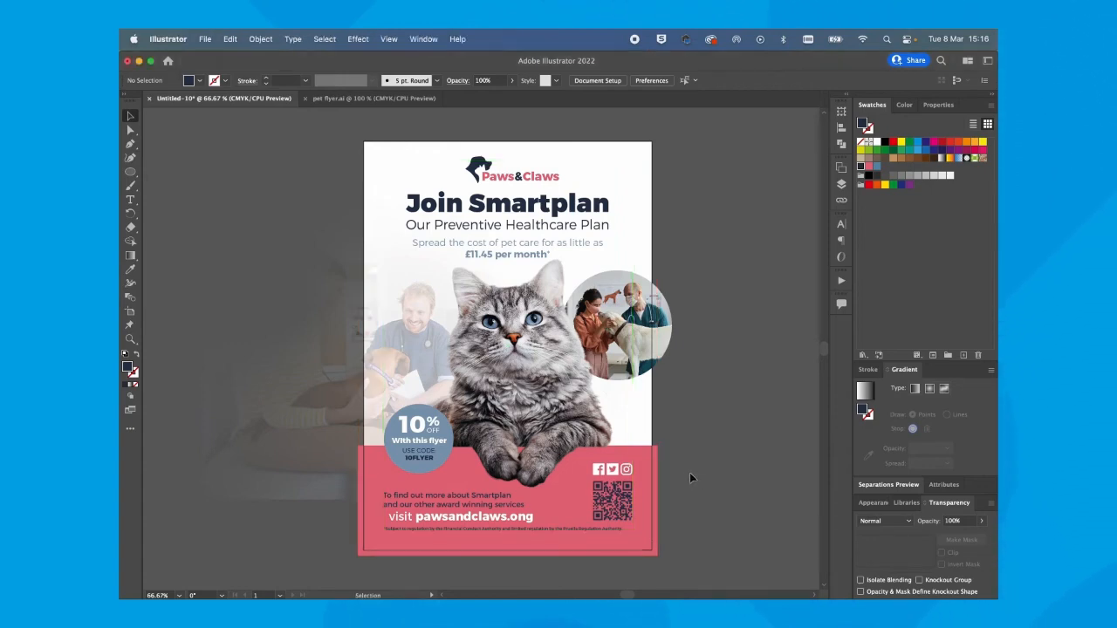
pyautogui.hscroll(2, 633, 411)
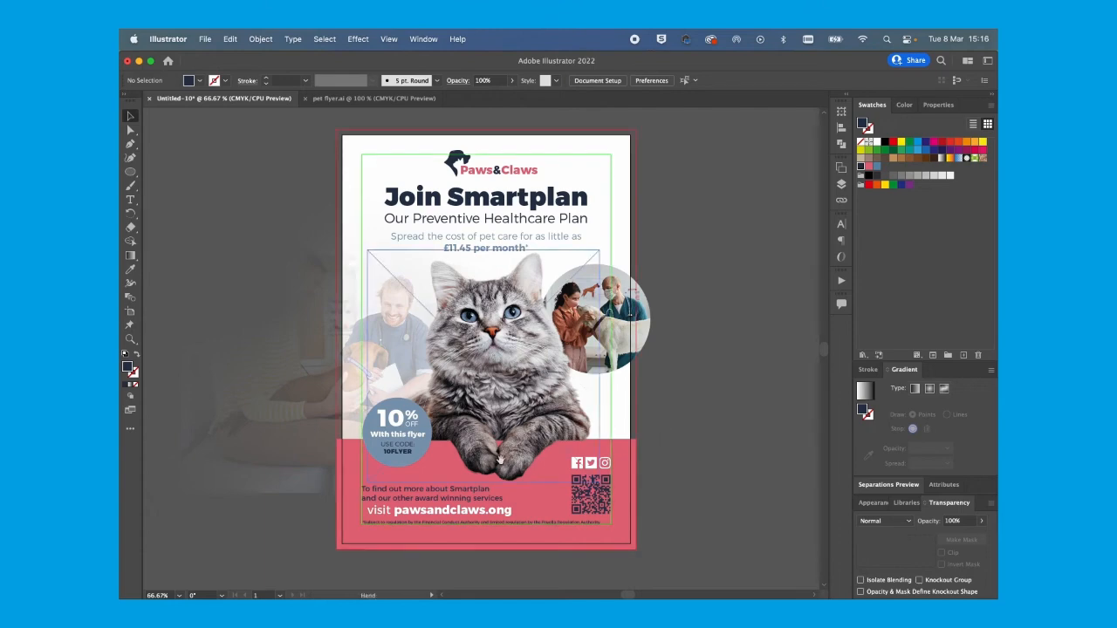
pyautogui.scroll(-5, 497, 471)
pyautogui.hscroll(-3, 498, 471)
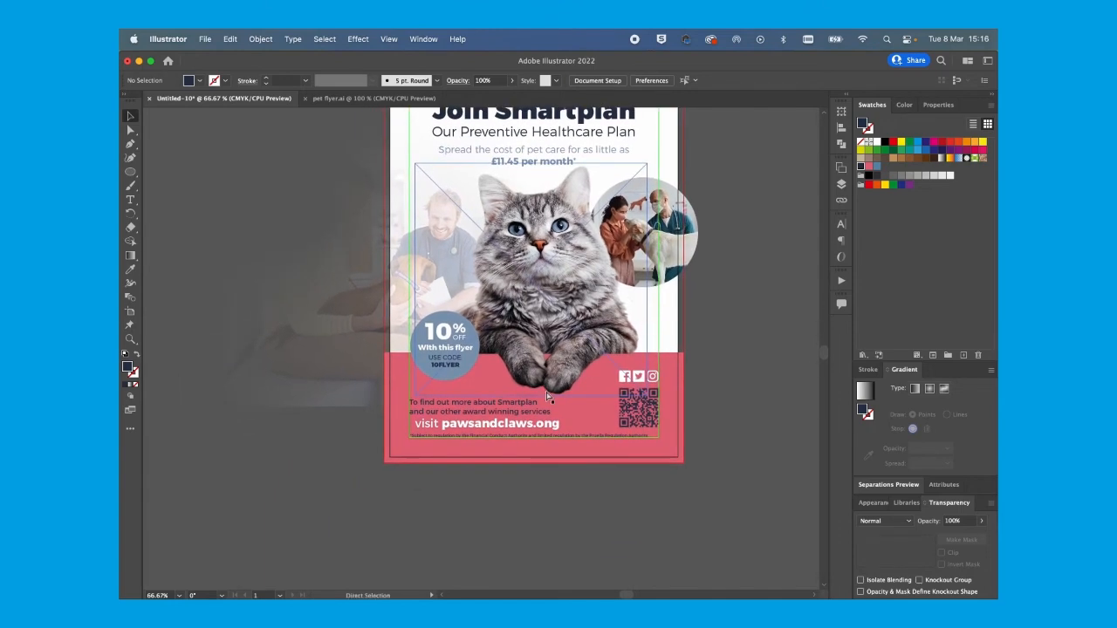
pyautogui.press('super+equal')
pyautogui.press('super+equal')
pyautogui.press('super+equal')
pyautogui.press('super+equal')
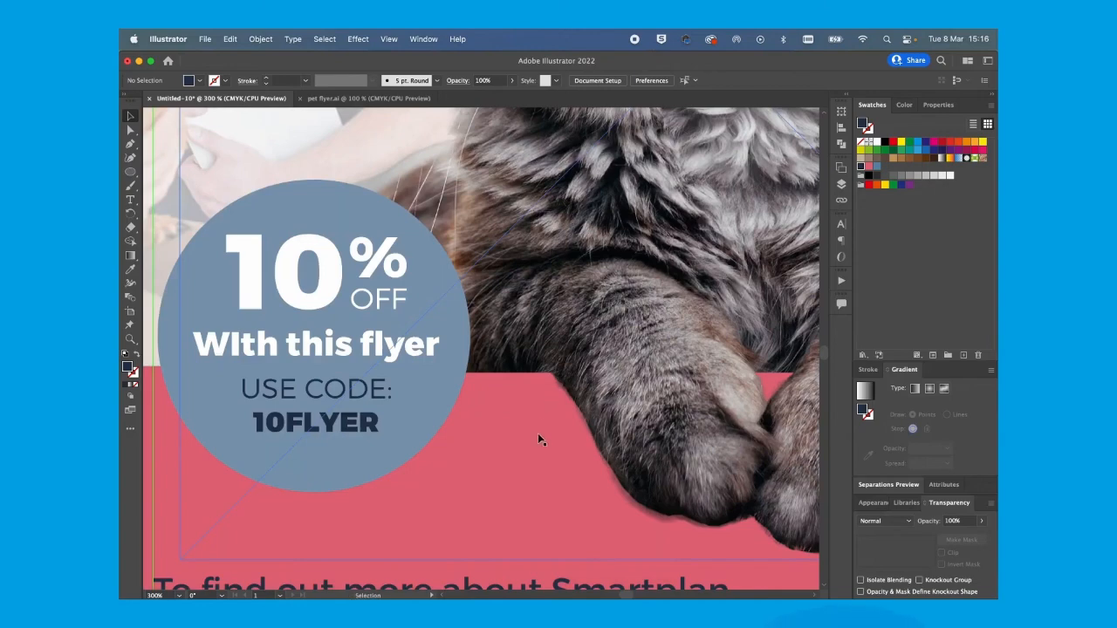
pyautogui.scroll(-5, 501, 482)
pyautogui.hscroll(-2, 501, 481)
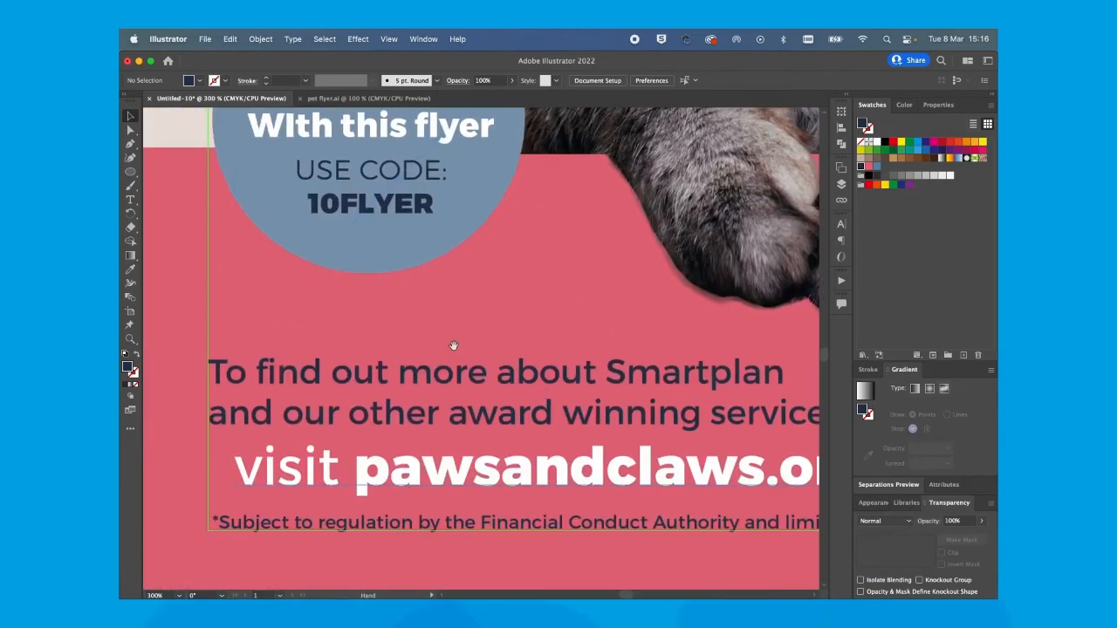
pyautogui.scroll(-5, 454, 332)
pyautogui.hscroll(-2, 454, 332)
pyautogui.moveTo(364, 228); pyautogui.dragTo(441, 201)
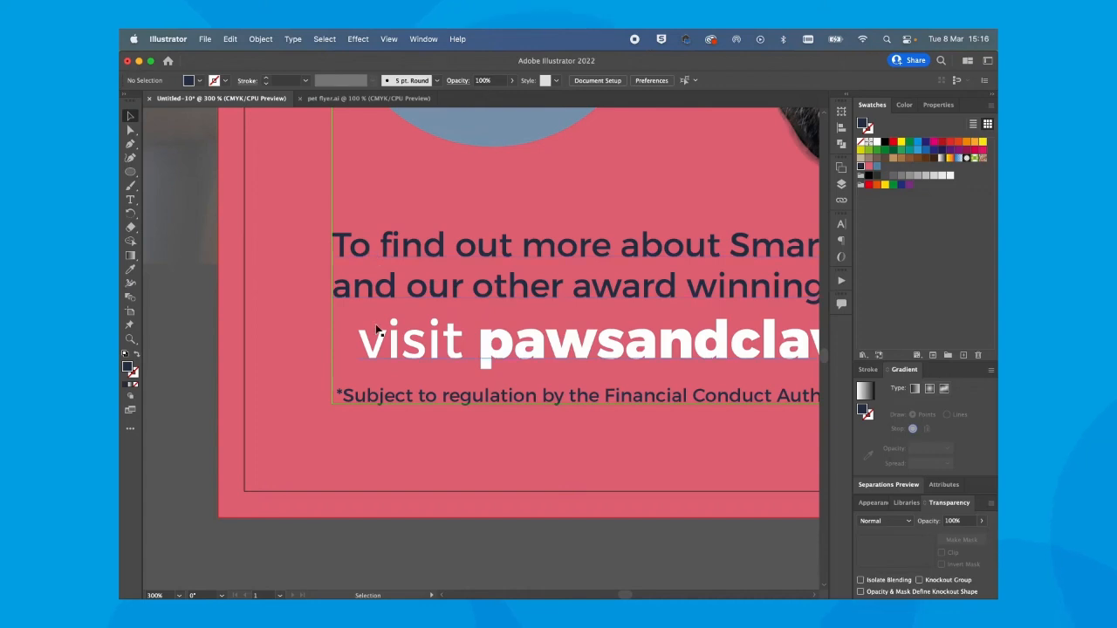
pyautogui.click(414, 365)
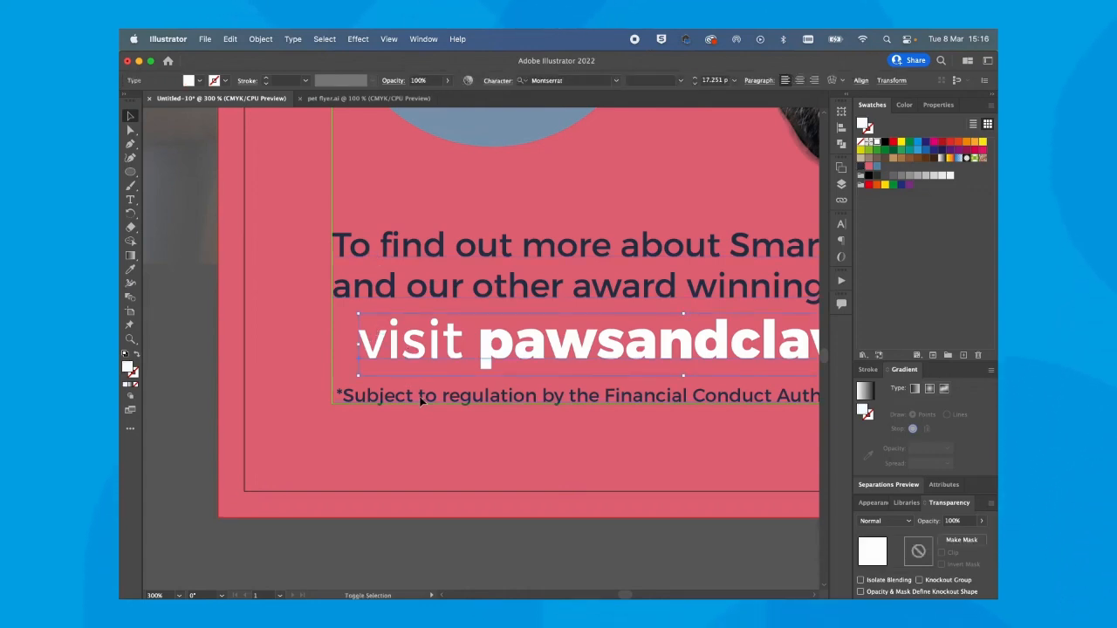
pyautogui.click(418, 288)
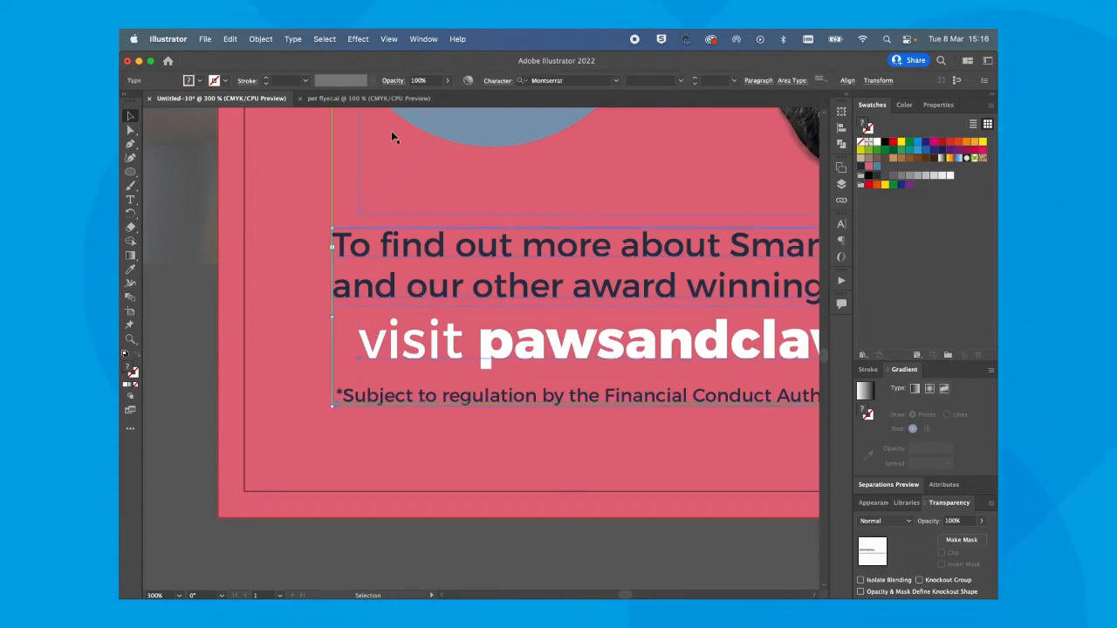
pyautogui.click(841, 129)
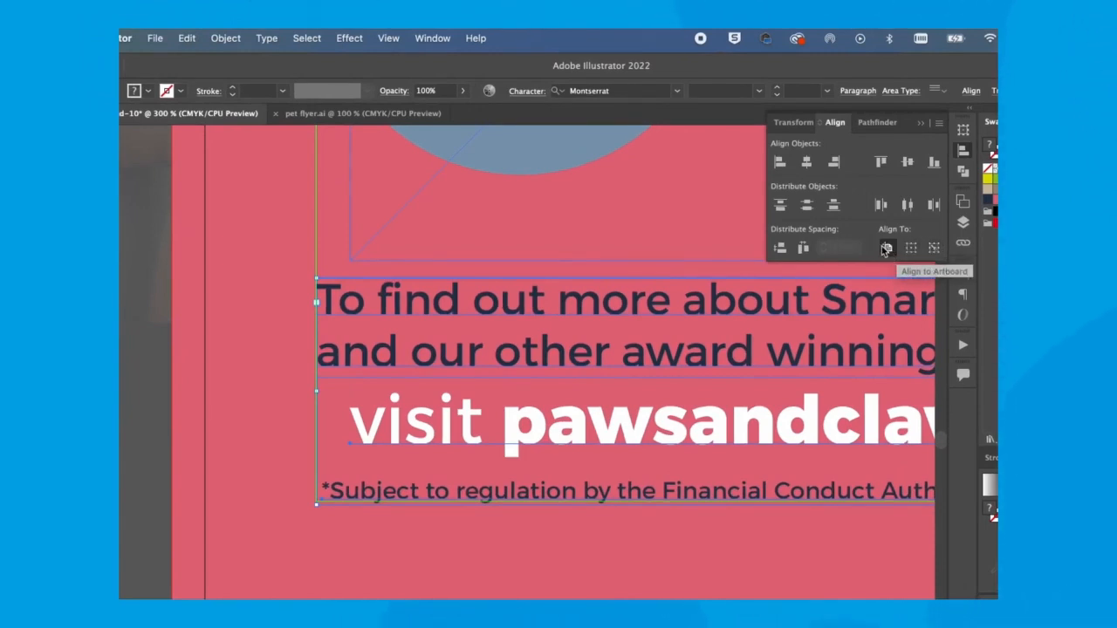
pyautogui.click(887, 249)
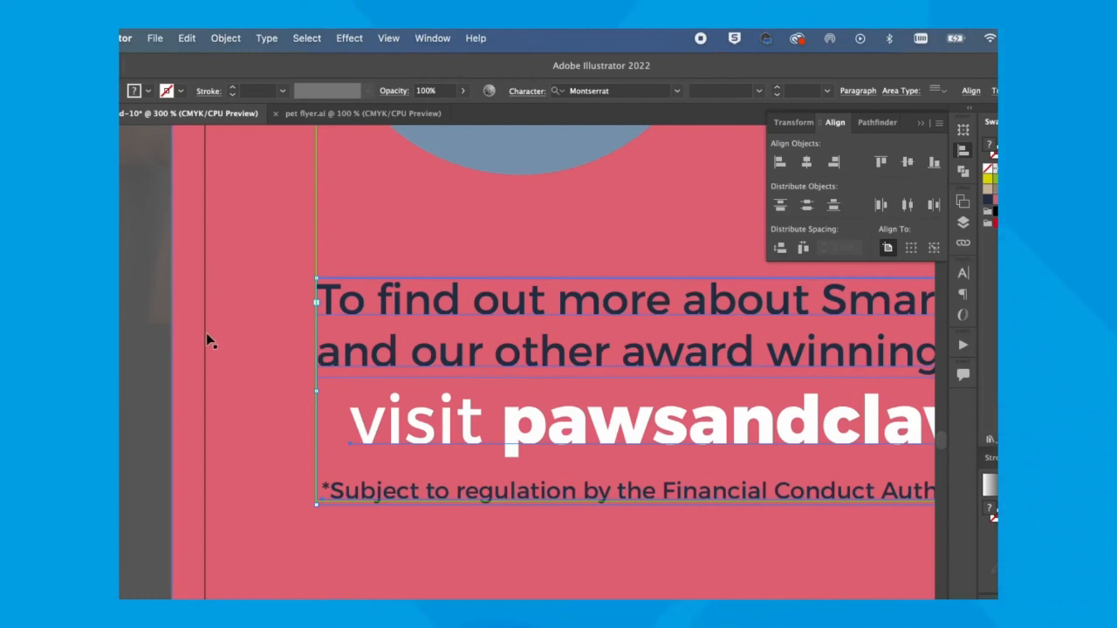
pyautogui.click(911, 249)
pyautogui.keyDown('shift'); pyautogui.click(716, 256); pyautogui.keyUp('shift')
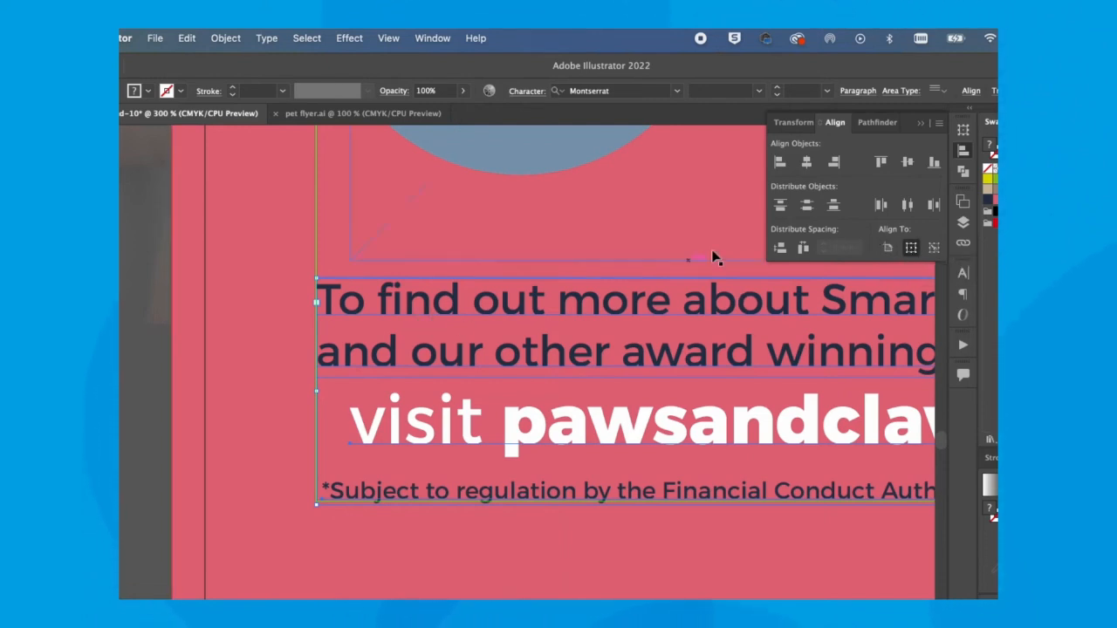
pyautogui.click(779, 166)
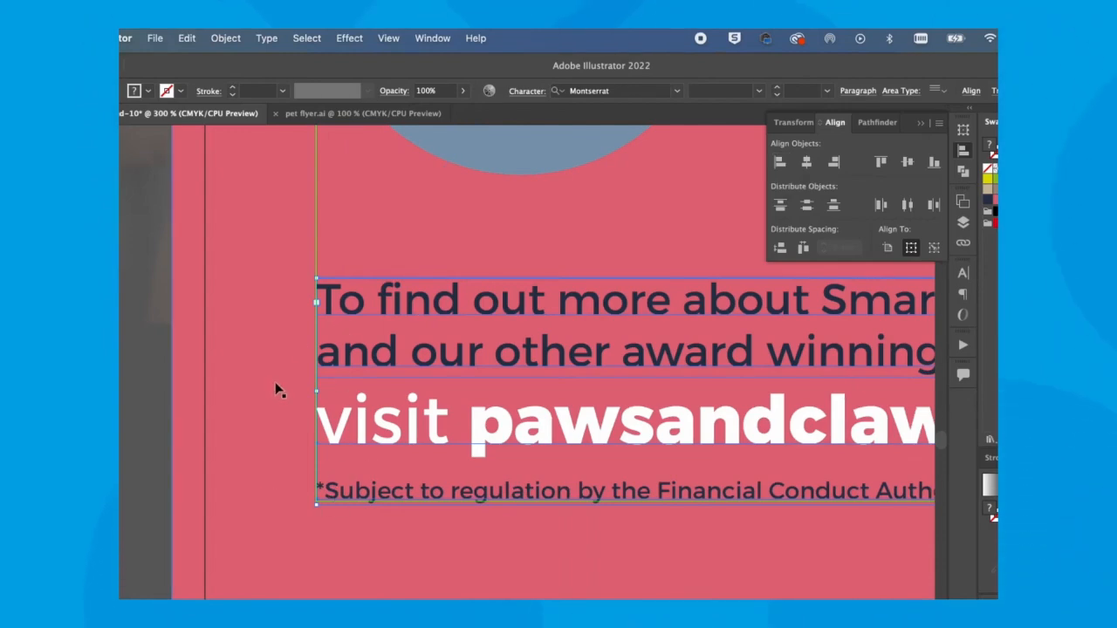
pyautogui.press('super+1')
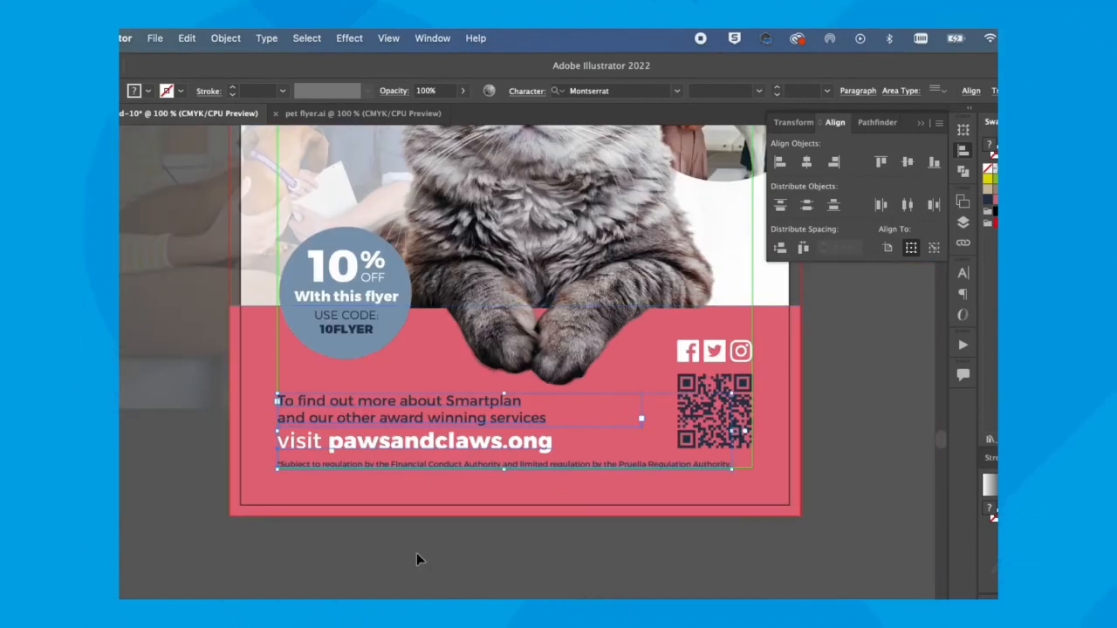
pyautogui.click(416, 559)
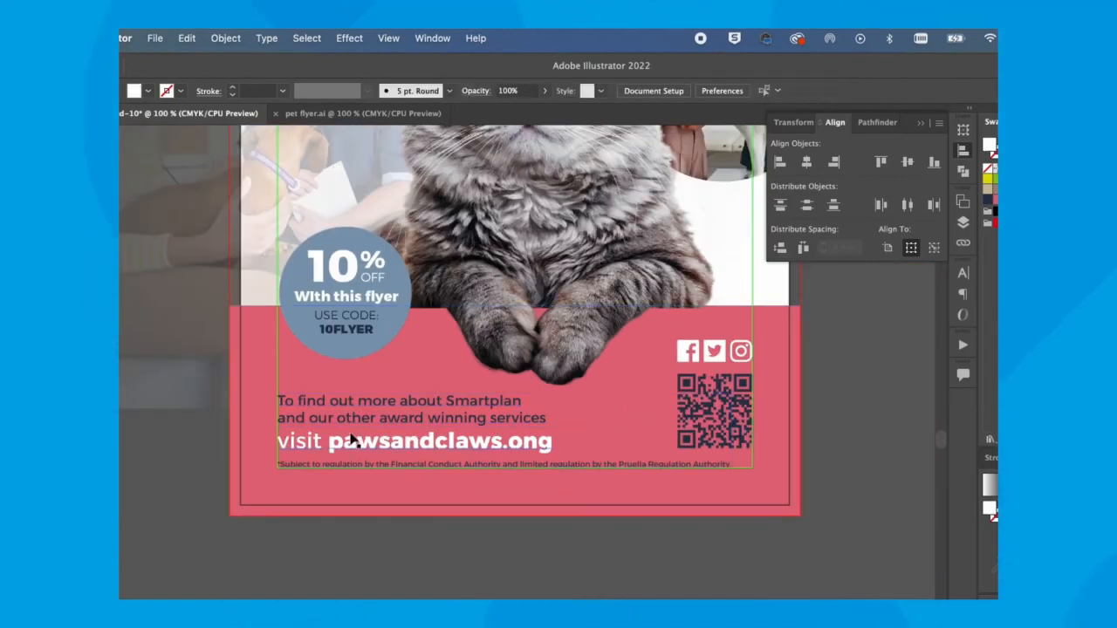
# - Ungroup the 10% OFF offer text from its blue circle
pyautogui.click(354, 278)
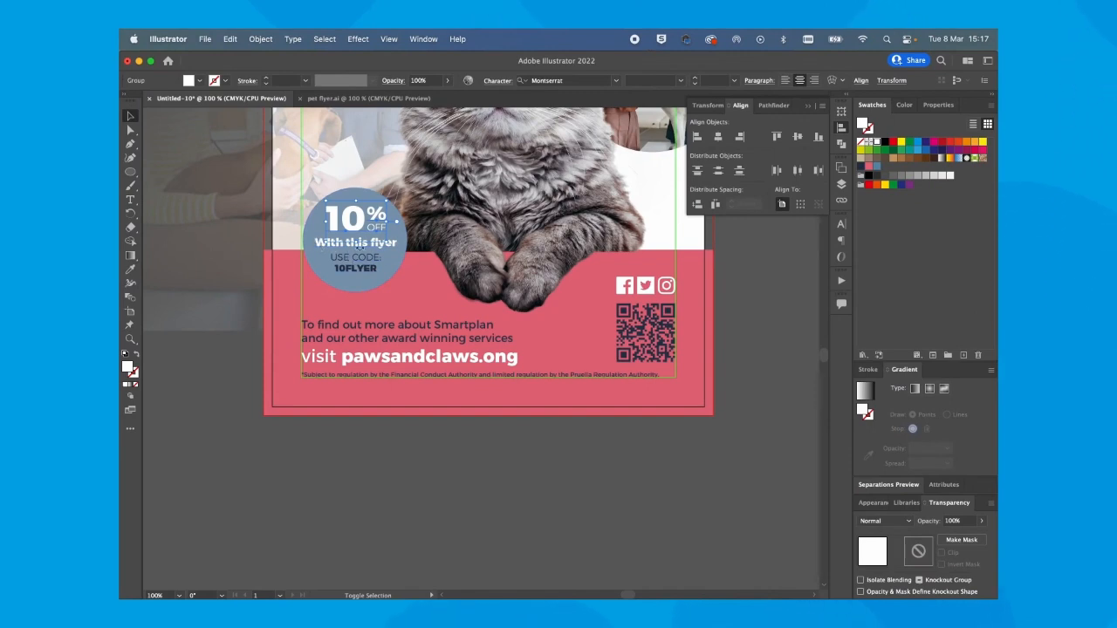
pyautogui.click(360, 260)
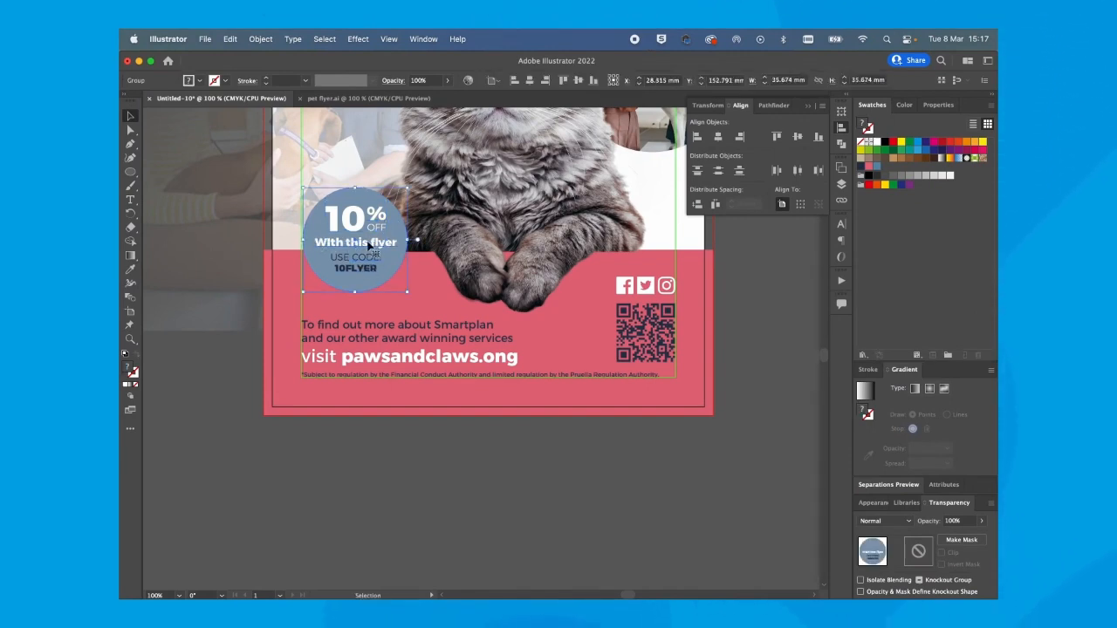
pyautogui.press('shift+super+g')
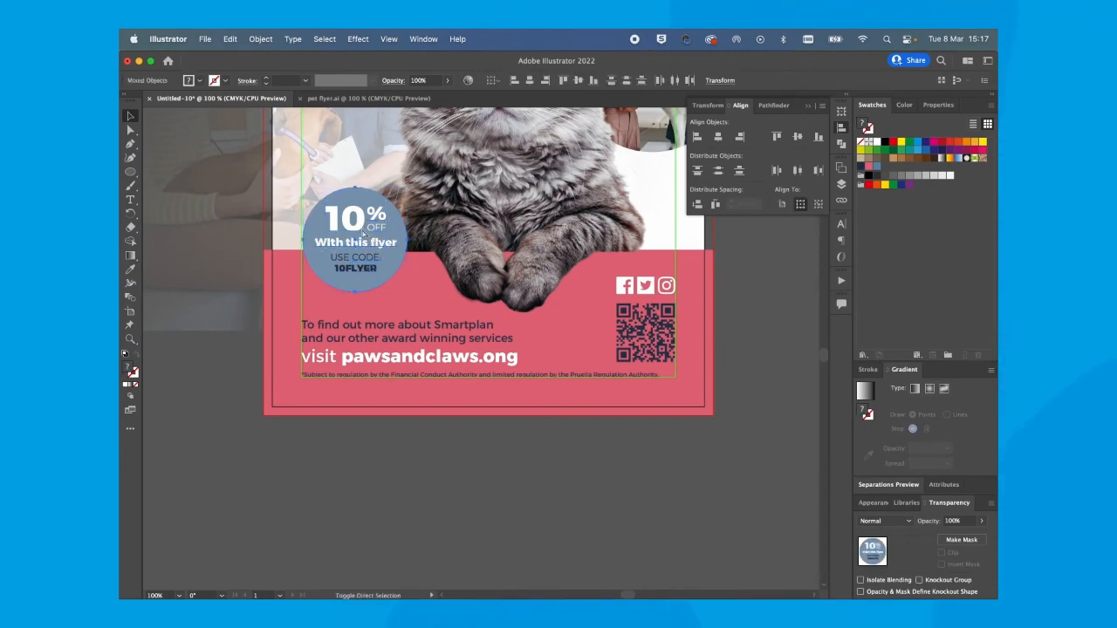
pyautogui.click(200, 219)
# - Move all parts of the 10% OFF offer text slightly down together within the blue circle
pyautogui.click(356, 229)
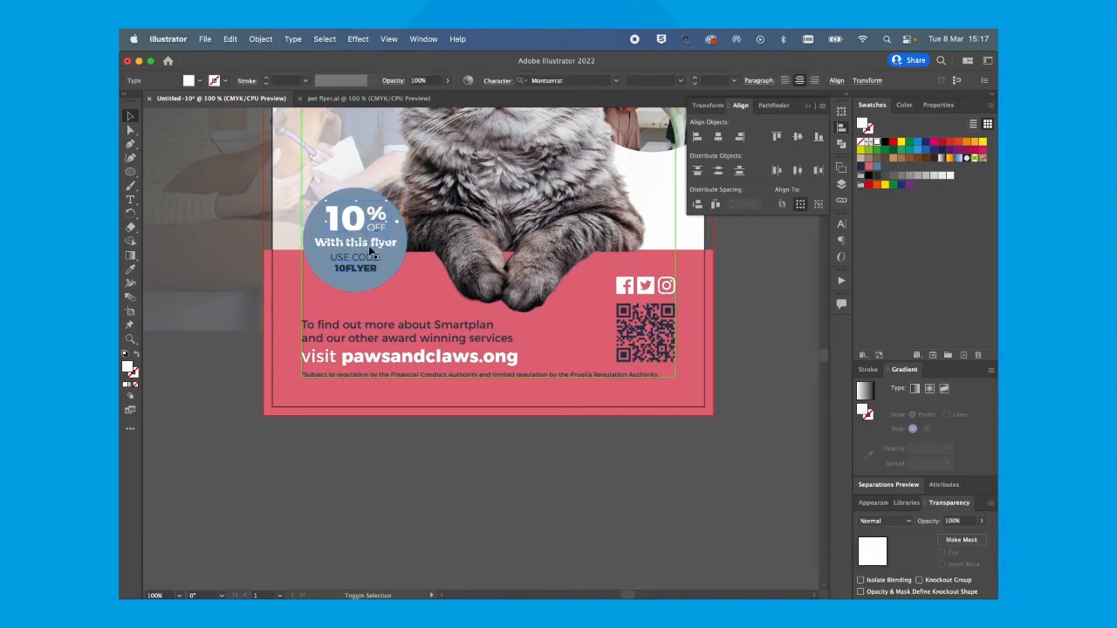
pyautogui.keyDown('shift'); pyautogui.click(366, 269); pyautogui.keyUp('shift')
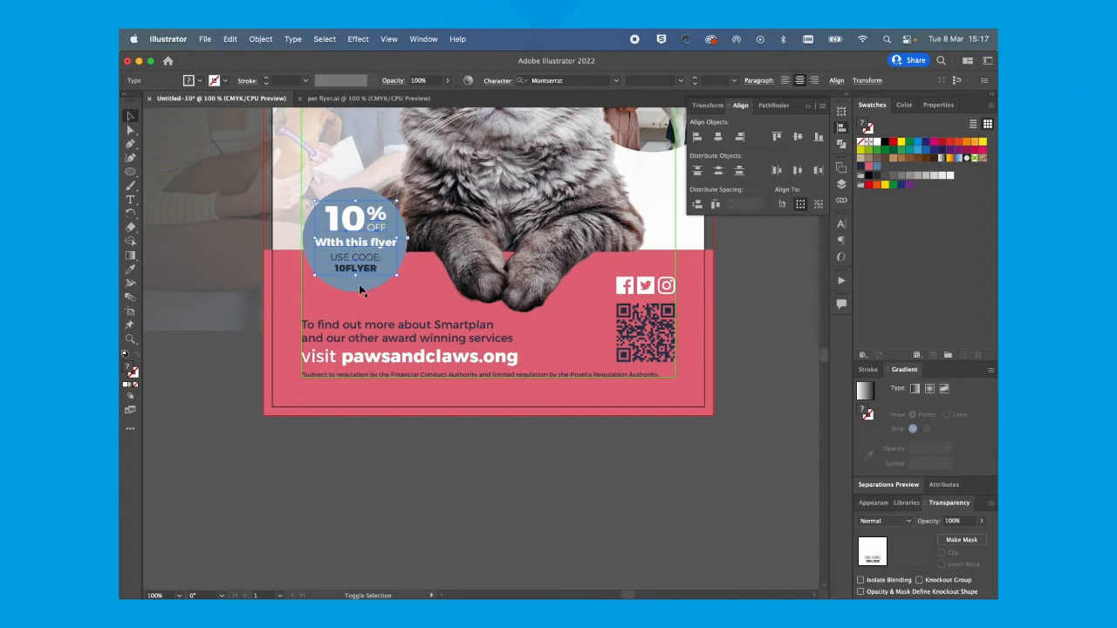
pyautogui.moveTo(367, 256); pyautogui.dragTo(366, 260)
pyautogui.press('a')
pyautogui.press('v')
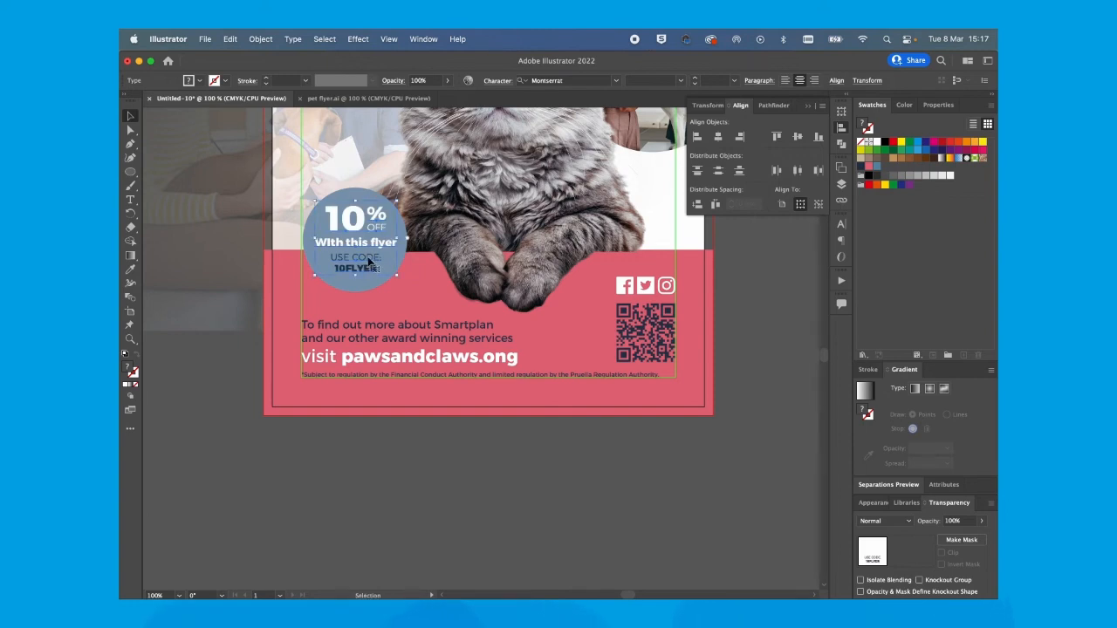
pyautogui.moveTo(372, 247); pyautogui.dragTo(373, 244)
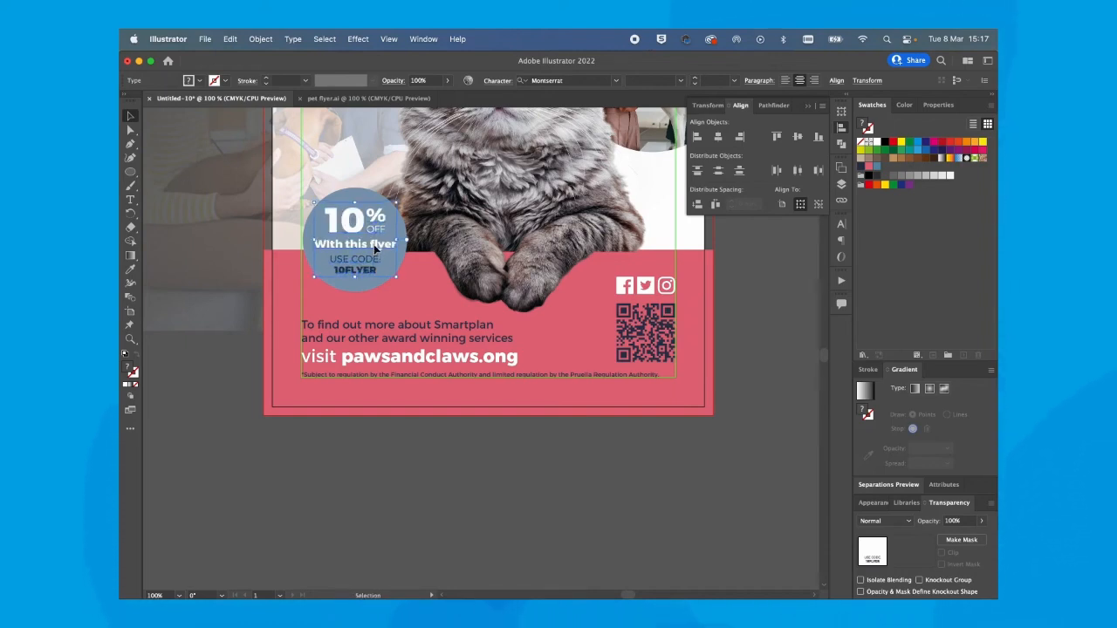
pyautogui.click(746, 284)
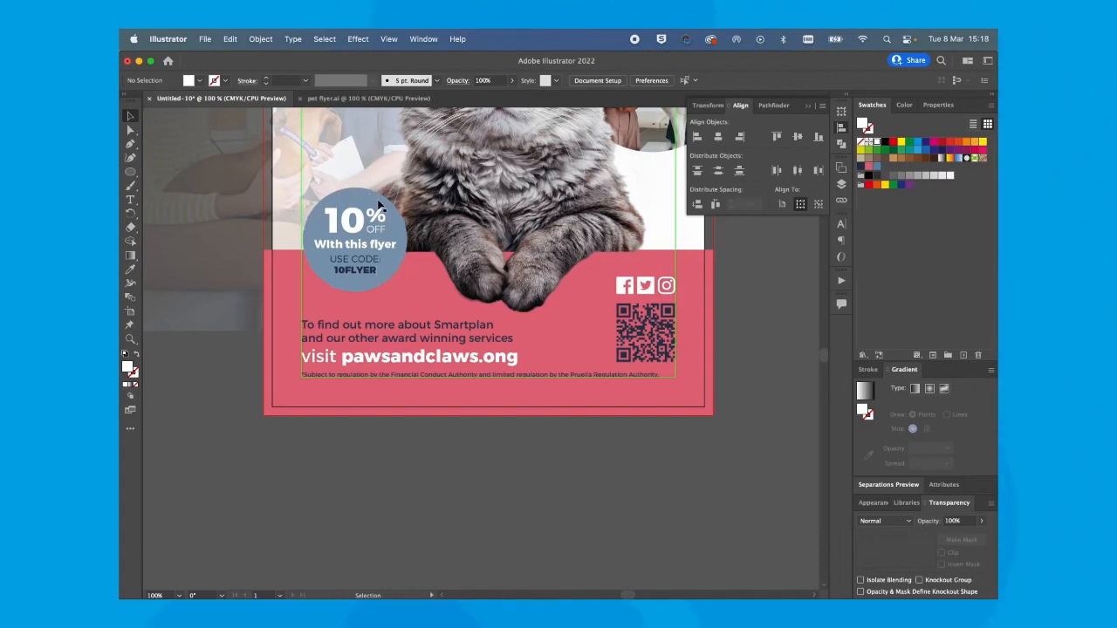
# - Add a drop shadow to the blue offer circle with 0 mm blur and X and Y offsets of 2 mm
pyautogui.press('super+minus')
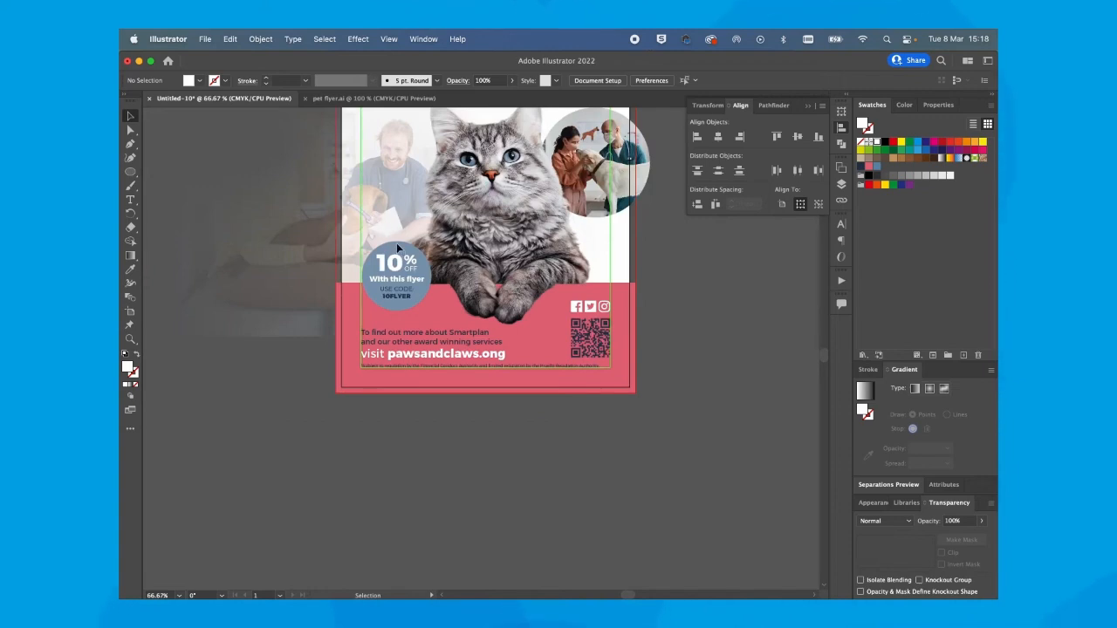
pyautogui.click(396, 244)
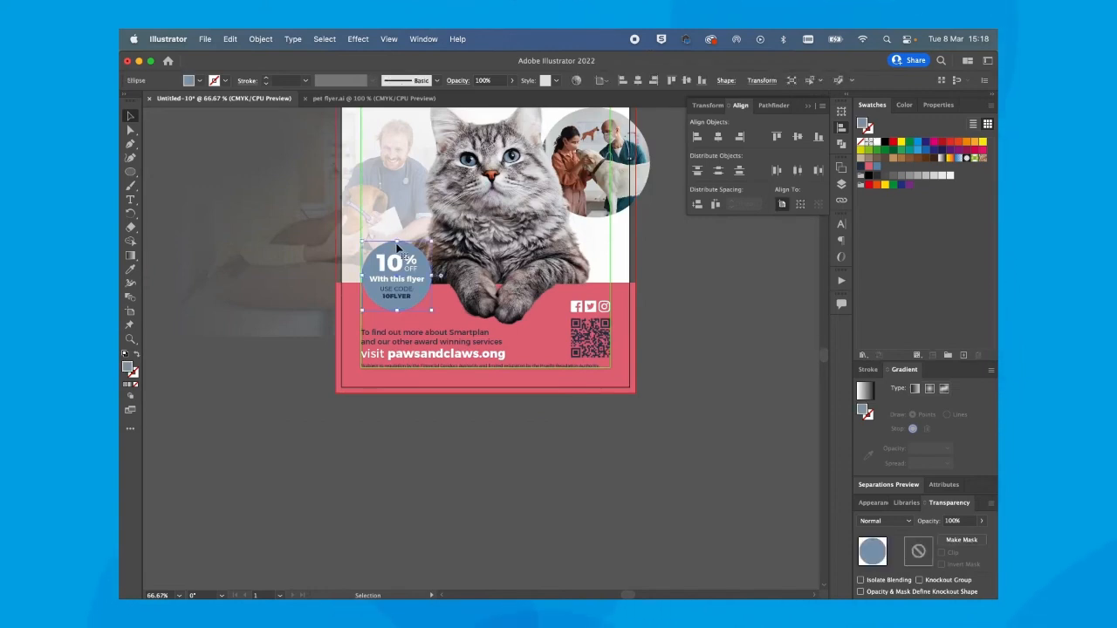
pyautogui.click(357, 39)
pyautogui.moveTo(379, 229)
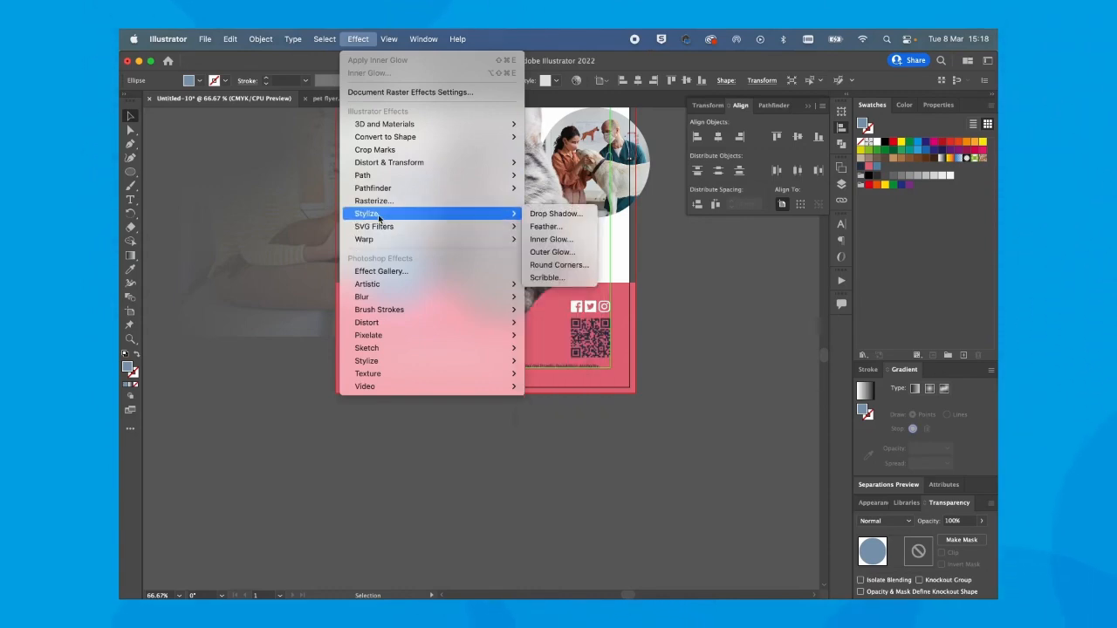
pyautogui.click(563, 215)
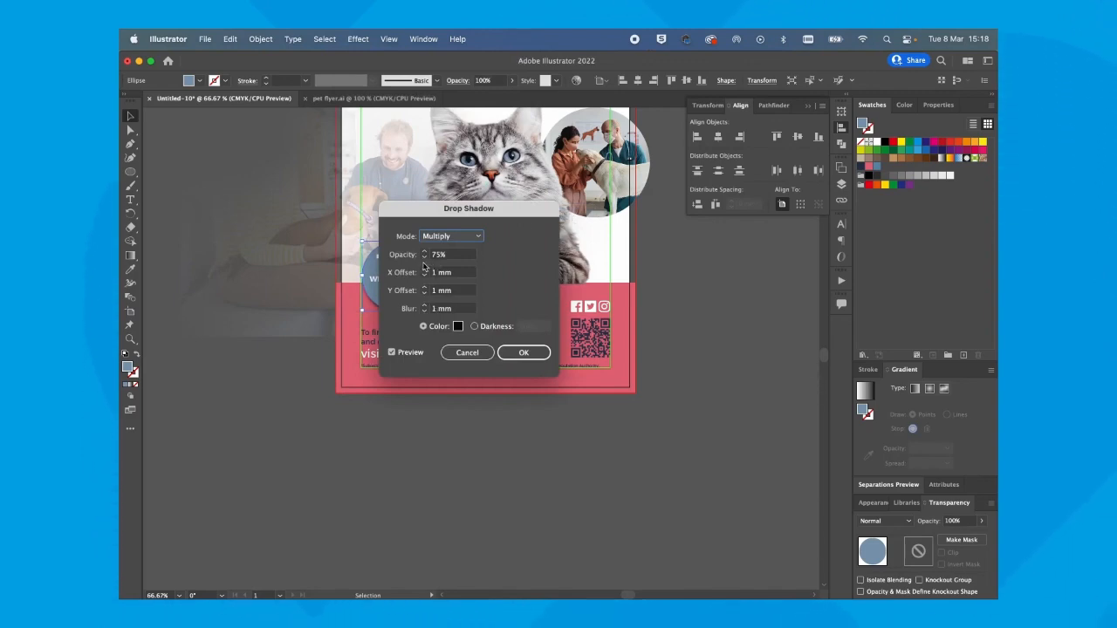
pyautogui.moveTo(421, 214); pyautogui.dragTo(553, 258)
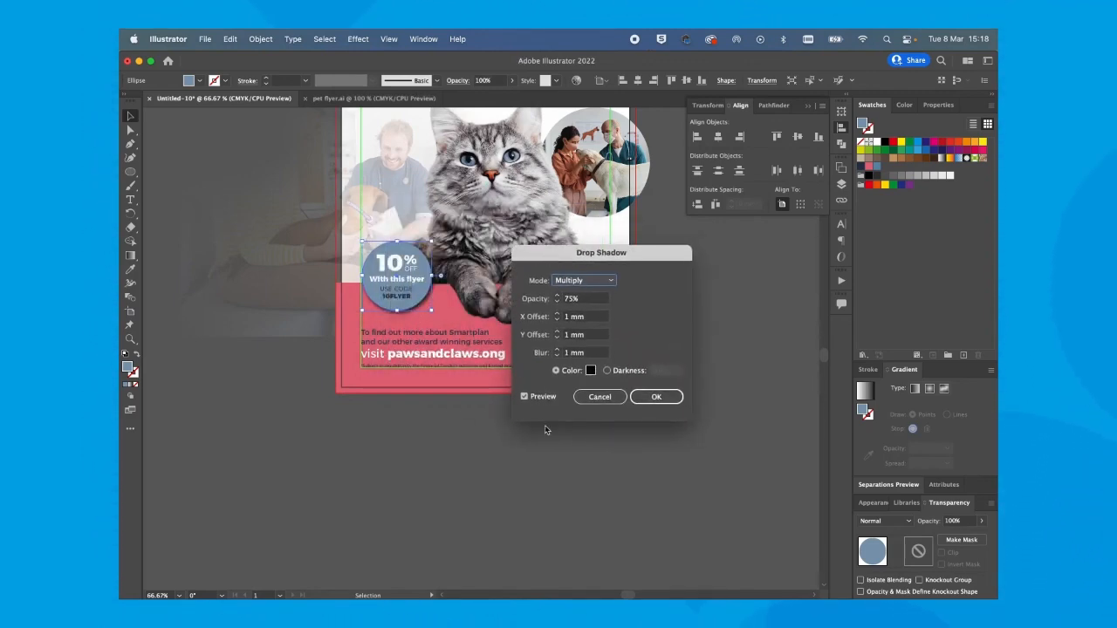
pyautogui.click(557, 356)
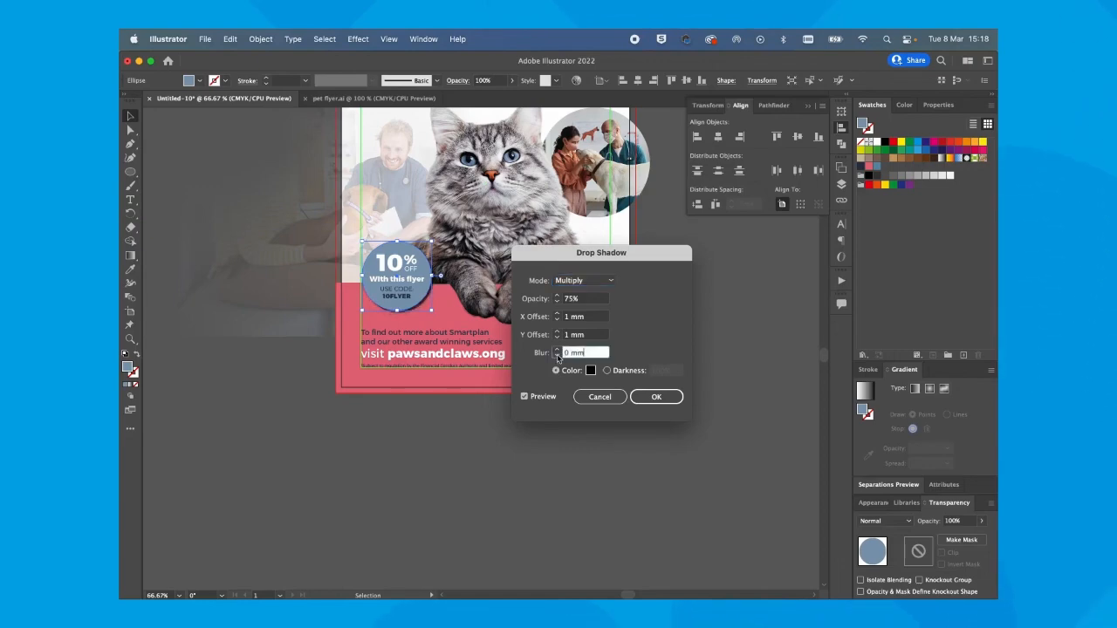
pyautogui.click(557, 333)
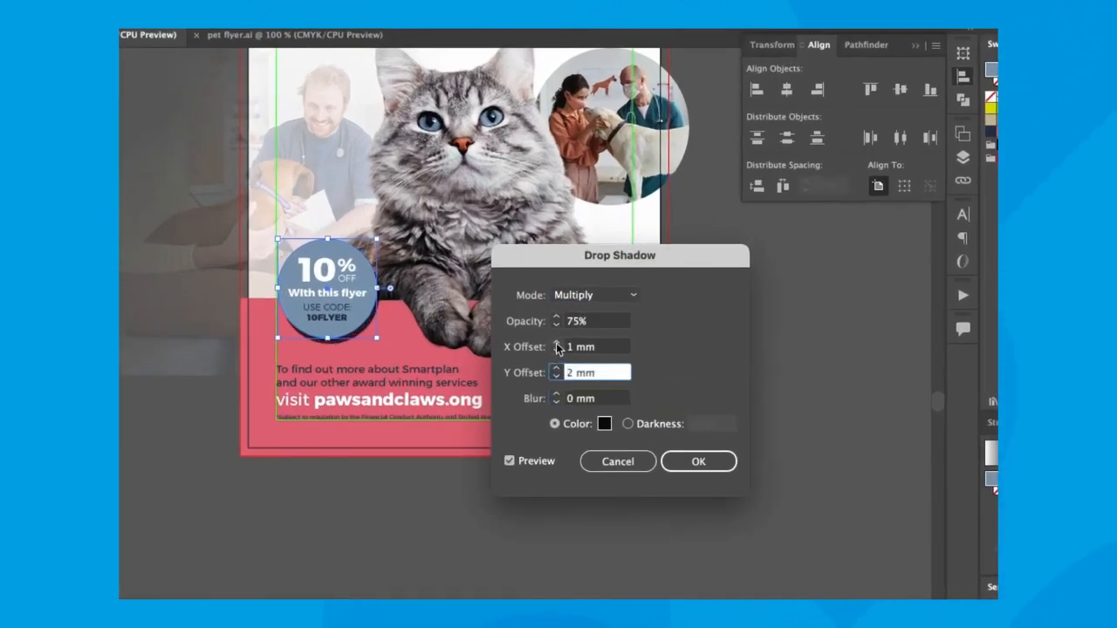
pyautogui.click(556, 342)
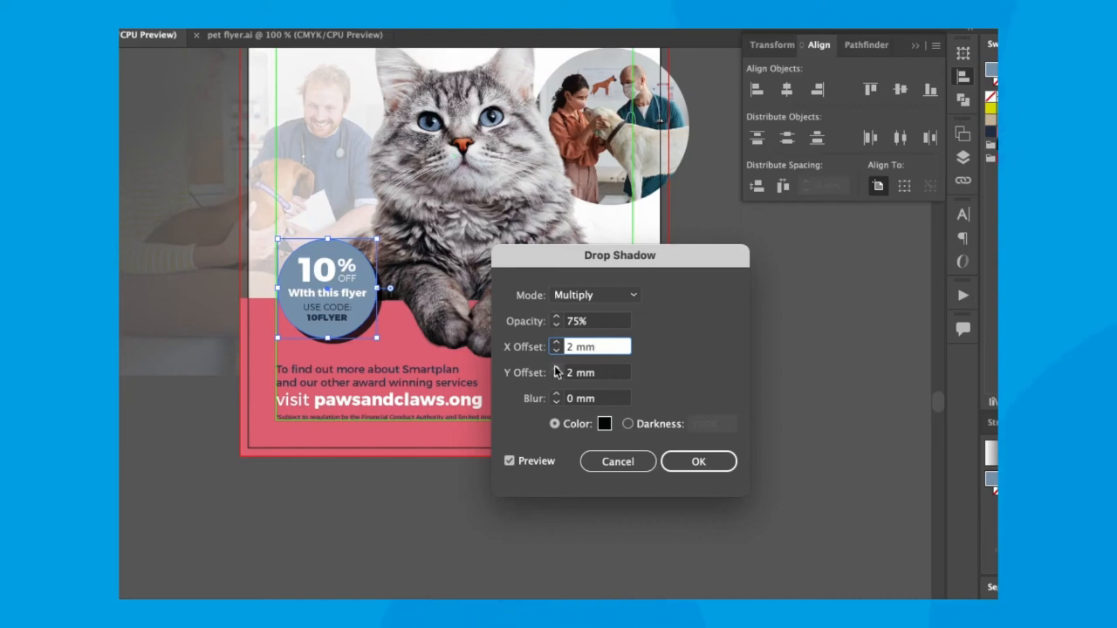
# - Reduce the opacity of the offer circle's drop shadow to 50%
pyautogui.click(555, 324)
pyautogui.moveTo(587, 322); pyautogui.dragTo(542, 326)
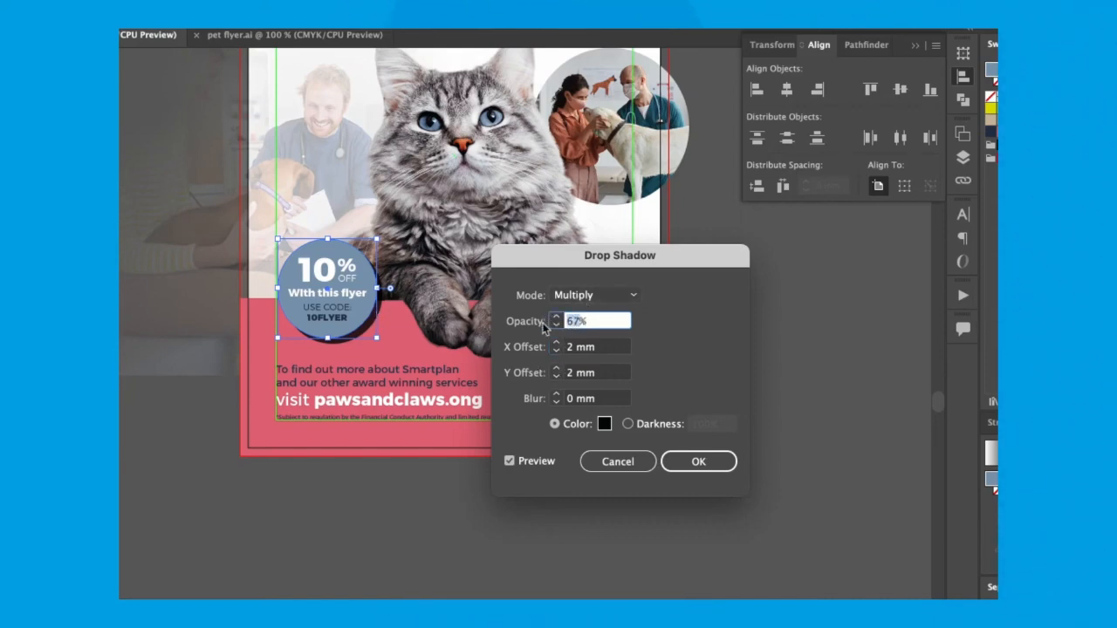
pyautogui.write('50%')
pyautogui.click(594, 346)
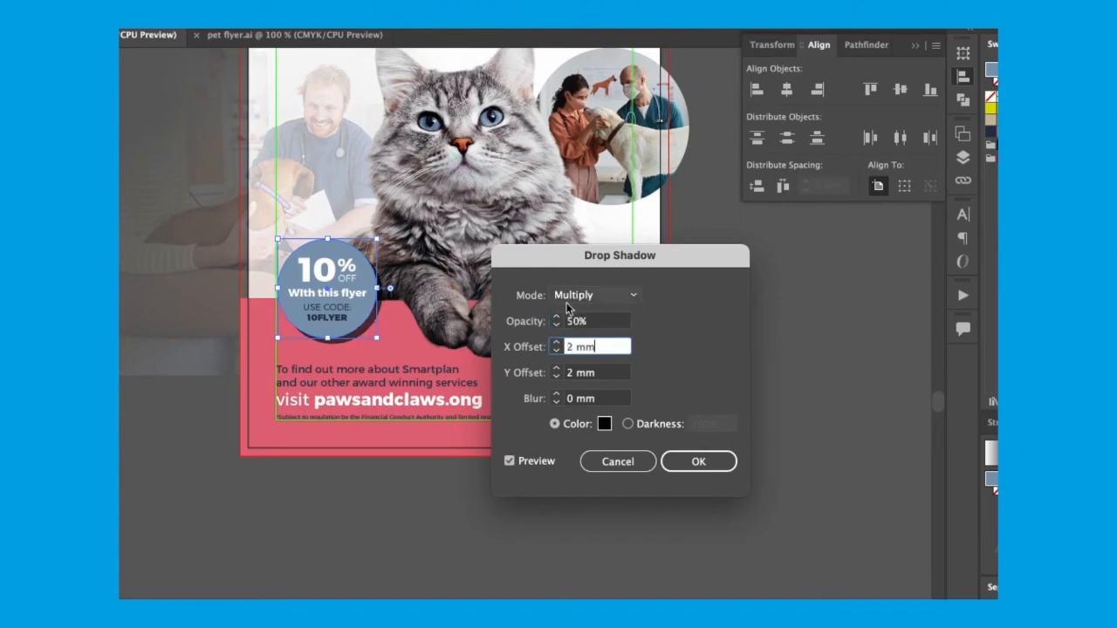
# - Compare the Normal and Multiply blending modes on the circle's drop shadow, finishing with Multiply
pyautogui.click(635, 299)
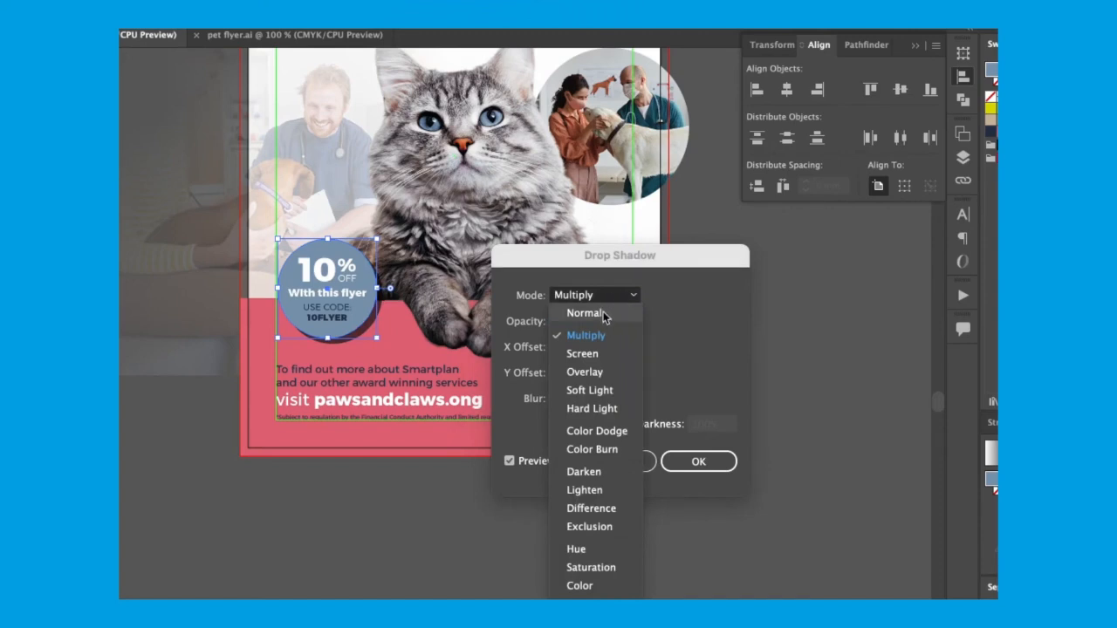
pyautogui.click(584, 313)
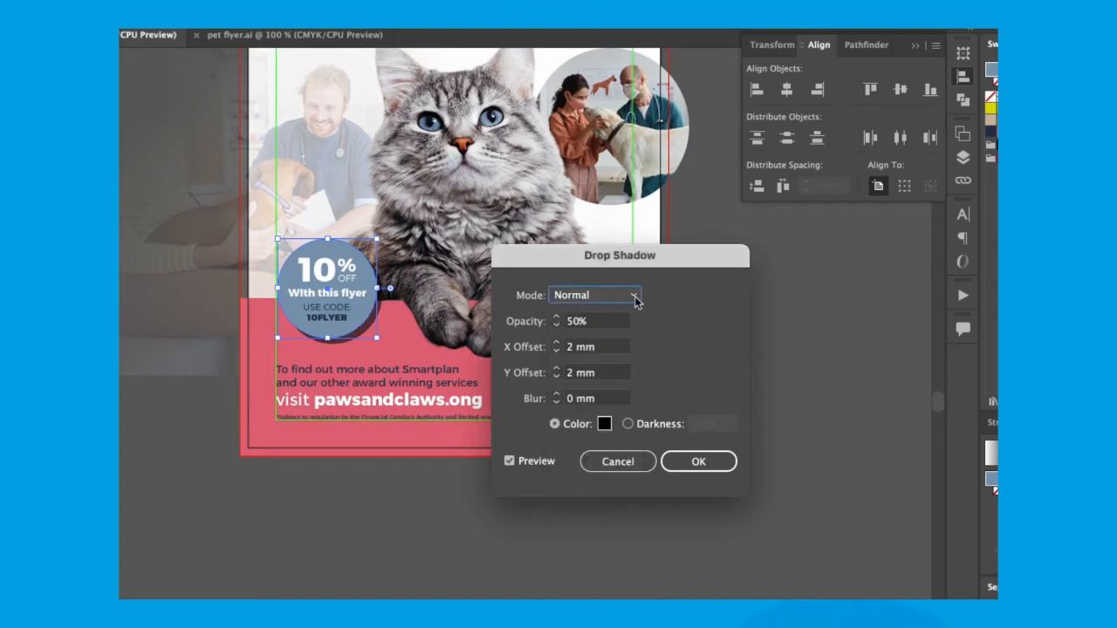
pyautogui.click(637, 297)
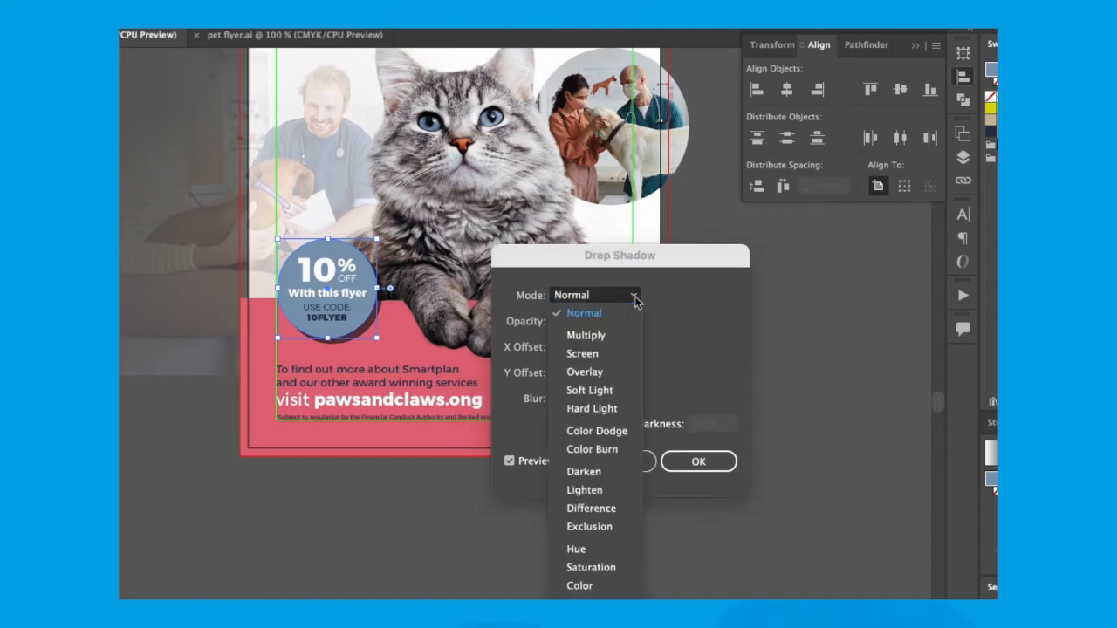
pyautogui.click(586, 336)
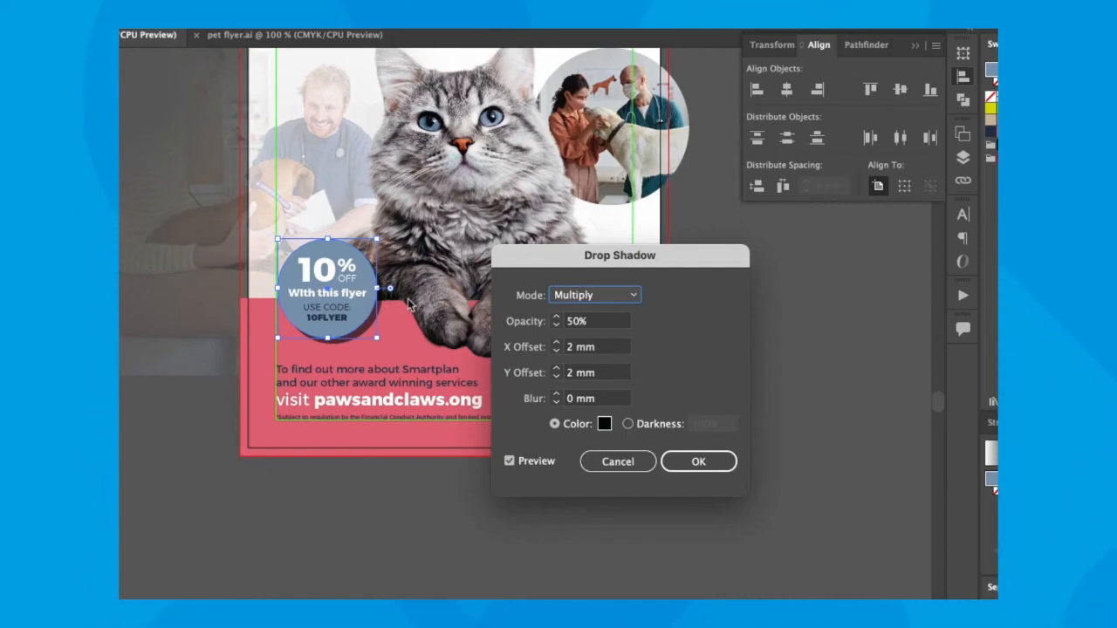
pyautogui.click(587, 298)
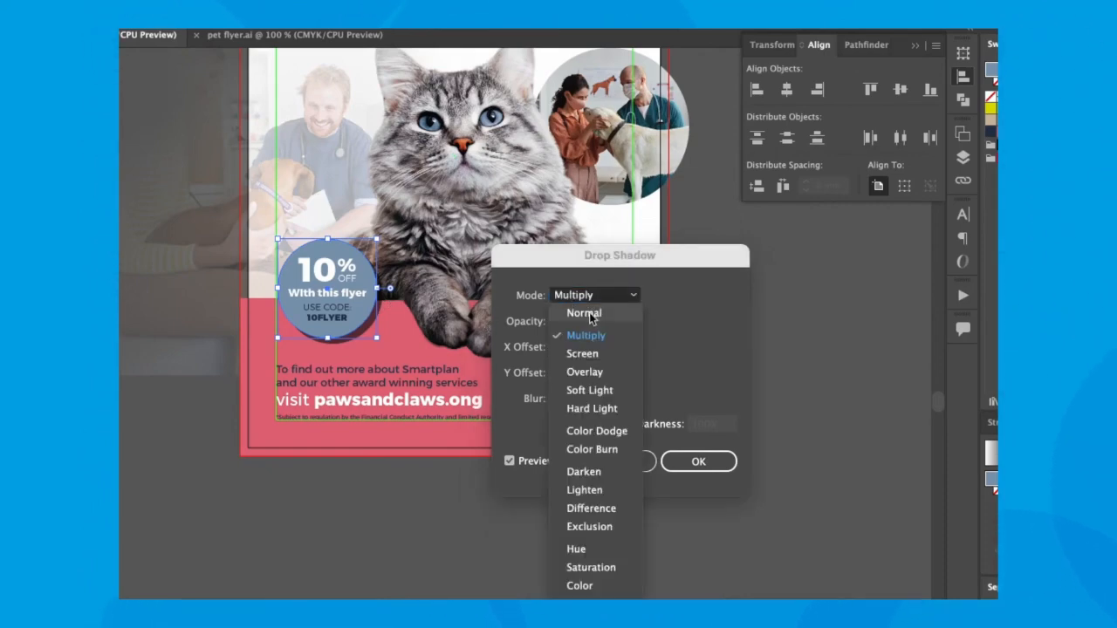
pyautogui.click(591, 316)
pyautogui.click(587, 298)
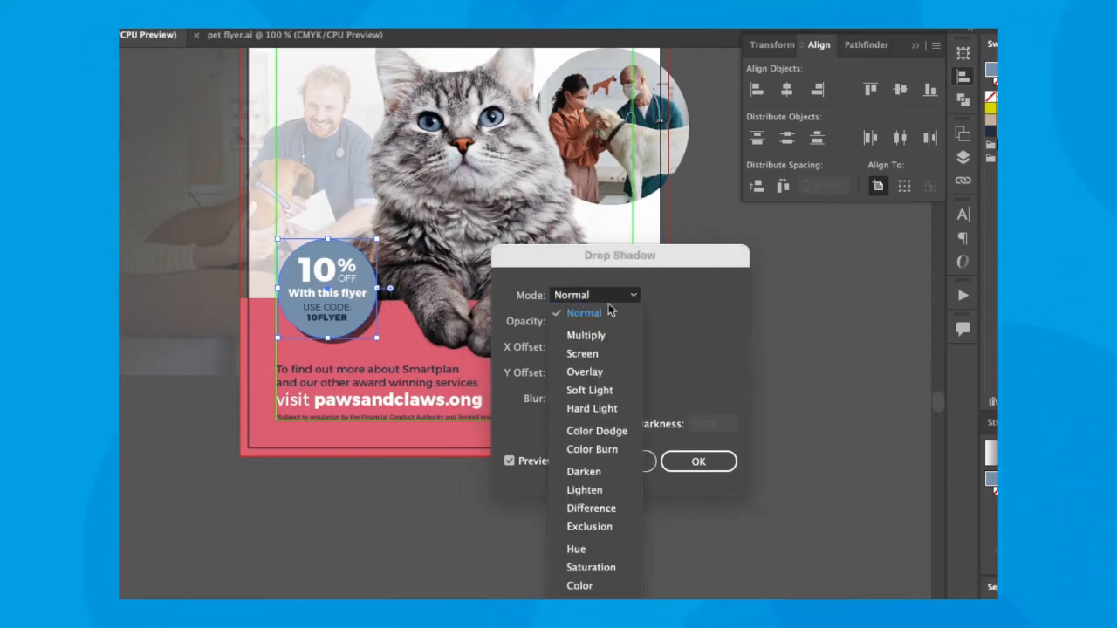
pyautogui.click(600, 333)
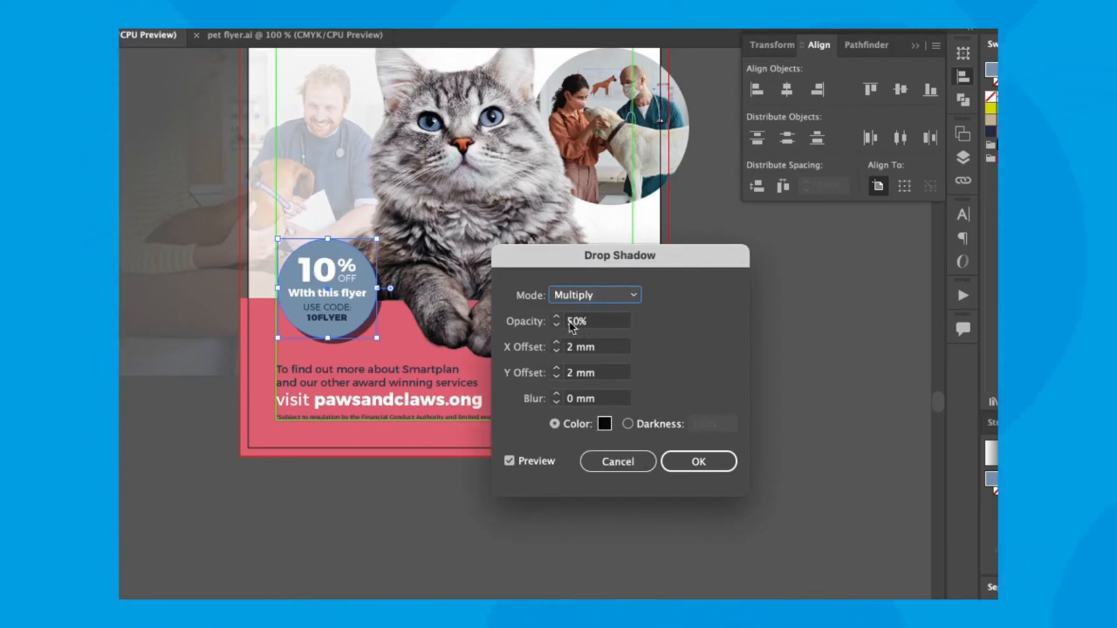
# - Set the drop shadow's opacity to 40% and apply the shadow to the offer circle with its existing colour
pyautogui.click(559, 324)
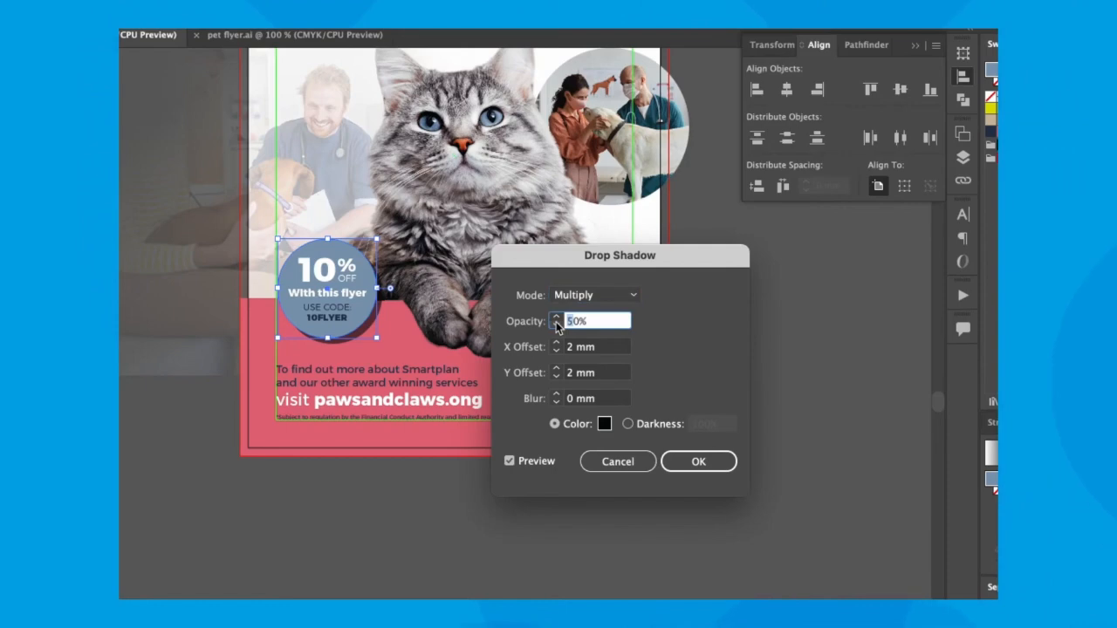
pyautogui.write('40')
pyautogui.click(602, 348)
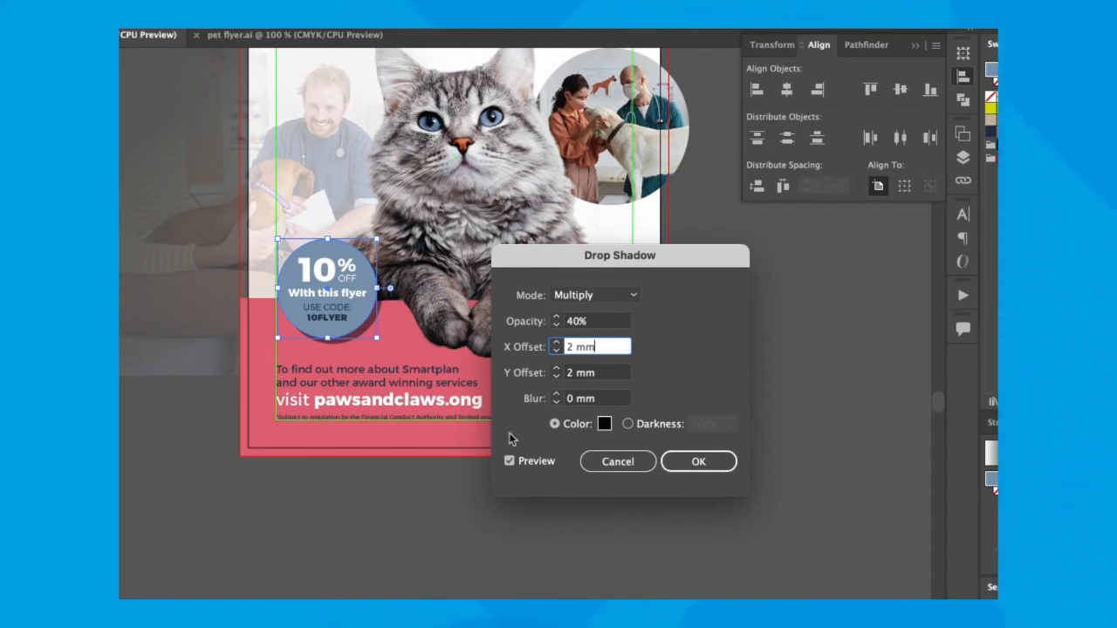
pyautogui.click(604, 425)
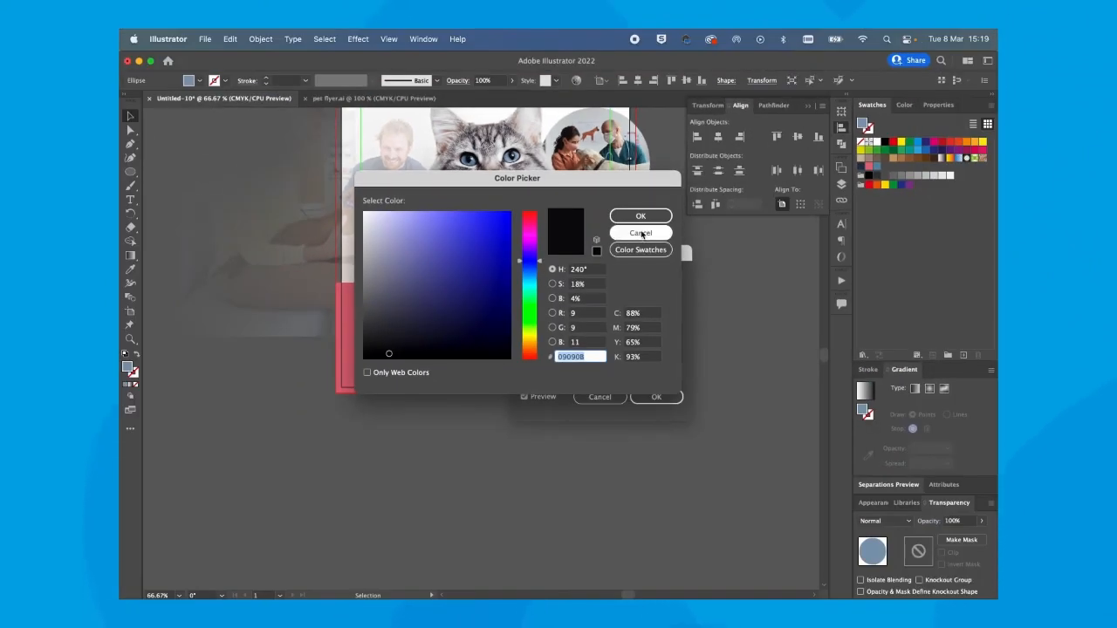
pyautogui.click(641, 234)
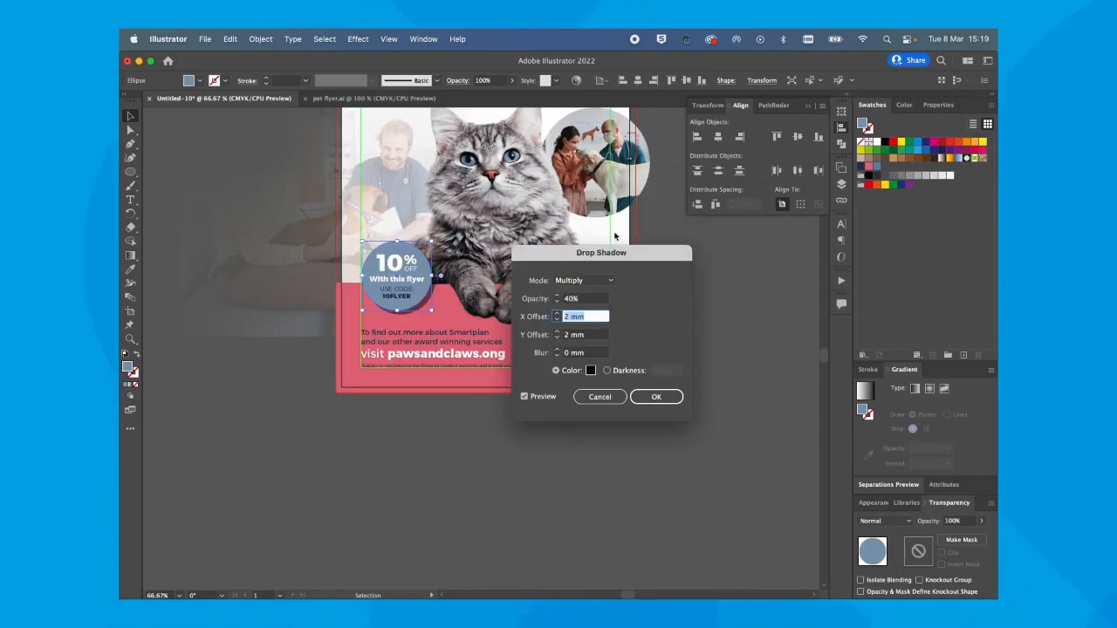
pyautogui.click(656, 397)
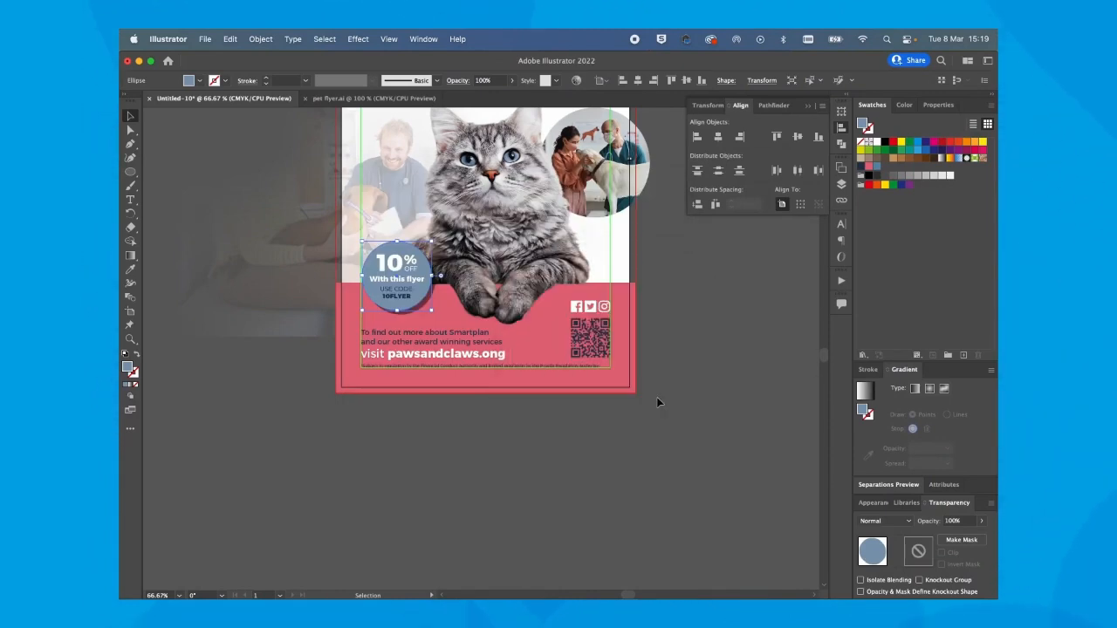
# - Give the blue 10% OFF offer circle a white stroke
pyautogui.click(441, 433)
pyautogui.moveTo(505, 306); pyautogui.dragTo(494, 402)
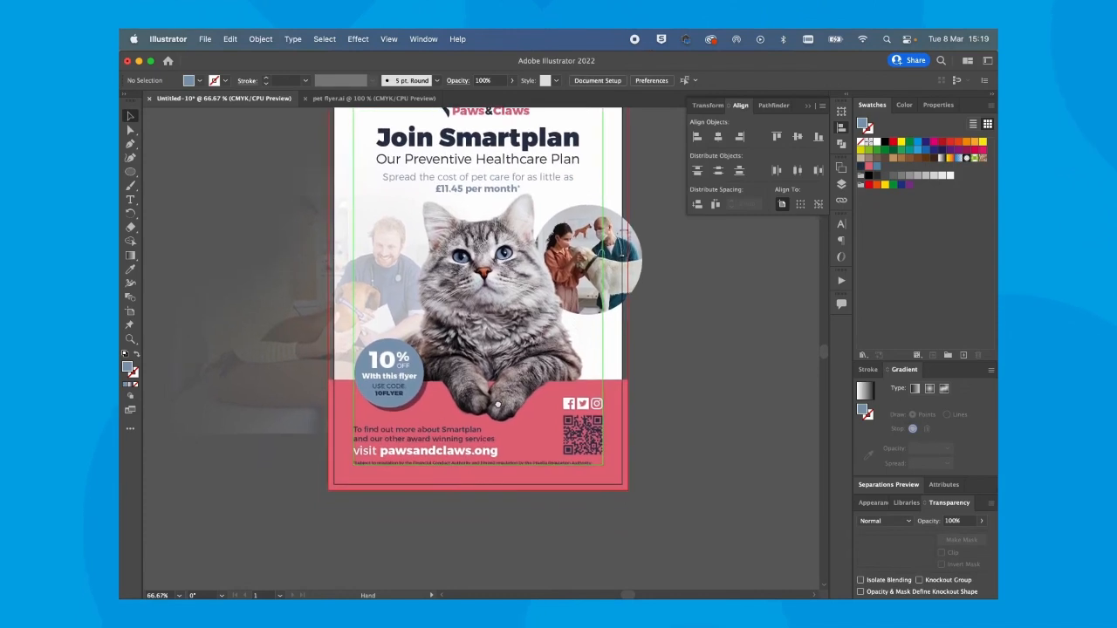
pyautogui.click(394, 344)
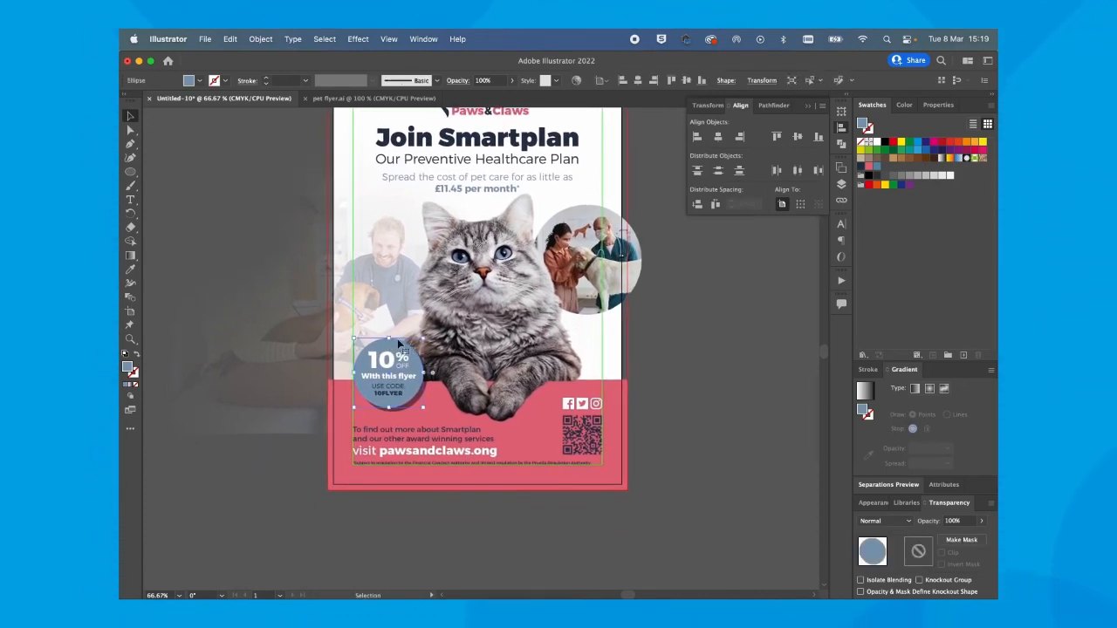
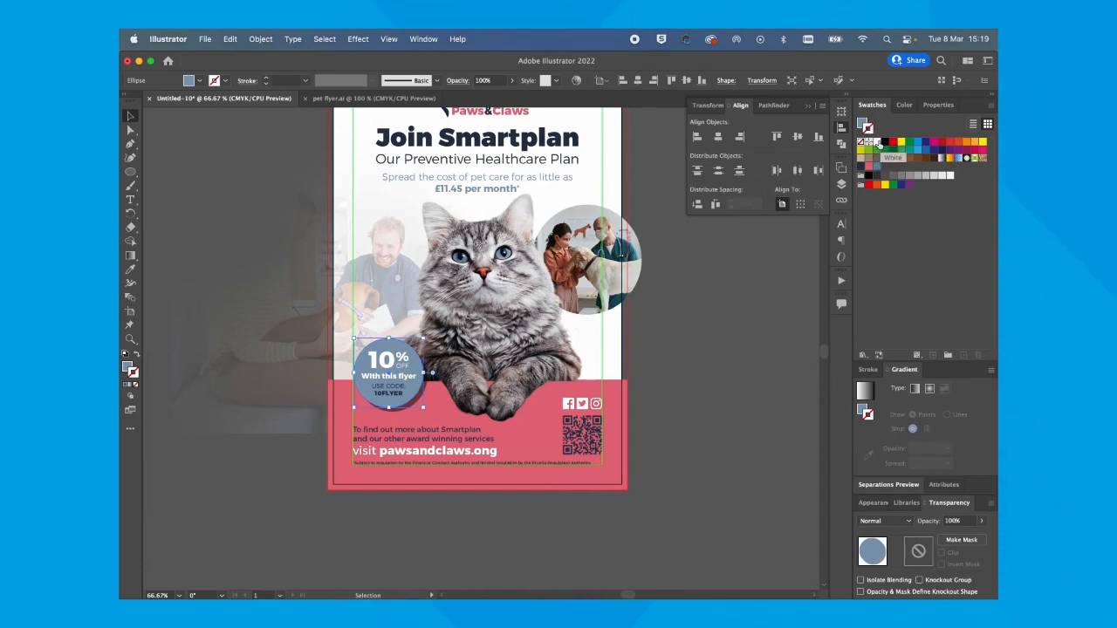
pyautogui.click(878, 145)
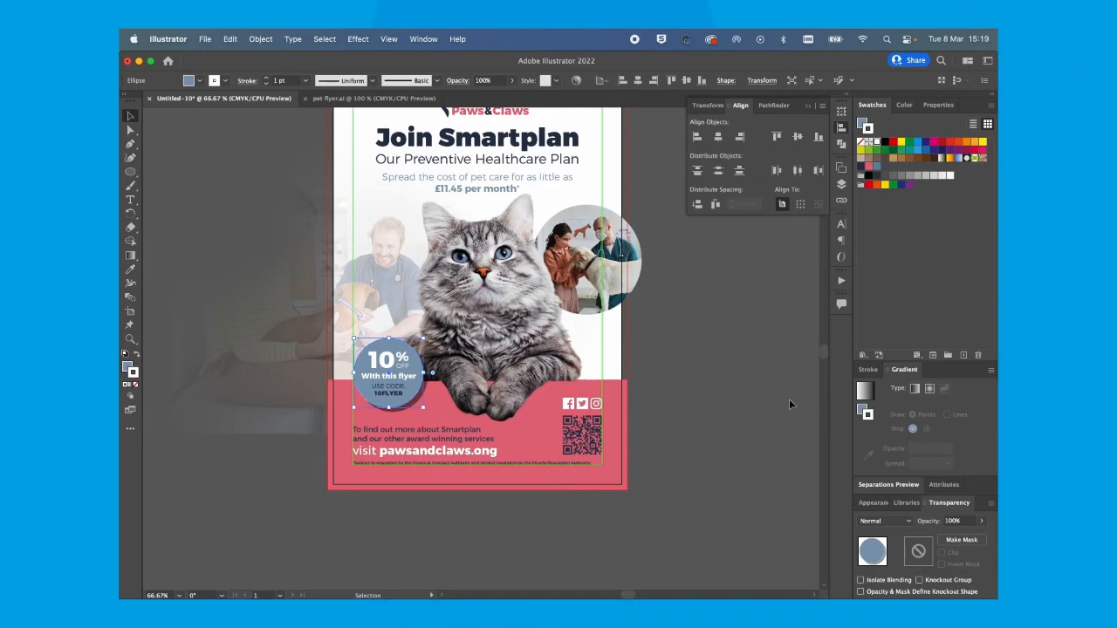
# - Turn the offer circle's white stroke into a dashed line with 5 pt dashes and 5 pt gaps
pyautogui.press('super+equal')
pyautogui.press('super+equal')
pyautogui.press('super+equal')
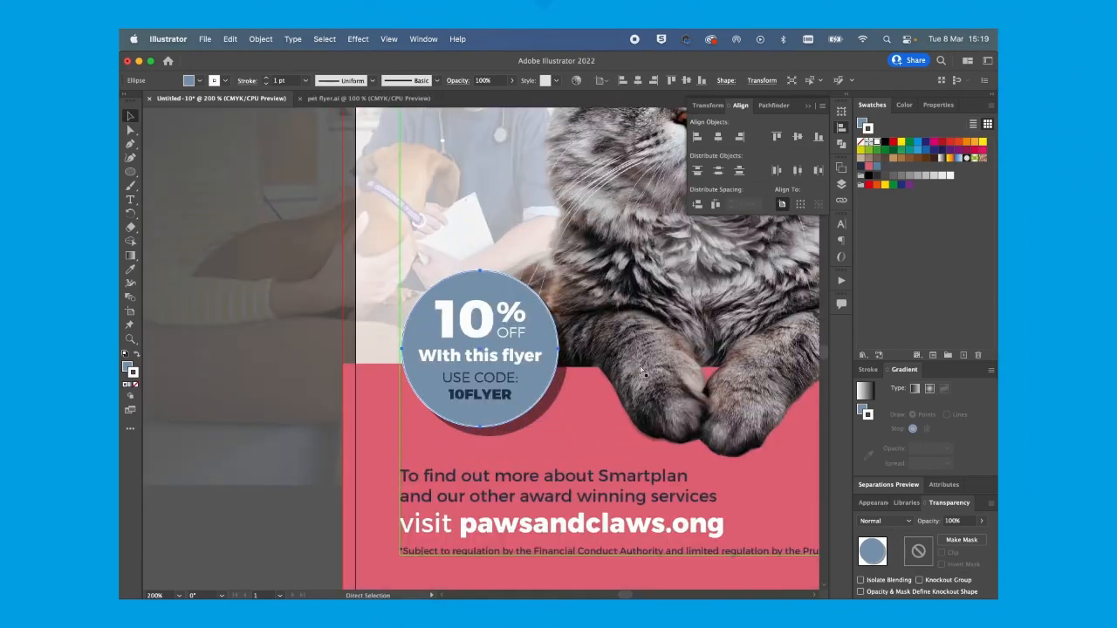
pyautogui.click(871, 369)
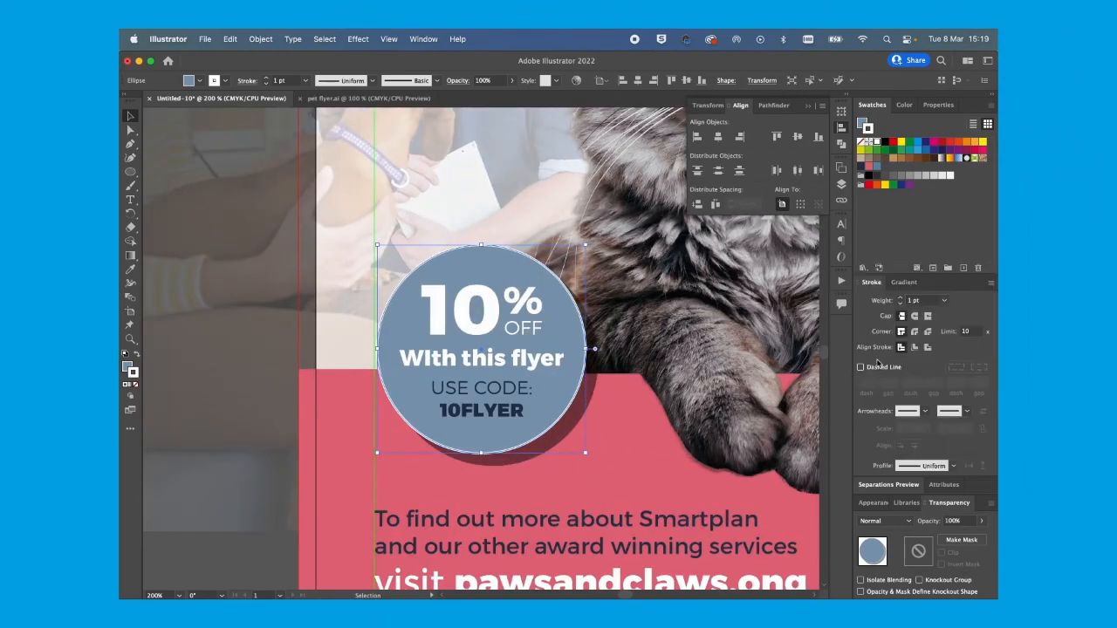
pyautogui.click(860, 367)
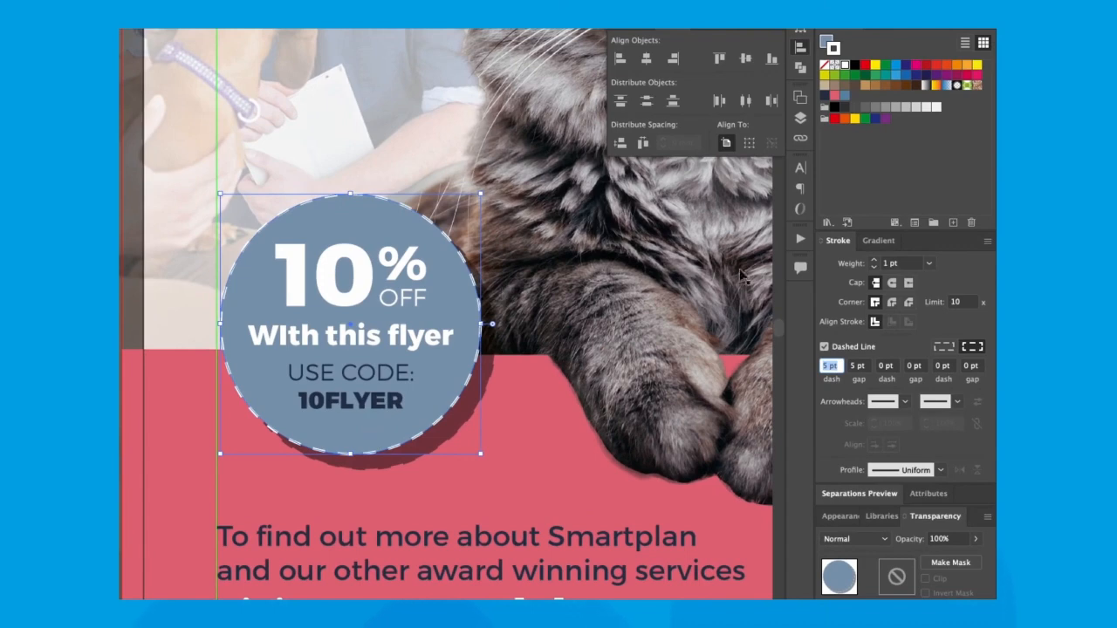
# - Try a 2 pt weight on the circle's dashed outline, return it to 1 pt, and deselect everything
pyautogui.click(876, 262)
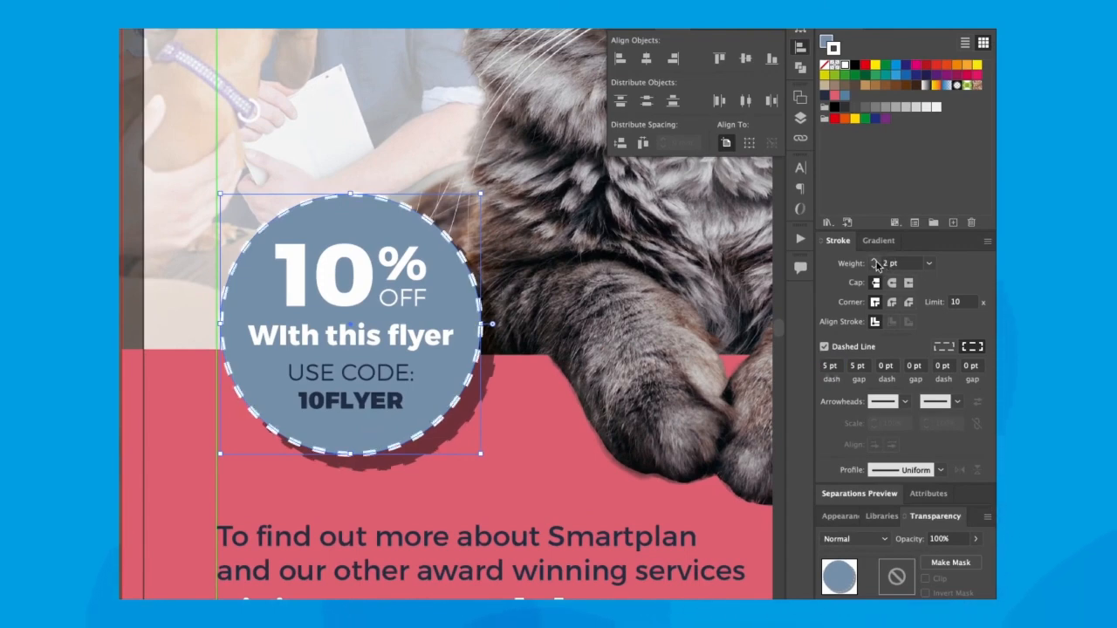
pyautogui.click(874, 268)
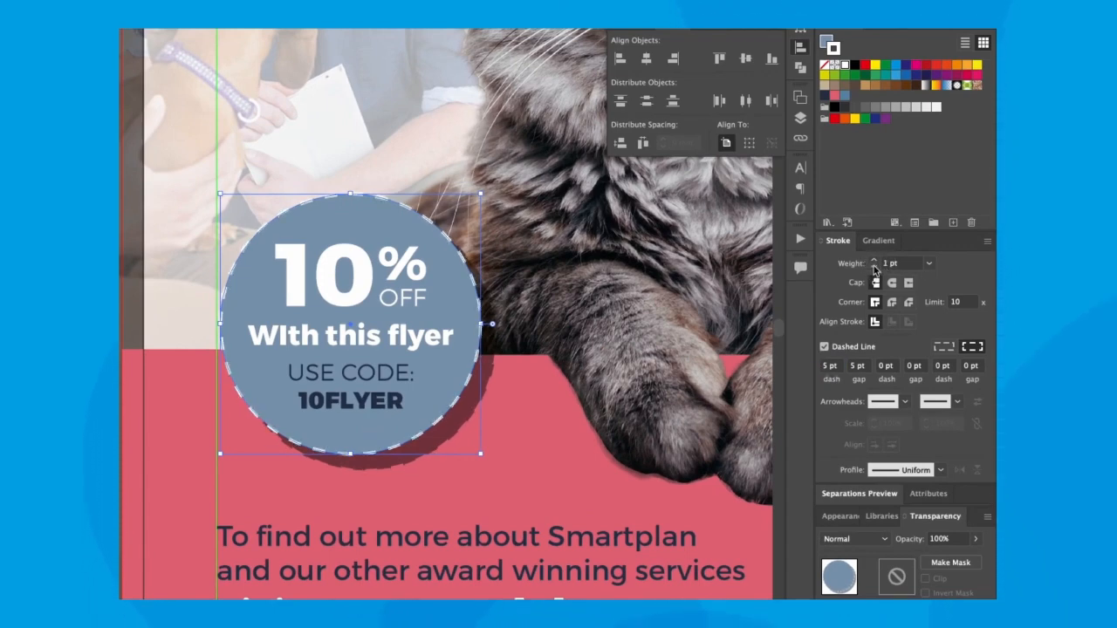
pyautogui.click(568, 259)
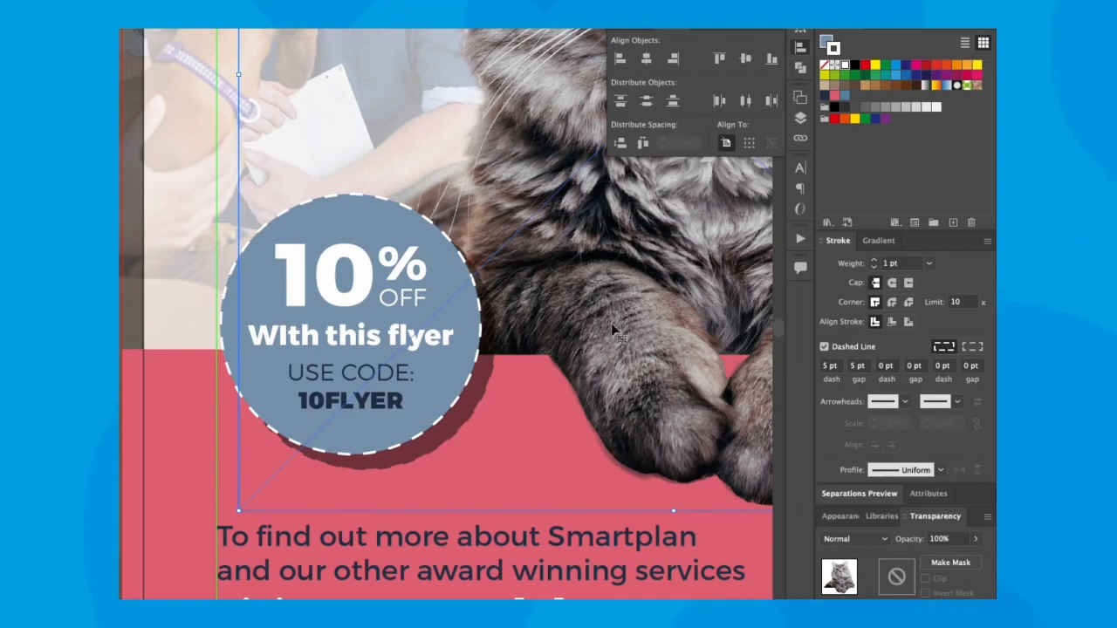
pyautogui.press('super+0')
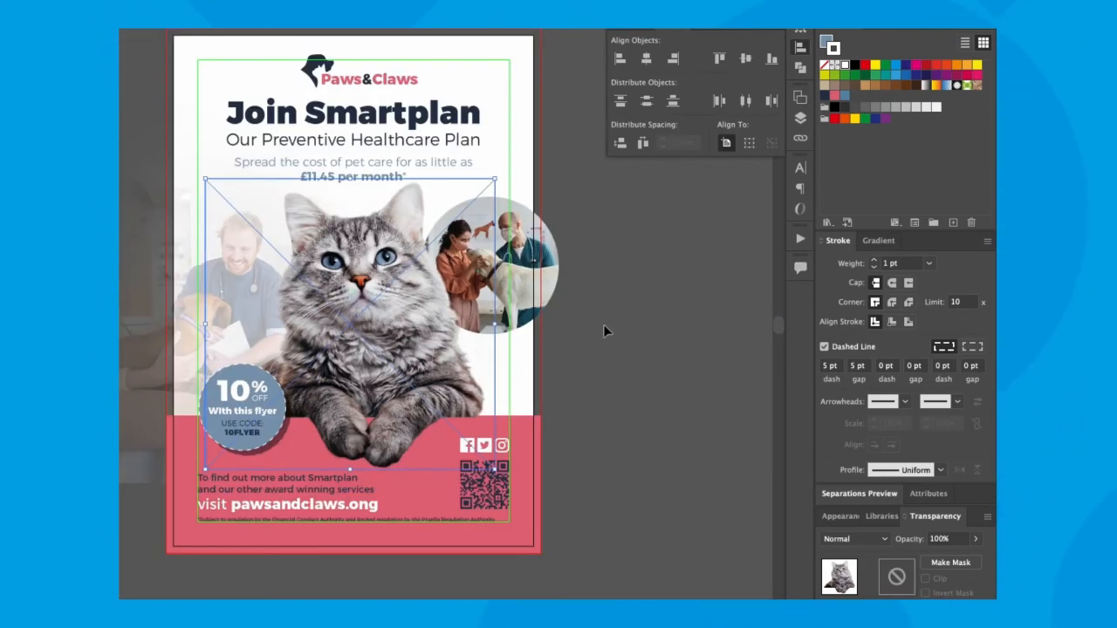
pyautogui.click(602, 331)
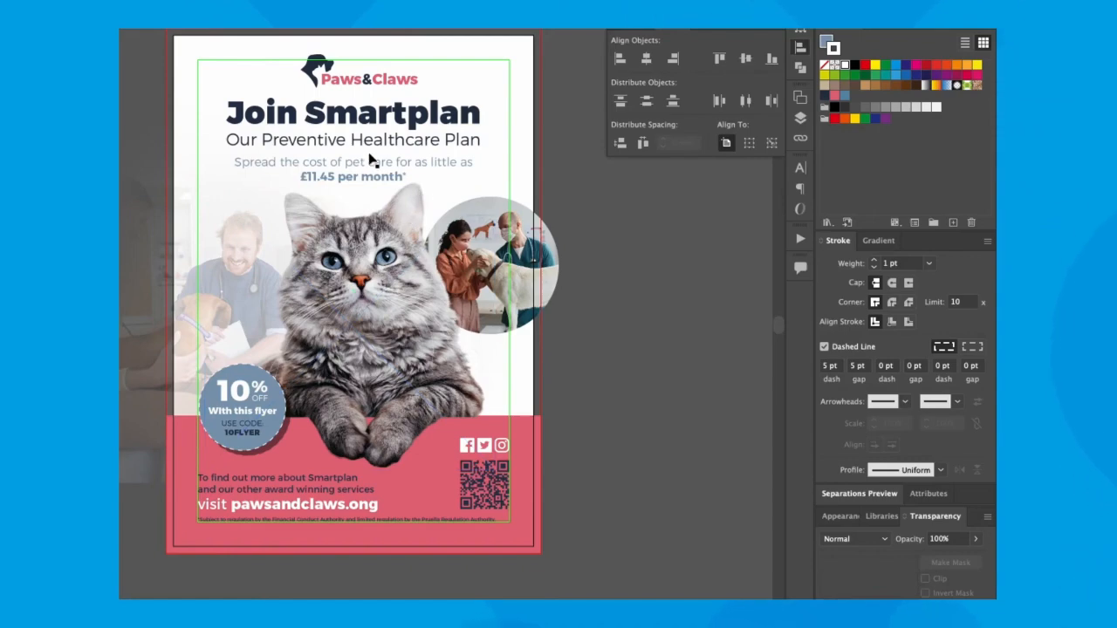
# - Centre the "Join Smartplan" heading, the price text and the Paws&Claws logo horizontally on the artboard
pyautogui.click(354, 106)
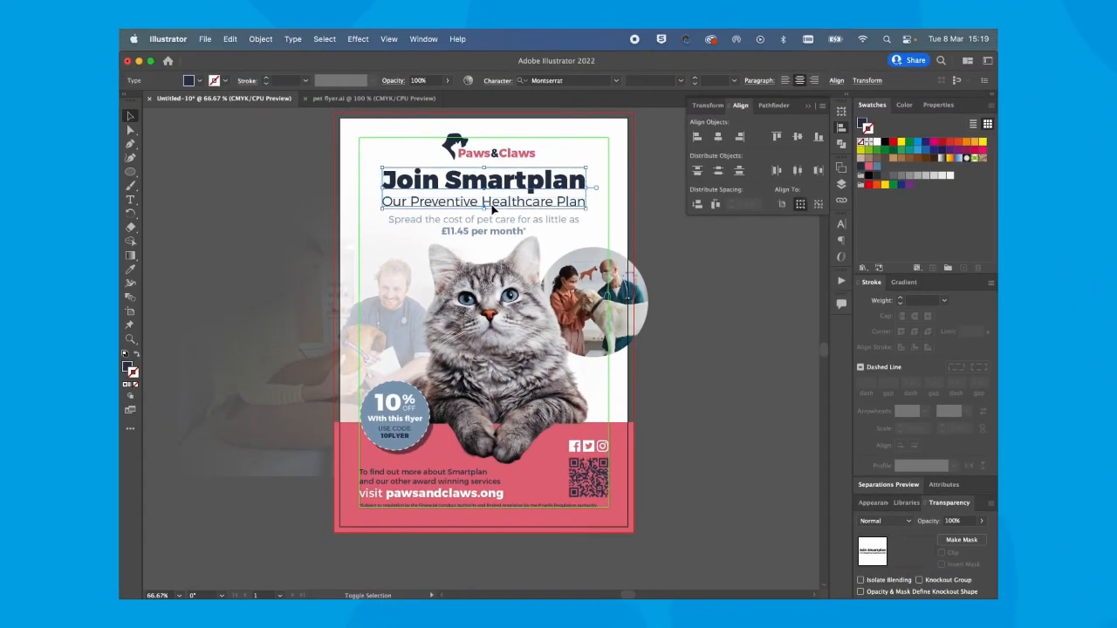
pyautogui.keyDown('shift'); pyautogui.click(498, 226); pyautogui.keyUp('shift')
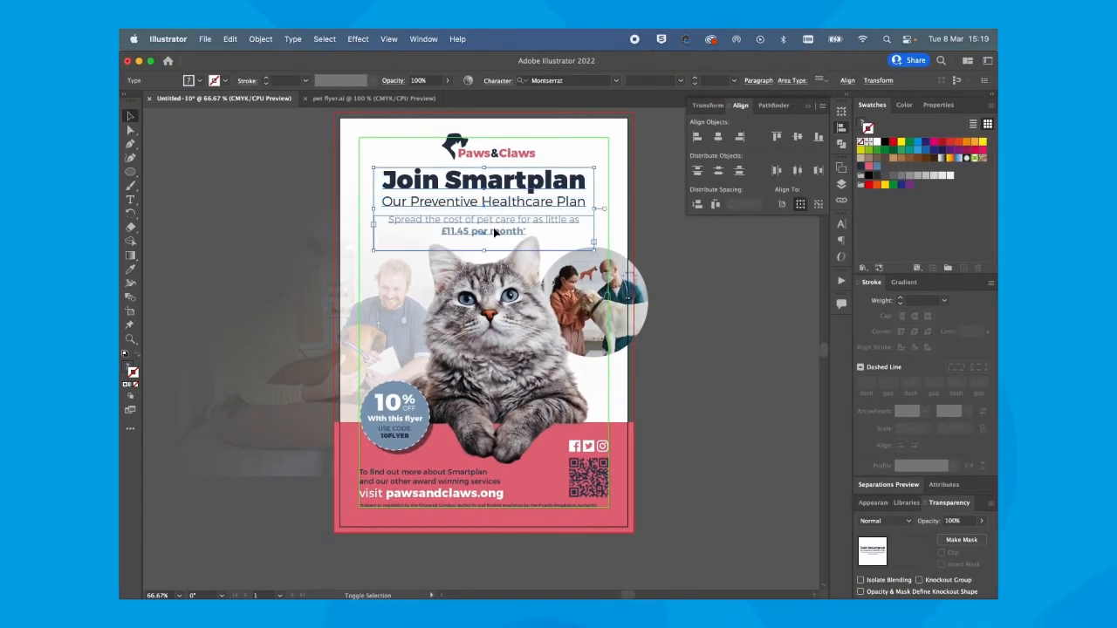
pyautogui.click(782, 204)
pyautogui.click(719, 138)
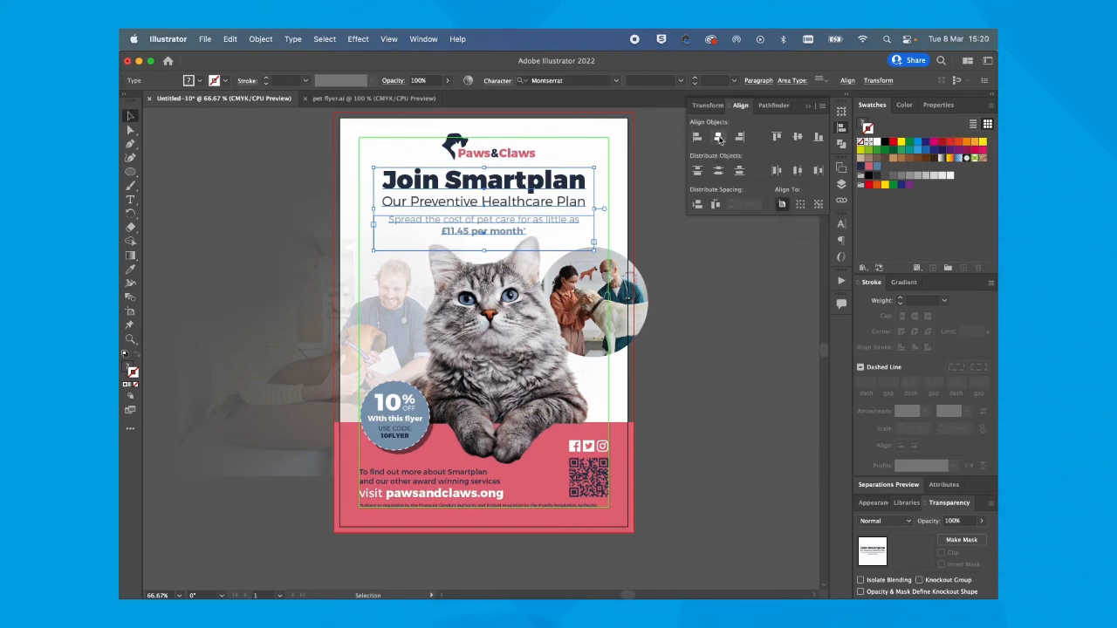
pyautogui.click(669, 240)
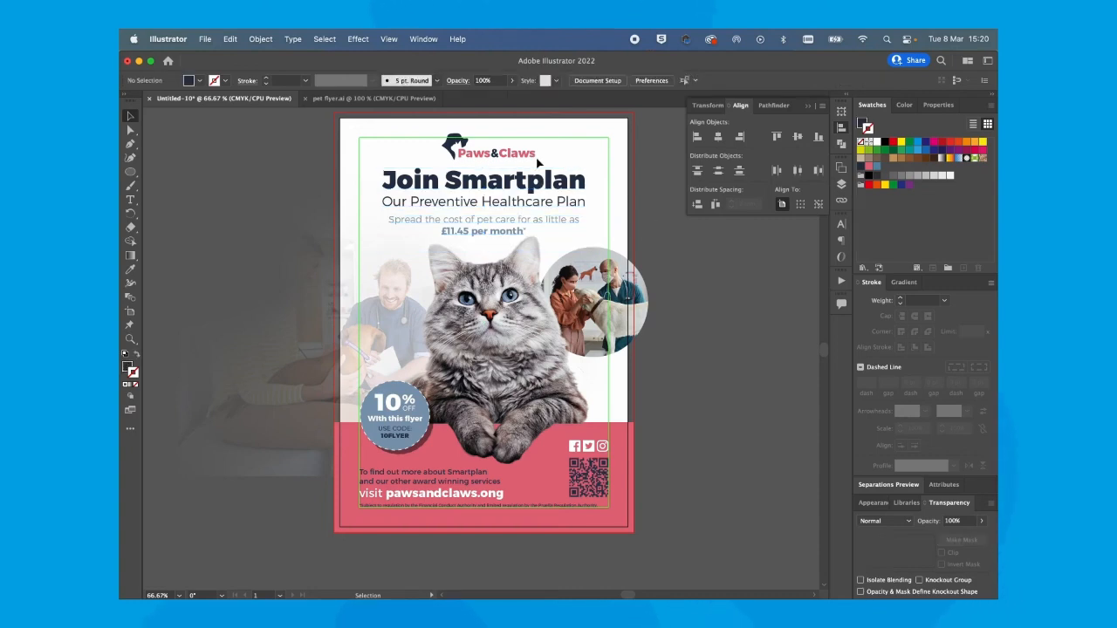
pyautogui.click(515, 157)
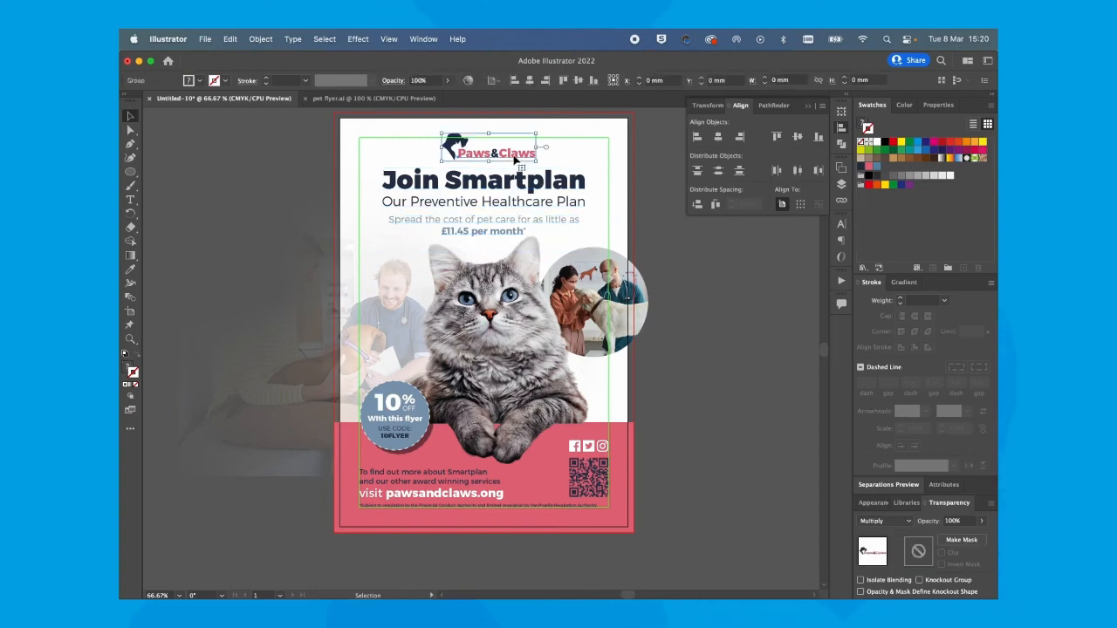
pyautogui.click(704, 275)
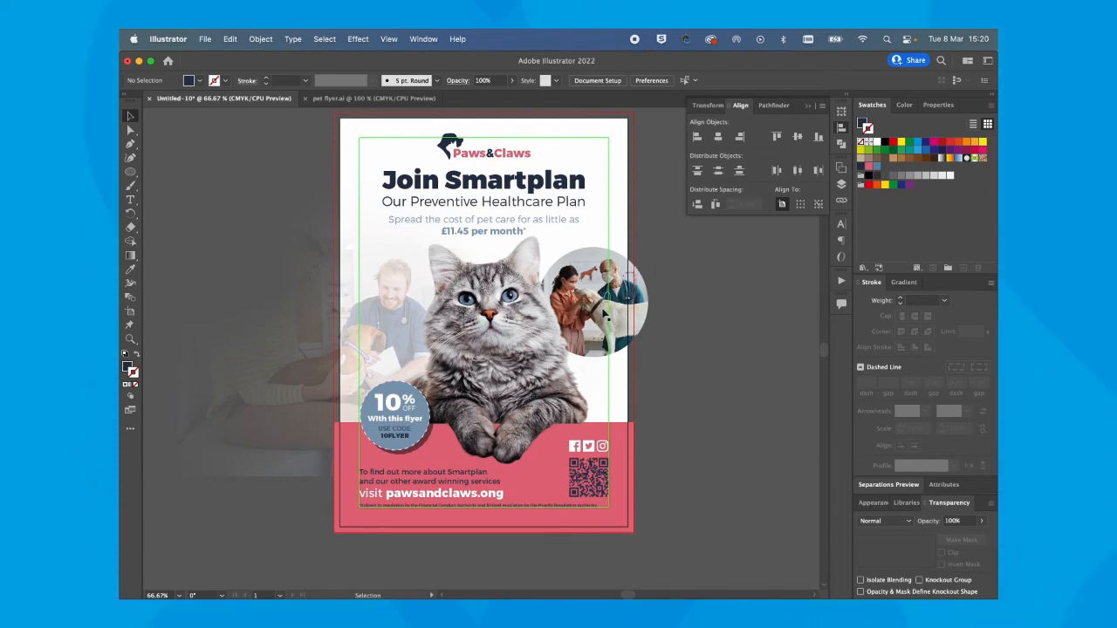
# - Lower the top edge of the pink footer rectangle slightly, in line with the cat's body, and deselect everything
pyautogui.press('super+plus')
pyautogui.press('super+plus')
pyautogui.press('super+plus')
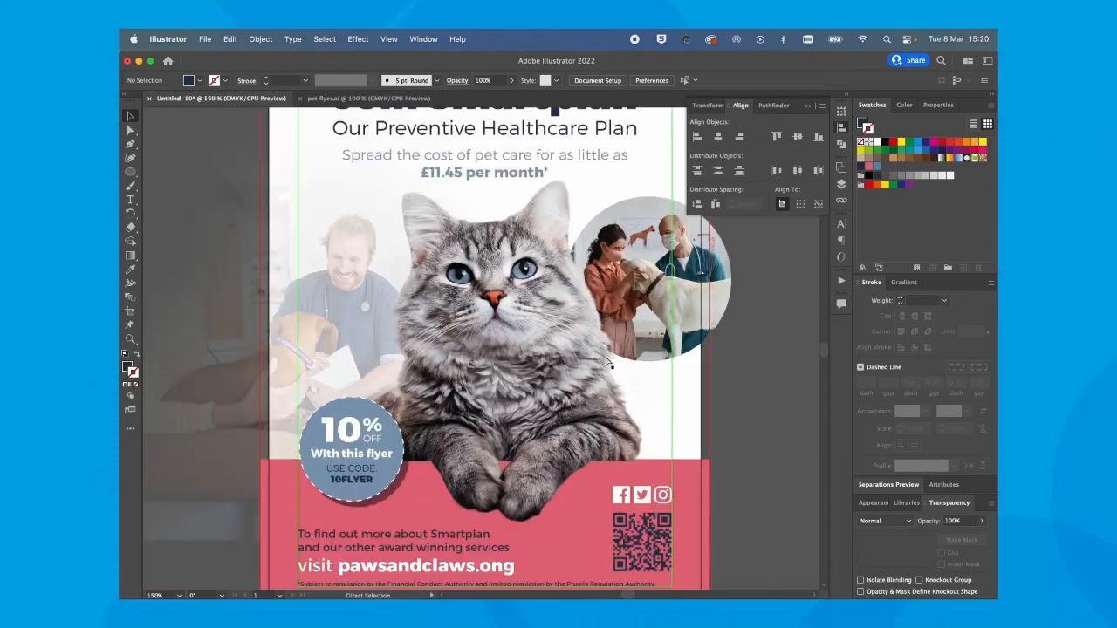
pyautogui.scroll(-10, 609, 380)
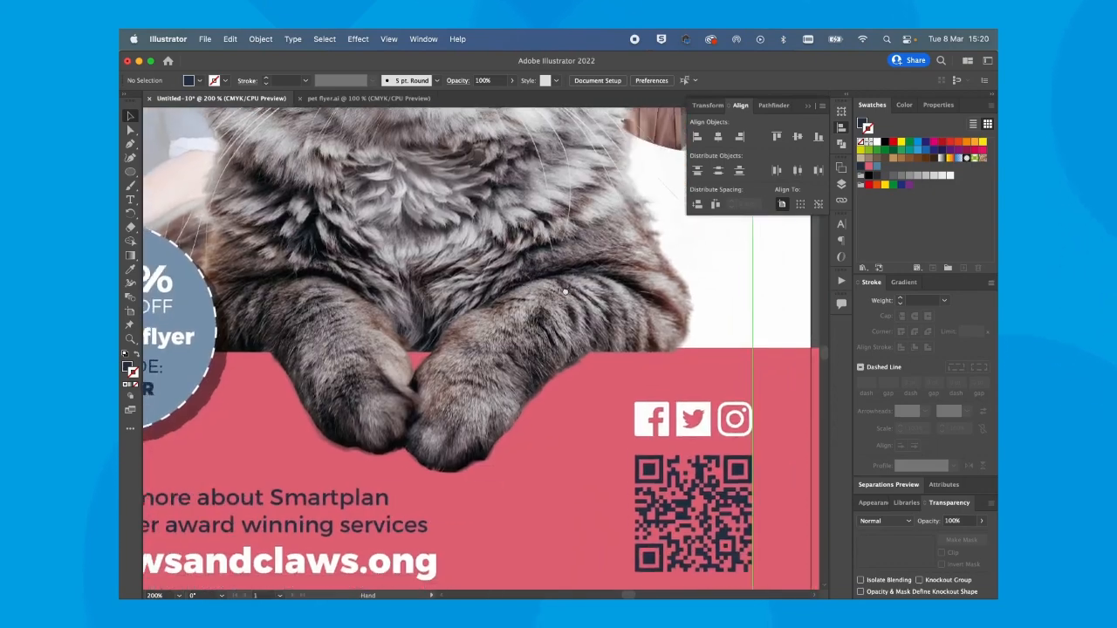
pyautogui.click(771, 350)
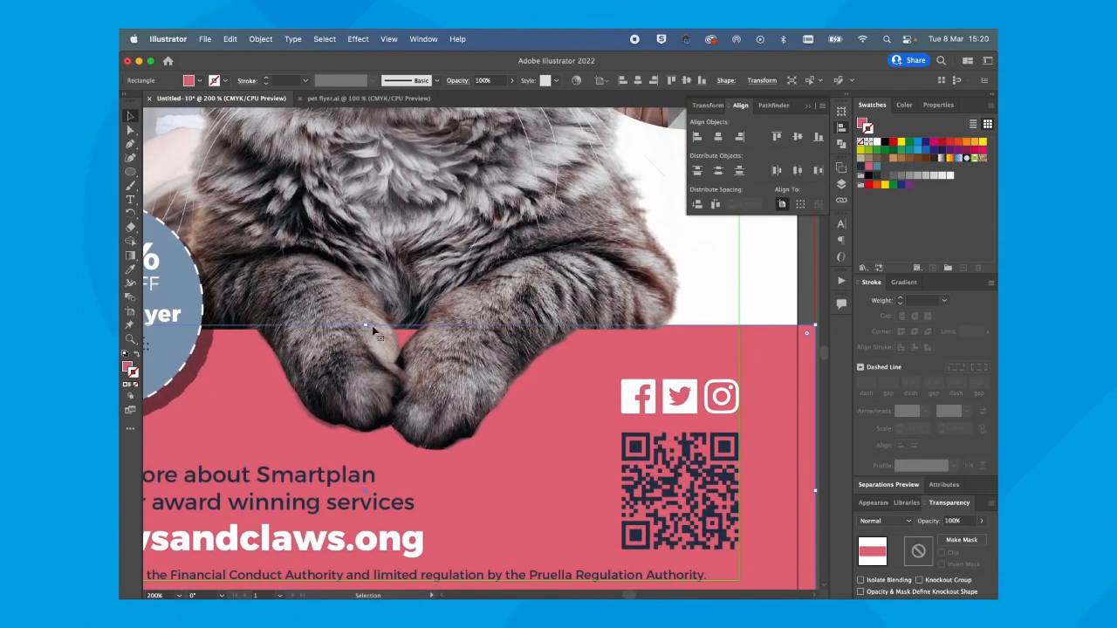
pyautogui.moveTo(365, 325); pyautogui.dragTo(365, 331)
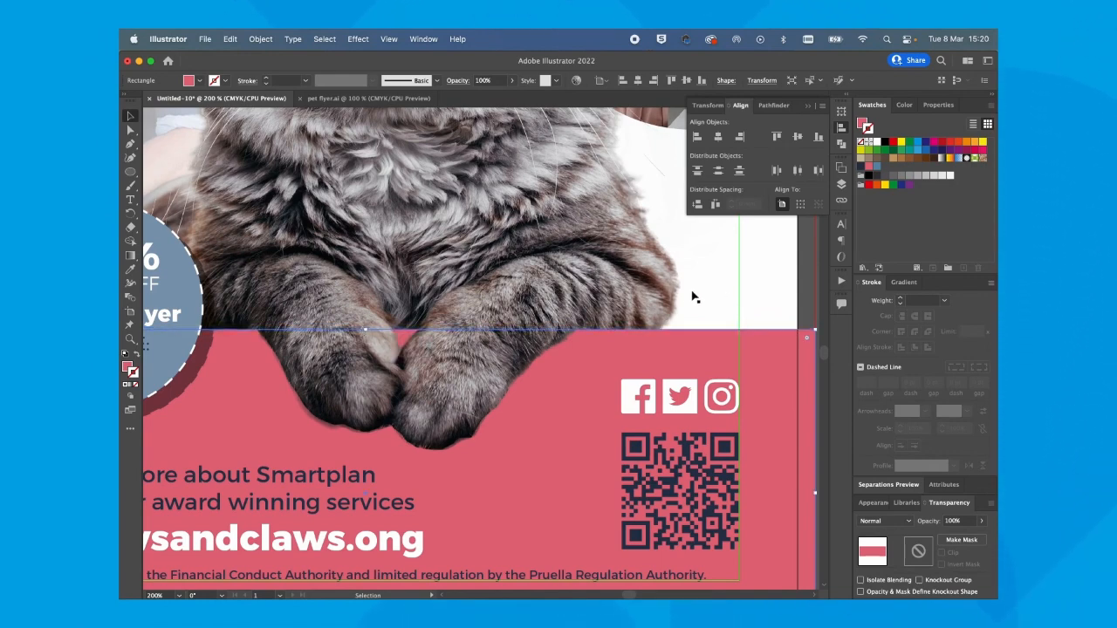
pyautogui.click(733, 292)
pyautogui.press('super+minus')
pyautogui.press('super+minus')
pyautogui.press('super+minus')
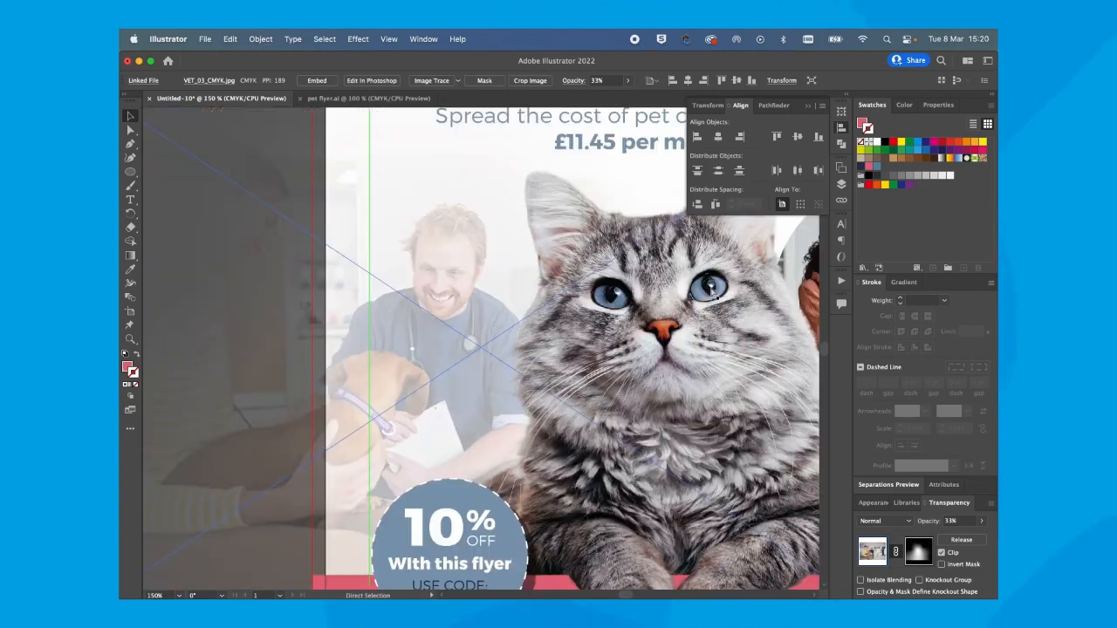
pyautogui.click(733, 298)
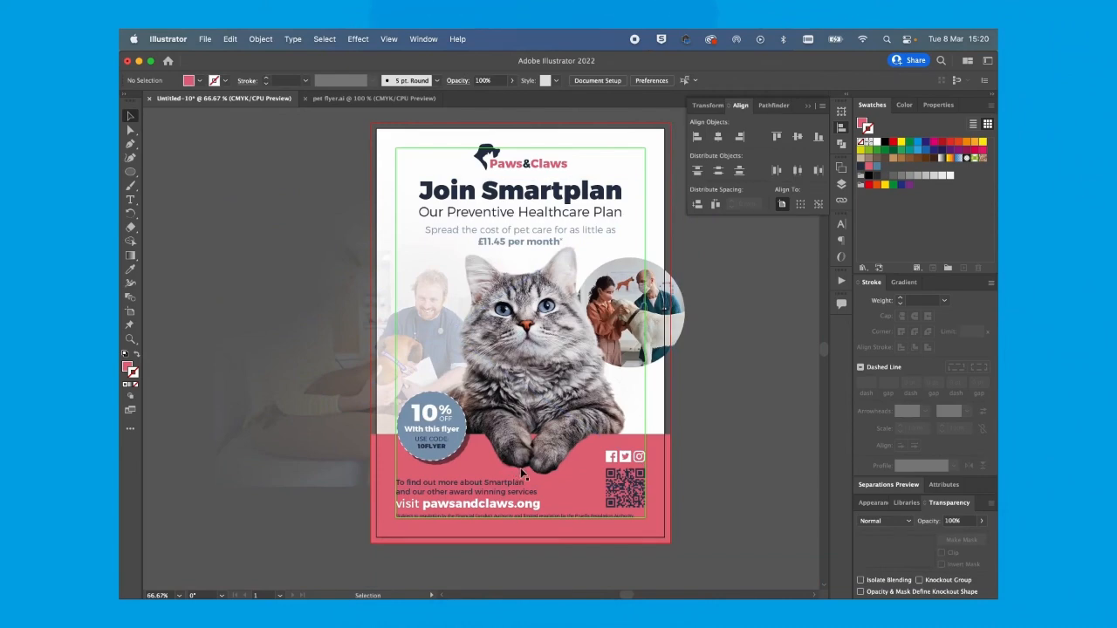
# - Draw a closed pink shape with the Pen tool, following the lower outline of both cat paws and closing across their middle
pyautogui.press('super+plus')
pyautogui.press('super+plus')
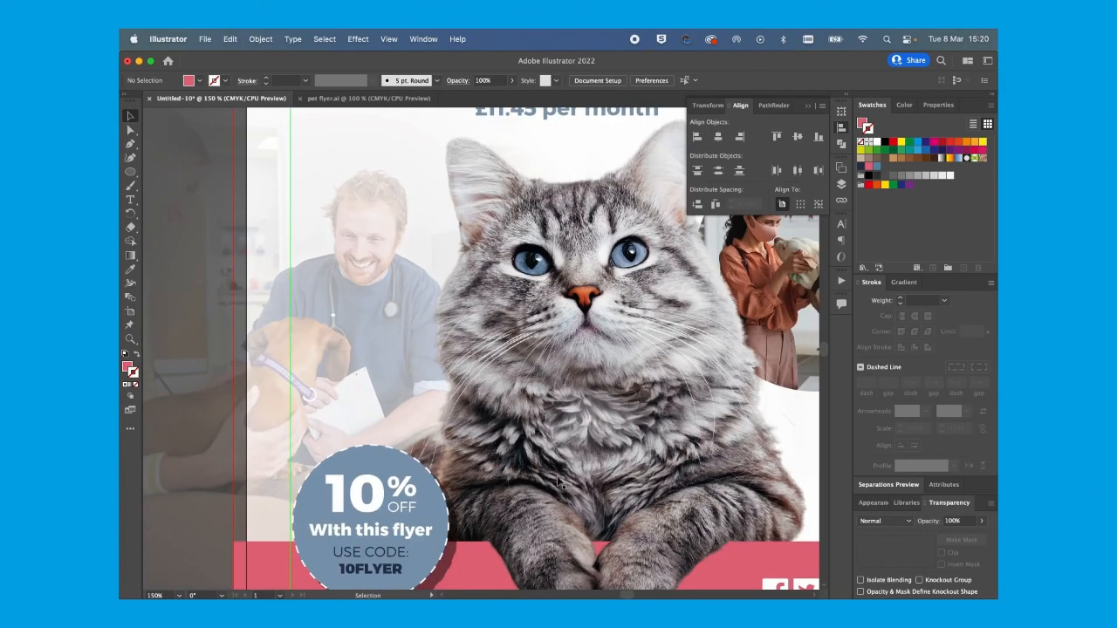
pyautogui.moveTo(589, 486); pyautogui.dragTo(533, 323)
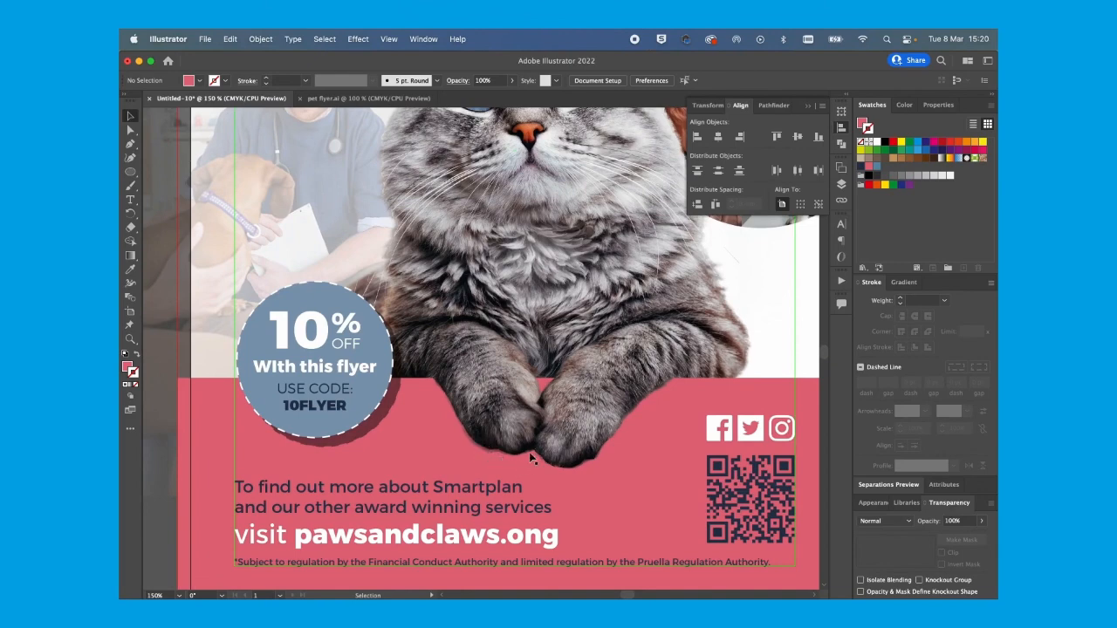
pyautogui.click(841, 146)
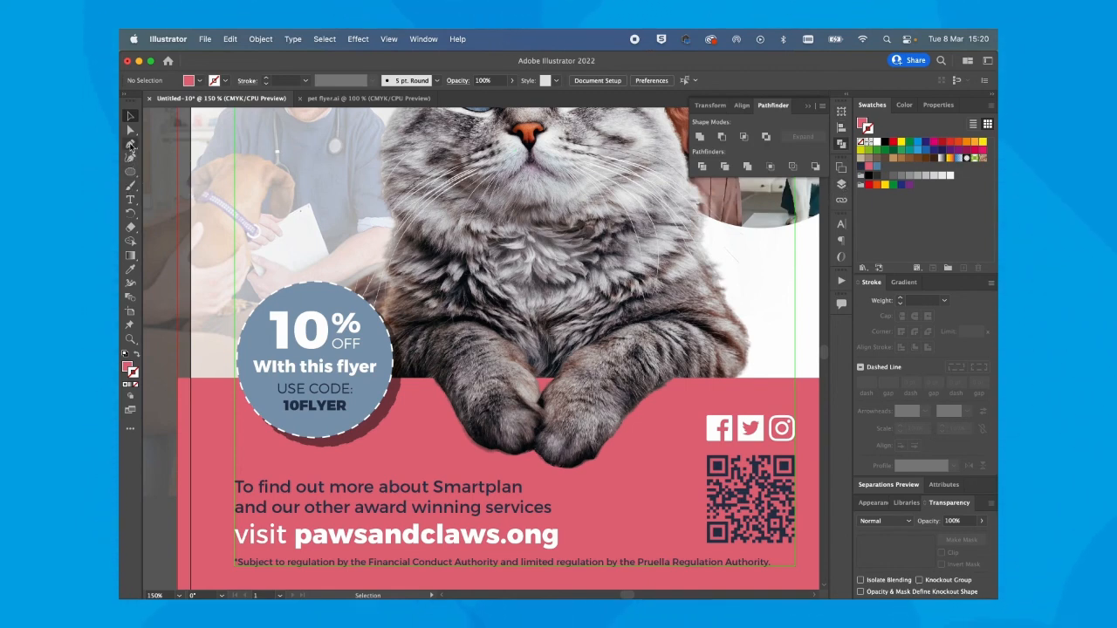
pyautogui.click(130, 145)
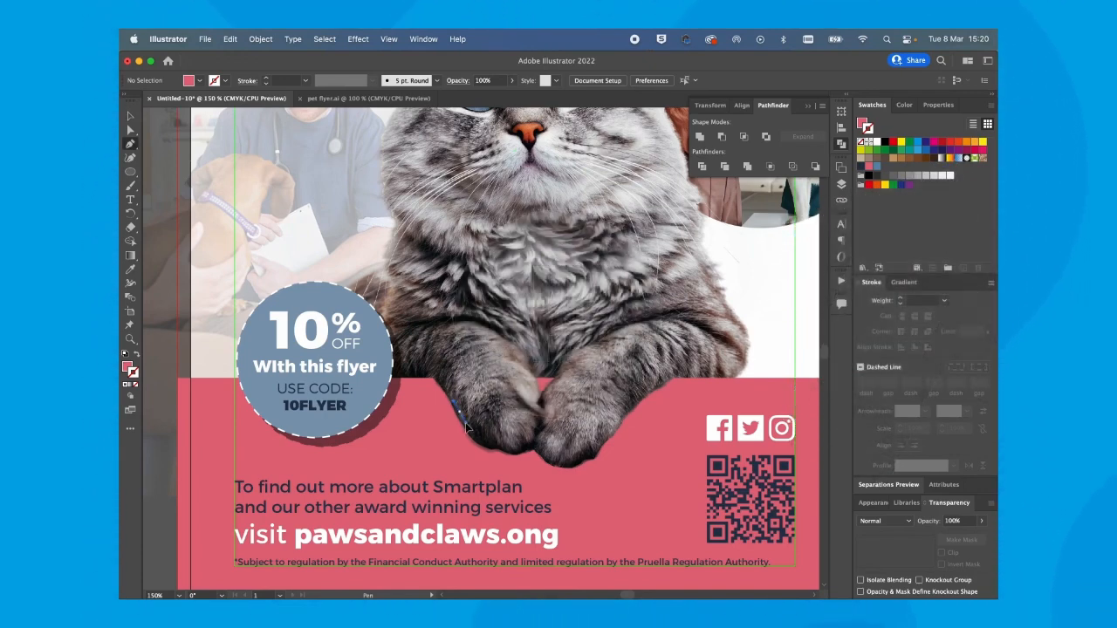
pyautogui.click(467, 426)
pyautogui.moveTo(480, 446); pyautogui.dragTo(532, 449)
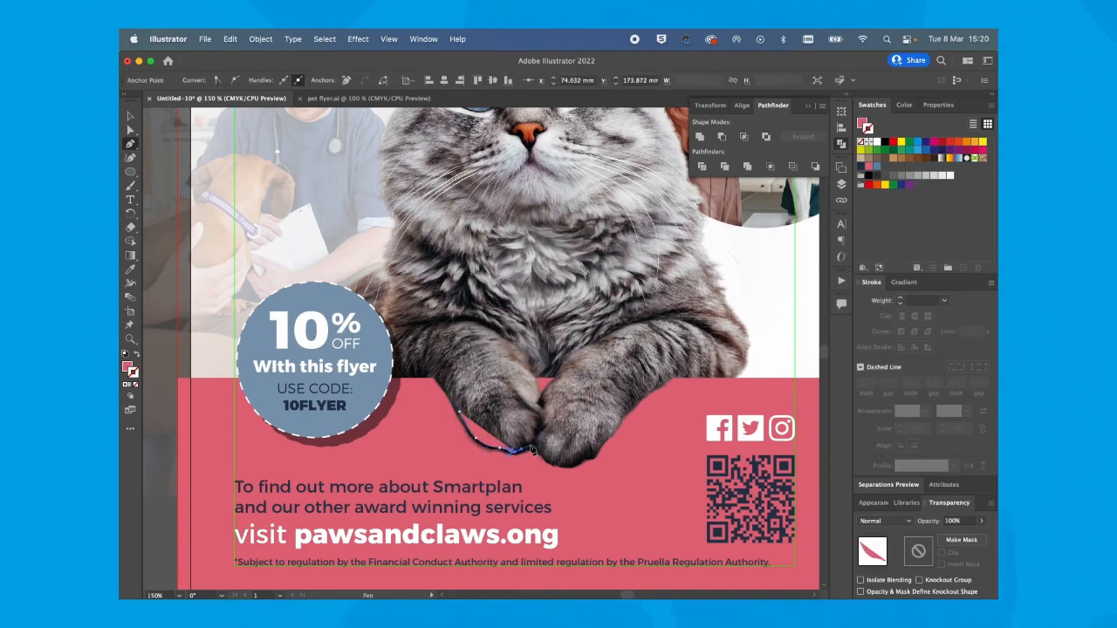
pyautogui.click(542, 447)
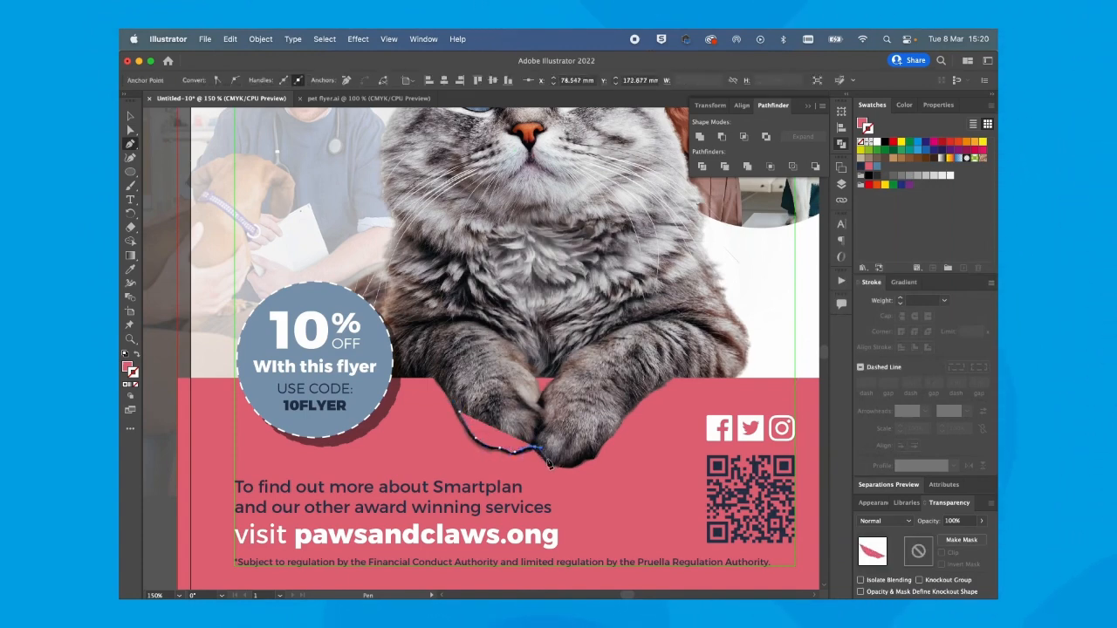
pyautogui.click(567, 468)
pyautogui.click(588, 463)
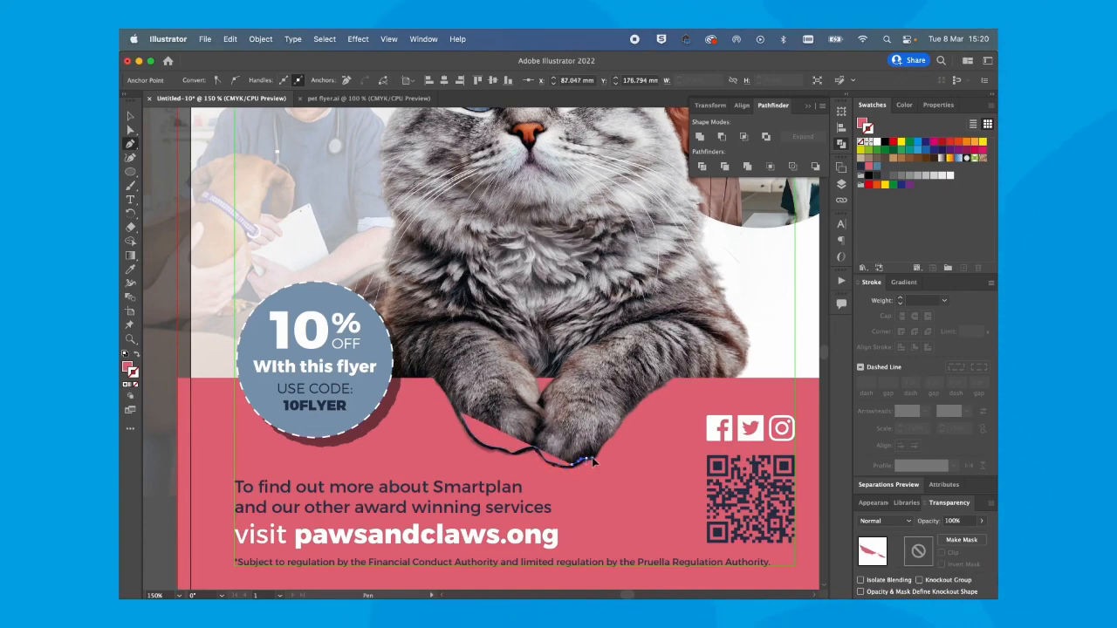
pyautogui.moveTo(592, 457); pyautogui.dragTo(522, 412)
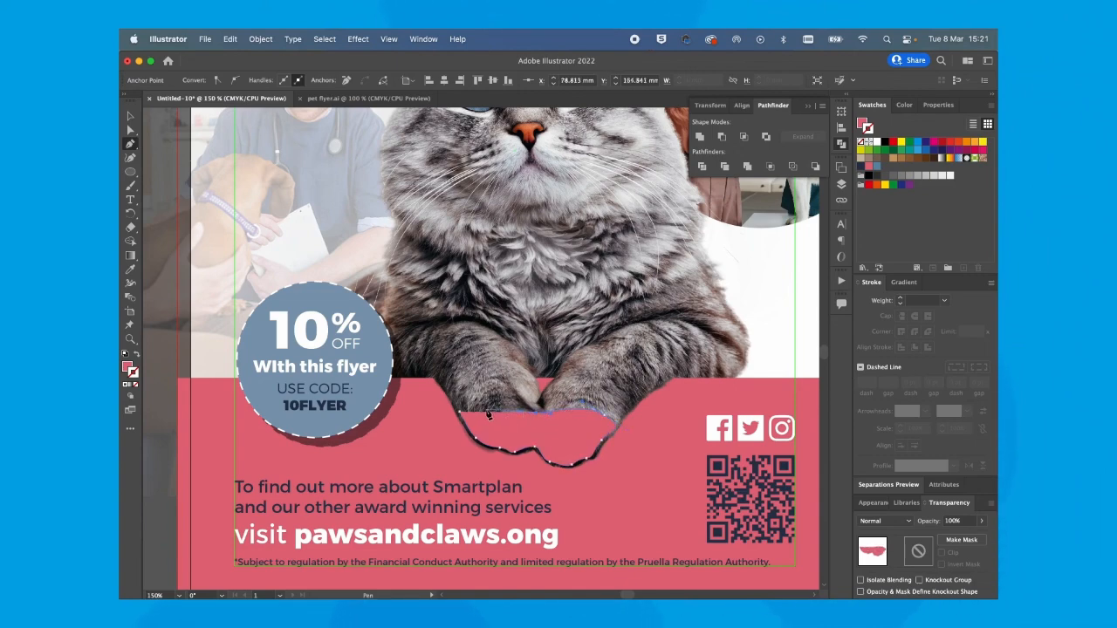
pyautogui.click(460, 412)
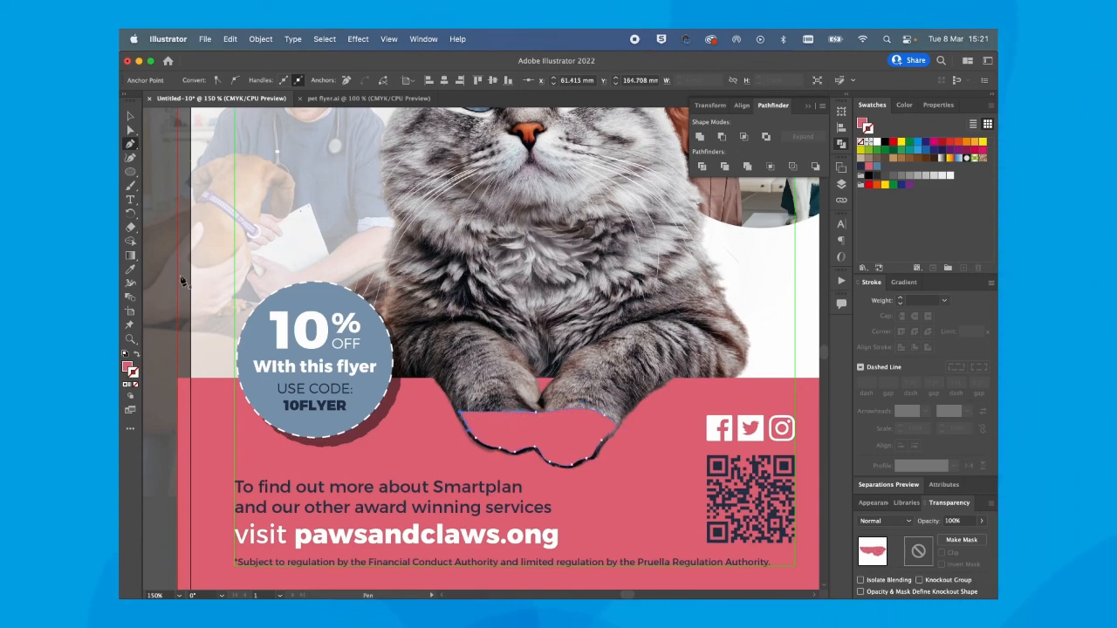
# - Give the paw shape a Multiply drop shadow with 40% opacity, 1 mm X offset, 2 mm Y offset and 1 mm blur
pyautogui.click(131, 116)
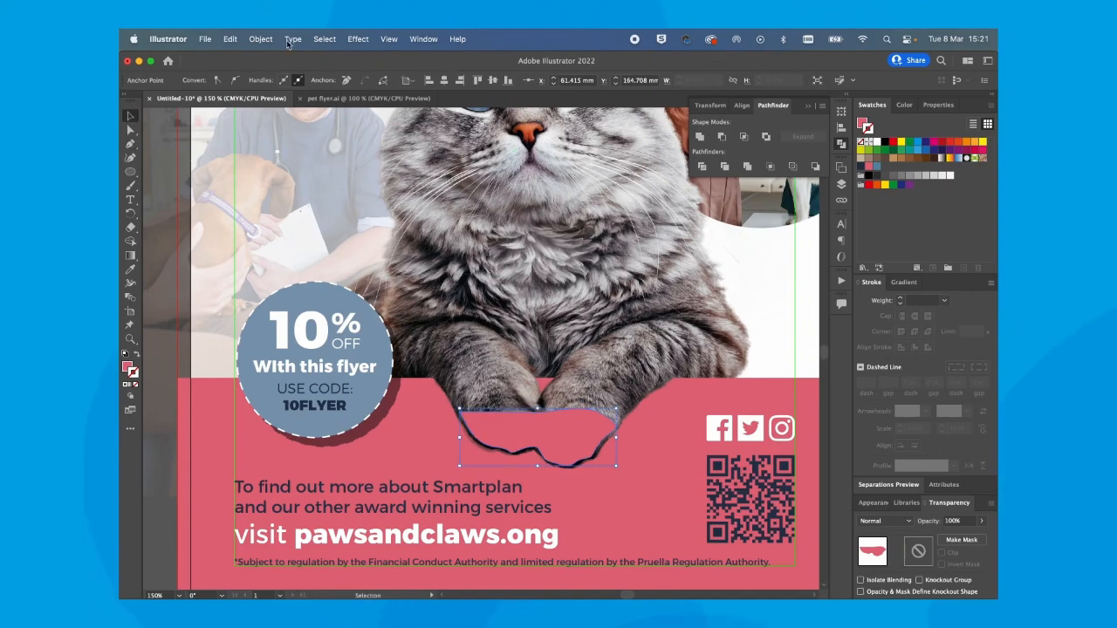
pyautogui.click(357, 40)
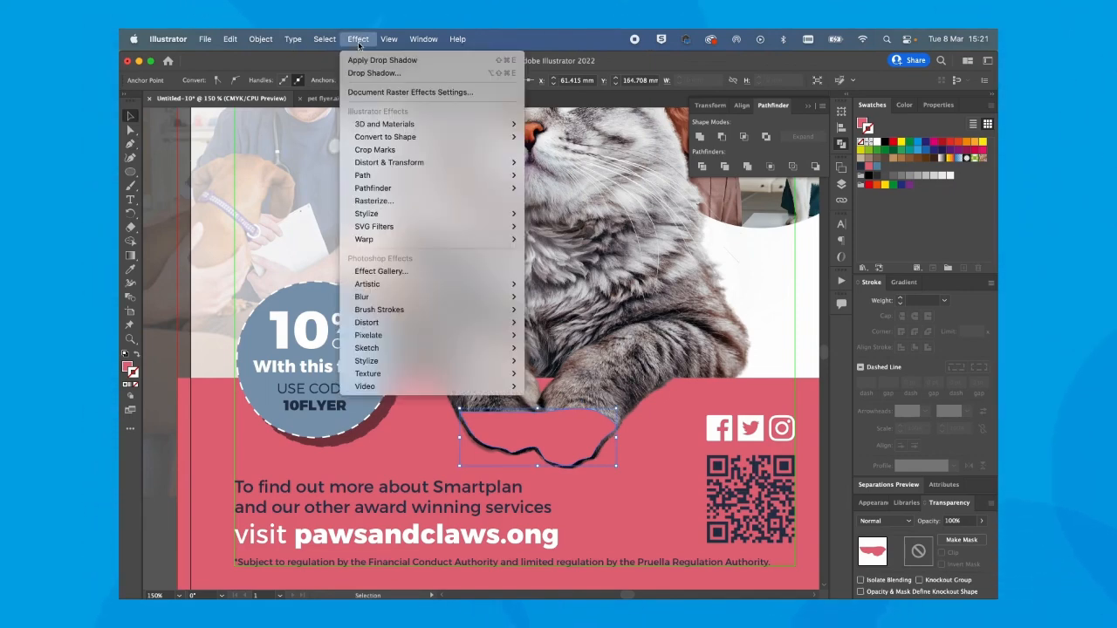
pyautogui.moveTo(401, 215)
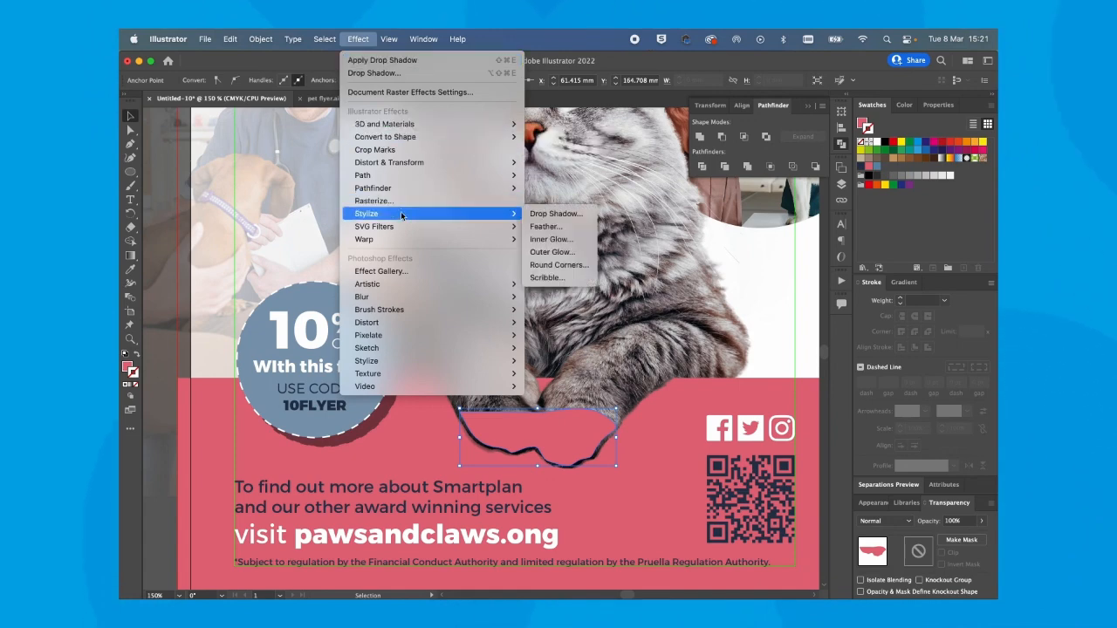
pyautogui.click(563, 213)
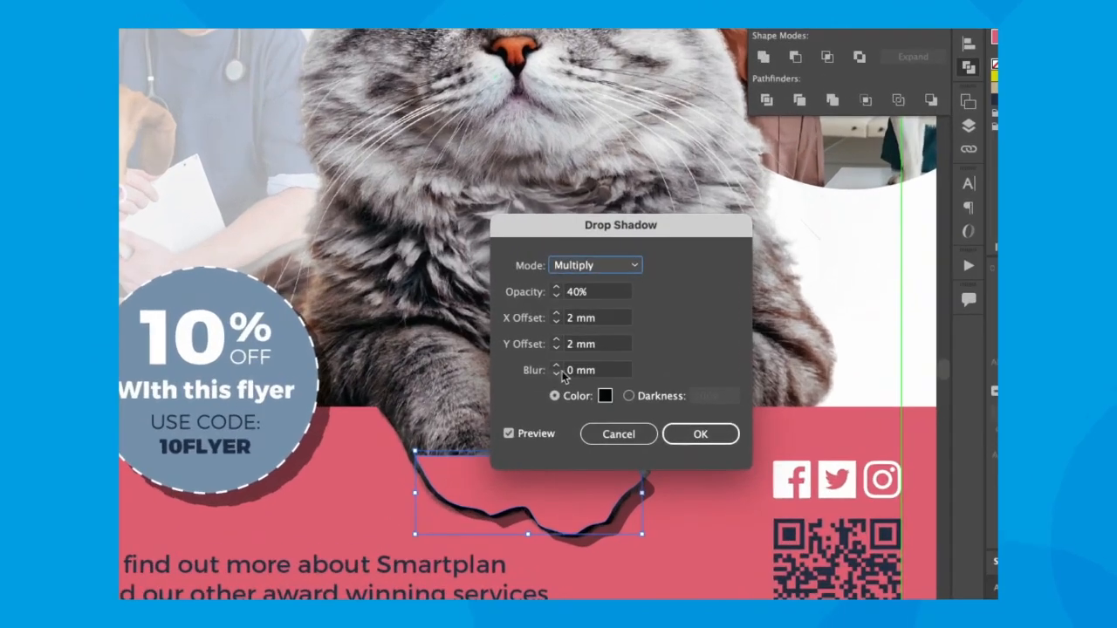
pyautogui.click(556, 358)
pyautogui.click(556, 366)
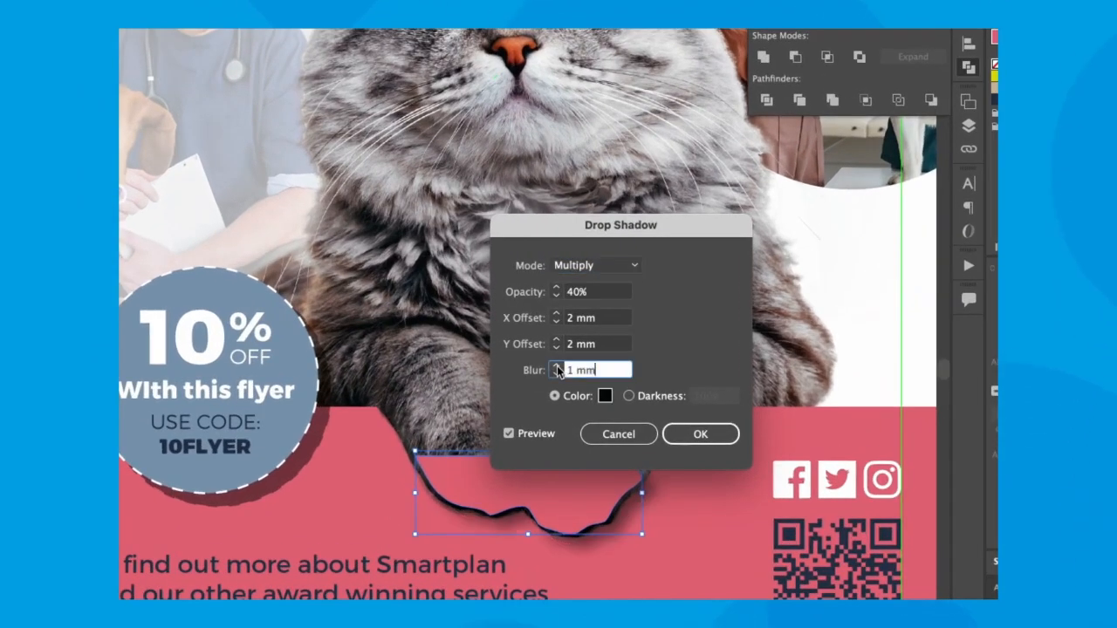
pyautogui.click(556, 346)
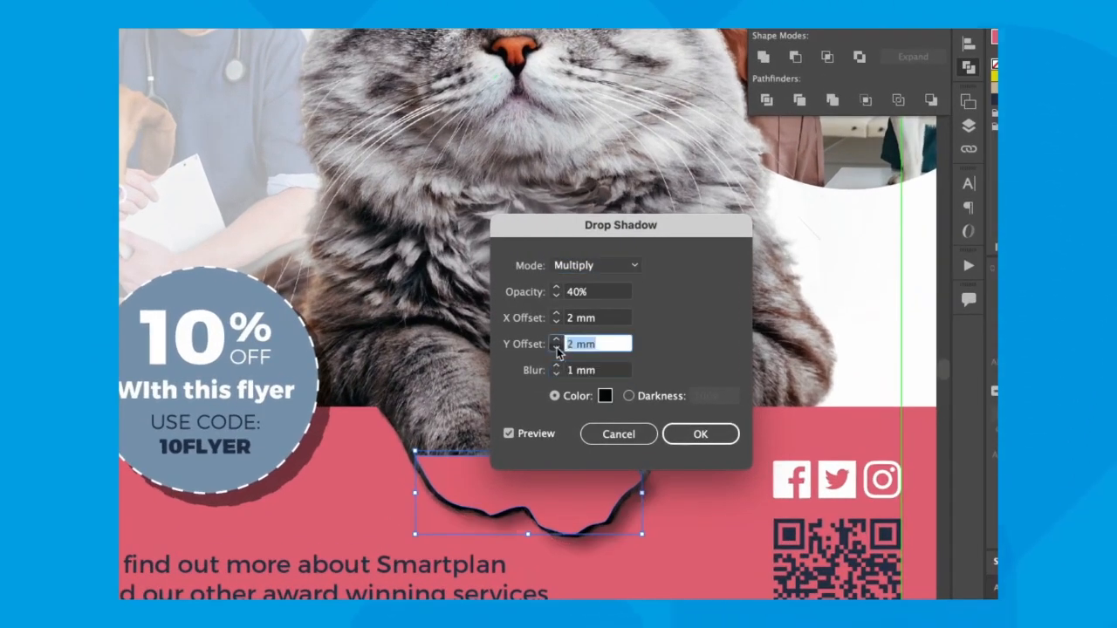
pyautogui.click(558, 349)
pyautogui.click(556, 341)
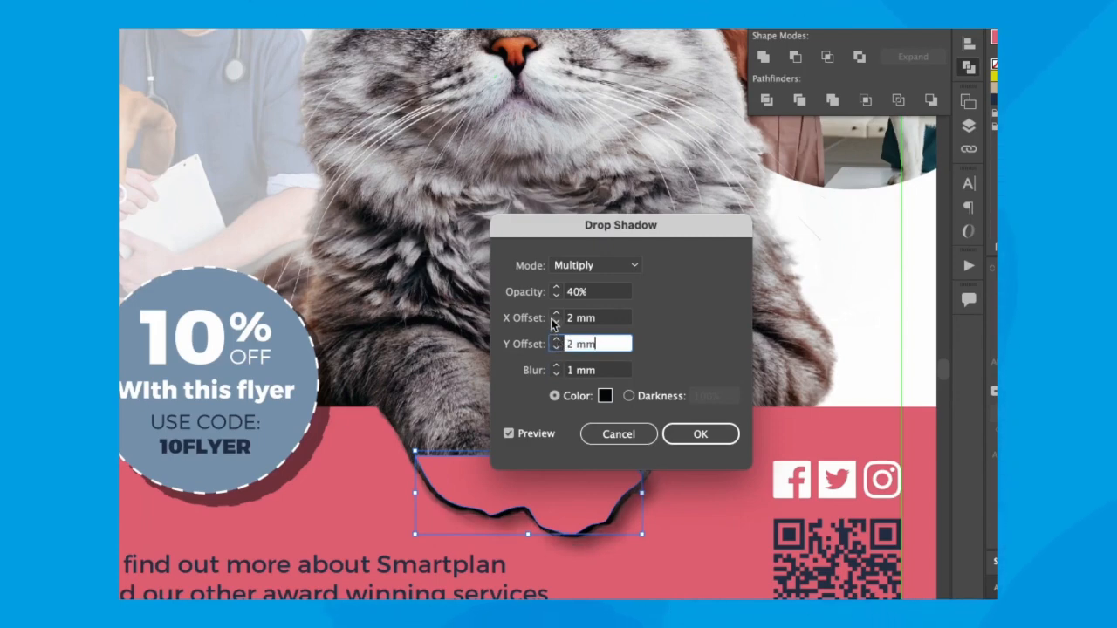
pyautogui.click(555, 321)
pyautogui.click(555, 325)
pyautogui.click(555, 314)
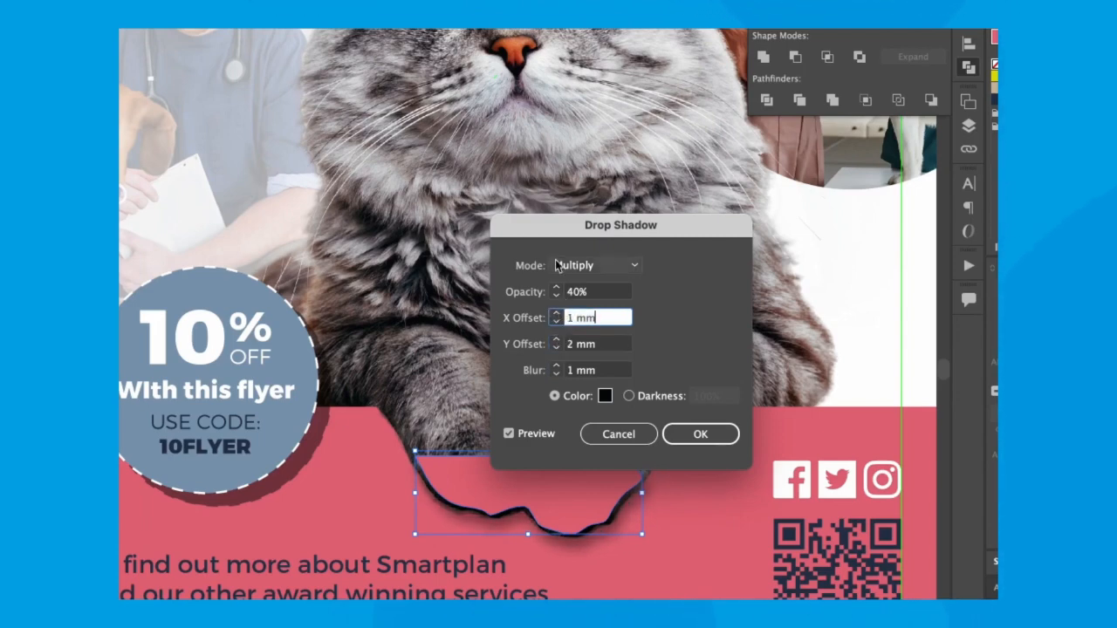
pyautogui.moveTo(545, 234); pyautogui.dragTo(558, 101)
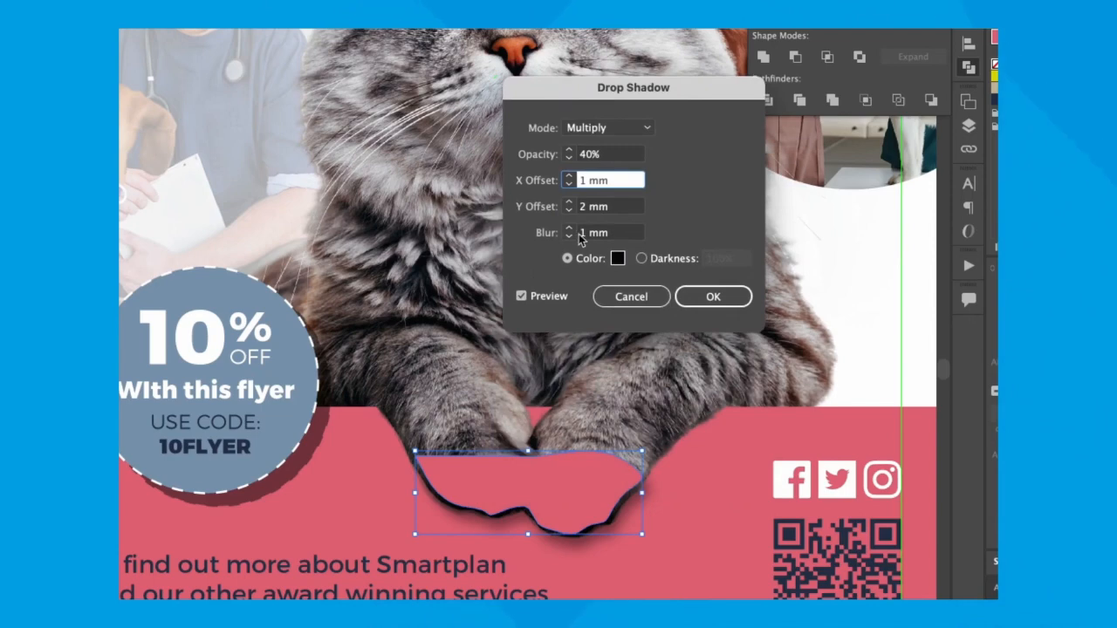
pyautogui.click(711, 300)
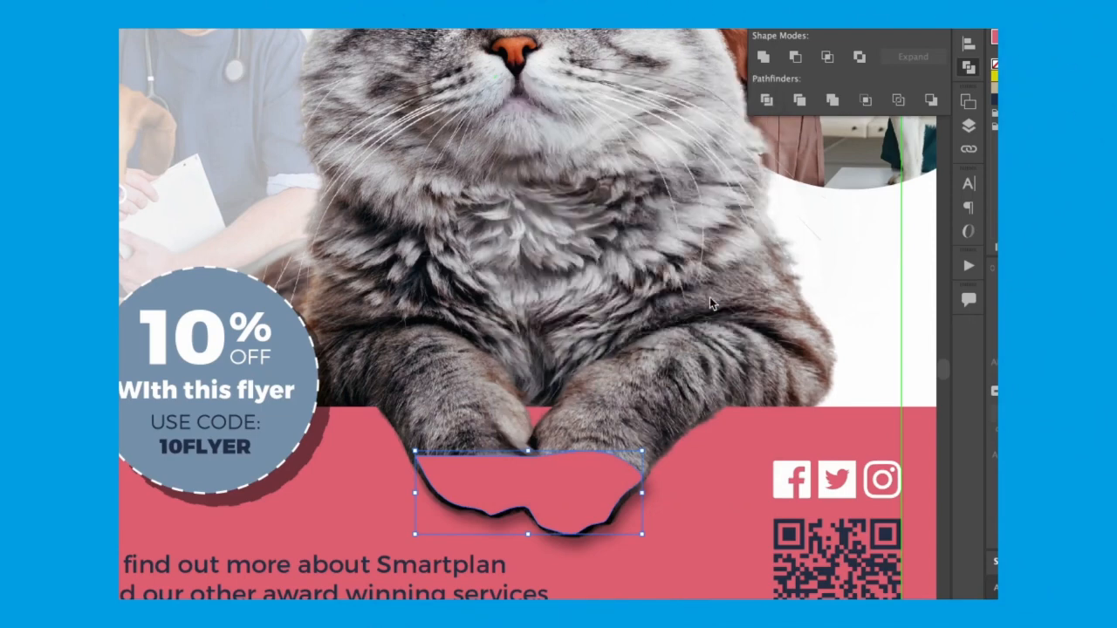
# - Stretch the paw shape's top edge slightly upwards and send the shape backward until it sits behind the cat photo
pyautogui.moveTo(529, 446); pyautogui.dragTo(530, 437)
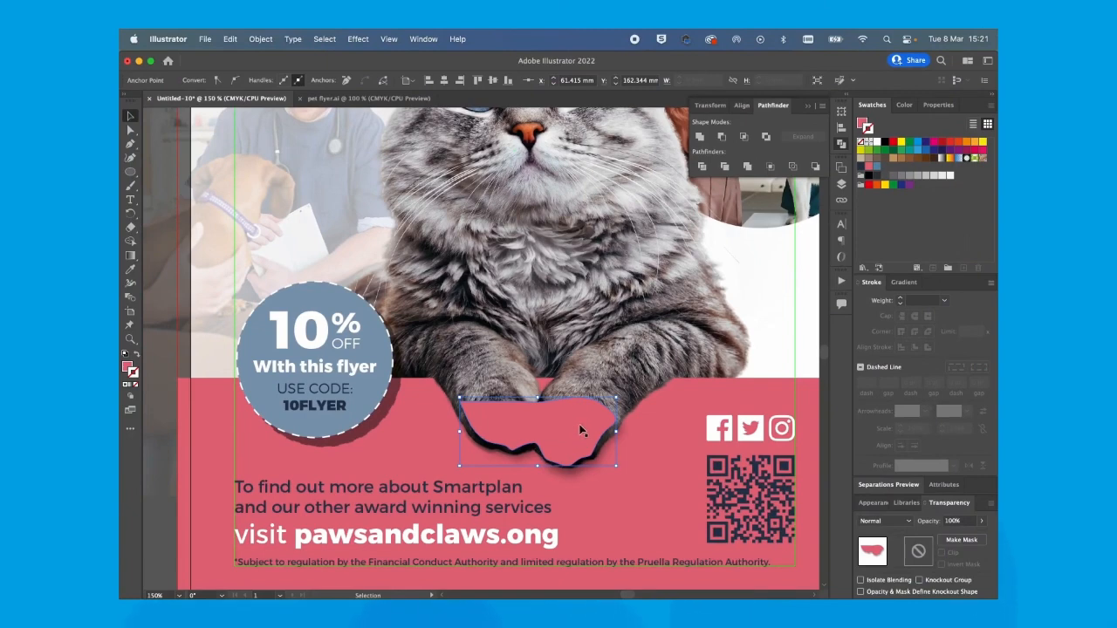
pyautogui.press('super+minus')
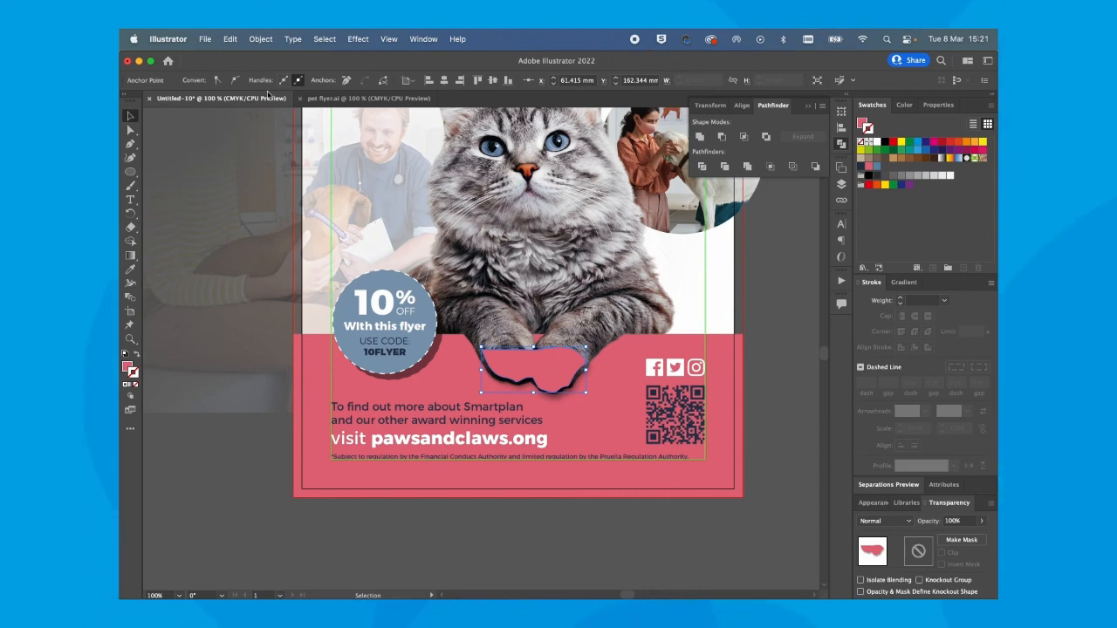
pyautogui.click(257, 40)
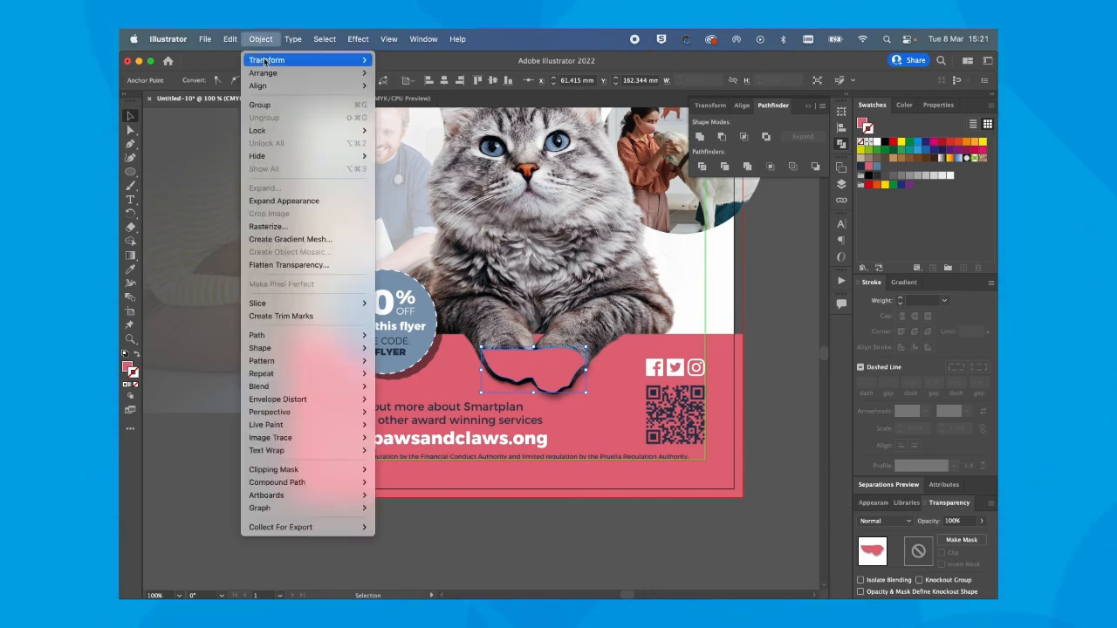
pyautogui.moveTo(263, 75)
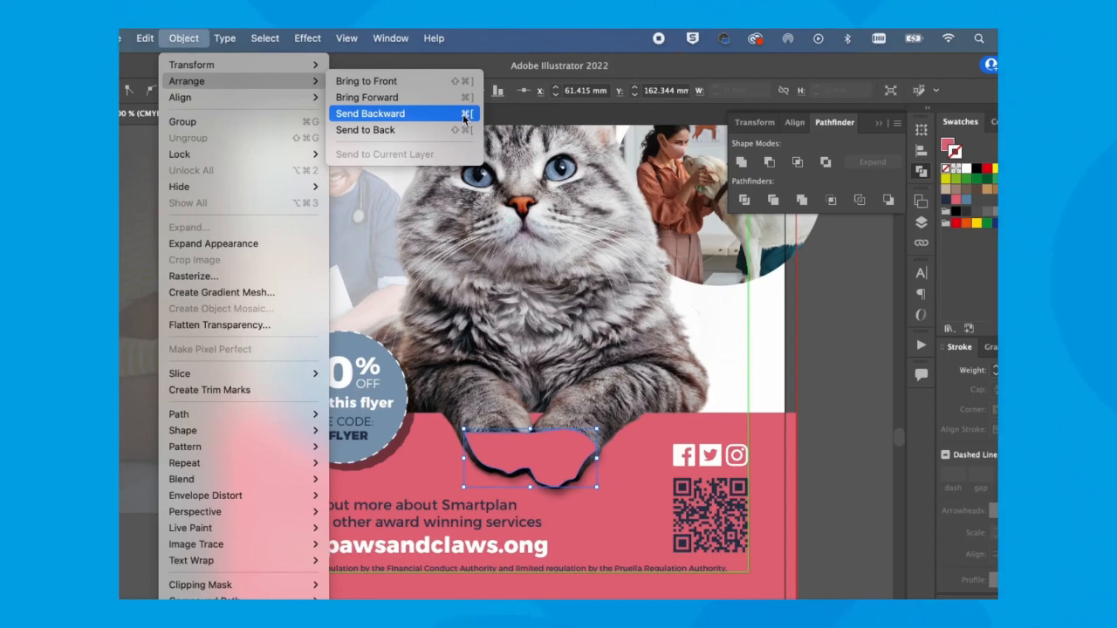
pyautogui.click(463, 114)
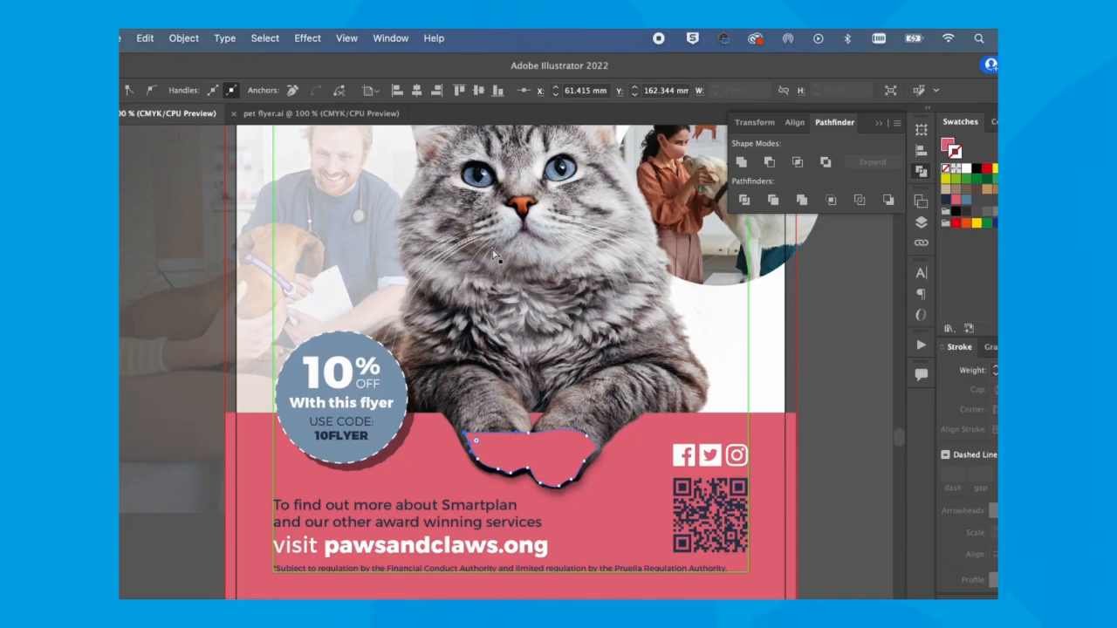
pyautogui.press('super+[')
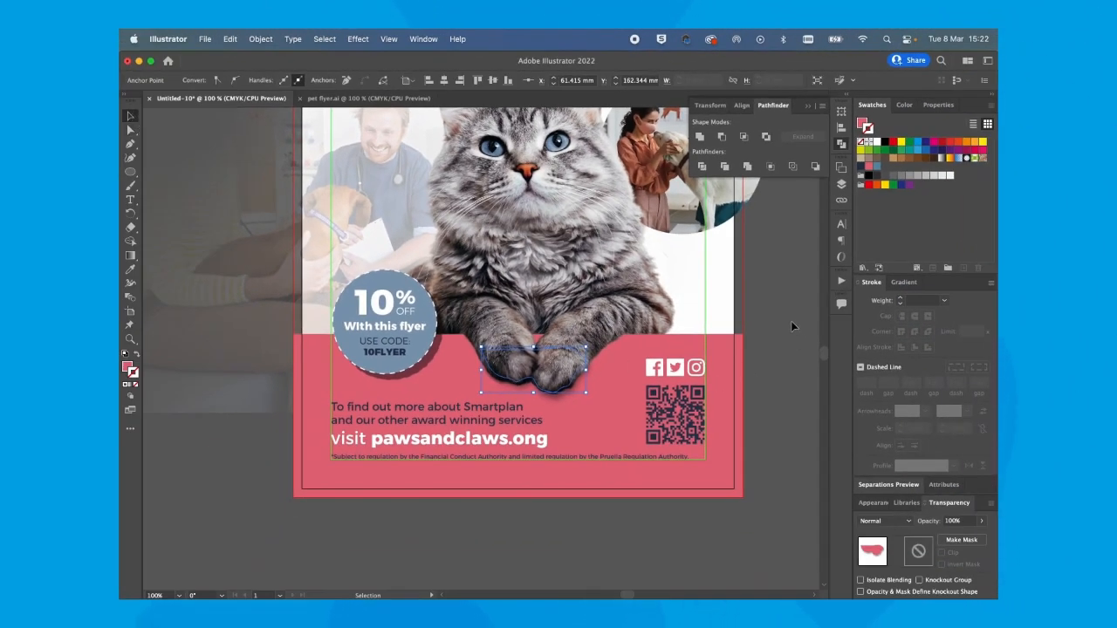
pyautogui.click(788, 334)
pyautogui.scroll(2, 646, 384)
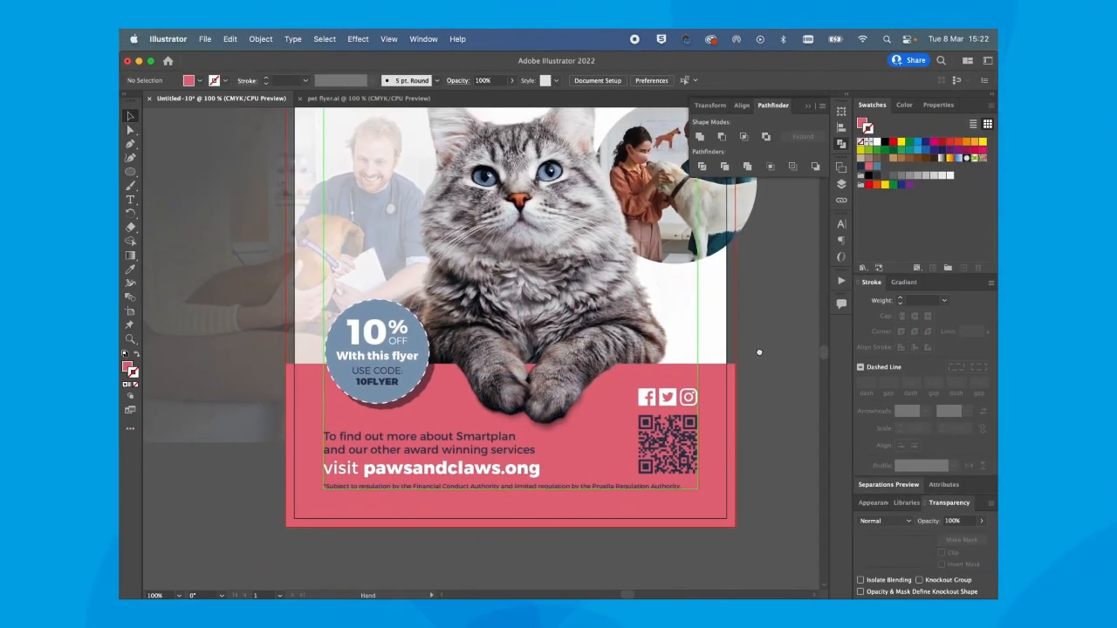
# - Check the stacking of the cat photo and the shadow shape behind its paws by selecting each, and deselect everything
pyautogui.click(557, 425)
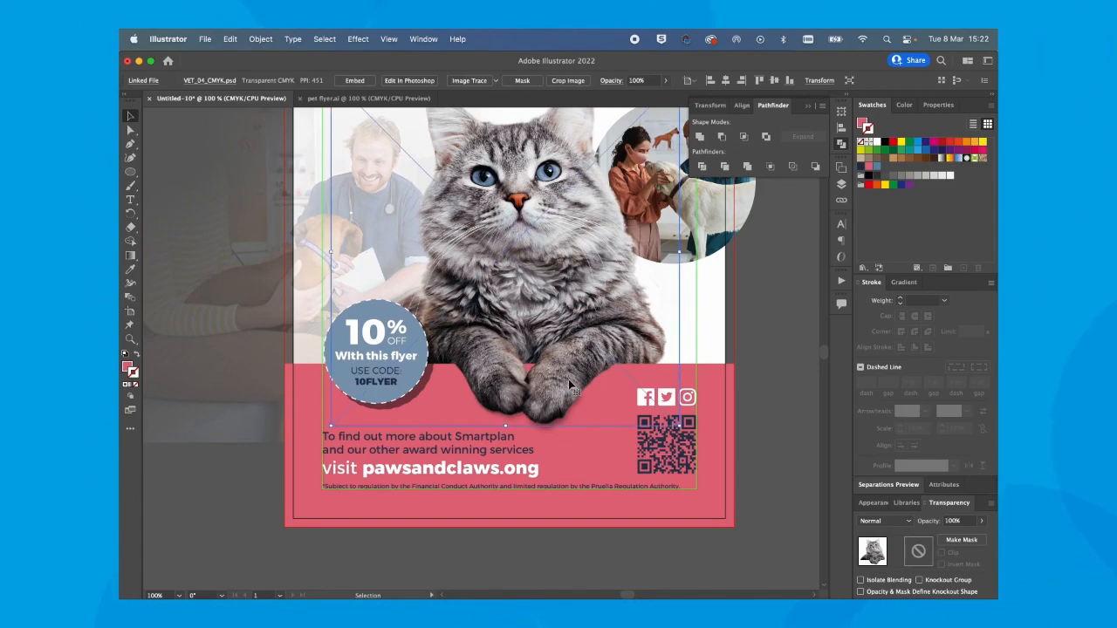
pyautogui.click(569, 388)
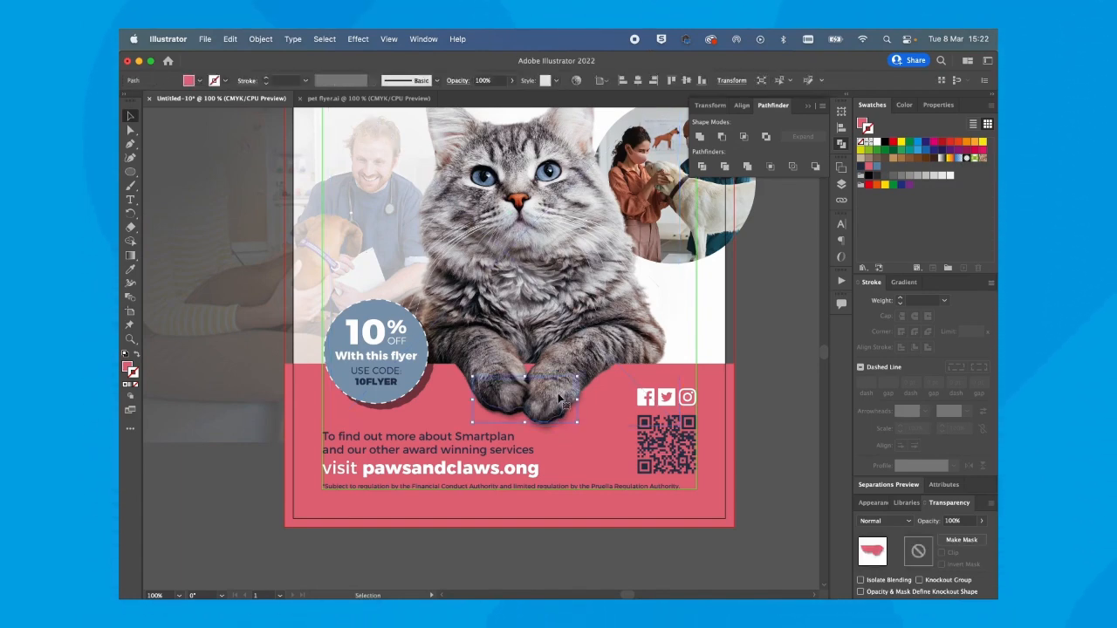
pyautogui.click(787, 360)
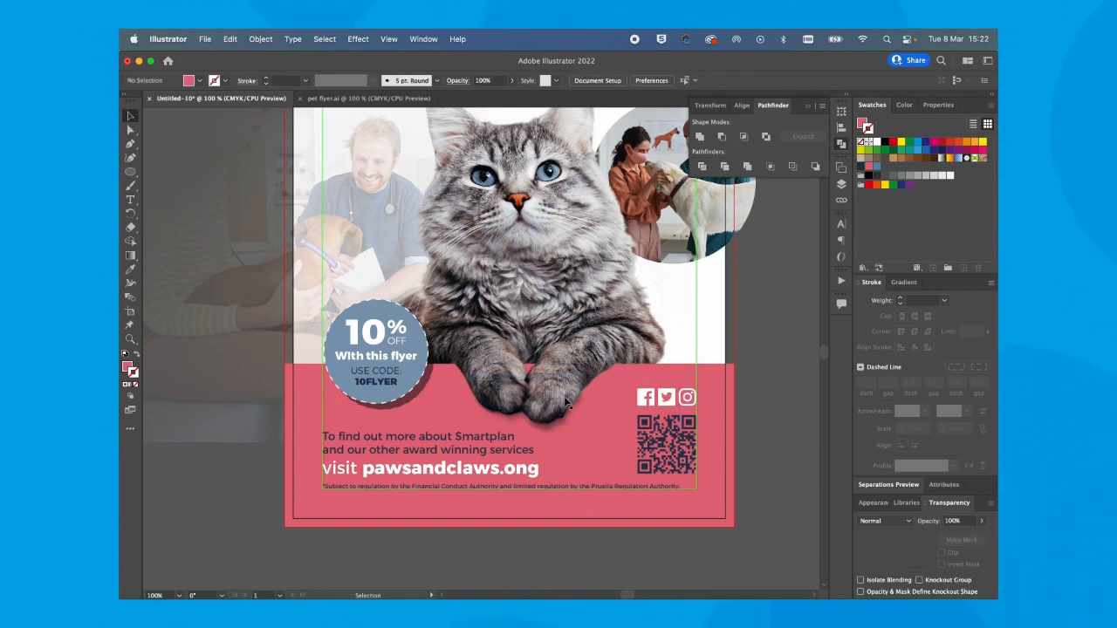
# - Examine the drop shadows beneath the cat's paws and the offer circle, both close up and at whole-flyer scale
pyautogui.press('a')
pyautogui.press('super+equal')
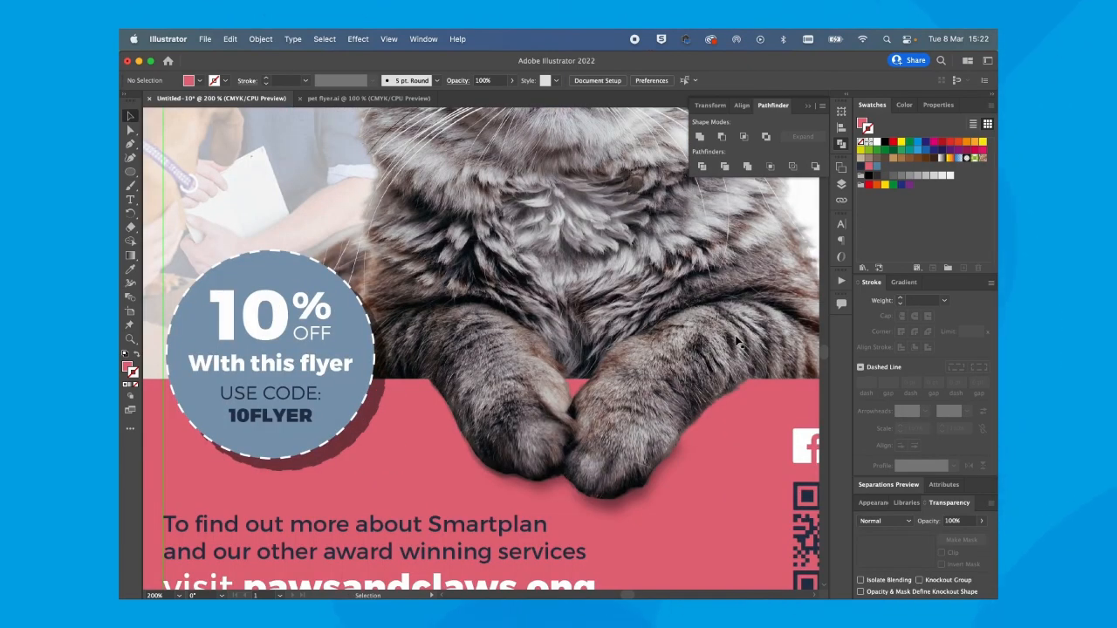
pyautogui.press('super+minus')
pyautogui.press('super+minus')
pyautogui.press('super+minus')
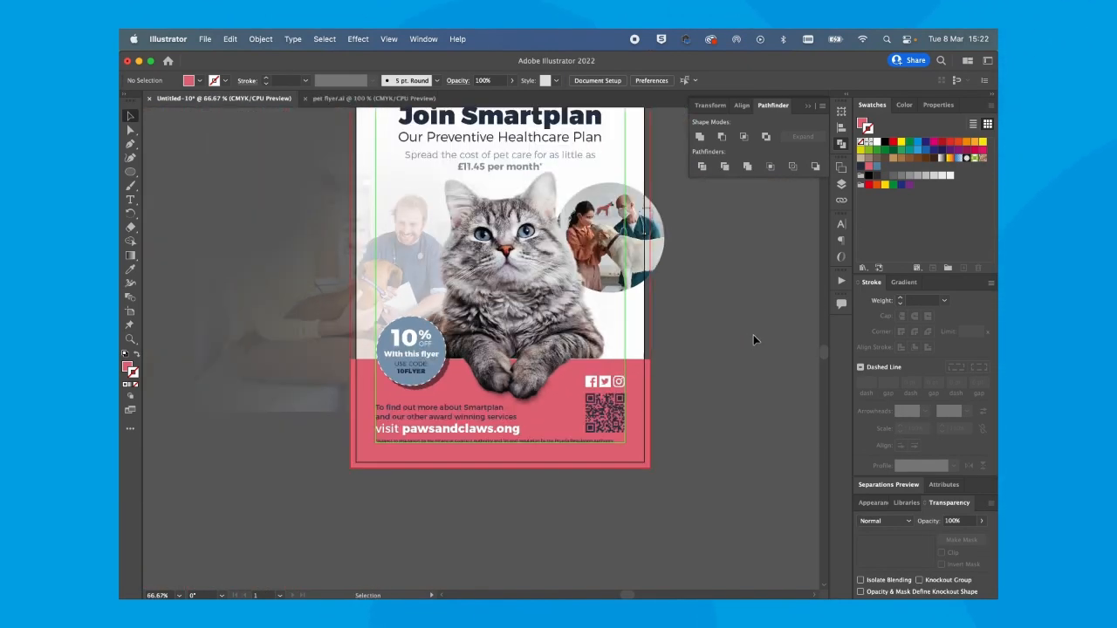
pyautogui.press('space')
pyautogui.moveTo(689, 320); pyautogui.dragTo(694, 379)
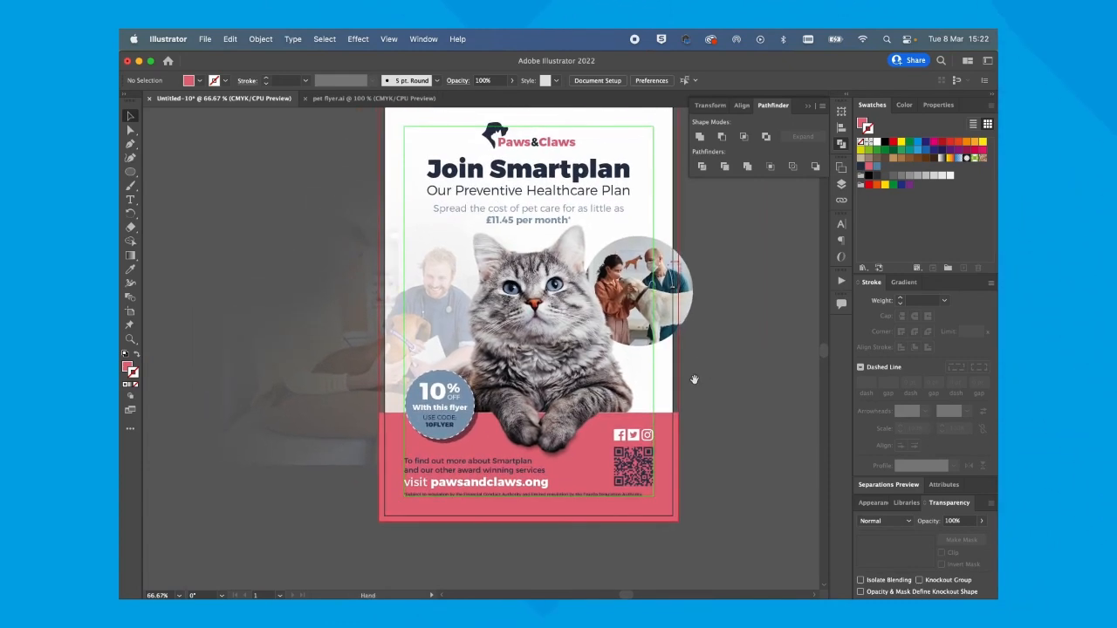
pyautogui.press('super+equal')
pyautogui.press('super+equal')
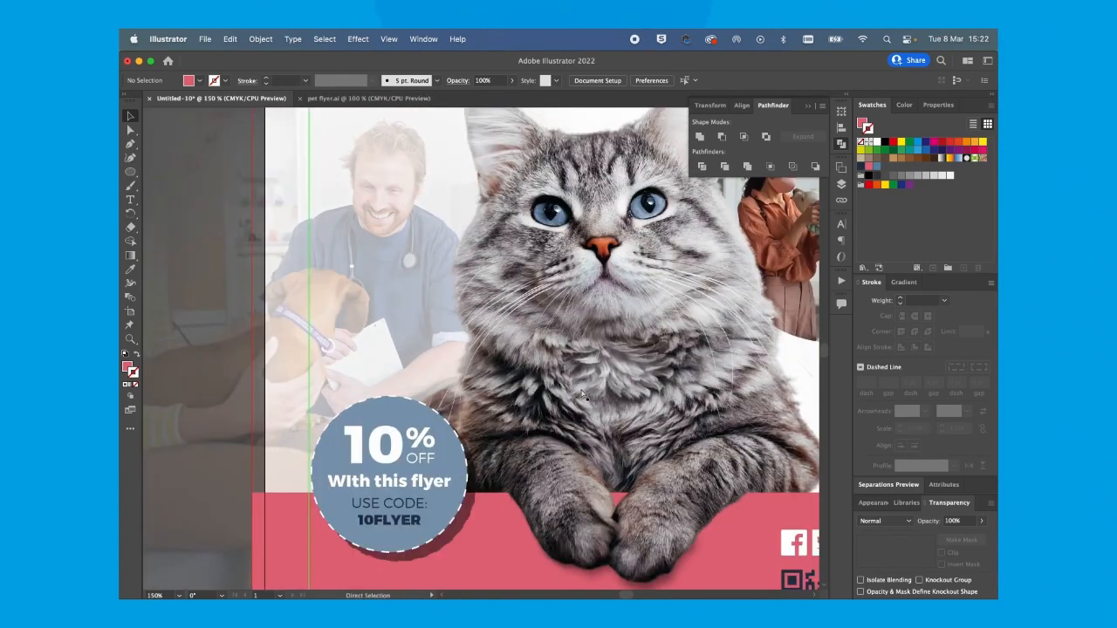
pyautogui.press('super+equal')
pyautogui.scroll(-5, 478, 402)
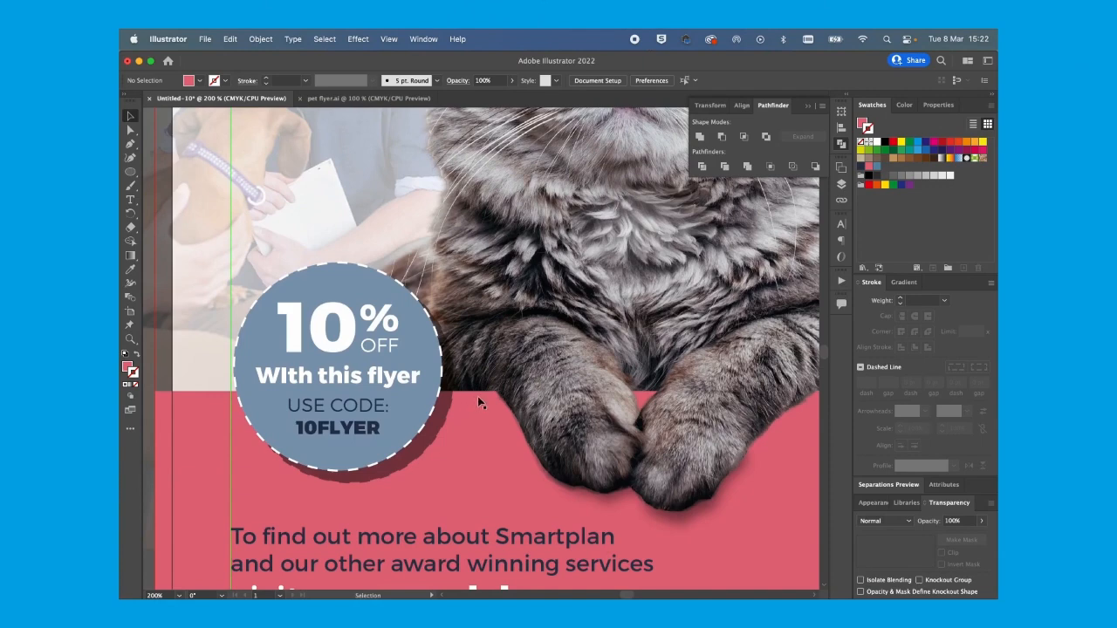
pyautogui.press('super+minus')
pyautogui.press('super+minus')
pyautogui.press('super+minus')
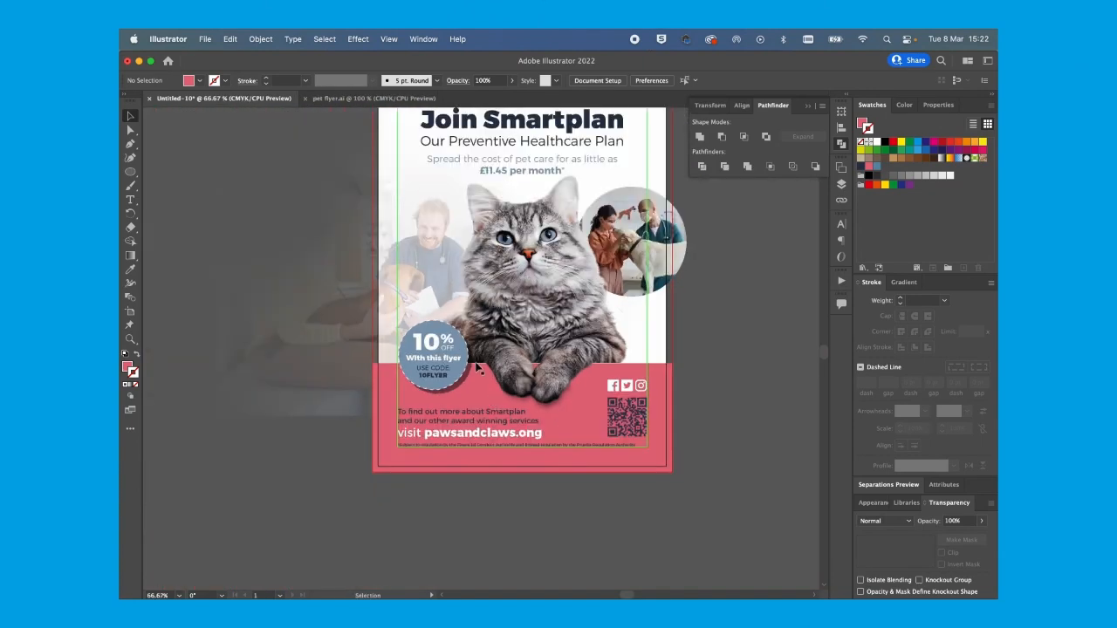
pyautogui.press('super+equal')
pyautogui.press('super+equal')
pyautogui.press('super+equal')
pyautogui.press('super+equal')
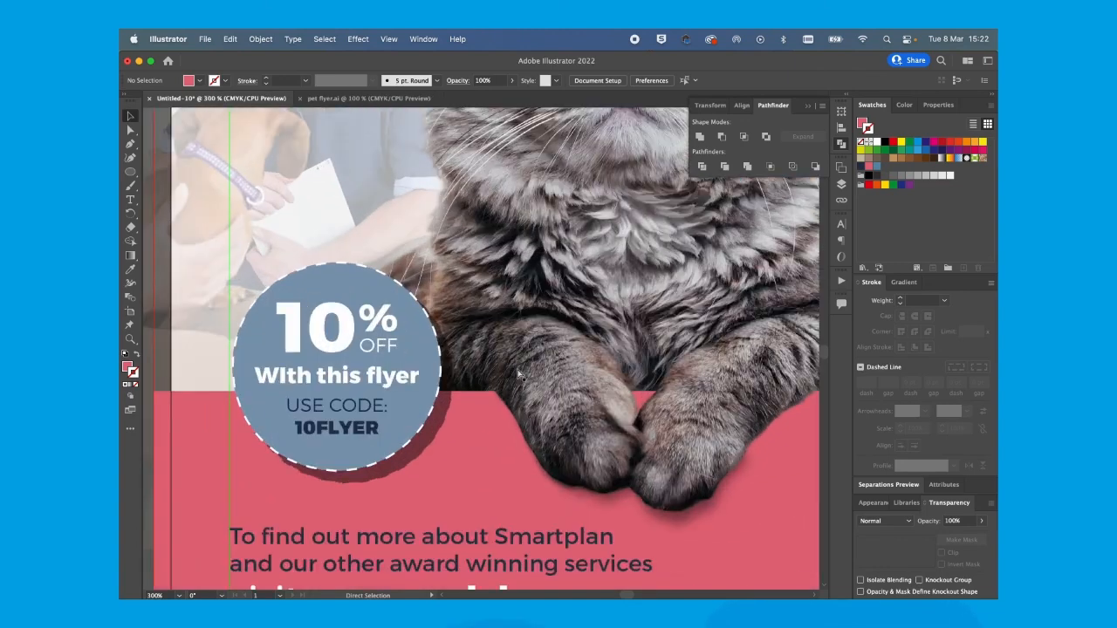
pyautogui.press('super+minus')
pyautogui.press('super+minus')
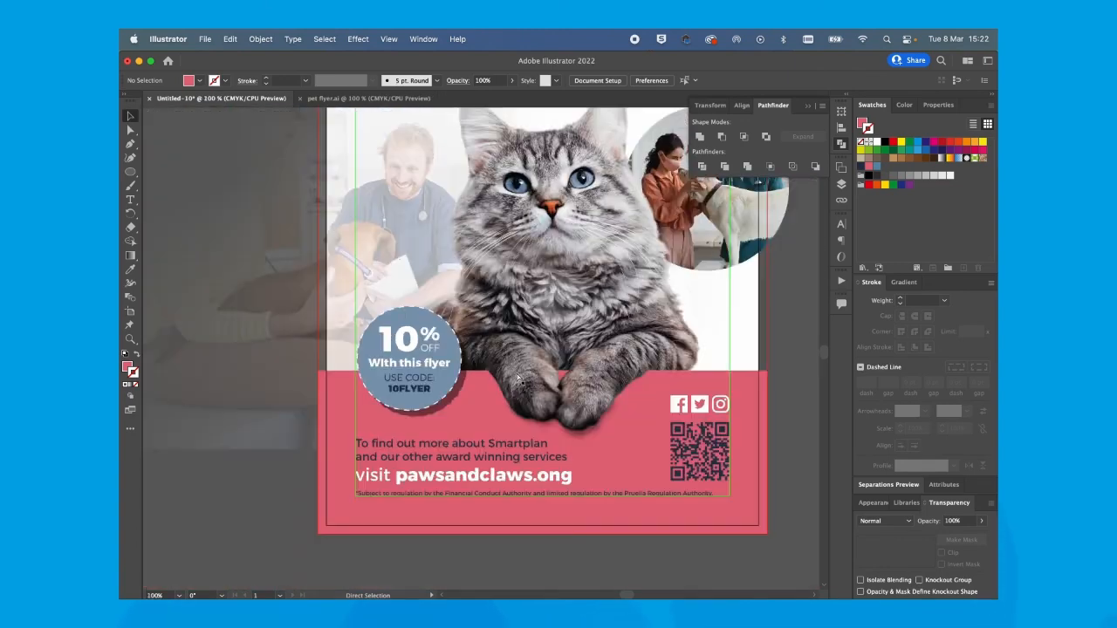
# - Fit the whole flyer artboard in view and hide the guides
pyautogui.press('super+0')
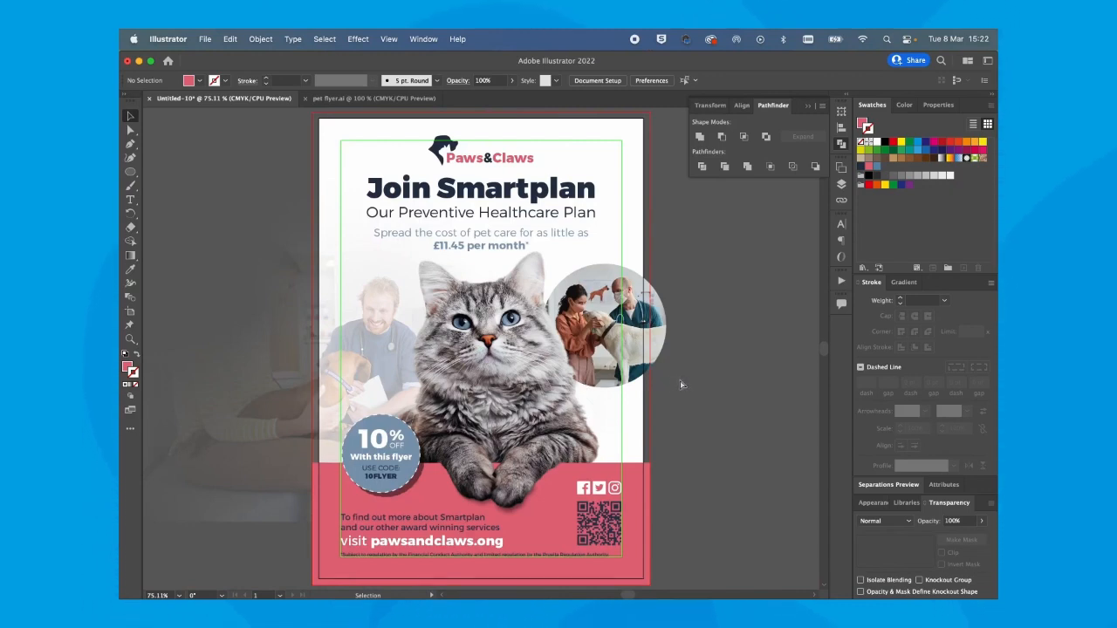
pyautogui.press('super+semicolon')
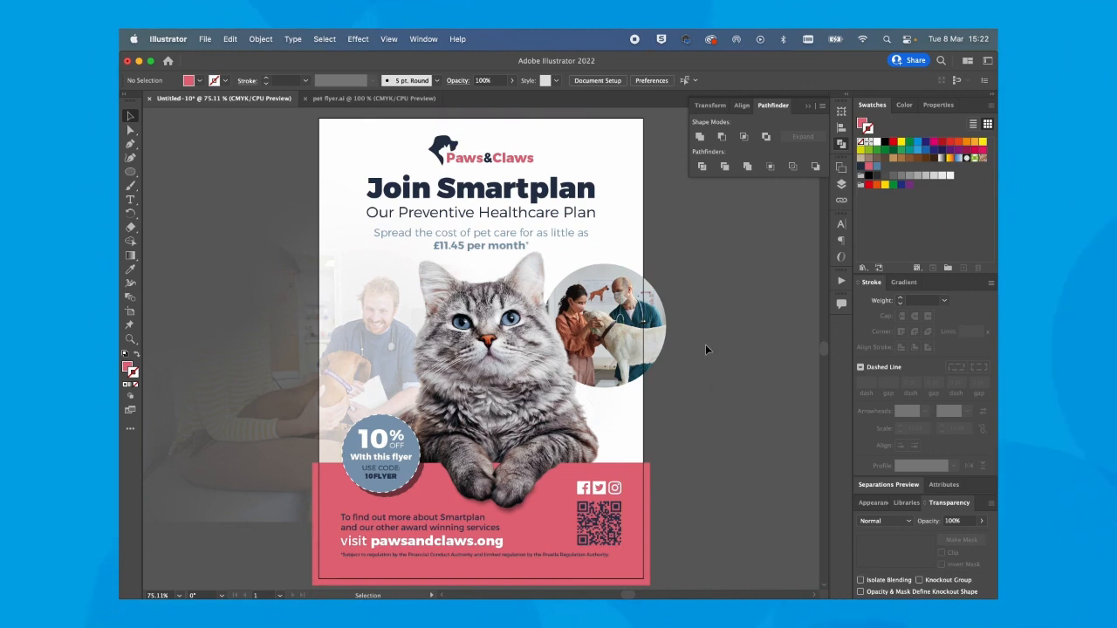
# - Look up the available spell-check commands for the flyer text, then dismiss them
pyautogui.click(230, 39)
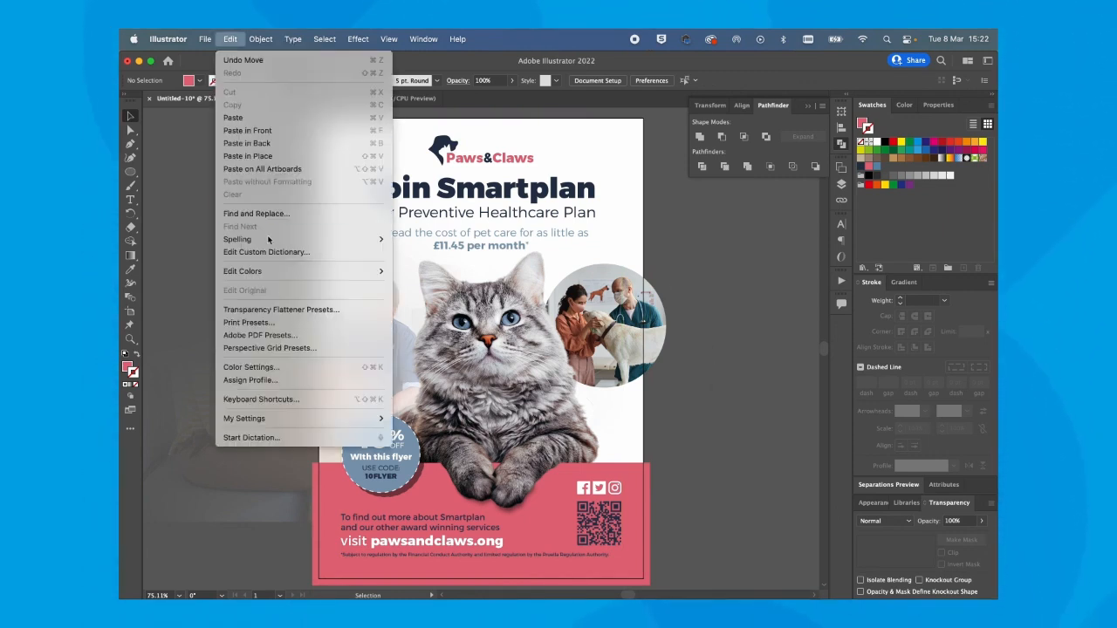
pyautogui.moveTo(261, 245)
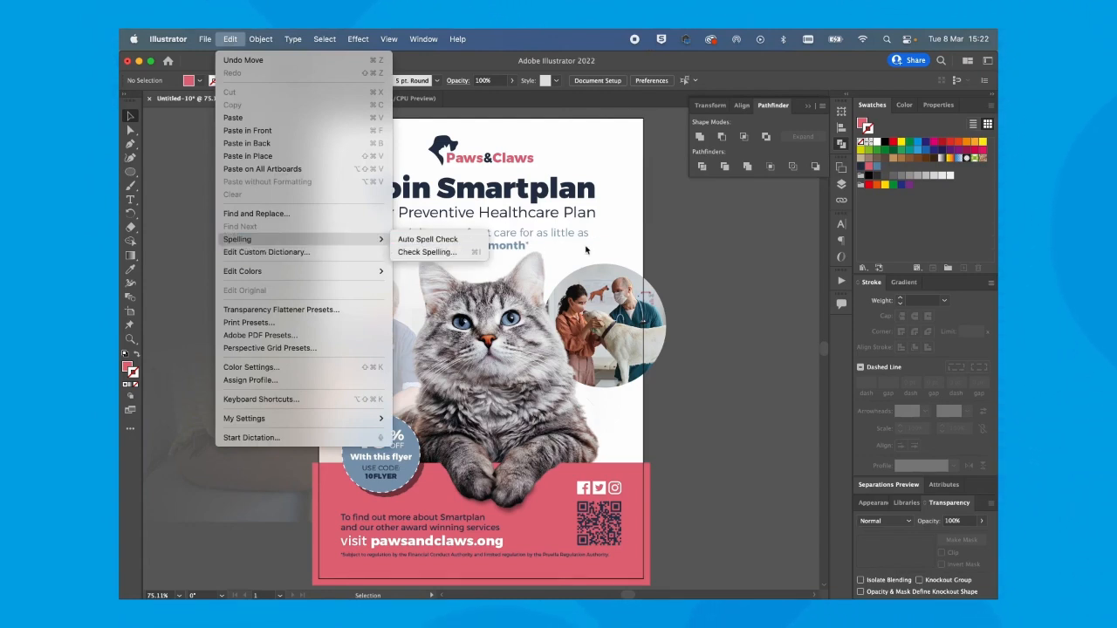
pyautogui.click(701, 249)
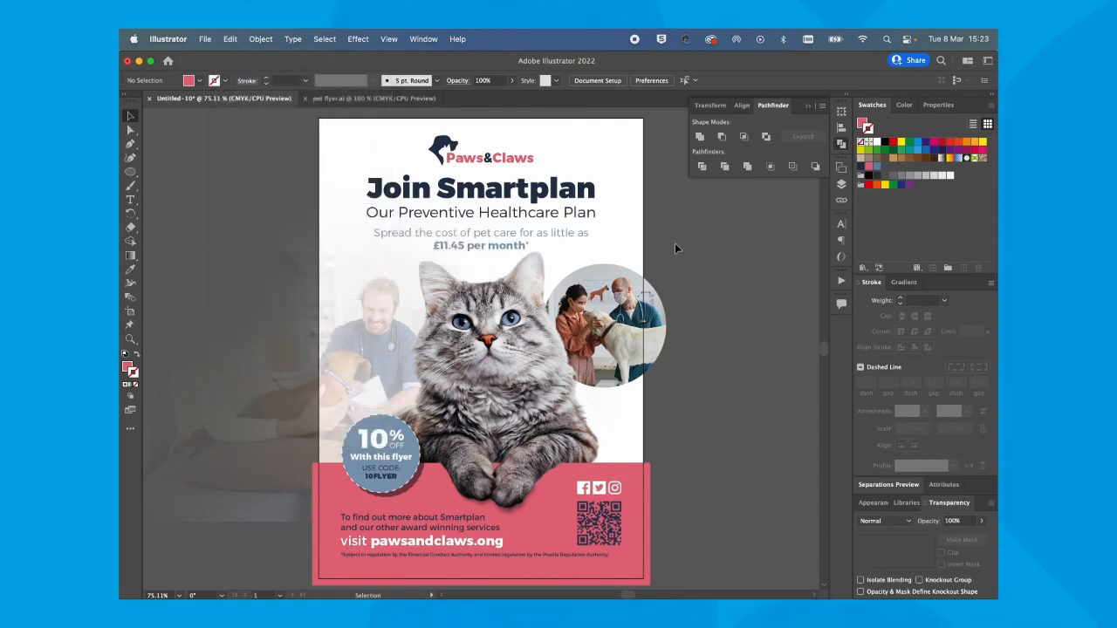
# - Save the flyer as cat flyer.ai in the Flyer vid folder, in Adobe Illustrator format with Illustrator 2020 compatibility
pyautogui.press('a')
pyautogui.press('super+s')
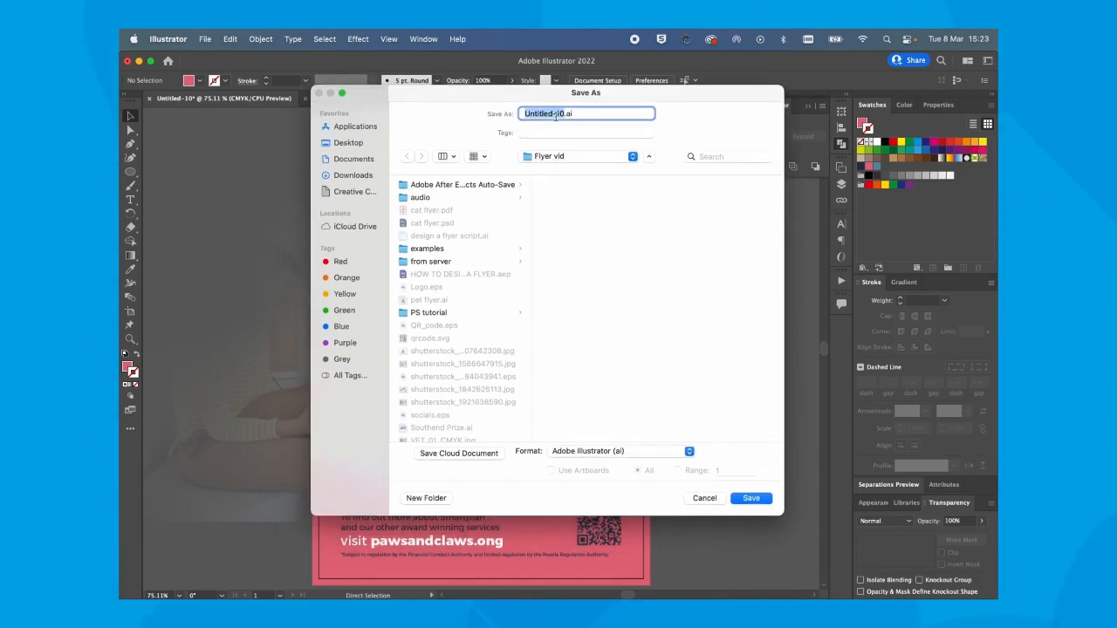
pyautogui.write('cat fl')
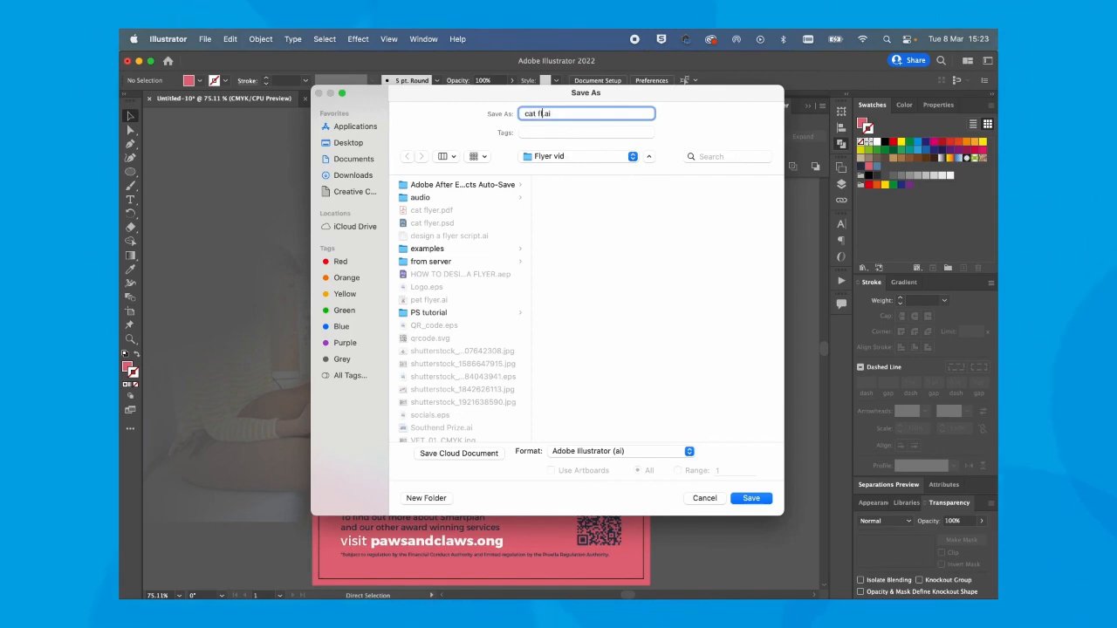
pyautogui.write('yer')
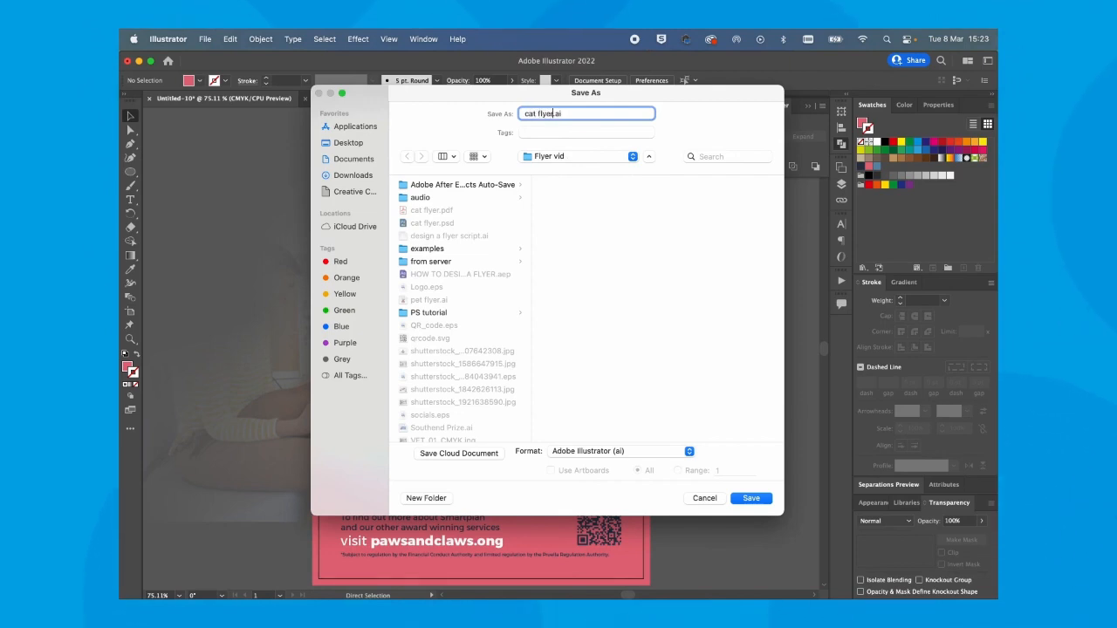
pyautogui.click(761, 499)
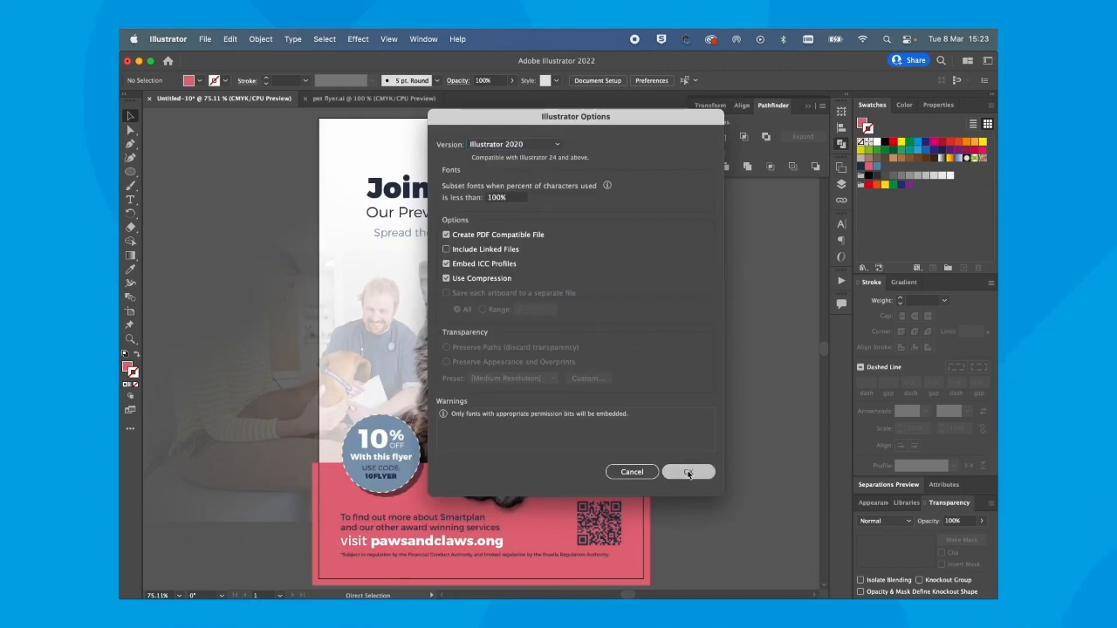
pyautogui.click(691, 469)
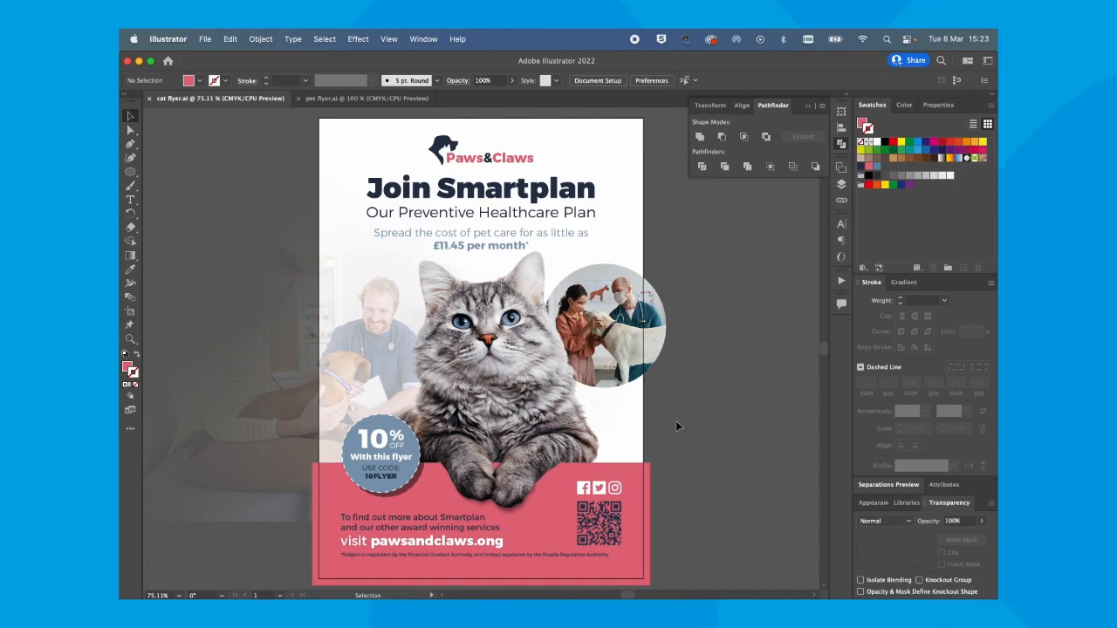
# - Save a version of the flyer in Adobe PDF format as cat flyer 2.pdf, without replacing the existing cat flyer.pdf
pyautogui.click(206, 39)
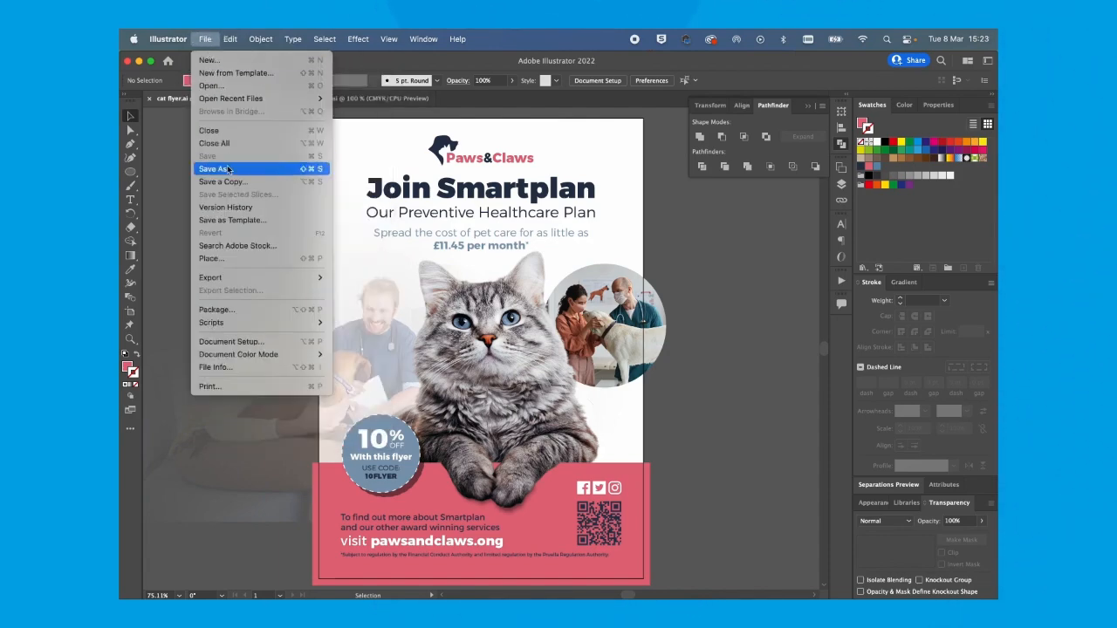
pyautogui.click(228, 170)
pyautogui.click(594, 449)
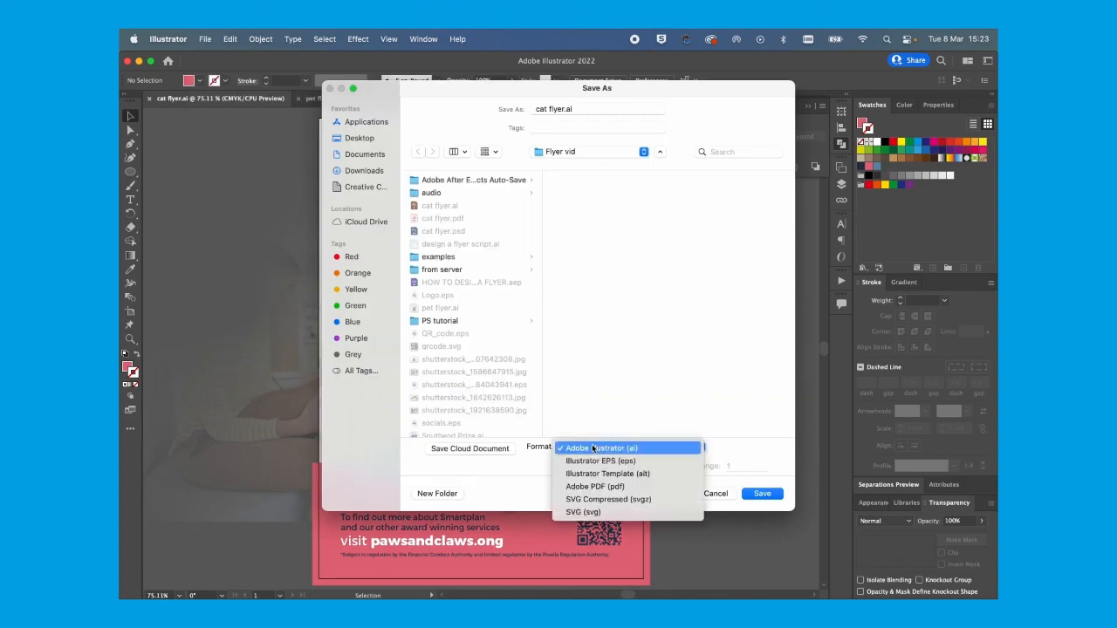
pyautogui.click(587, 486)
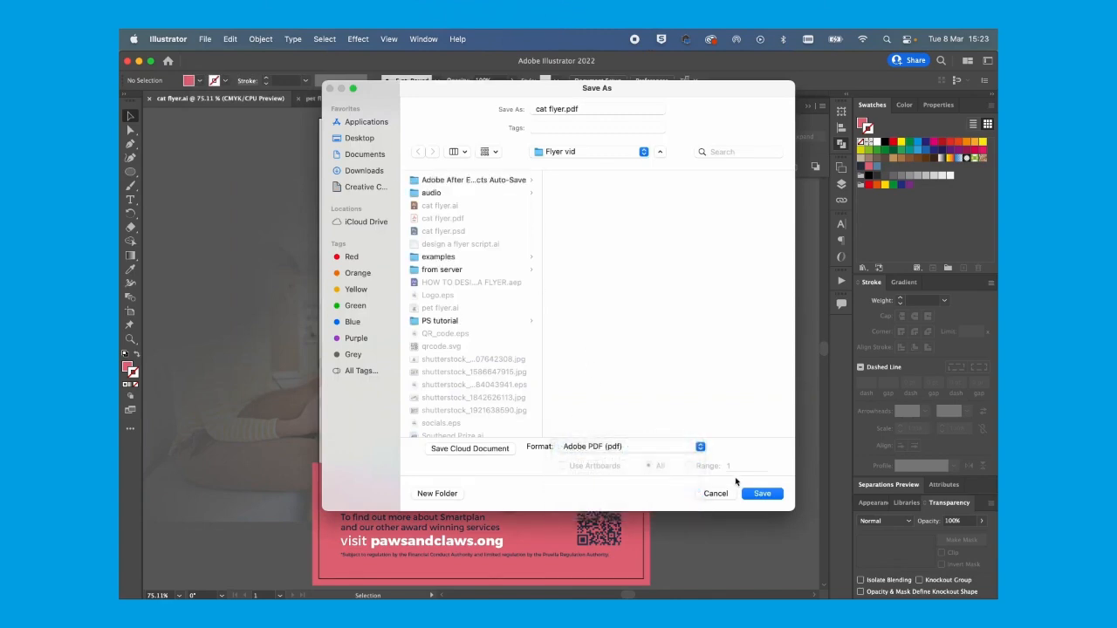
pyautogui.click(758, 495)
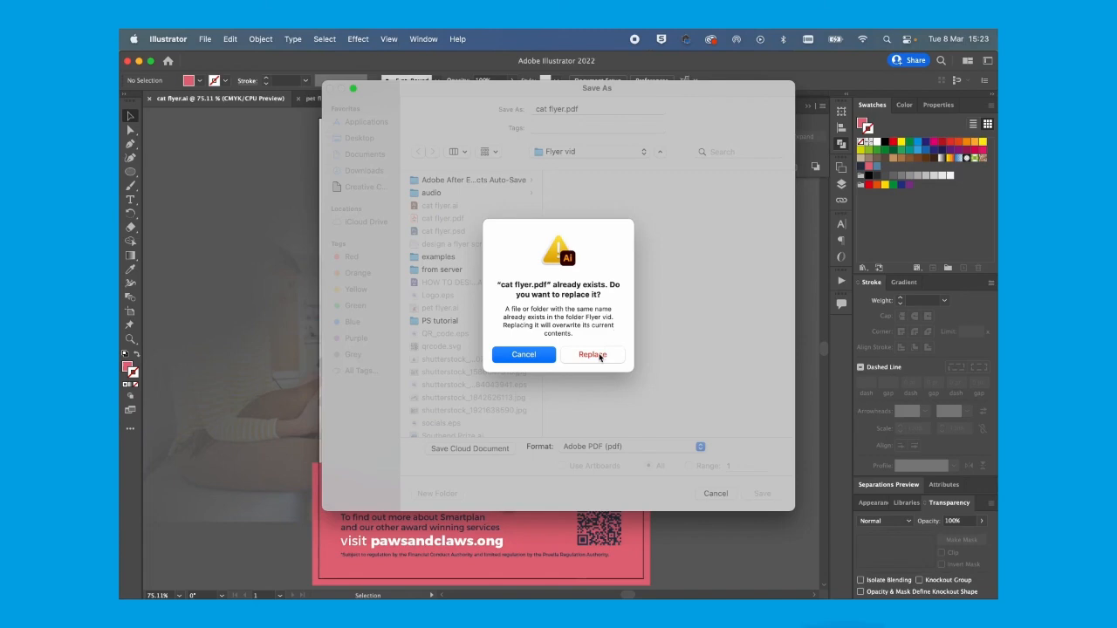
pyautogui.click(524, 355)
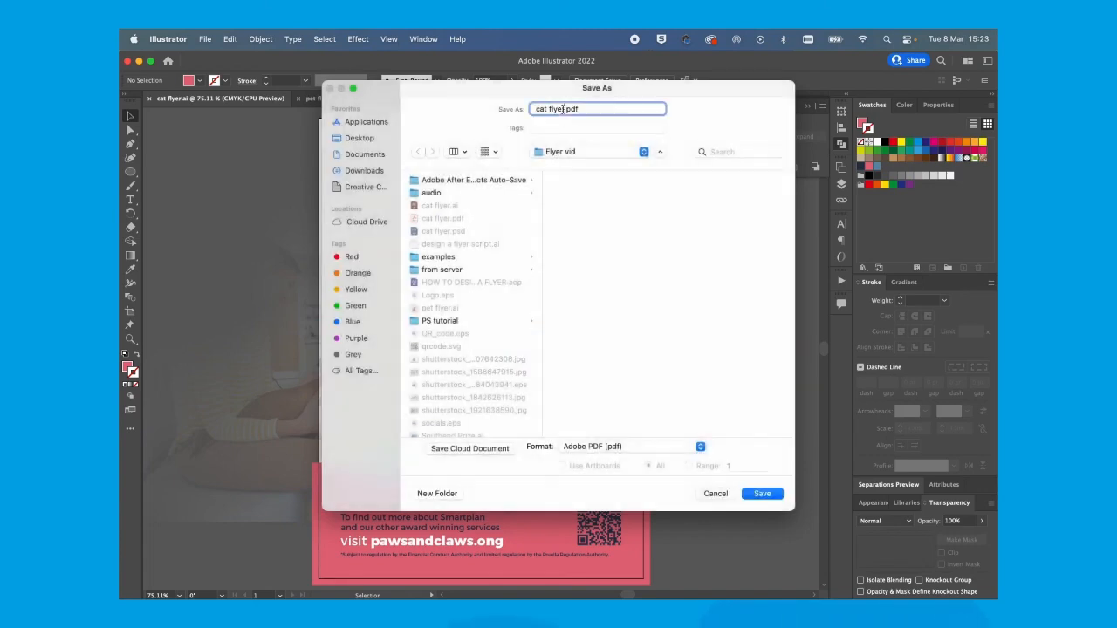
pyautogui.write('2')
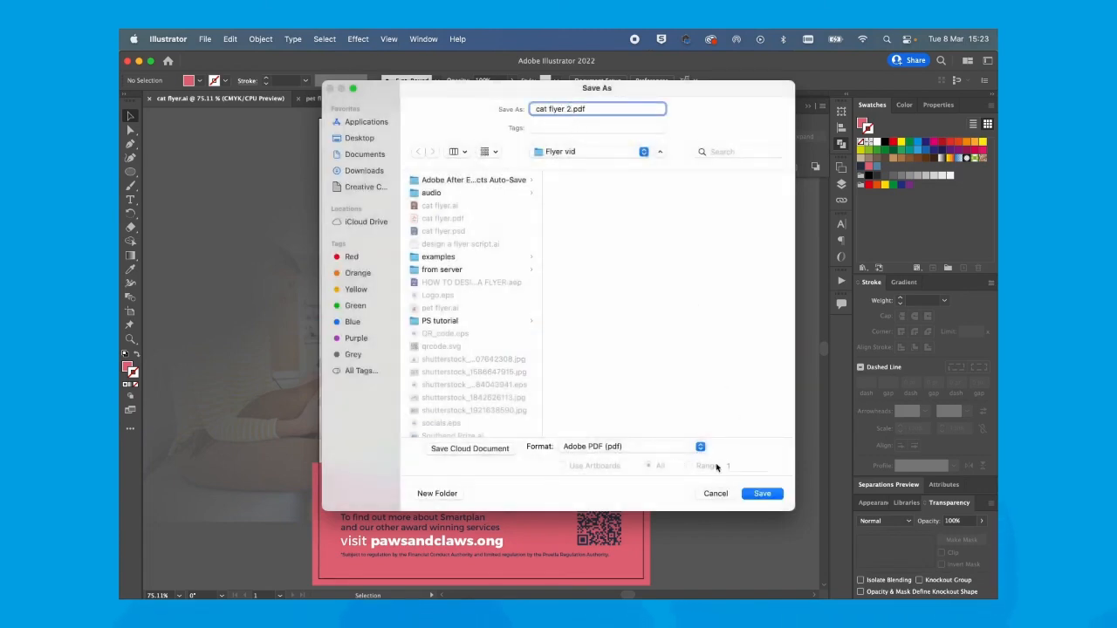
pyautogui.click(762, 493)
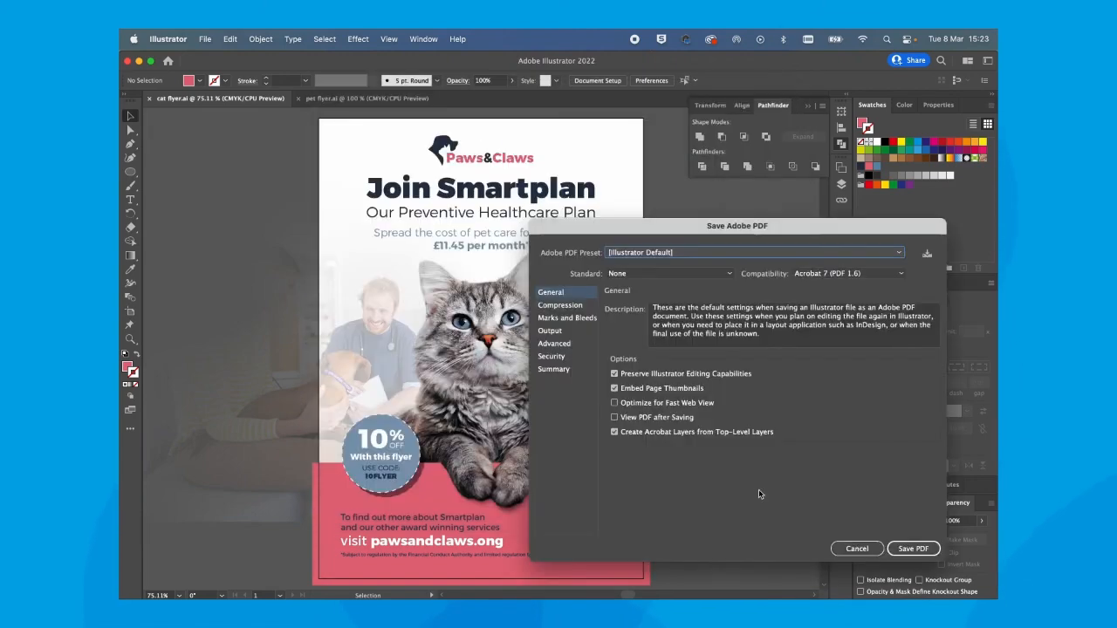
# - Use the High Quality Print preset with trim marks and the document bleed settings, and save the PDF
pyautogui.click(655, 253)
pyautogui.click(651, 297)
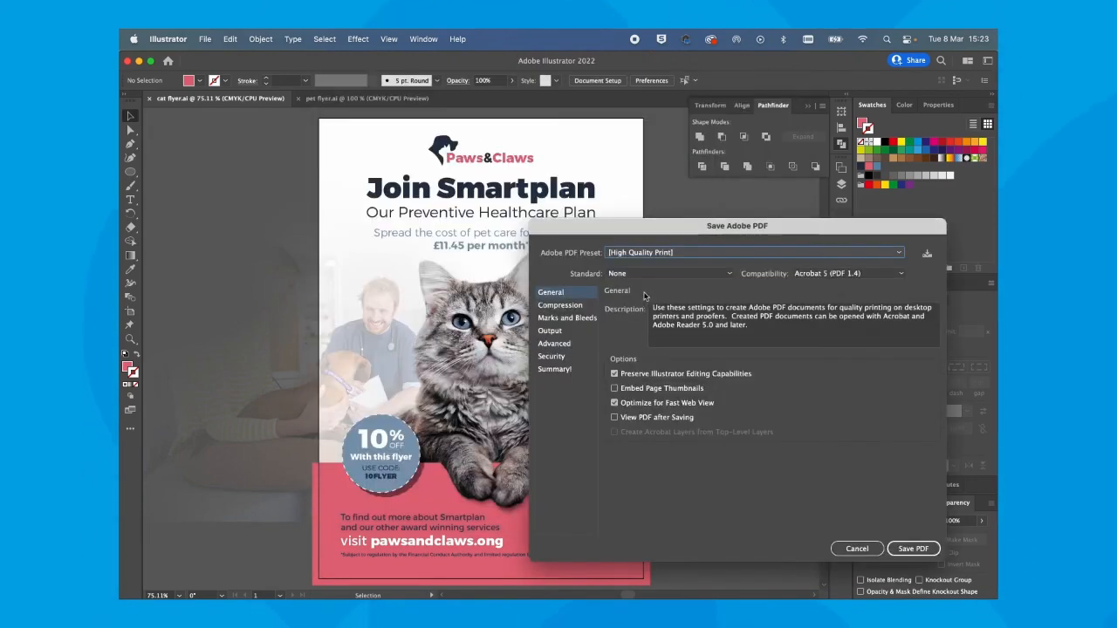
pyautogui.moveTo(633, 232); pyautogui.dragTo(600, 179)
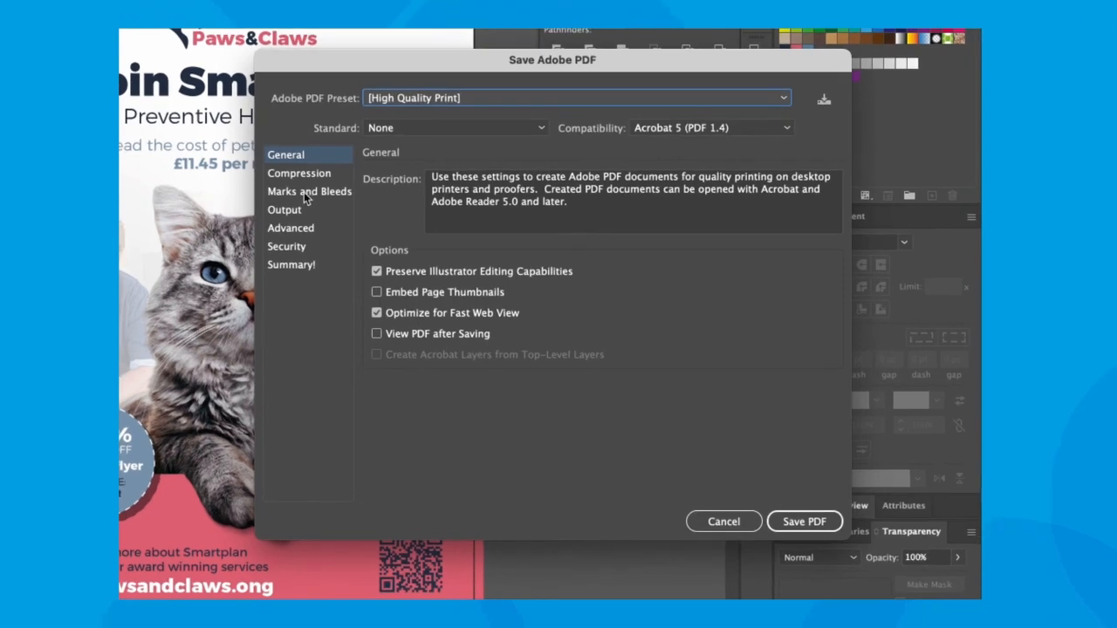
pyautogui.click(303, 192)
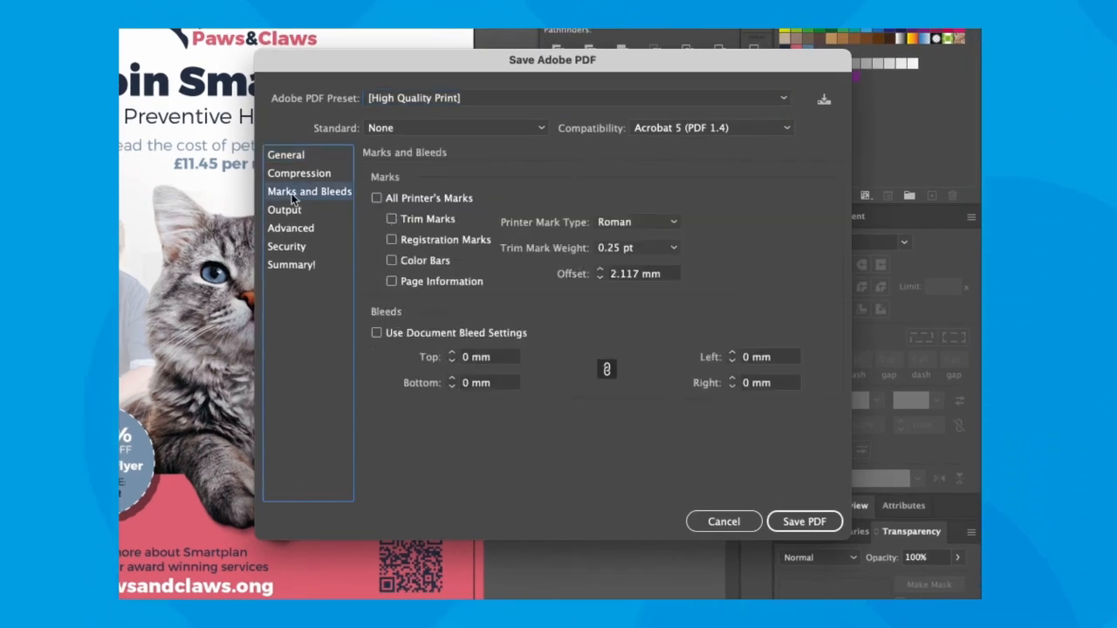
pyautogui.click(391, 220)
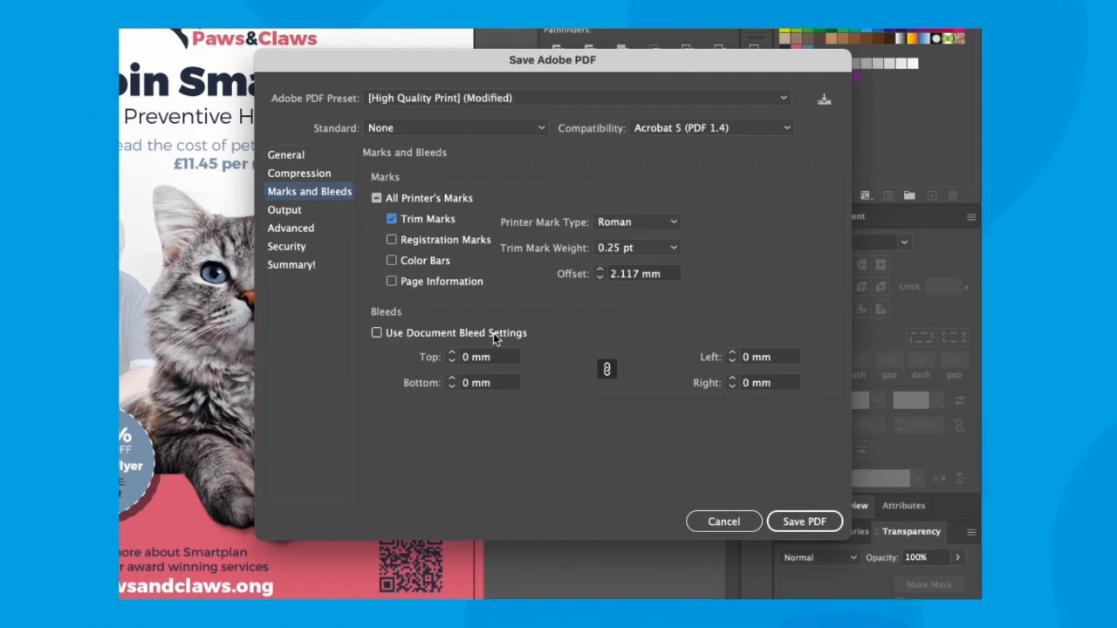
pyautogui.click(376, 334)
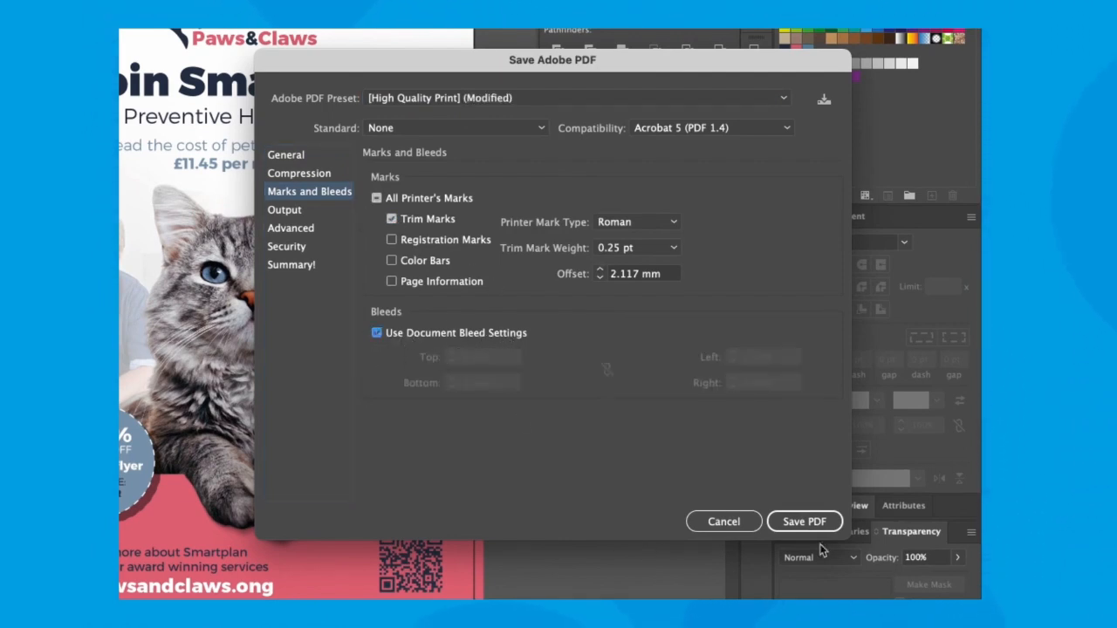
pyautogui.click(804, 523)
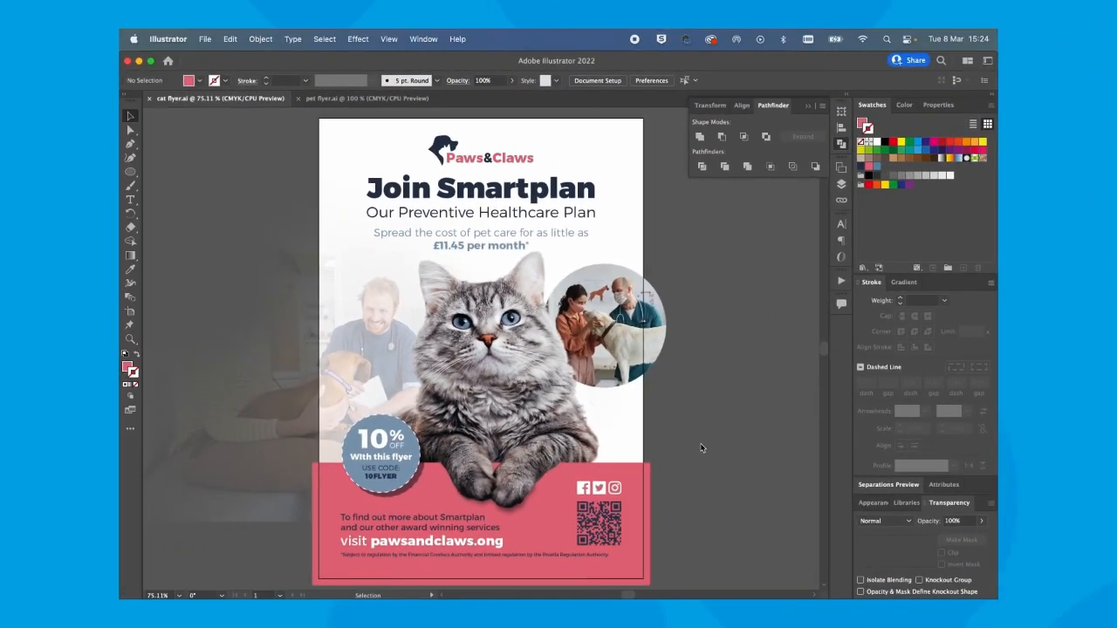